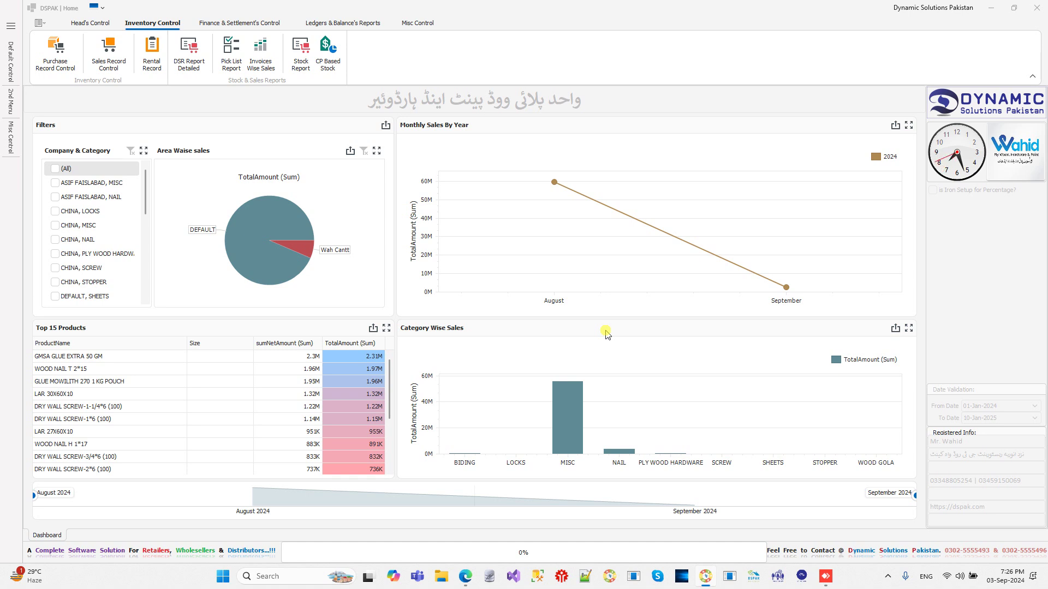
# - Open the product records list and view the blank form for a new product, closing it without entering anything
pyautogui.click(99, 26)
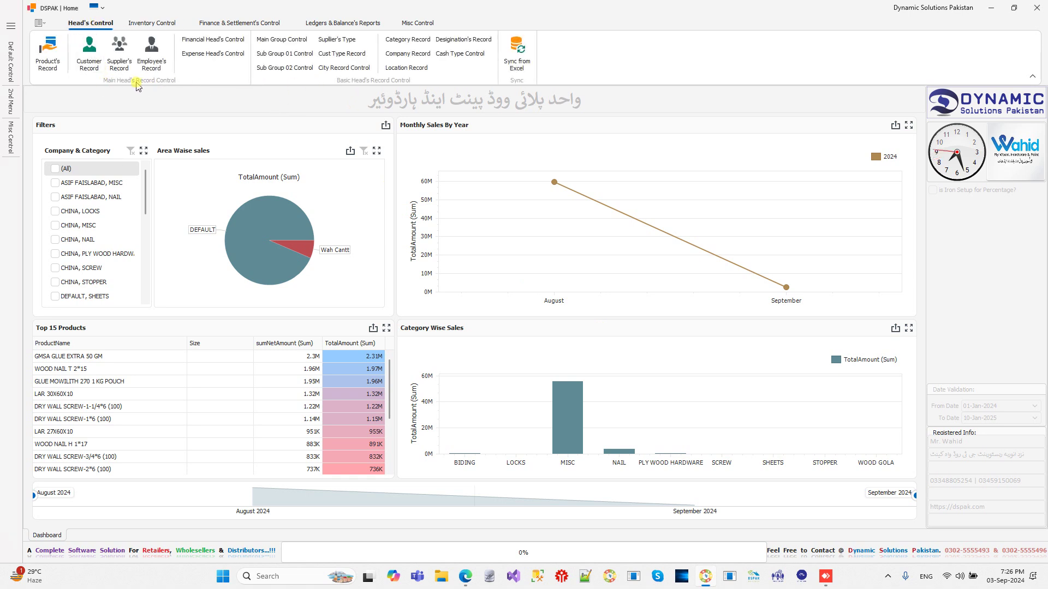
pyautogui.click(48, 53)
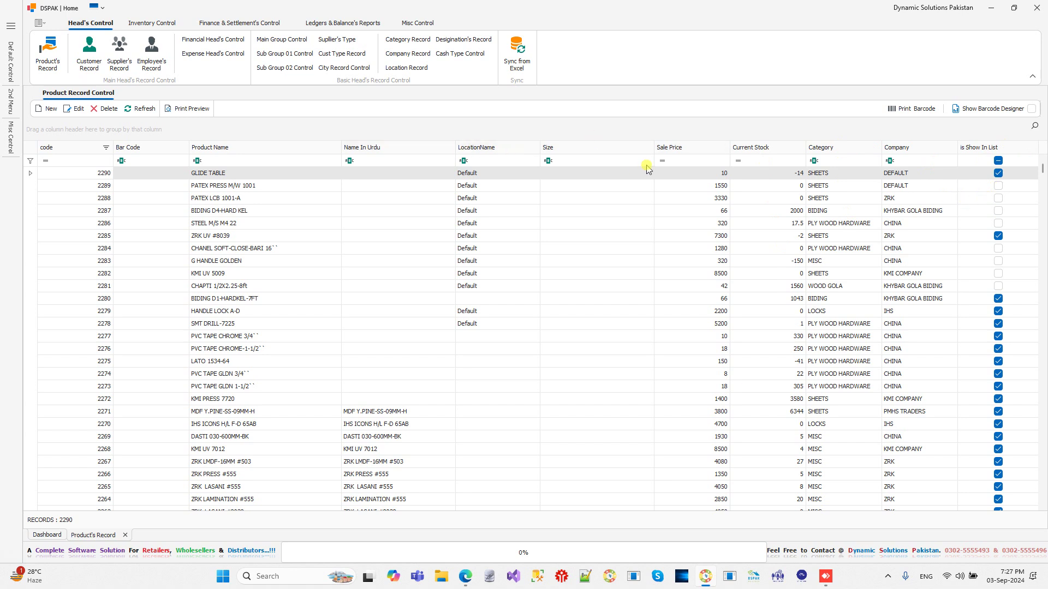
pyautogui.click(37, 113)
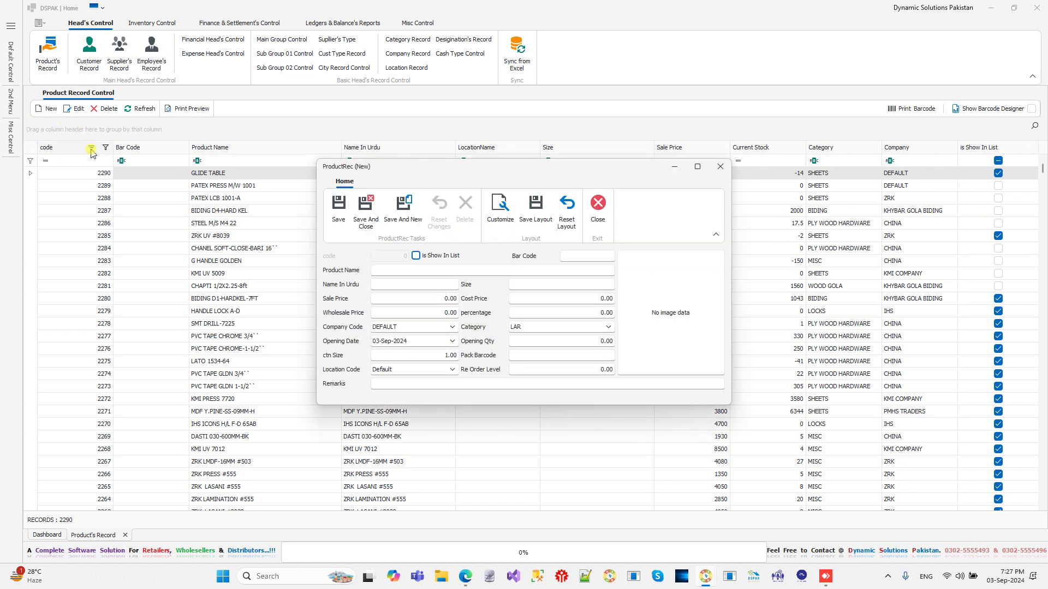
pyautogui.click(602, 211)
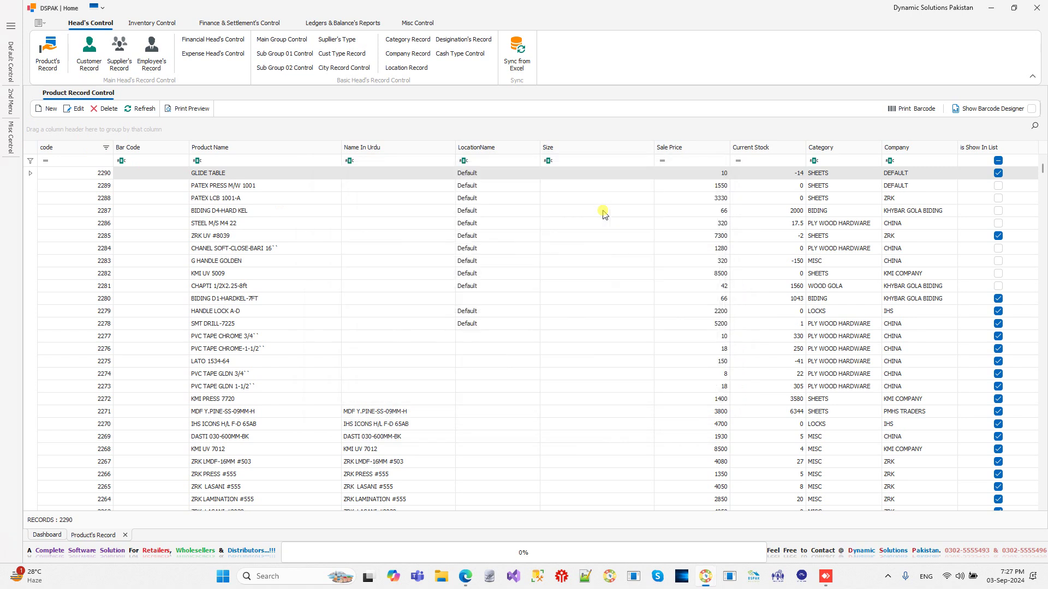
# - Open the CHANEL SOFT-CLOSE-BARI 16`` product, enable its show-in-list option, and go through the barcode, Urdu name, size and price fields
pyautogui.click(481, 249)
pyautogui.doubleClick(480, 250)
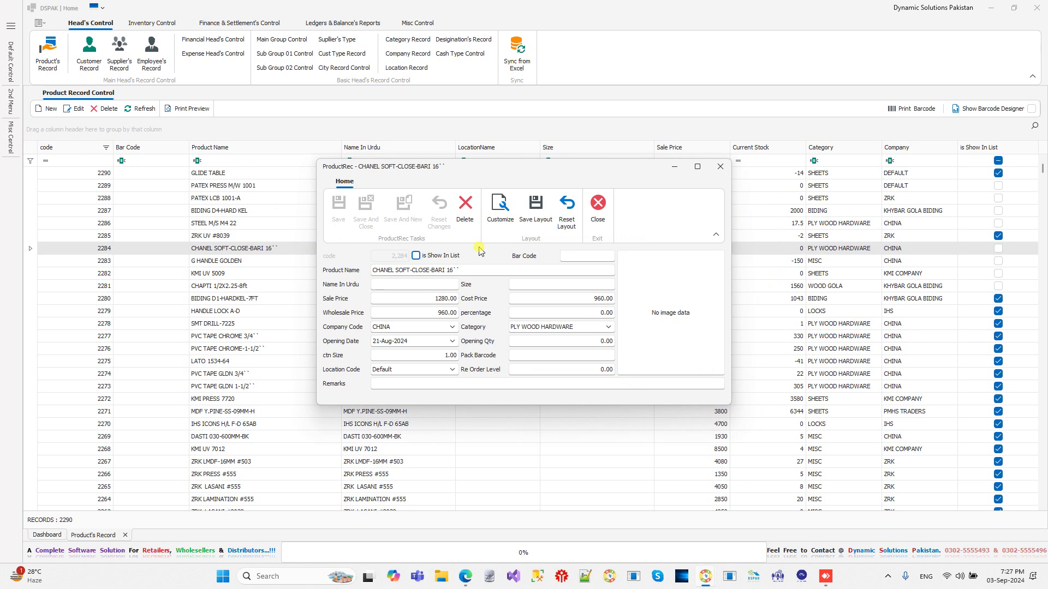
pyautogui.click(454, 261)
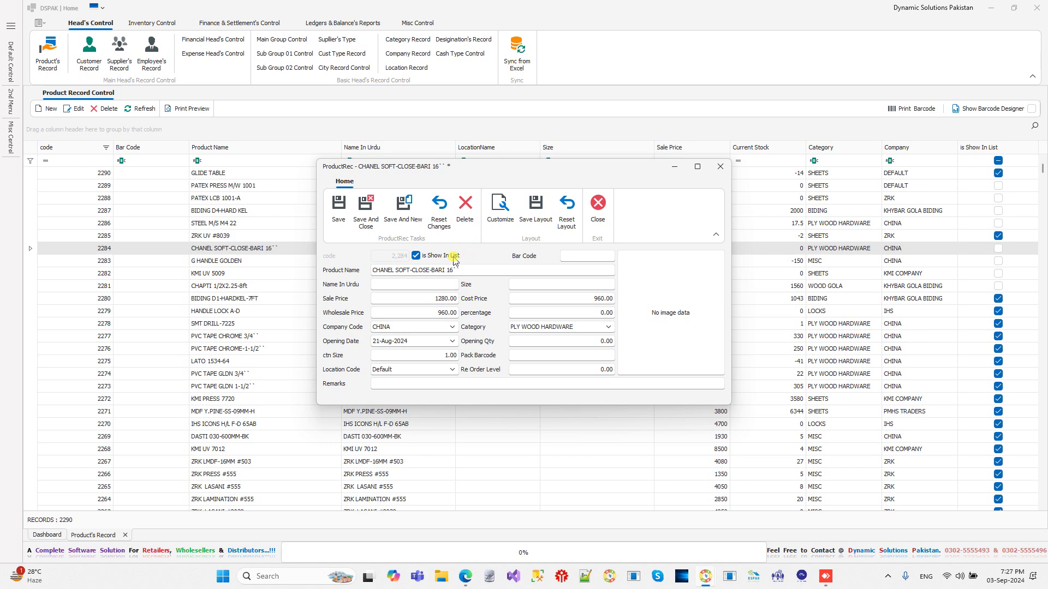
pyautogui.click(576, 256)
pyautogui.click(440, 284)
pyautogui.click(522, 285)
pyautogui.click(431, 298)
pyautogui.click(428, 312)
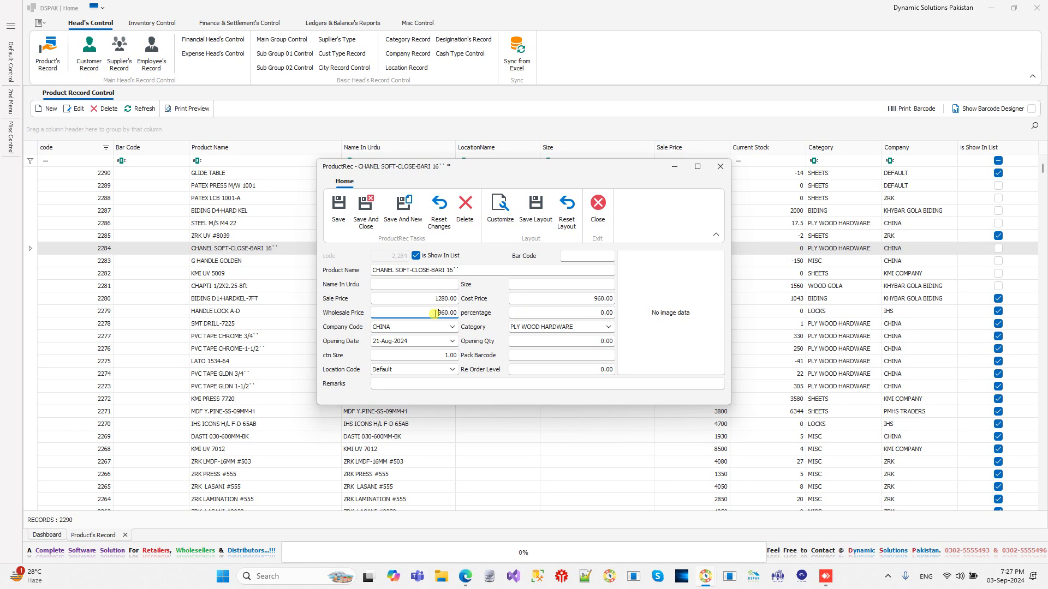
# - Review the product's percentage, carton size, pack barcode, reorder level and image-loading options, and close the record without saving changes
pyautogui.click(536, 313)
pyautogui.click(443, 362)
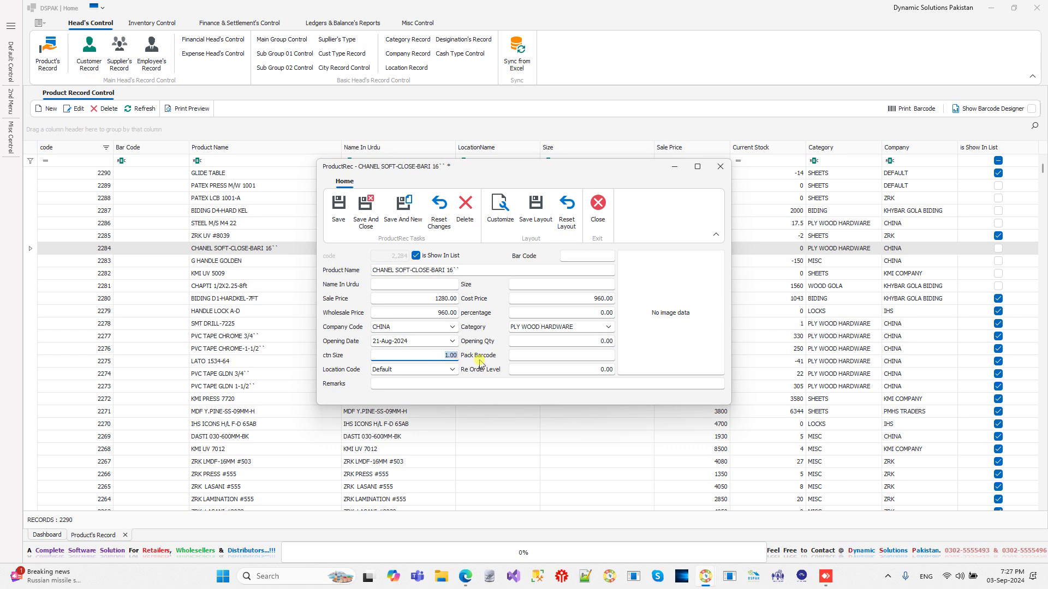
pyautogui.click(521, 356)
pyautogui.click(539, 373)
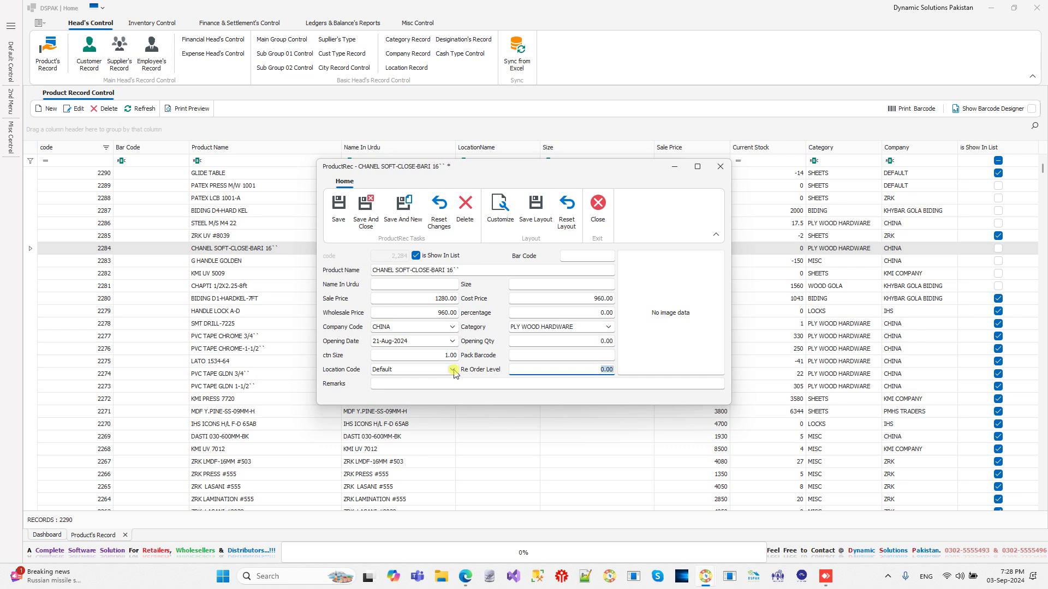
pyautogui.rightClick(660, 290)
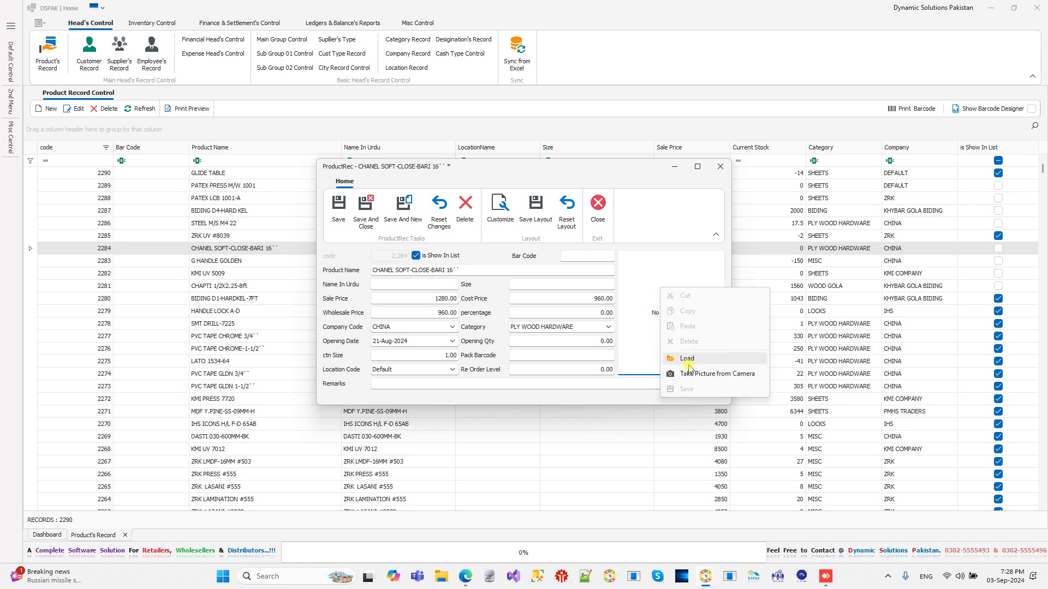
pyautogui.click(648, 352)
pyautogui.click(599, 208)
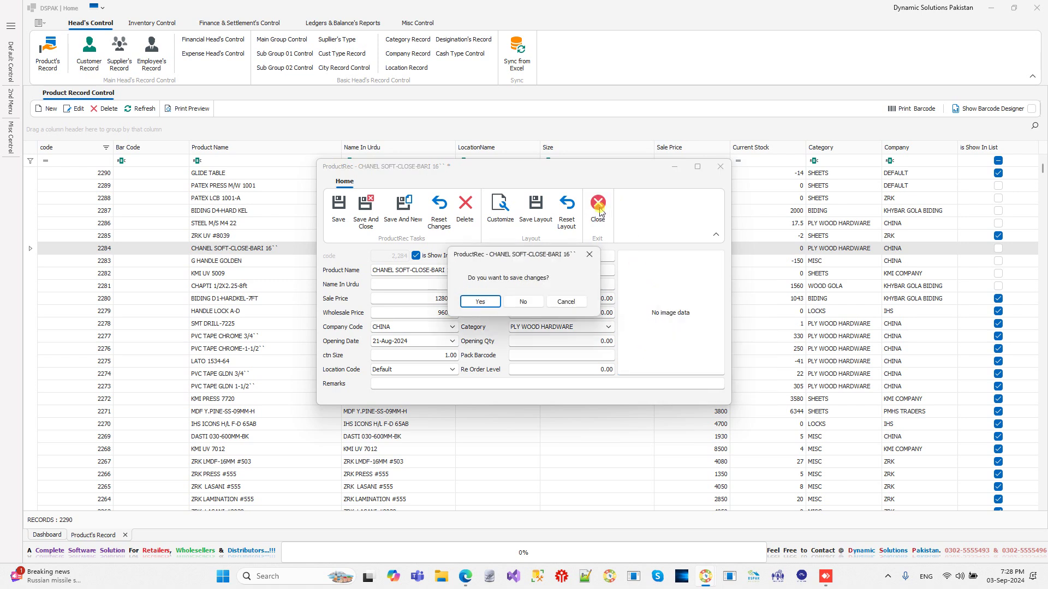
pyautogui.click(525, 301)
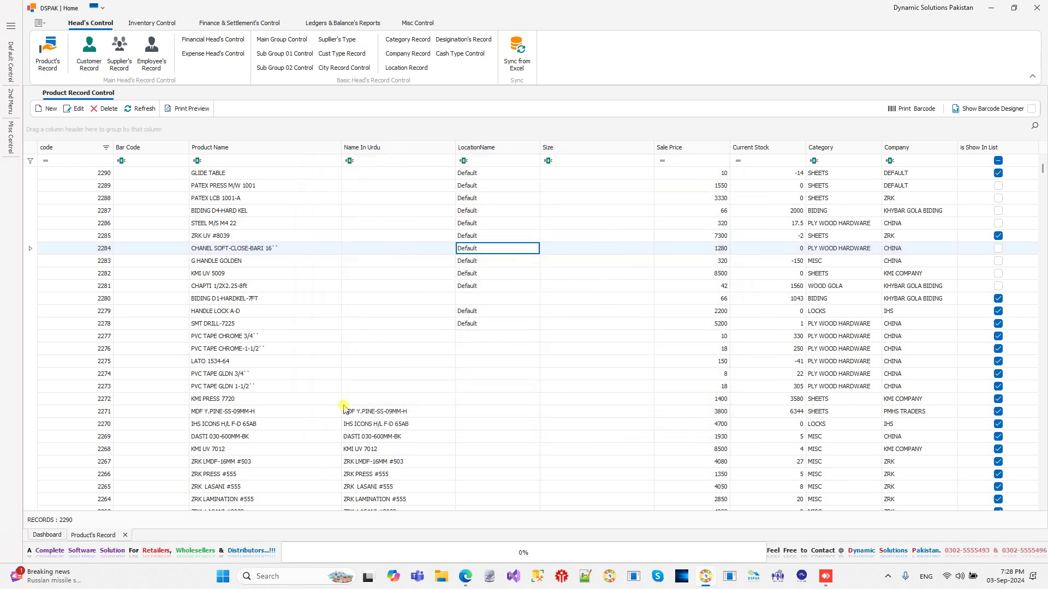
# - Generate a barcode label preview for the product MDF Y.PINE-SS-09MM-H with pack barcode printing set to No
pyautogui.click(383, 413)
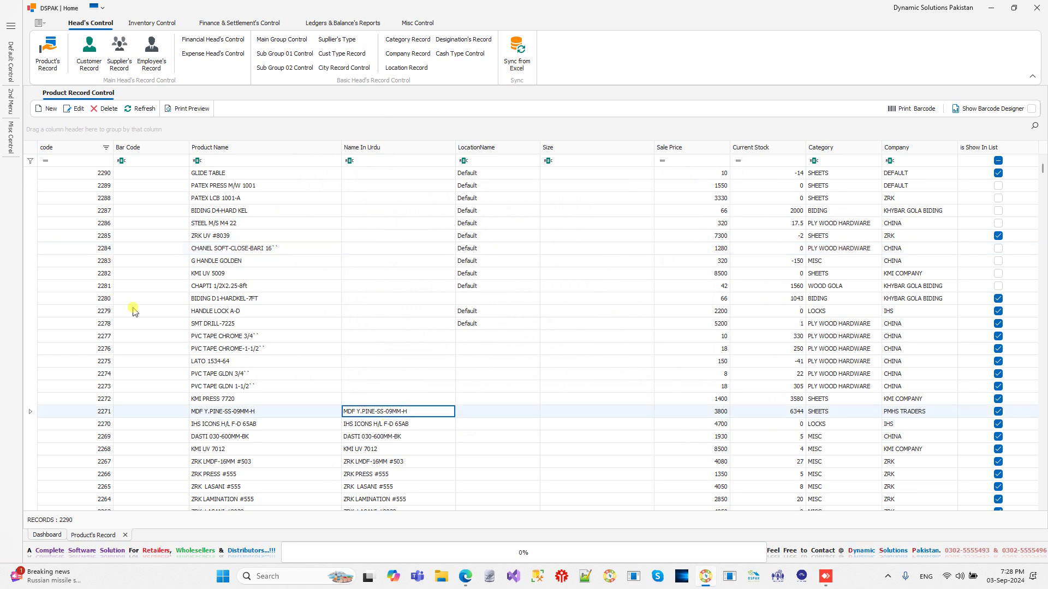
pyautogui.click(915, 108)
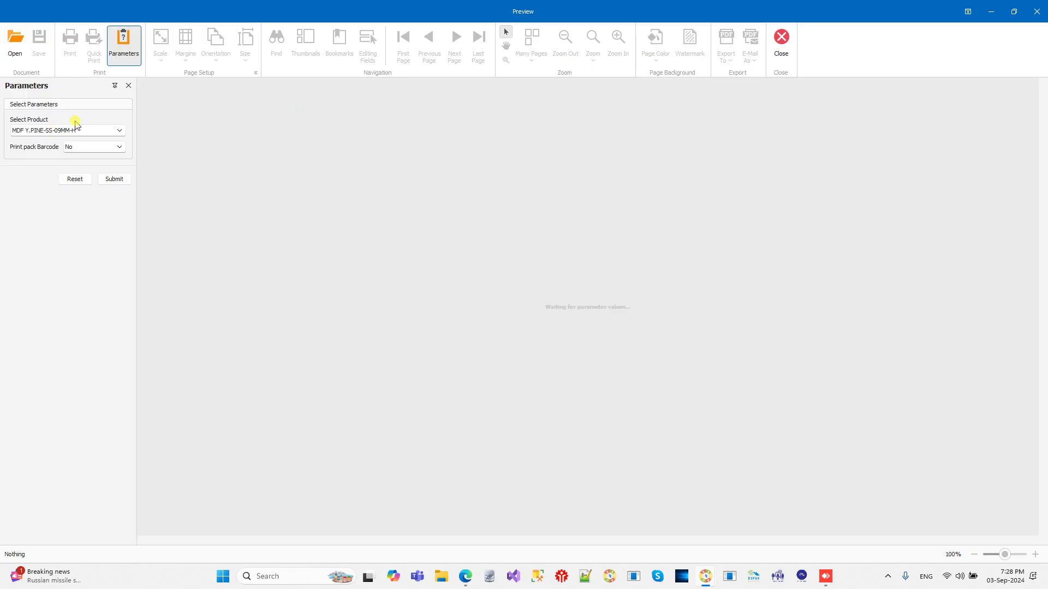
pyautogui.click(109, 179)
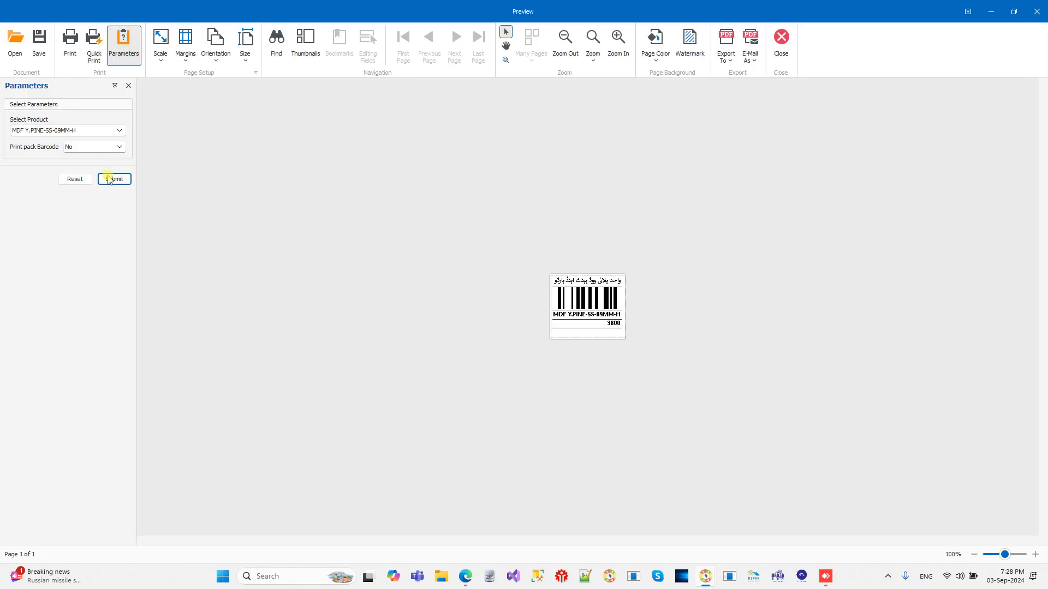
# - Regenerate the labels with pack barcode set to Yes, adding SCREW DRIVER SAT # 673 and both HEAND RIVETER GUN PATTA products, and close the preview
pyautogui.click(105, 149)
pyautogui.click(96, 159)
pyautogui.click(119, 130)
pyautogui.scroll(-6, 86, 186)
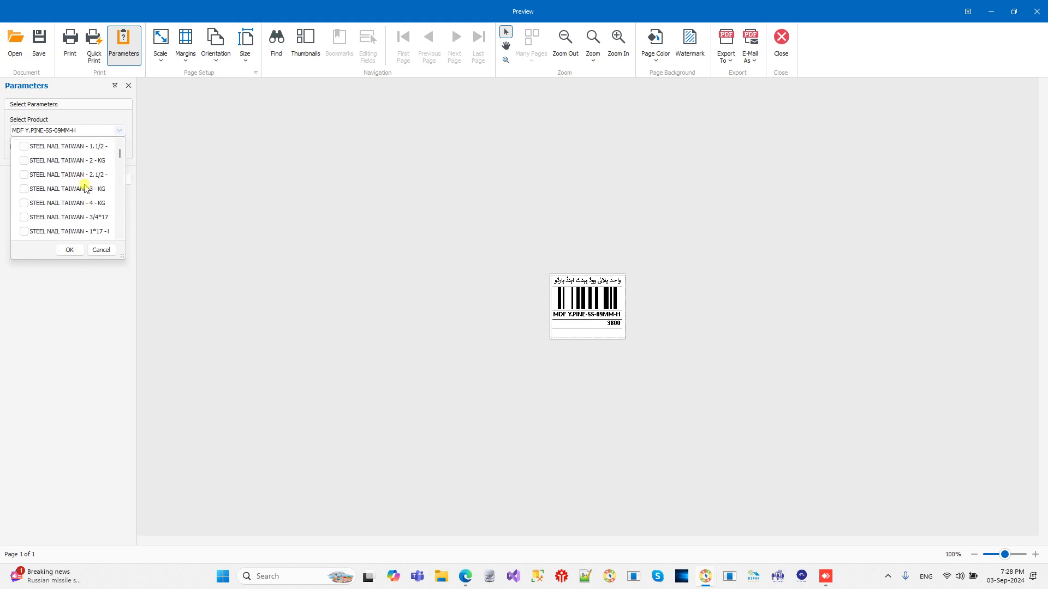
pyautogui.click(24, 160)
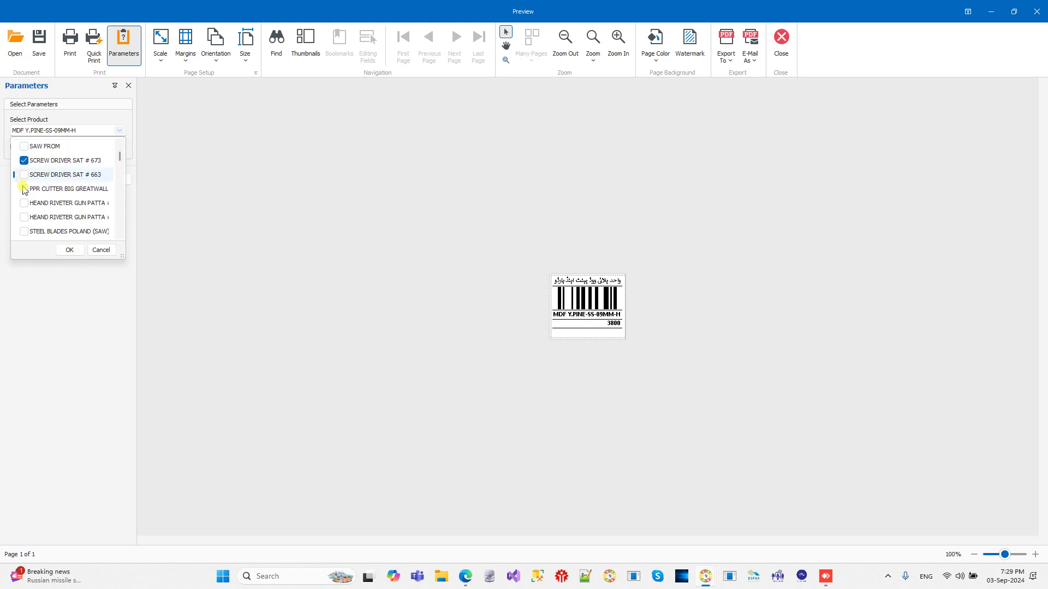
pyautogui.click(24, 203)
pyautogui.click(24, 217)
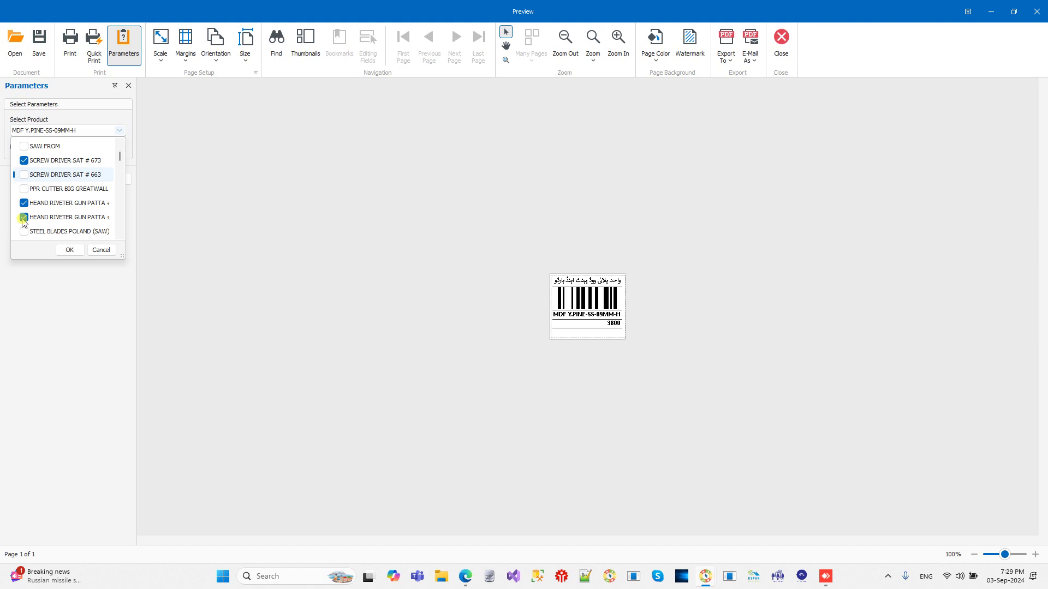
pyautogui.click(70, 249)
pyautogui.click(114, 179)
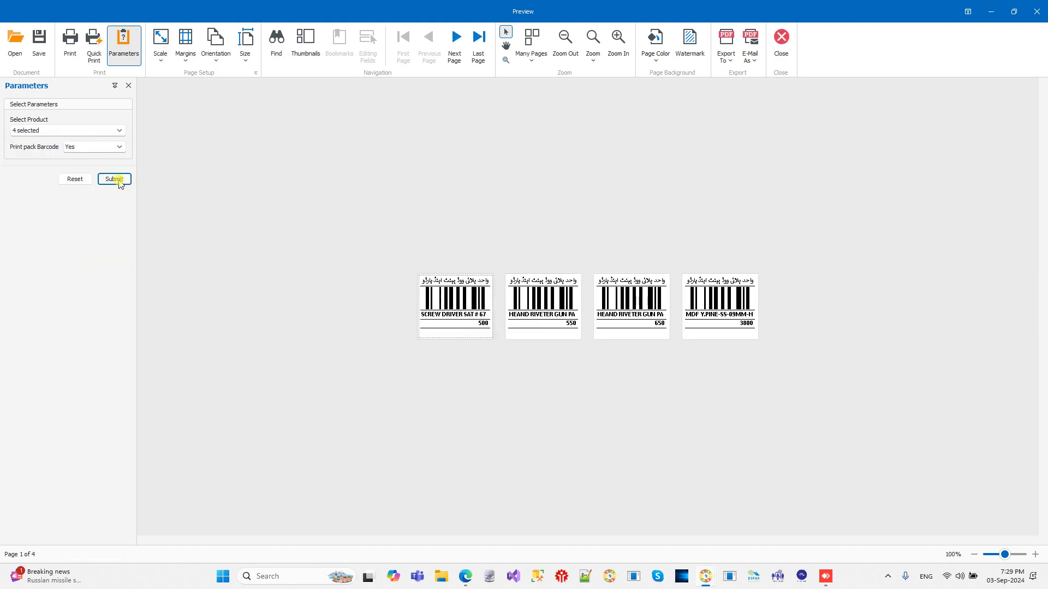
pyautogui.click(782, 39)
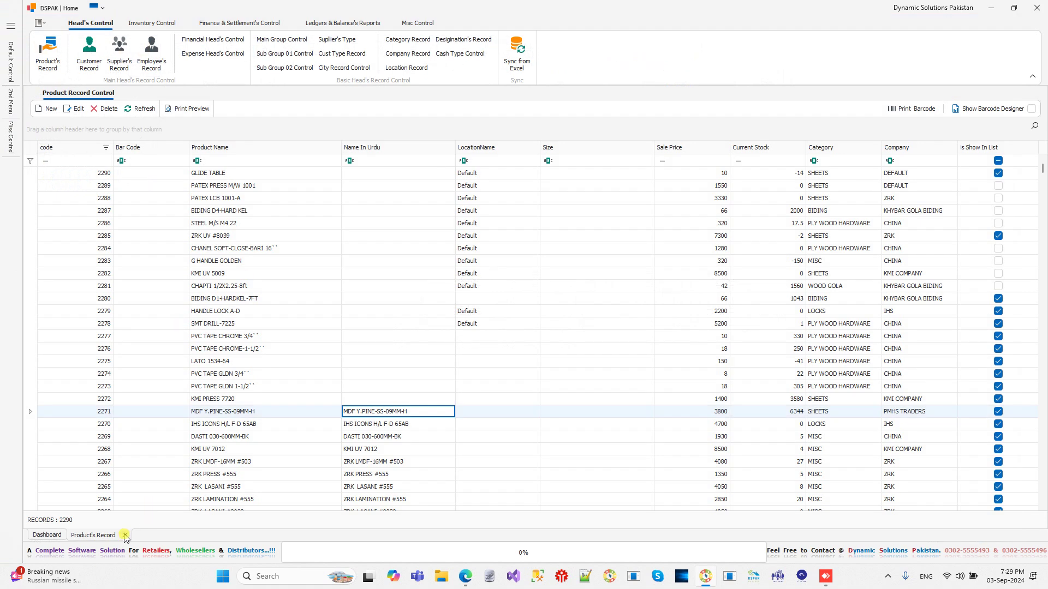
# - Preview the product list for printing in landscape orientation, check the available export formats, and close the preview
pyautogui.click(265, 261)
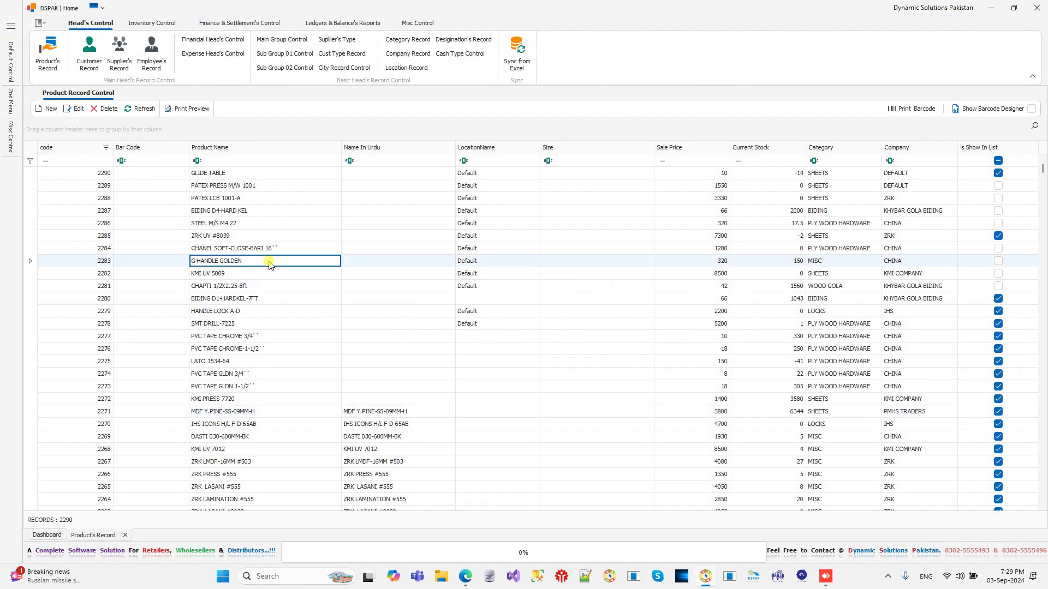
pyautogui.click(189, 111)
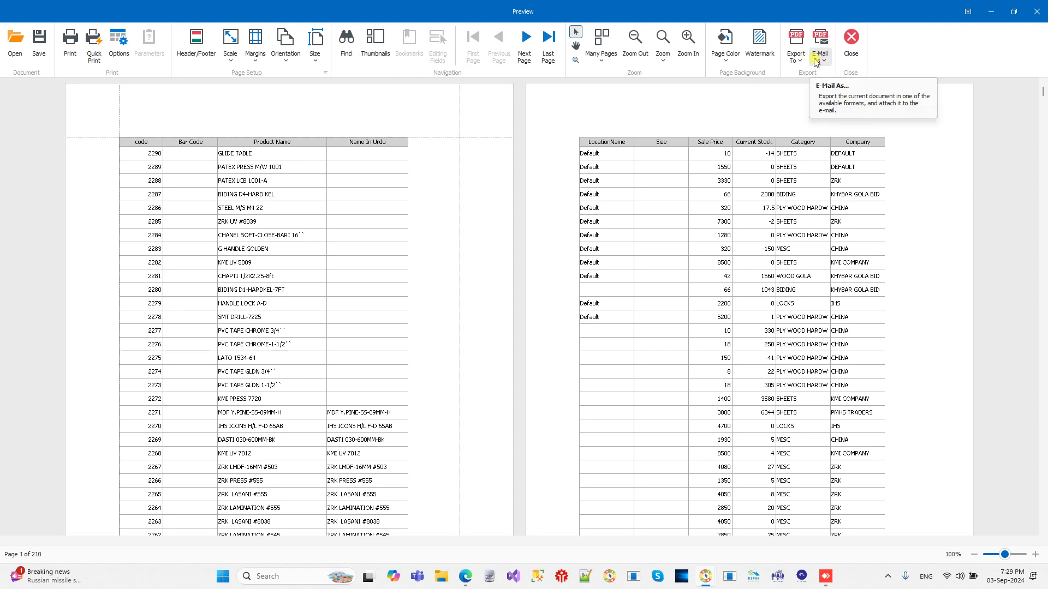
pyautogui.click(800, 60)
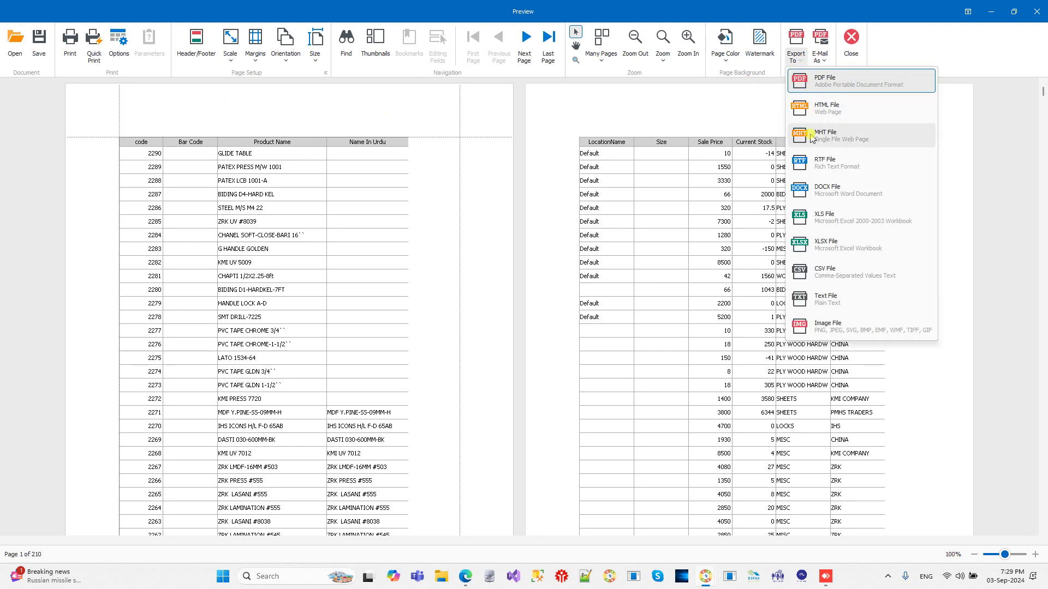
pyautogui.click(667, 112)
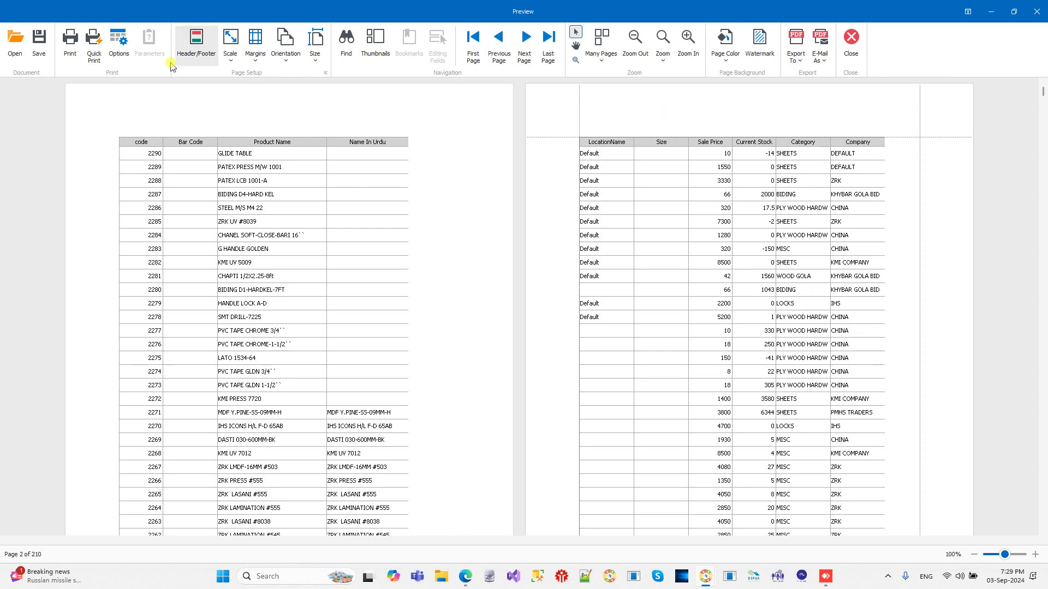
pyautogui.click(293, 53)
pyautogui.click(293, 108)
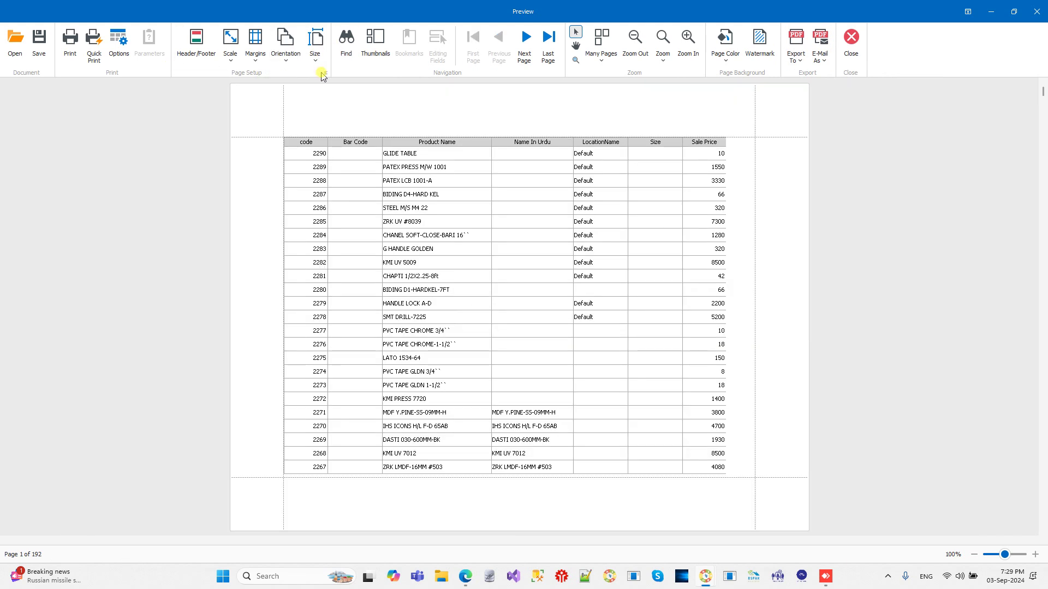
pyautogui.click(855, 43)
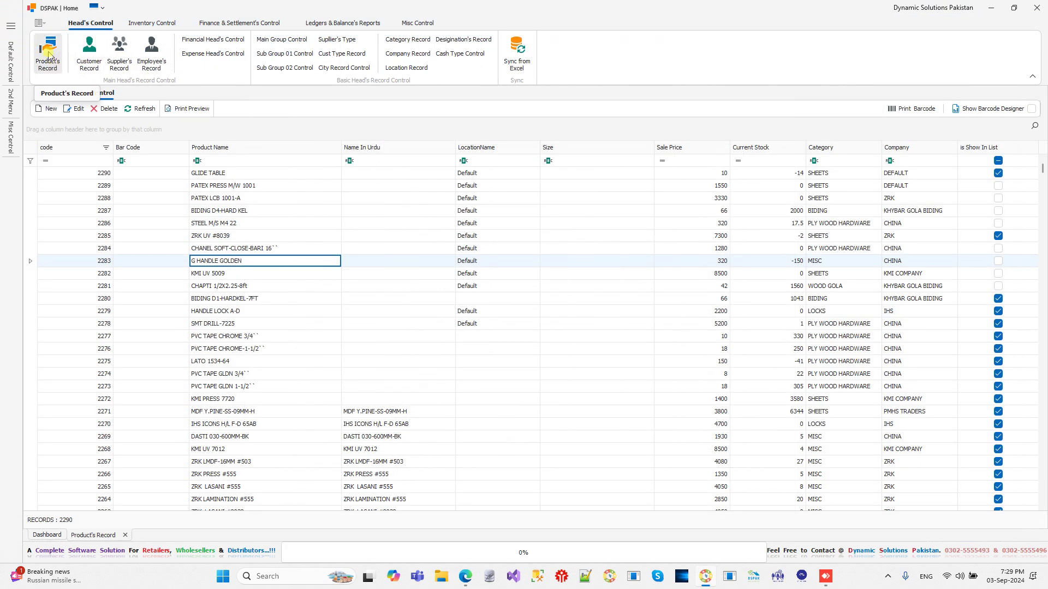
# - Decline opening a duplicate product records tab and check the category, company and location choices in the G HANDLE GOLDEN record
pyautogui.click(49, 56)
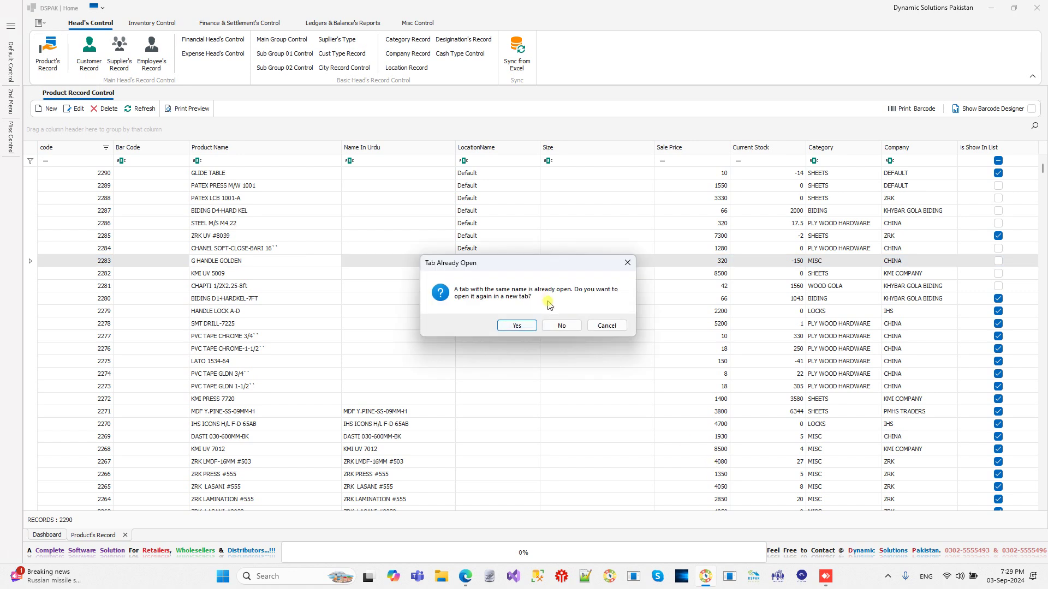
pyautogui.click(558, 326)
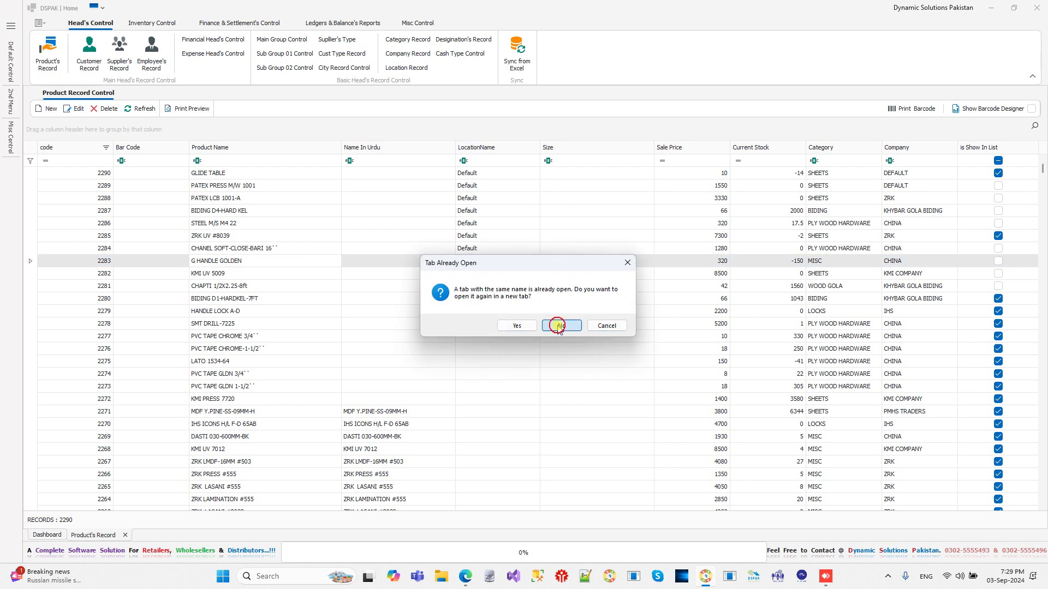
pyautogui.doubleClick(262, 260)
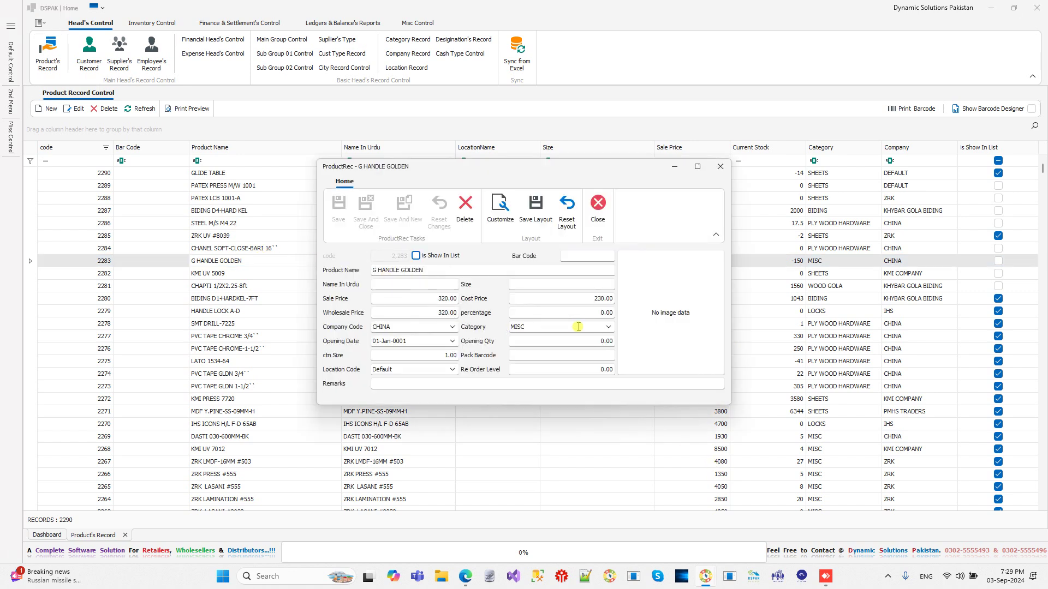
pyautogui.click(603, 327)
pyautogui.click(606, 327)
pyautogui.click(606, 328)
pyautogui.click(456, 327)
pyautogui.click(456, 326)
pyautogui.click(455, 326)
pyautogui.click(453, 369)
pyautogui.click(453, 370)
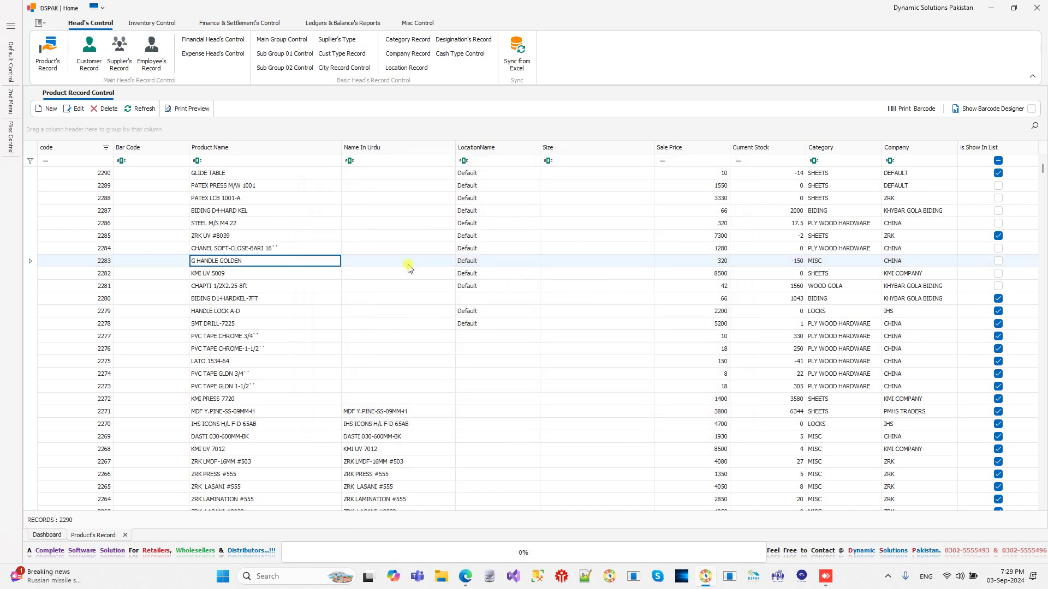
# - Open the product category records, view the blank form for a new category, and close both without adding anything
pyautogui.click(407, 40)
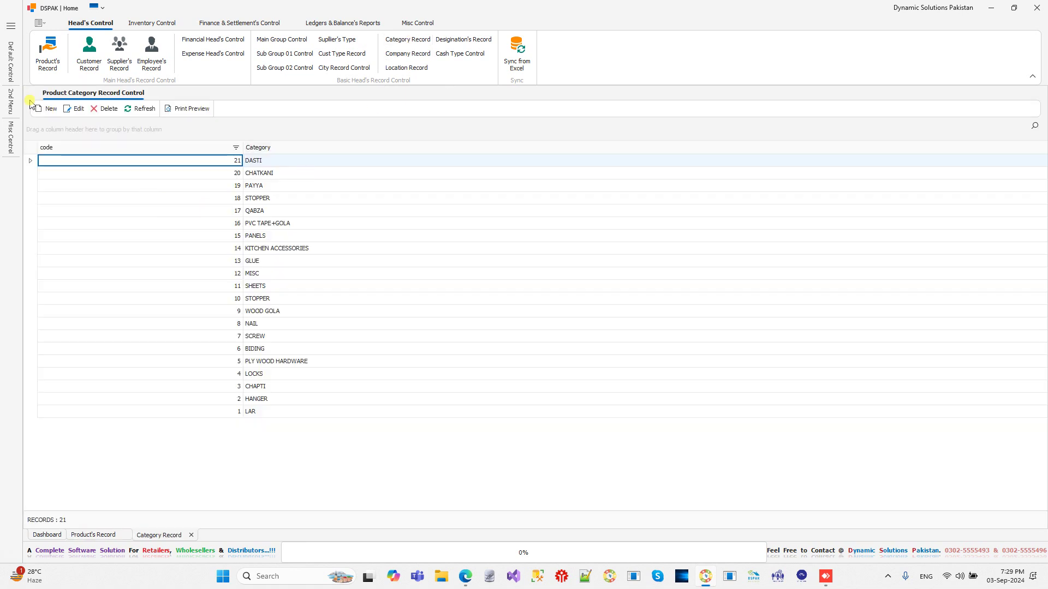
pyautogui.click(45, 109)
pyautogui.click(531, 268)
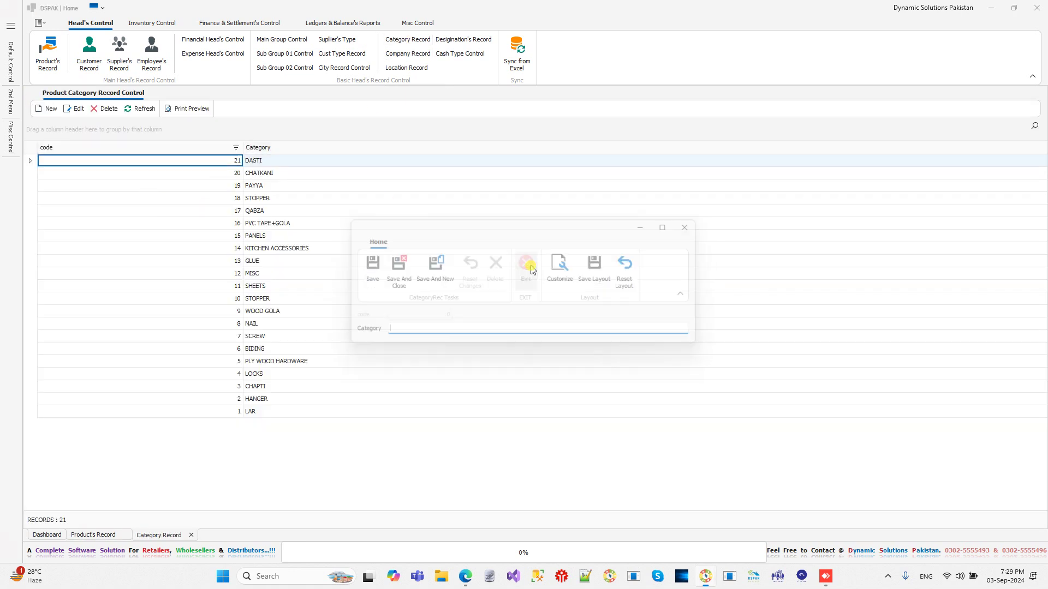
pyautogui.click(191, 535)
pyautogui.click(558, 326)
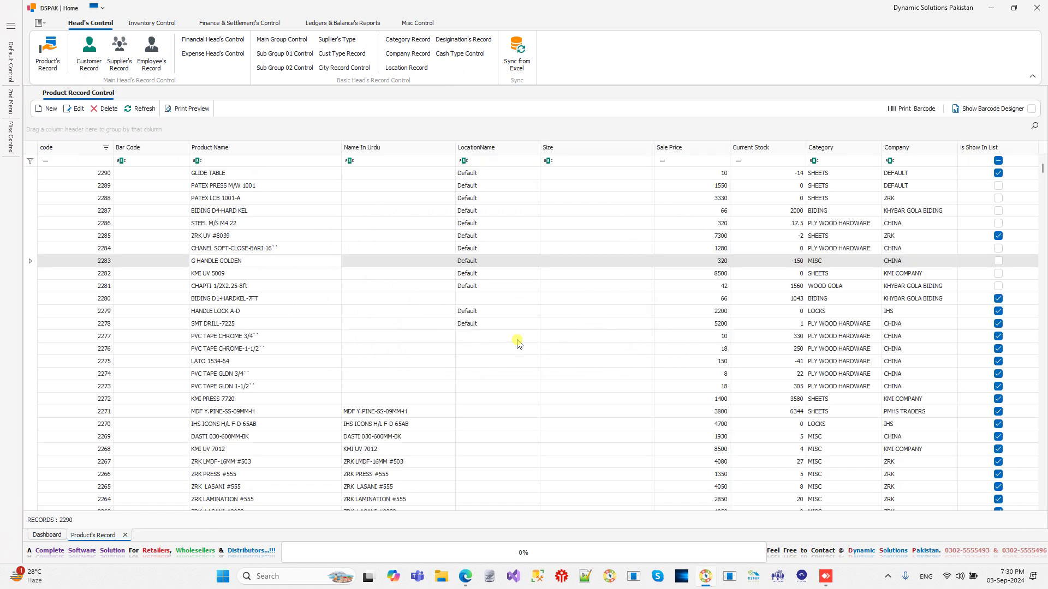
# - Open the customer records and select the Walk-In Customer at the end of the list
pyautogui.click(90, 61)
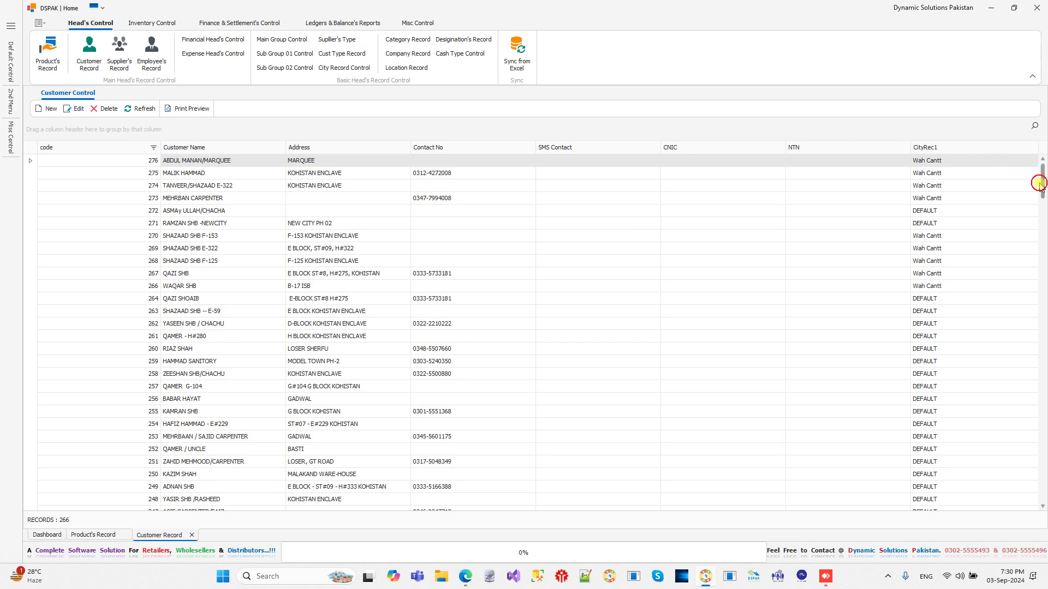
pyautogui.moveTo(1040, 178); pyautogui.dragTo(1044, 502)
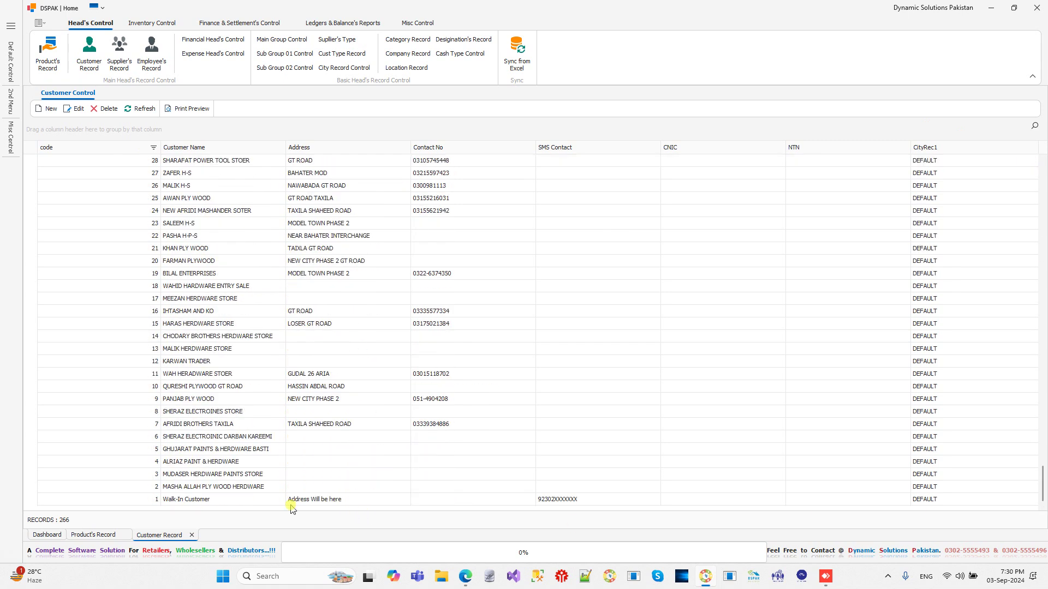
pyautogui.click(273, 501)
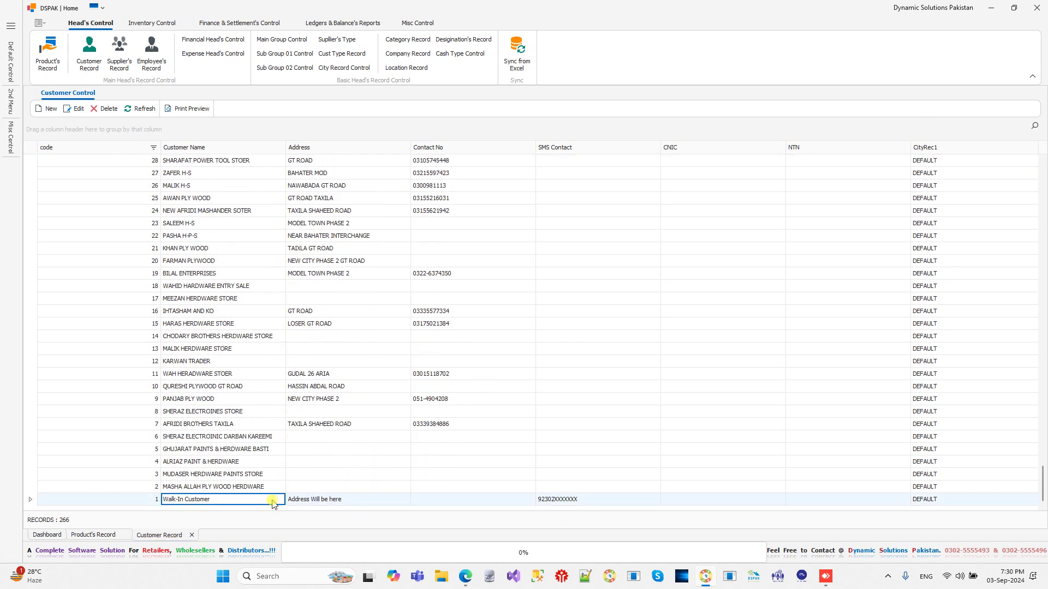
# - View the blank new-customer form and the existing record of customer code 26, closing each without changes
pyautogui.click(50, 113)
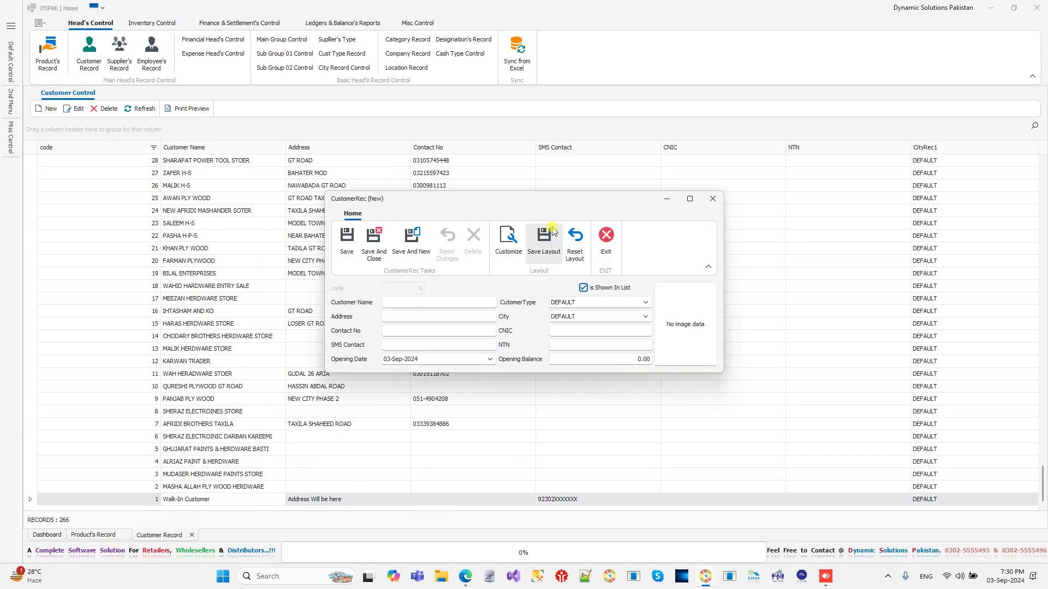
pyautogui.click(606, 234)
pyautogui.doubleClick(331, 186)
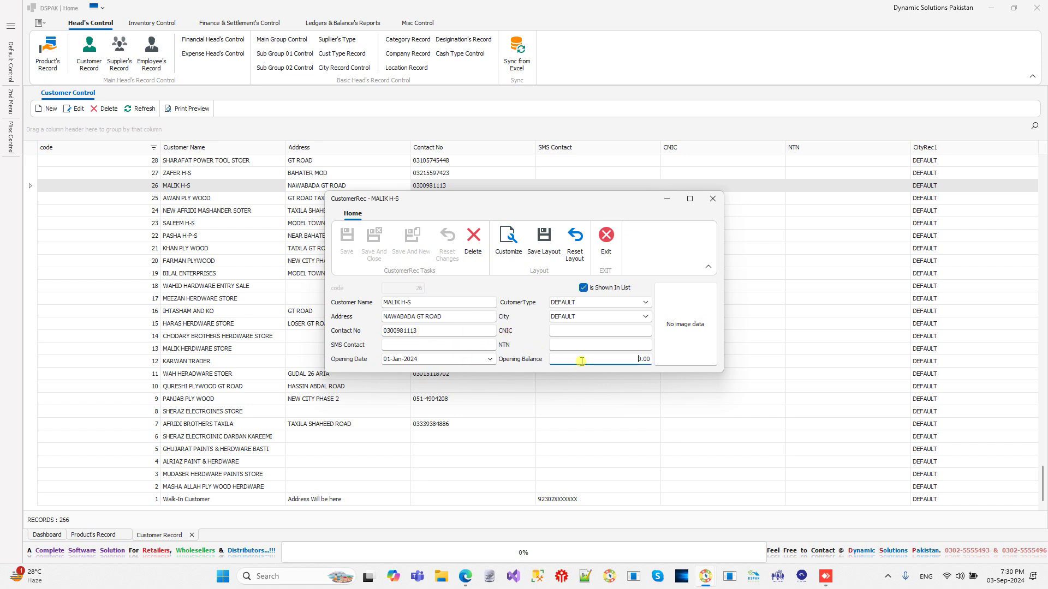
pyautogui.click(606, 236)
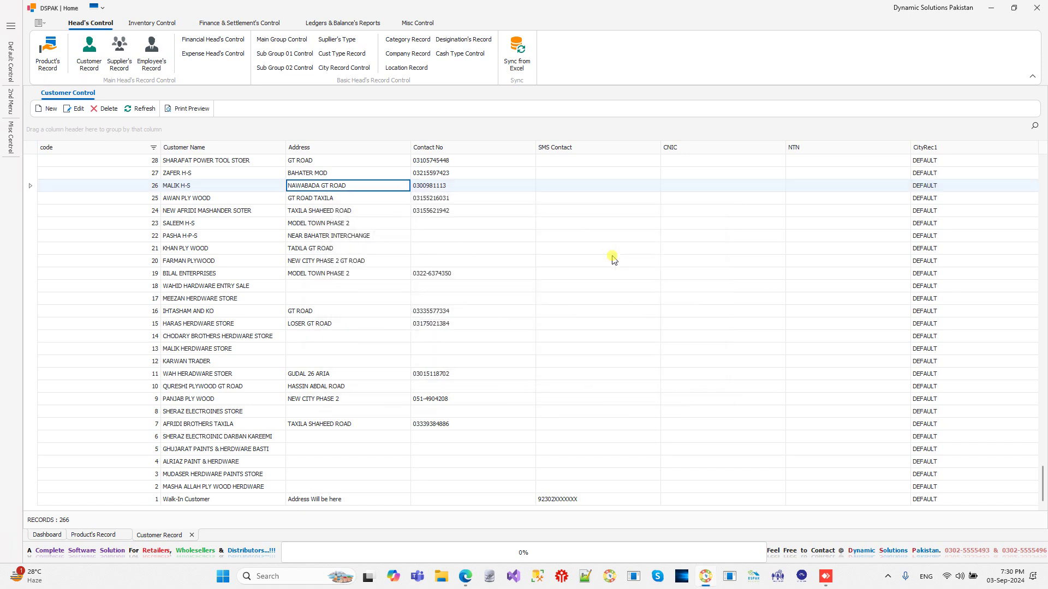
# - Fill in a trial new customer with a customer name and an SMS contact number, and discard it without saving
pyautogui.click(46, 109)
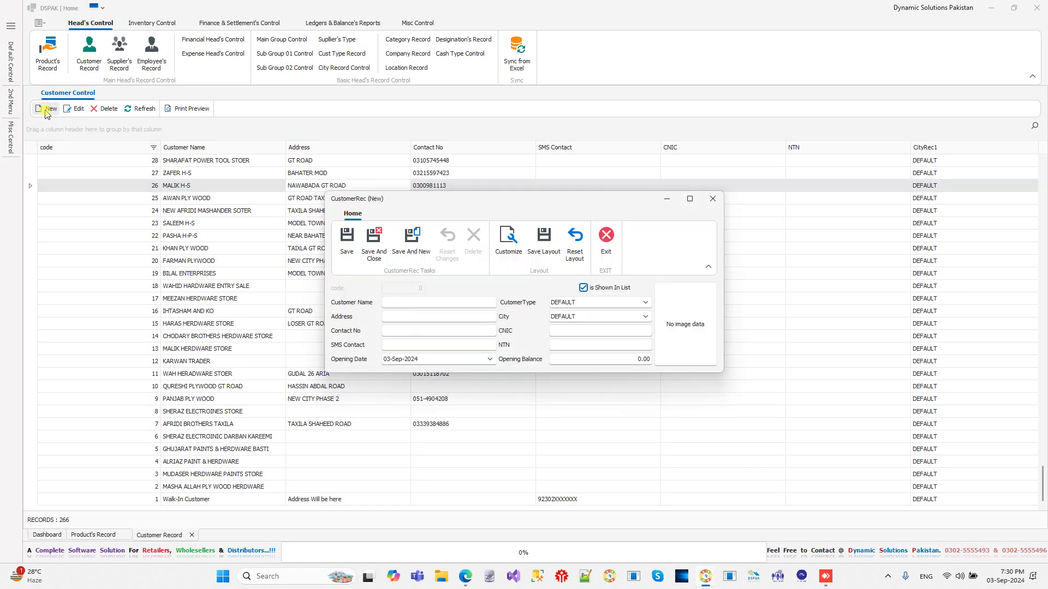
pyautogui.click(408, 302)
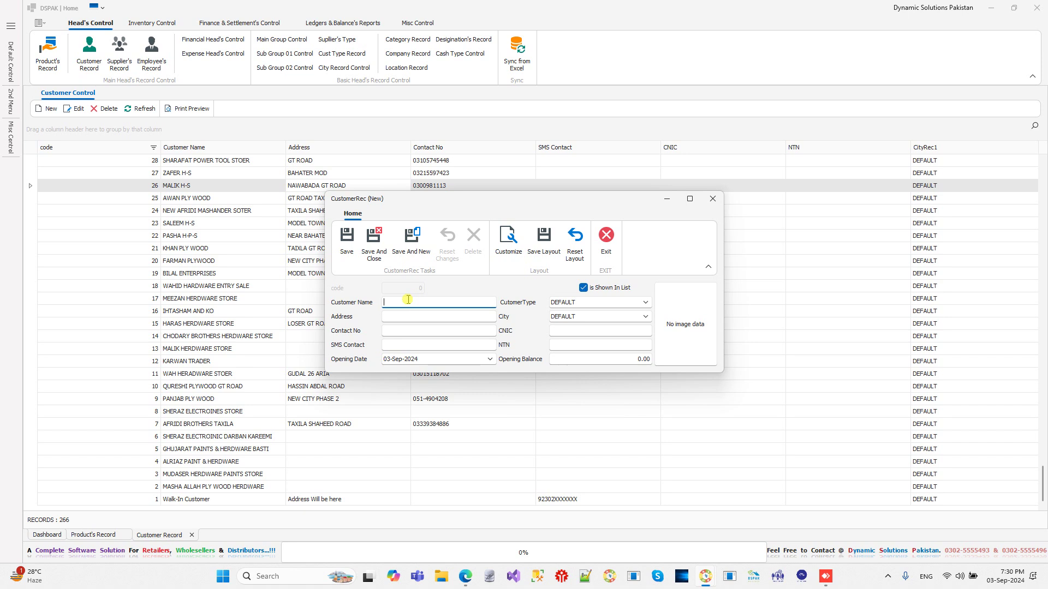
pyautogui.write('ALi')
pyautogui.press('Tab')
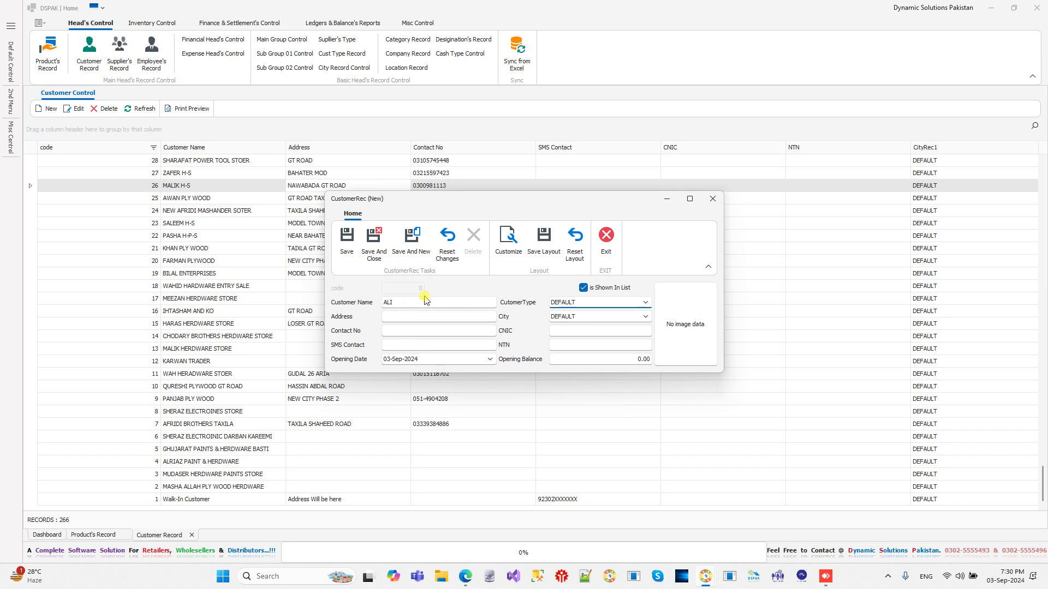
pyautogui.click(402, 343)
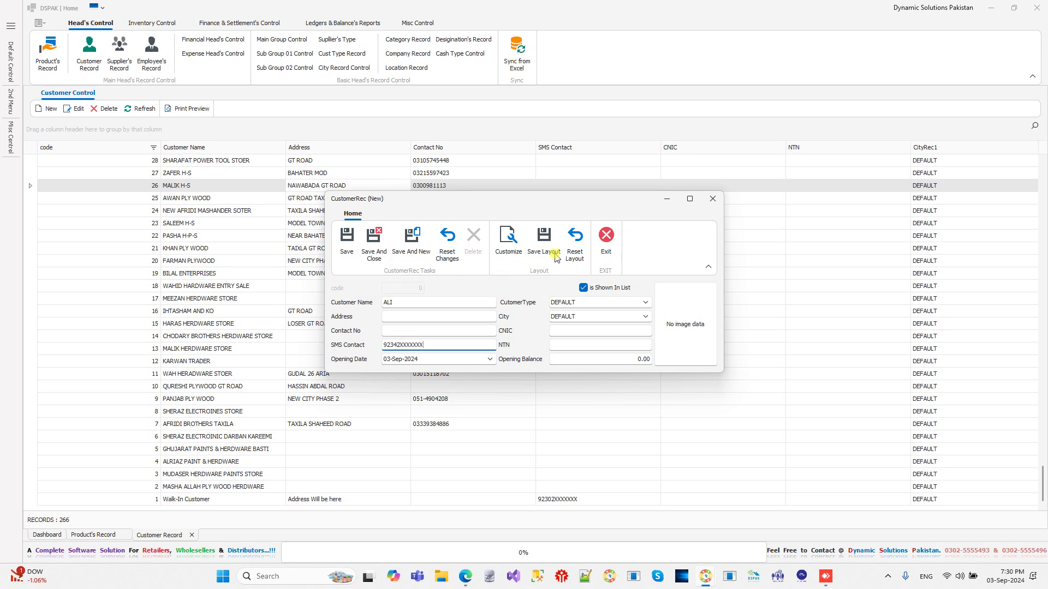
pyautogui.click(607, 240)
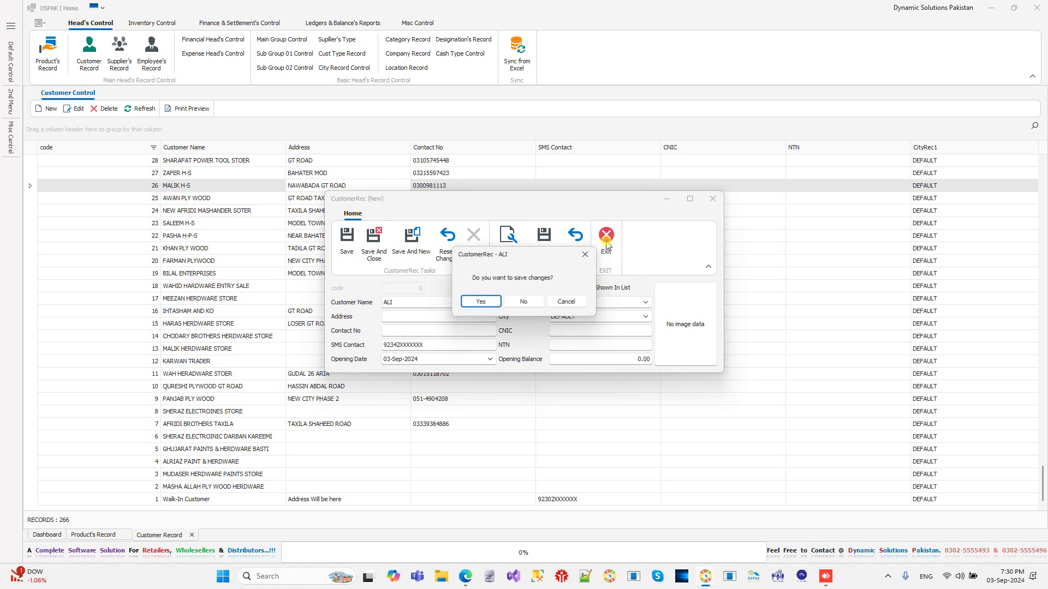
pyautogui.click(524, 304)
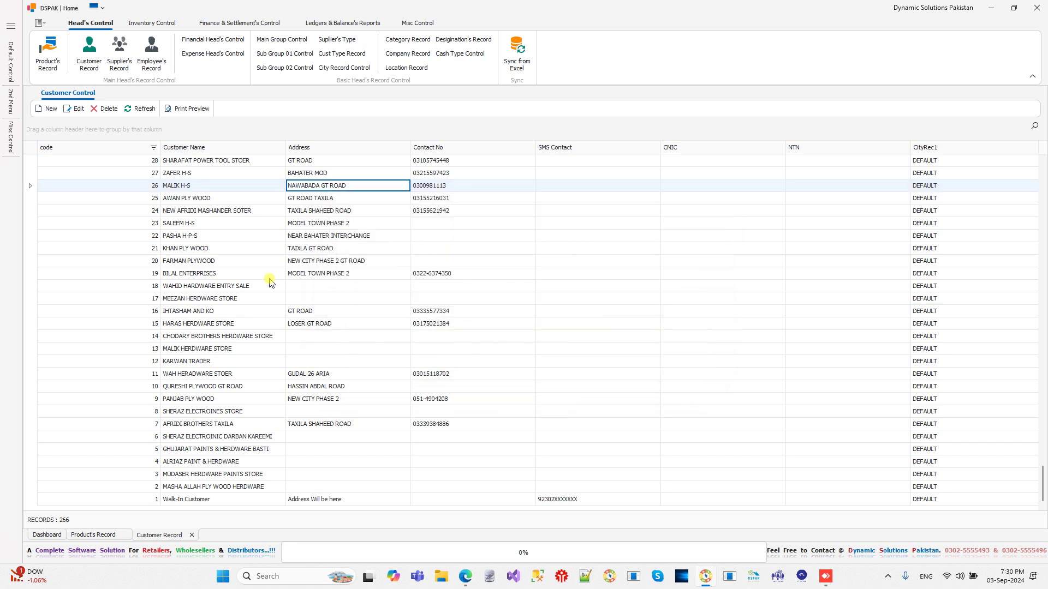
# - Open the supplier records, look through the blank new-supplier form and the record of supplier code 141, and close each without changes
pyautogui.click(119, 57)
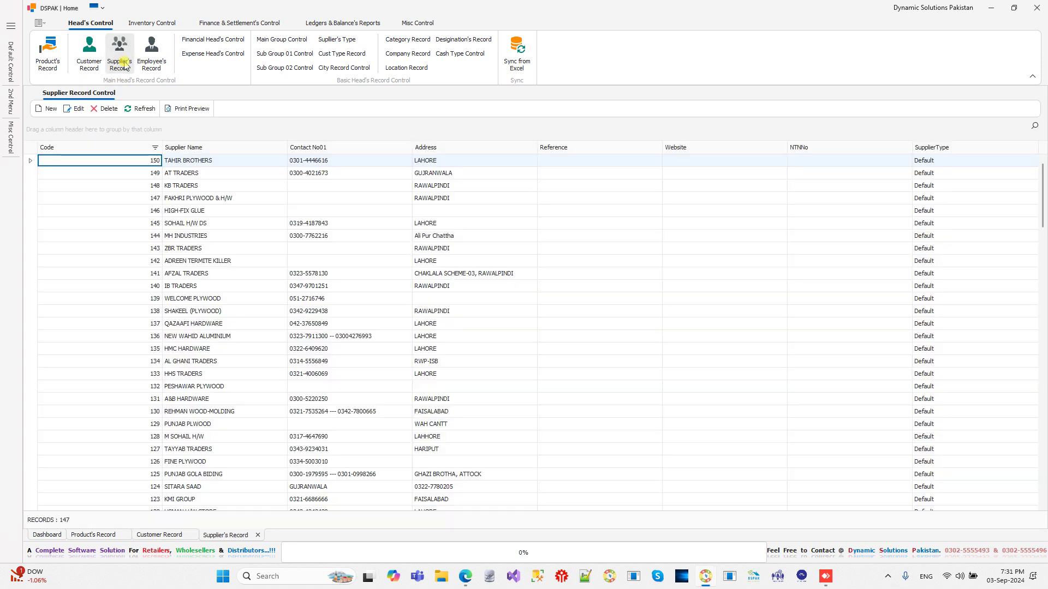
pyautogui.click(47, 109)
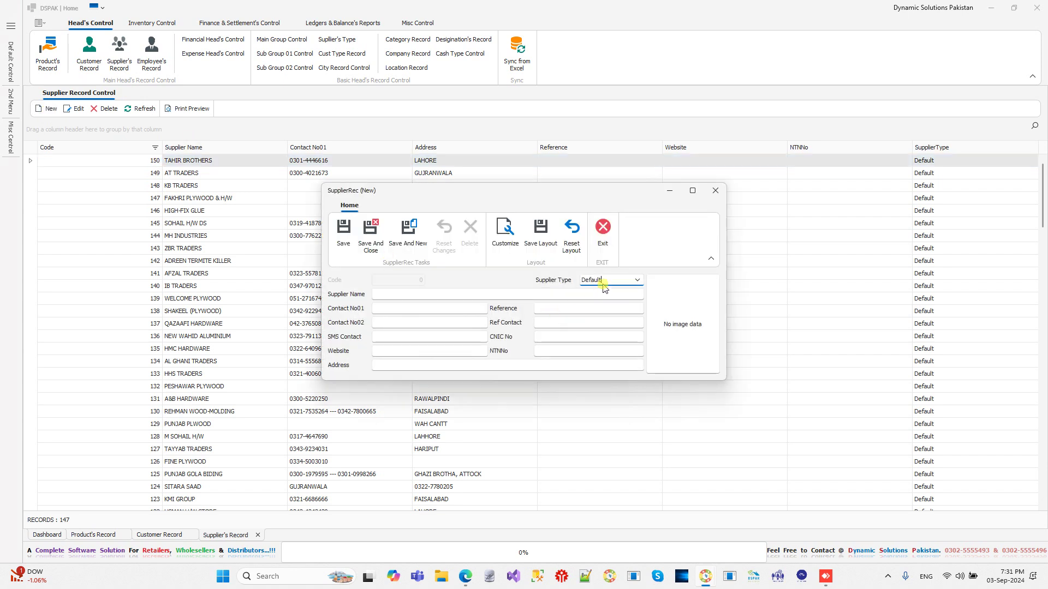
pyautogui.click(434, 295)
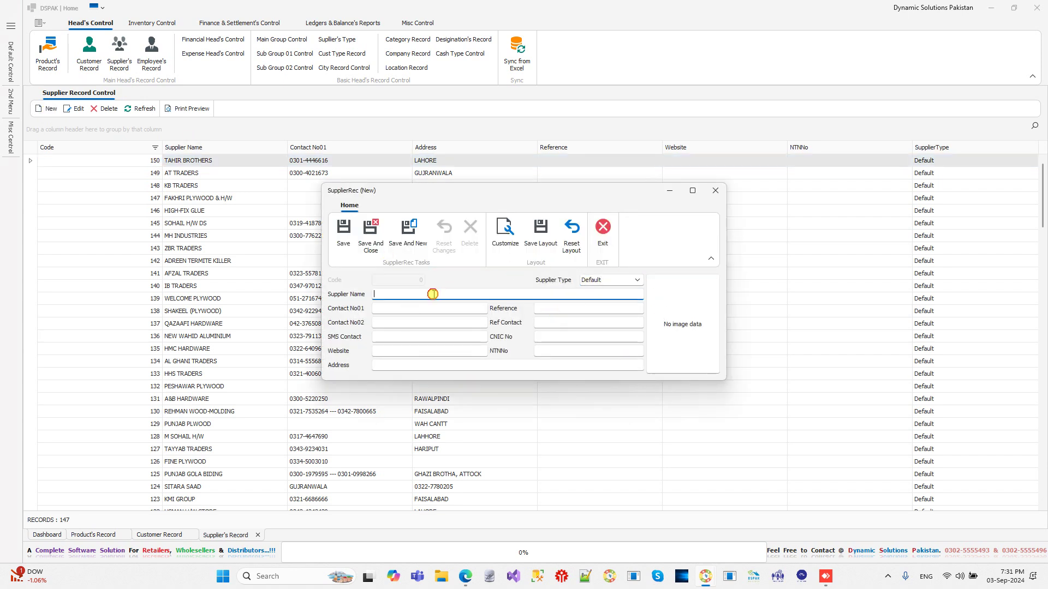
pyautogui.click(431, 308)
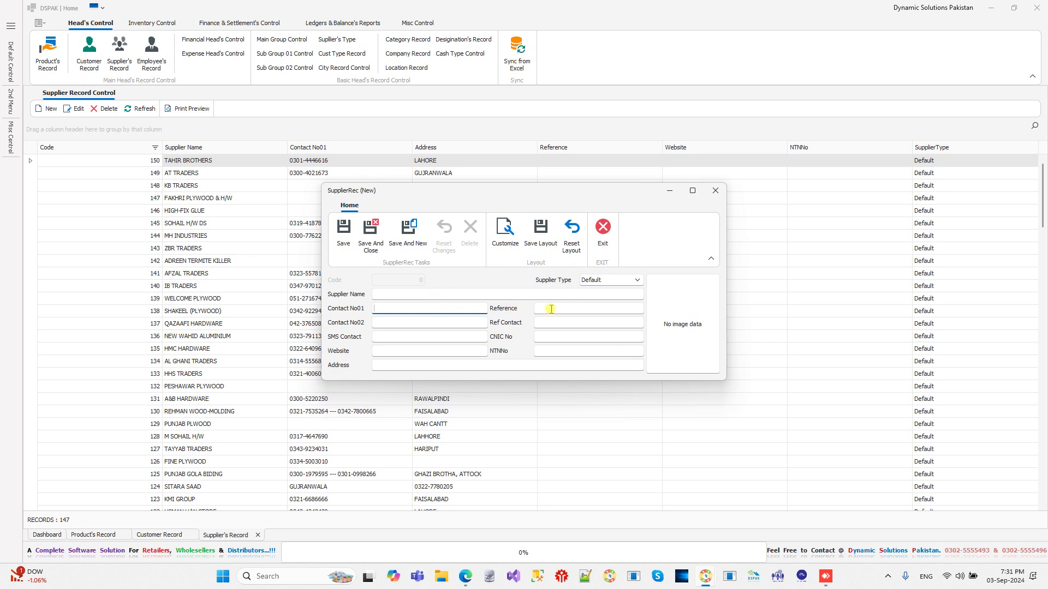
pyautogui.click(449, 325)
pyautogui.click(606, 234)
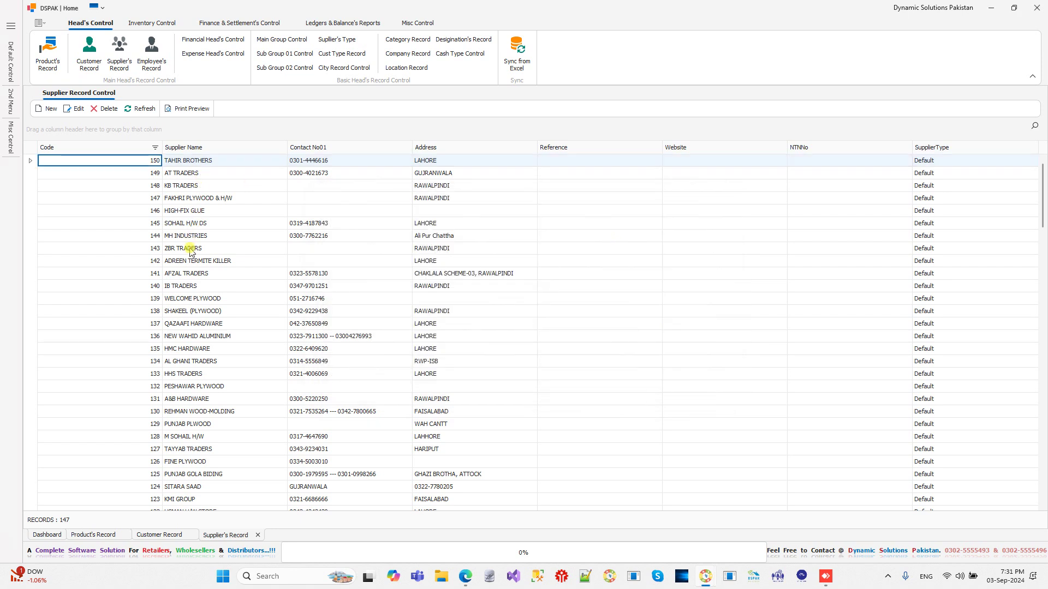
pyautogui.doubleClick(188, 274)
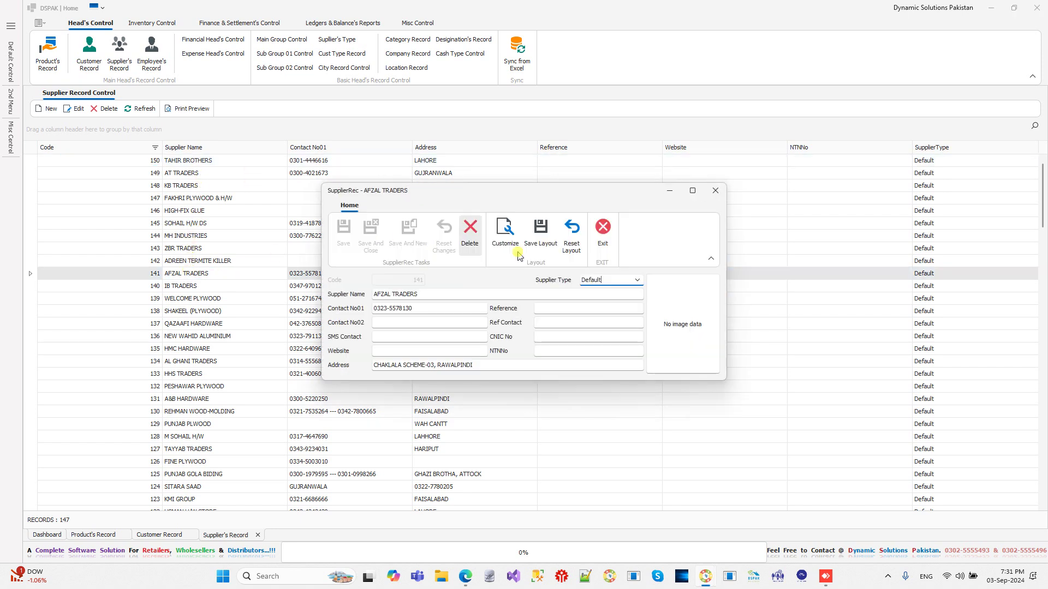
pyautogui.click(603, 235)
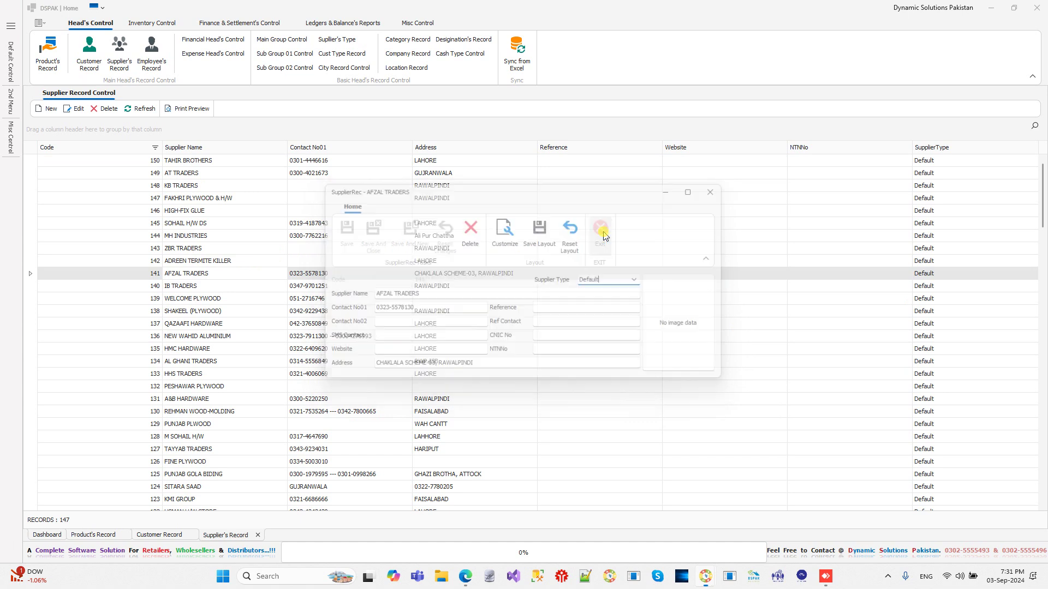
# - Close the supplier record and customer record tabs, confirming each closure
pyautogui.click(257, 537)
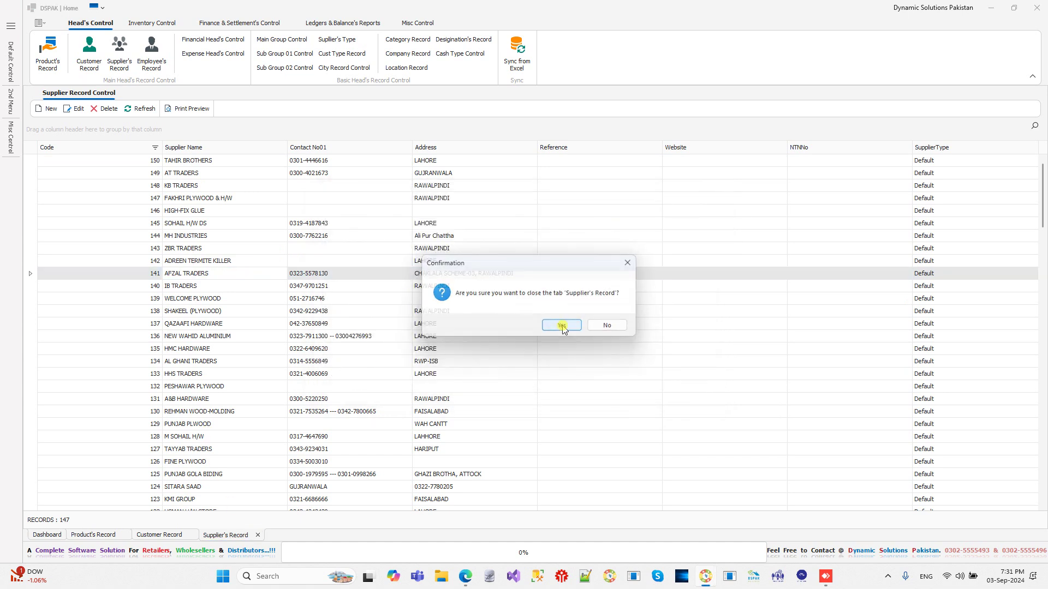
pyautogui.click(562, 326)
pyautogui.click(191, 536)
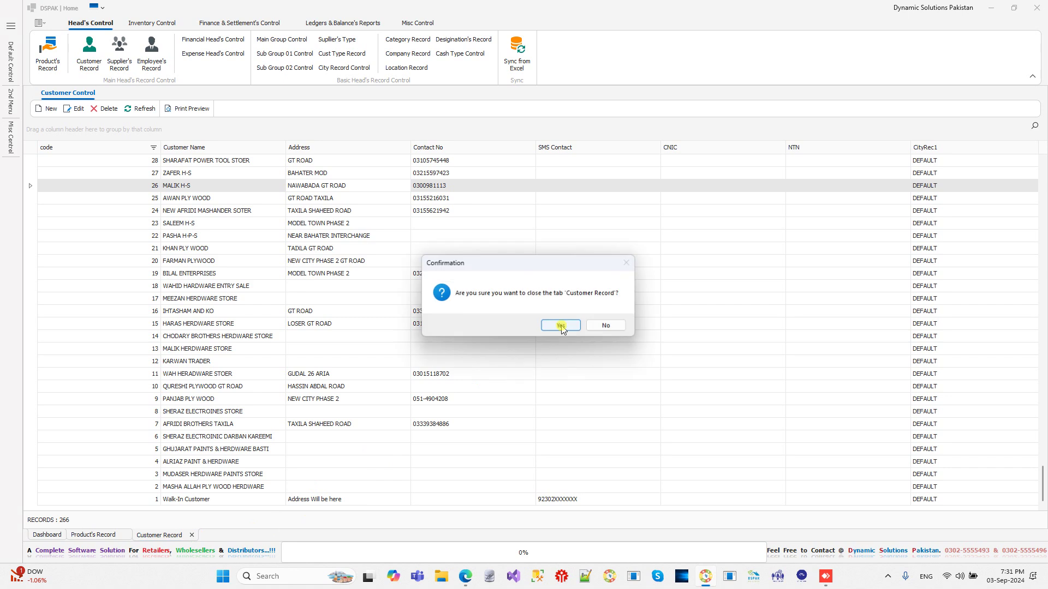
pyautogui.click(562, 326)
# - Open the employee records and examine the active type, name, post, salary, contact and address fields of employee code 2
pyautogui.click(153, 57)
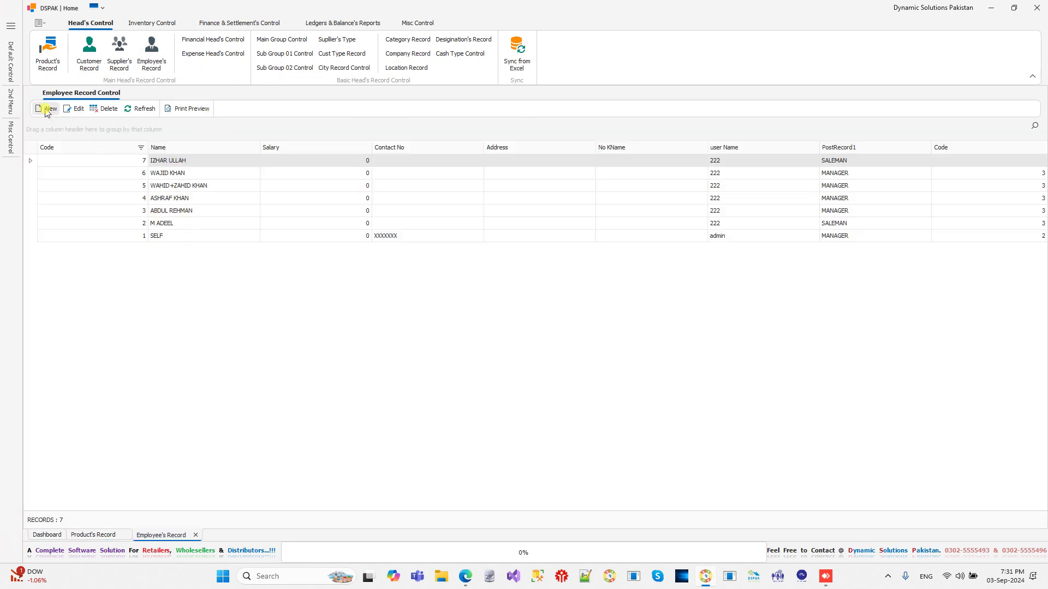
pyautogui.doubleClick(167, 224)
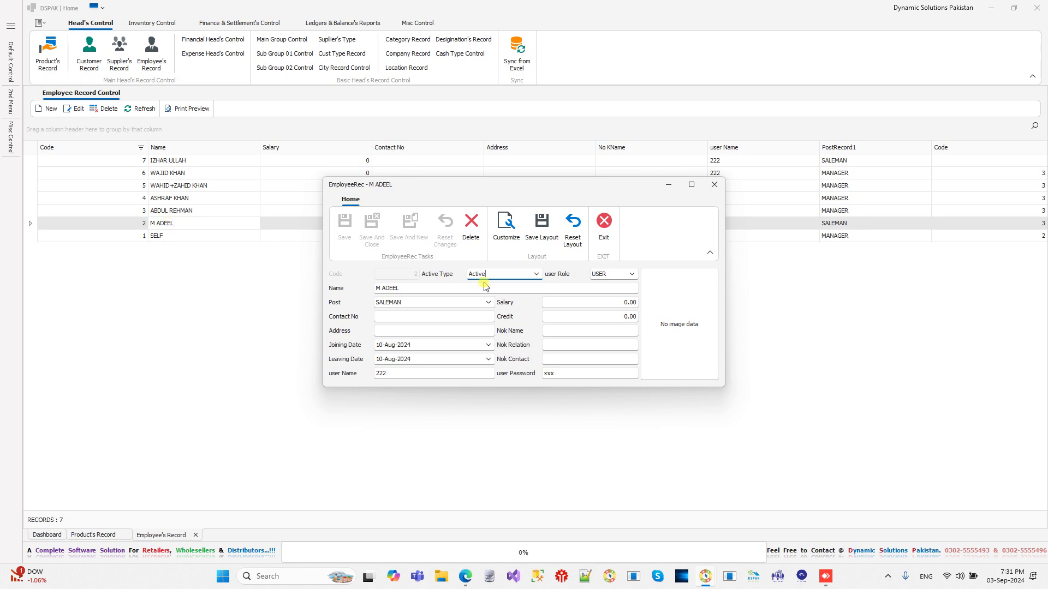
pyautogui.click(536, 274)
pyautogui.click(505, 275)
pyautogui.click(440, 289)
pyautogui.click(433, 304)
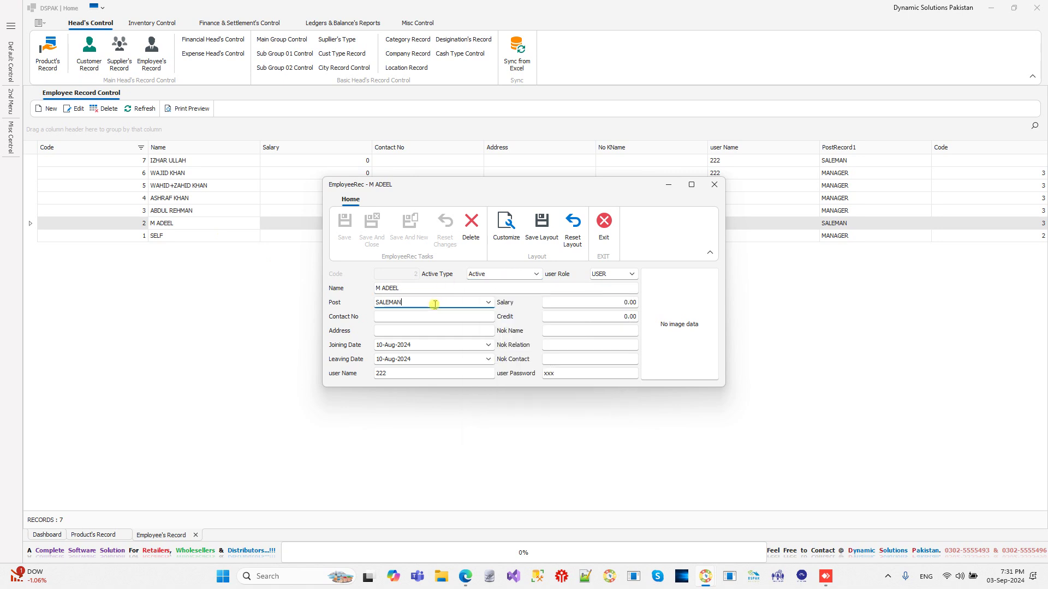
pyautogui.click(551, 299)
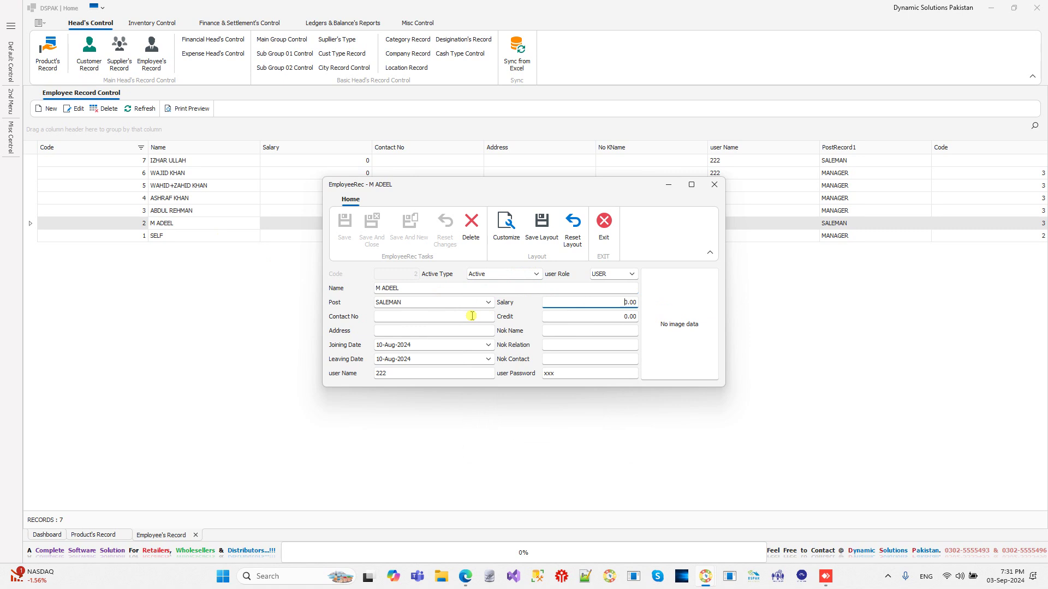
pyautogui.click(472, 318)
pyautogui.click(471, 331)
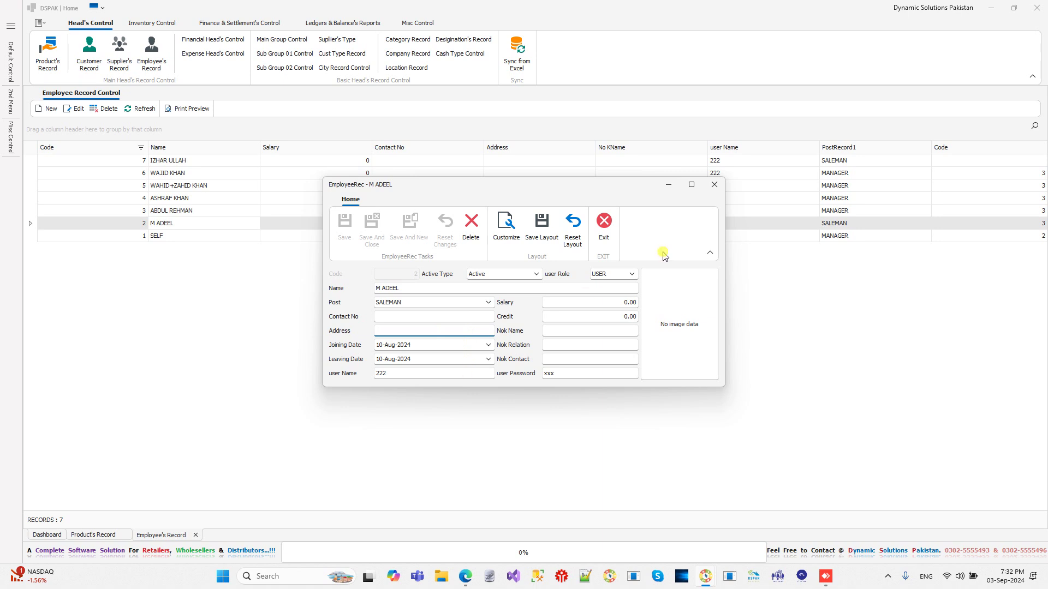
# - Check the employee's user role choices and the user name and password fields, and exit the form without changes
pyautogui.click(632, 275)
pyautogui.click(633, 275)
pyautogui.click(478, 374)
pyautogui.click(564, 375)
pyautogui.click(604, 223)
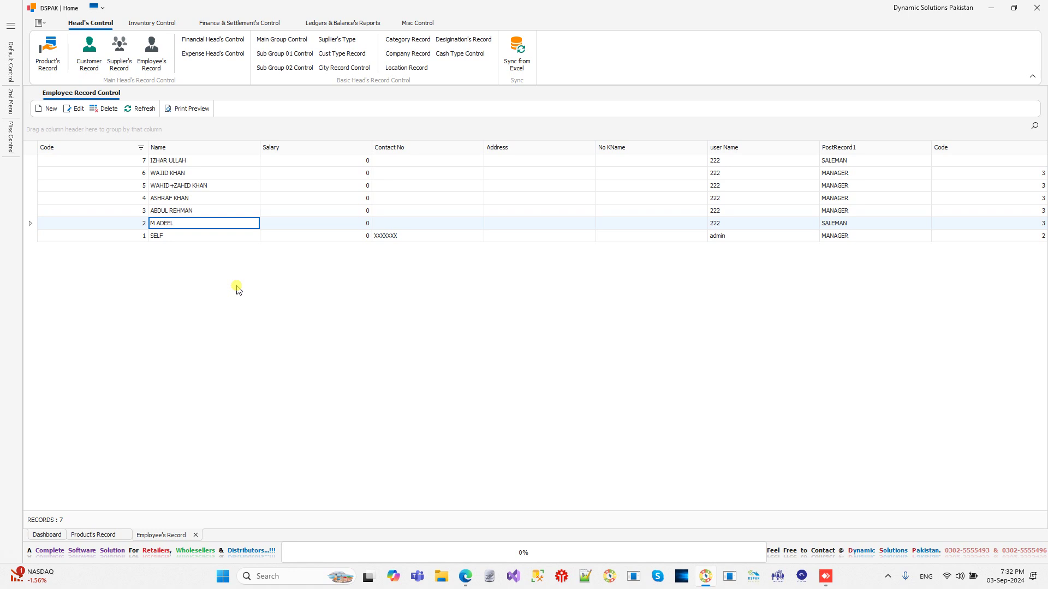
# - Close the employee record and product record tabs, confirming each closure, to return to the dashboard
pyautogui.click(195, 535)
pyautogui.click(565, 325)
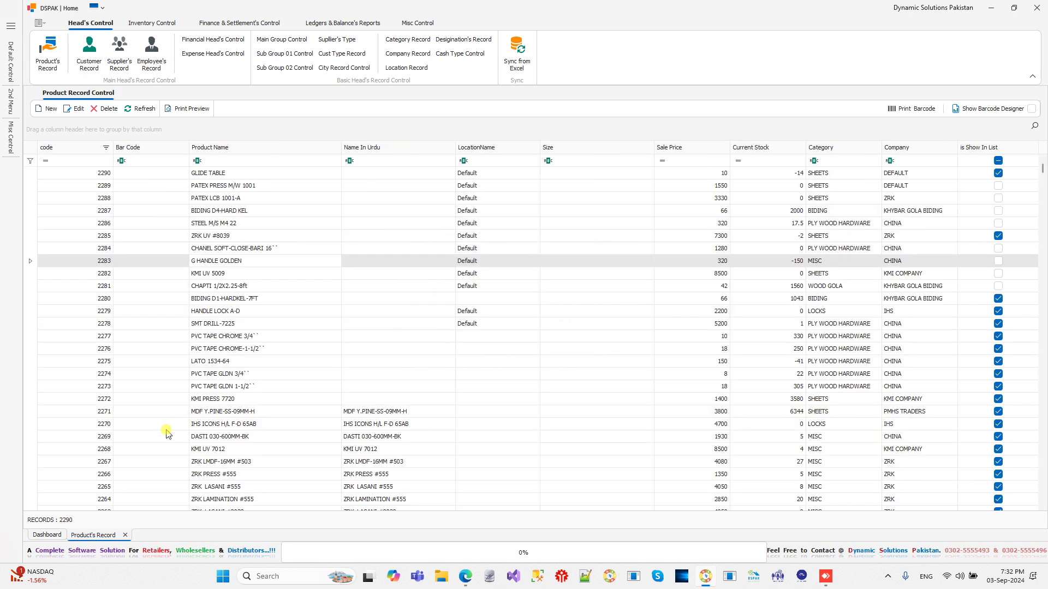
pyautogui.click(125, 535)
pyautogui.click(561, 326)
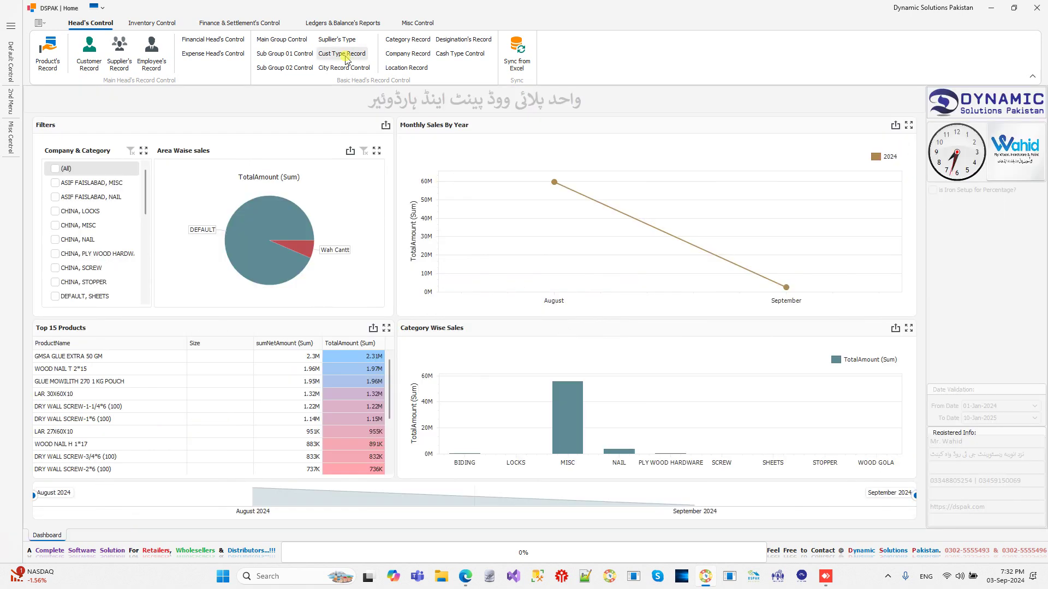
# - Open the expense heads, view the BIKE PETROL record and the blank form for a new expense head, and close both forms
pyautogui.click(213, 54)
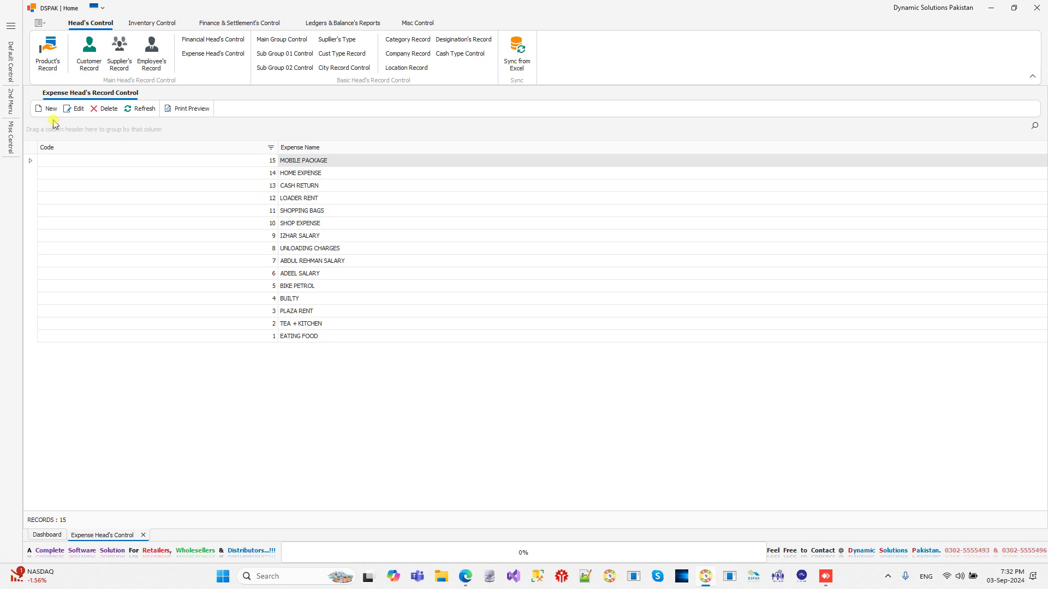
pyautogui.doubleClick(285, 288)
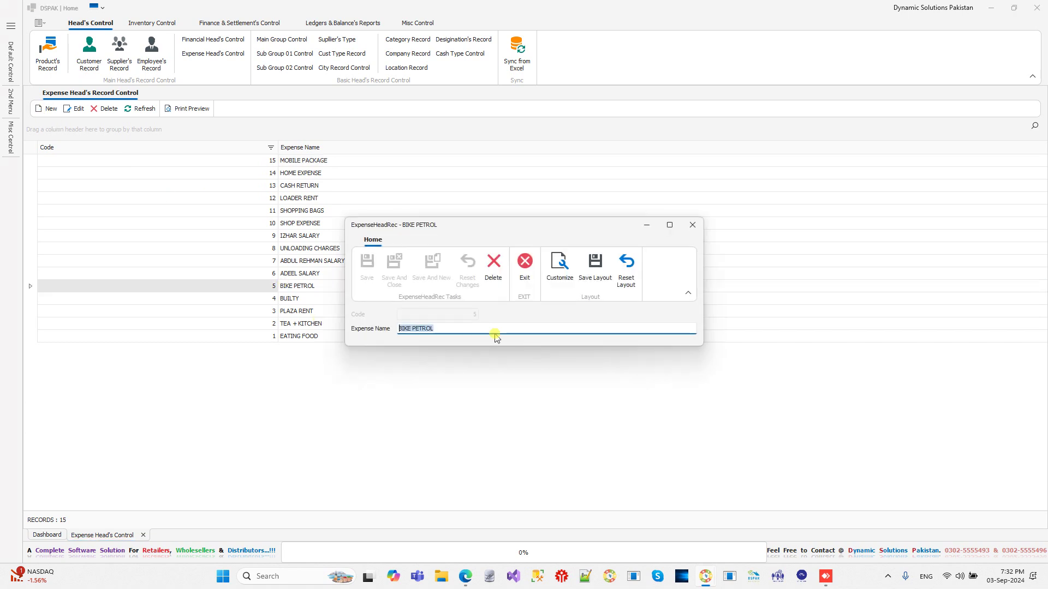
pyautogui.click(534, 271)
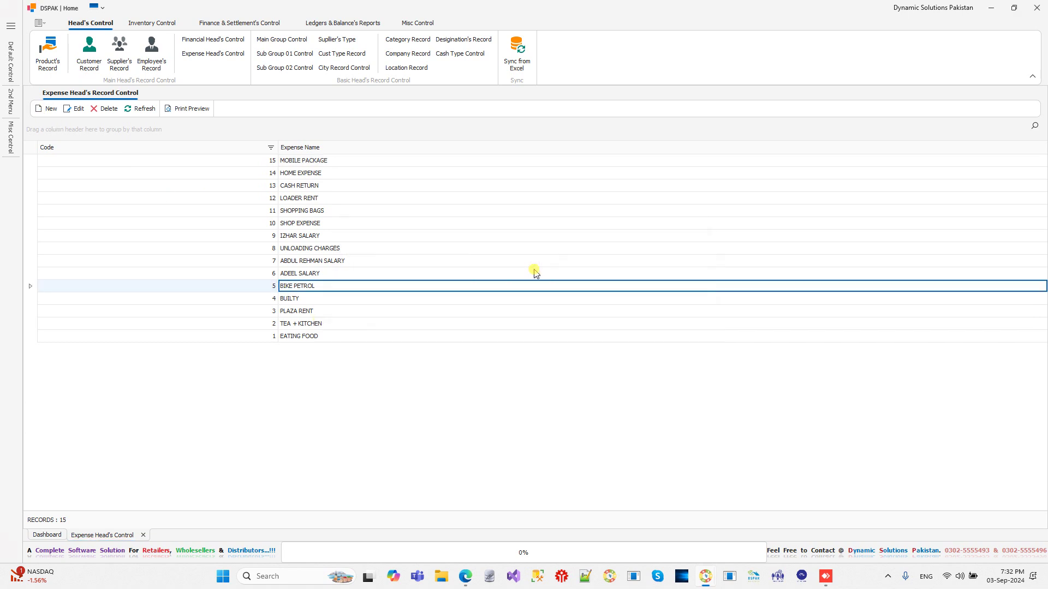
pyautogui.click(44, 109)
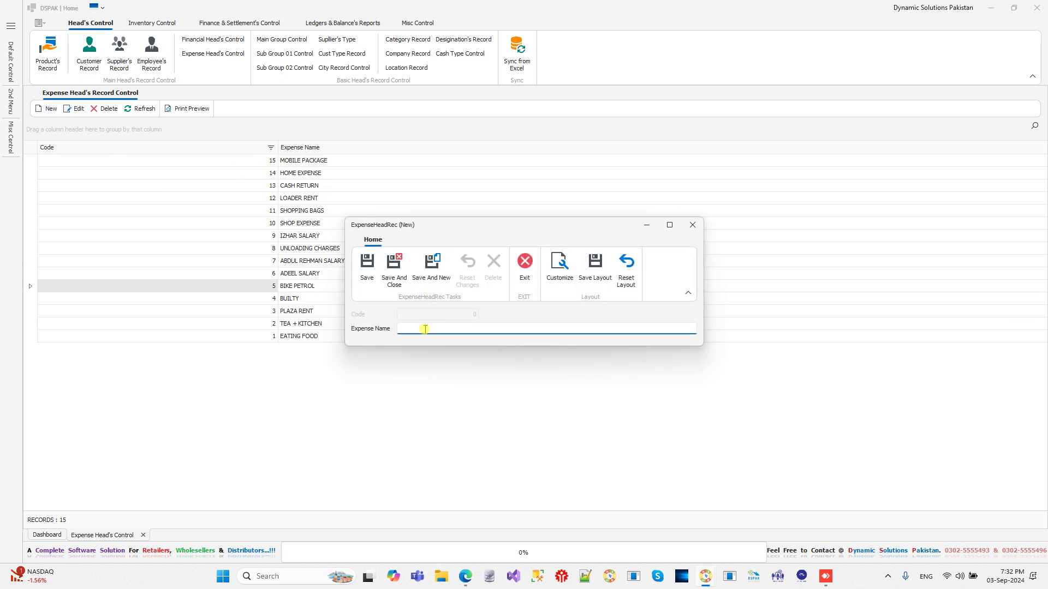
pyautogui.click(522, 270)
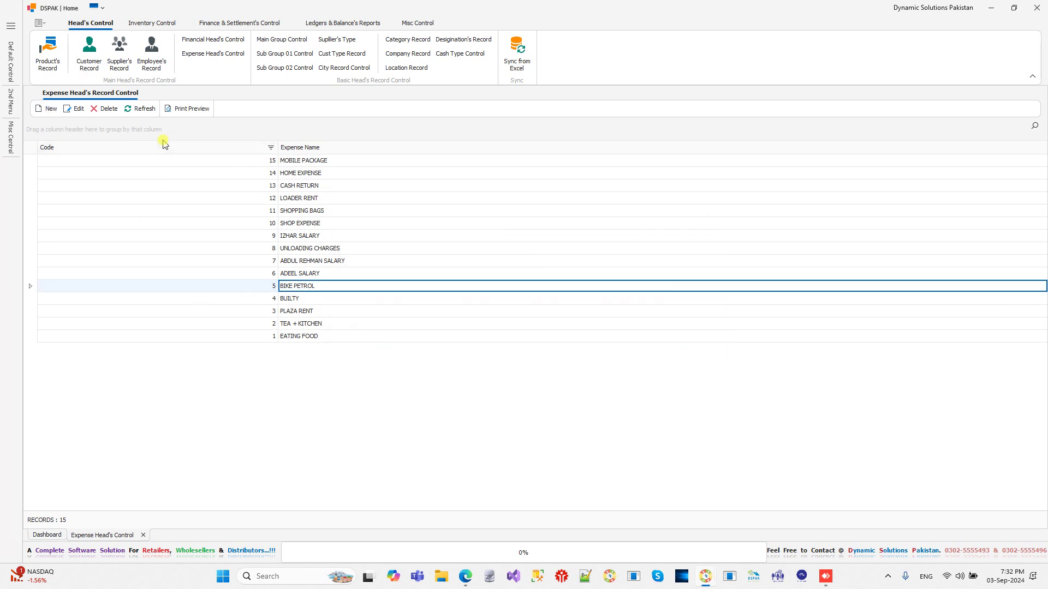
# - Open the financial heads, view the DEBIT EXPENSE record and exit its form without changes
pyautogui.click(221, 41)
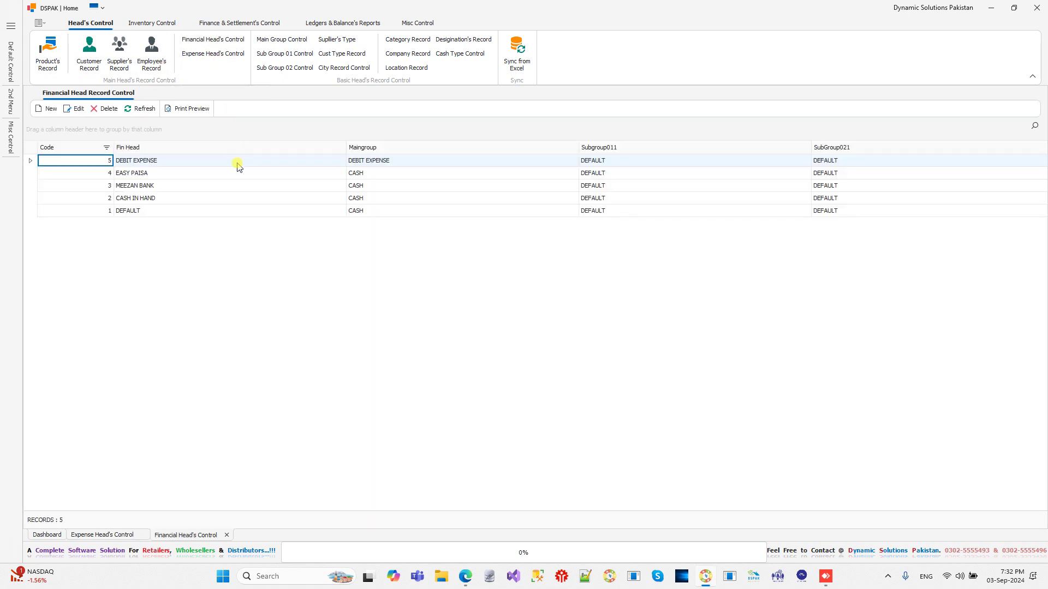
pyautogui.doubleClick(141, 163)
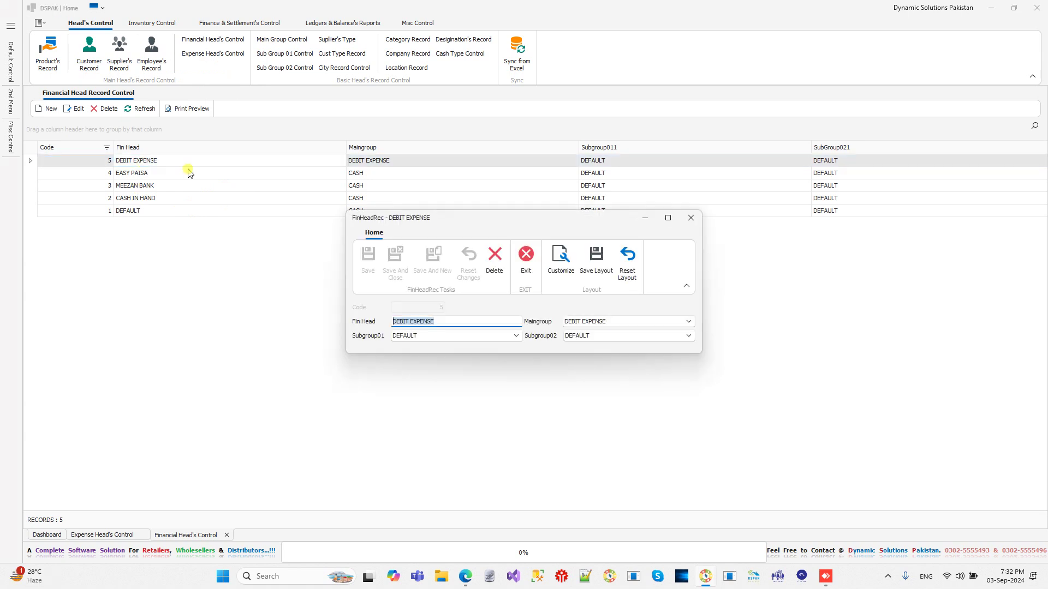
pyautogui.click(526, 258)
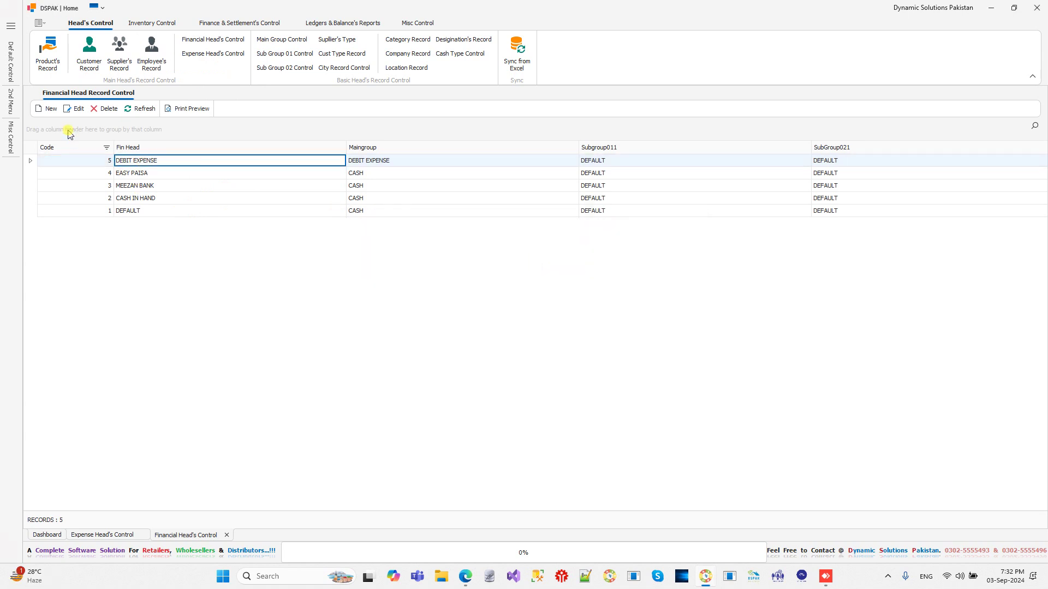
# - Create a financial head named ALIED BANK with main group CASH, then save and close it
pyautogui.click(44, 107)
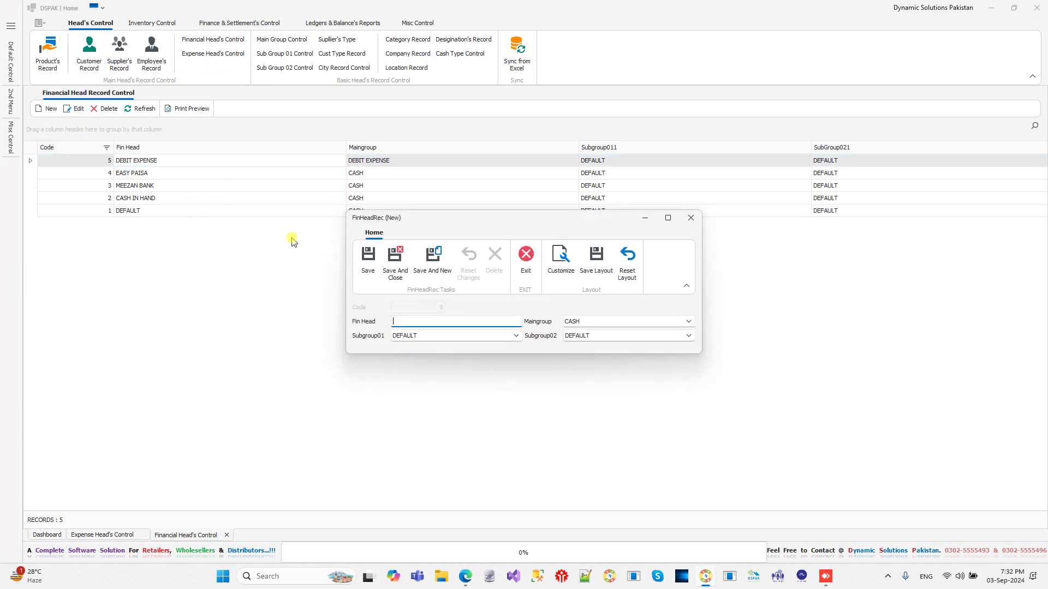
pyautogui.write('ALIED BANK')
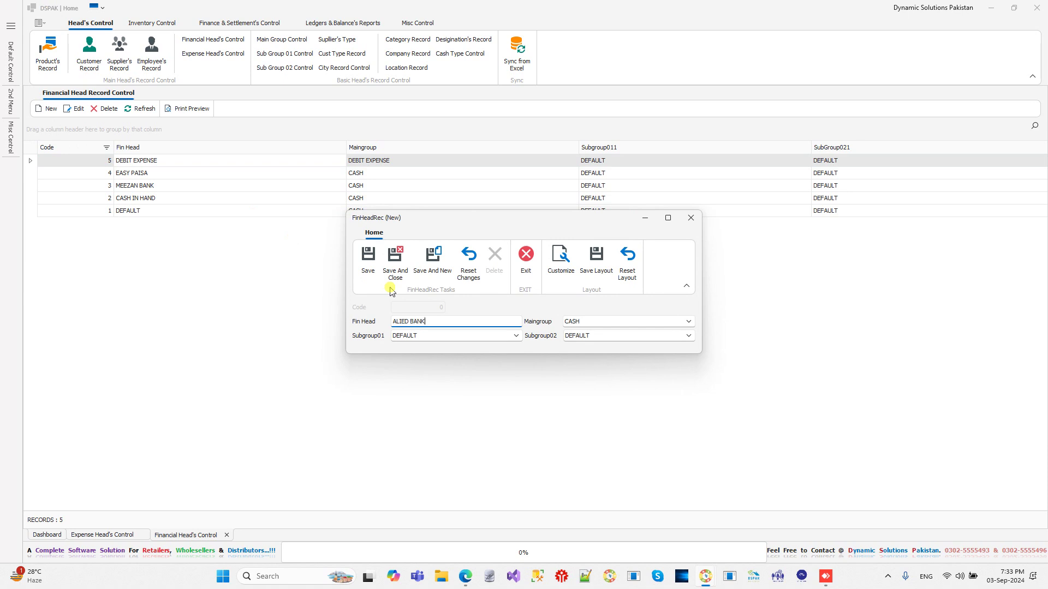
pyautogui.press('Tab')
pyautogui.click(576, 323)
pyautogui.click(578, 325)
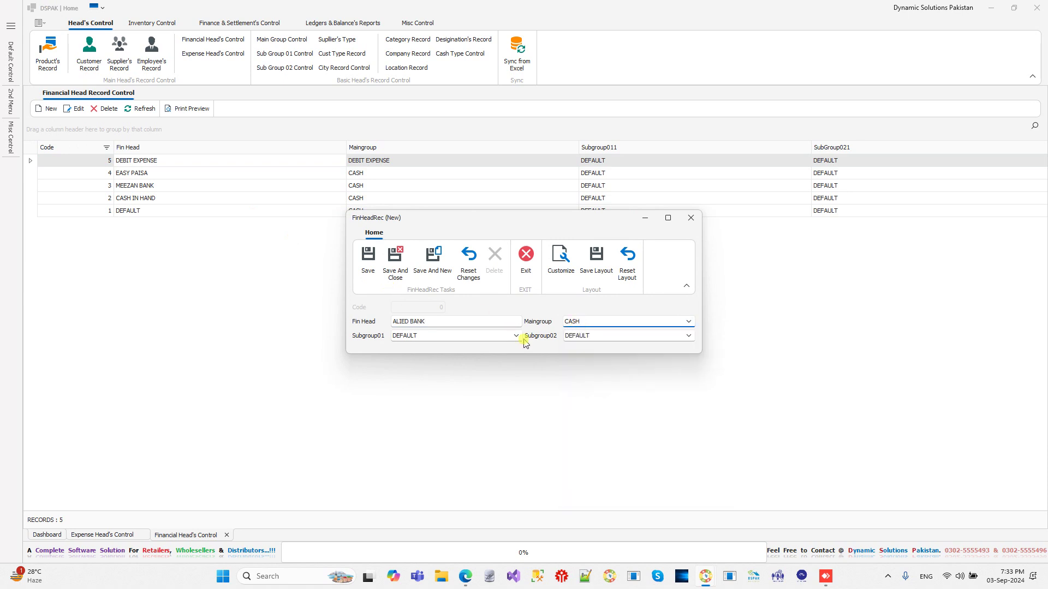
pyautogui.click(401, 270)
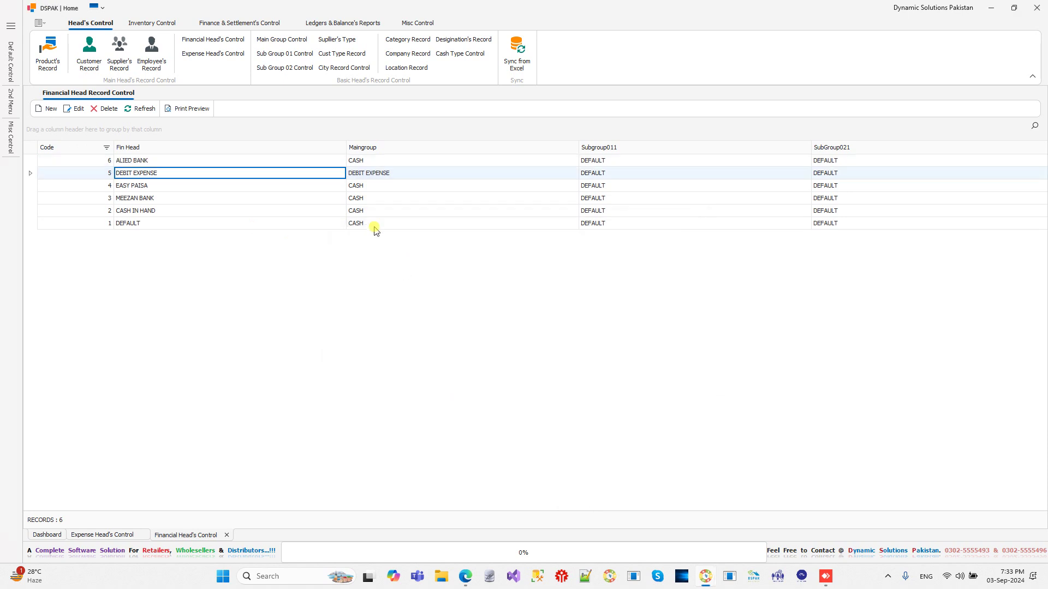
# - Close the financial heads and expense heads records to return to the dashboard
pyautogui.click(227, 535)
pyautogui.click(557, 324)
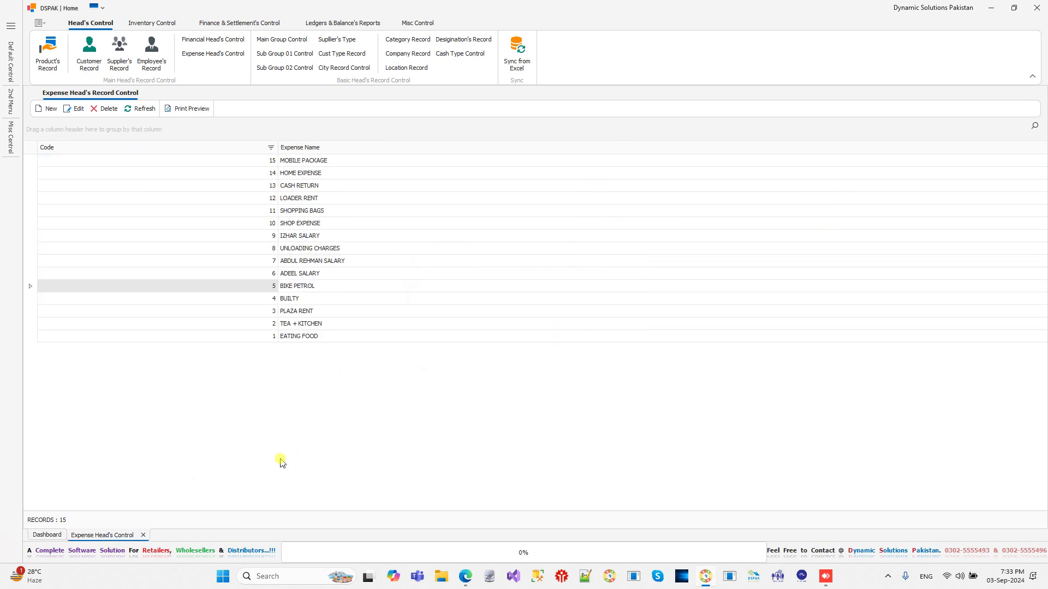
pyautogui.click(144, 533)
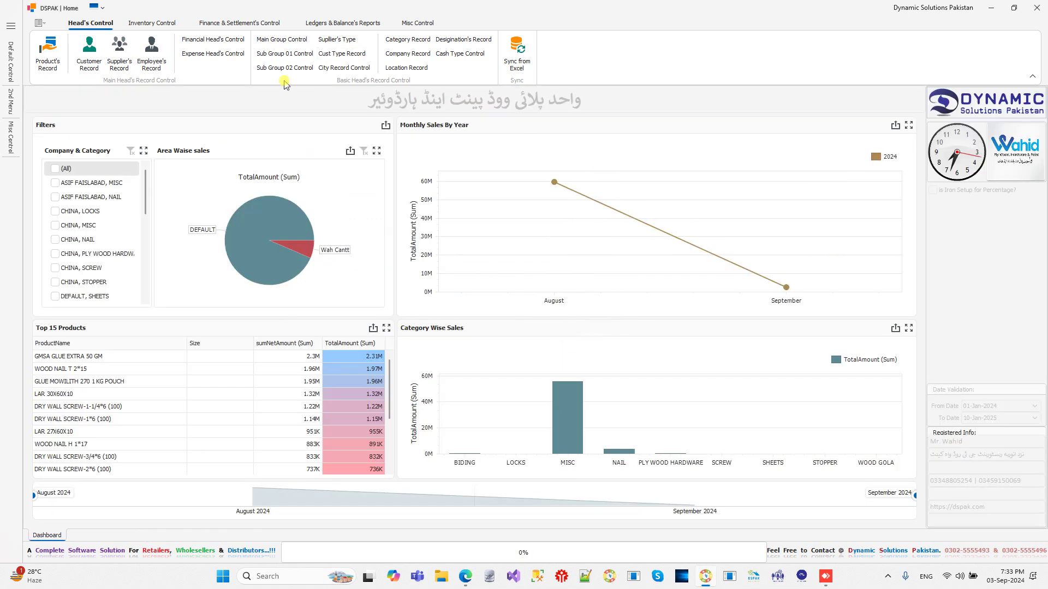
# - Open the main group records, view the list and close it again
pyautogui.click(280, 40)
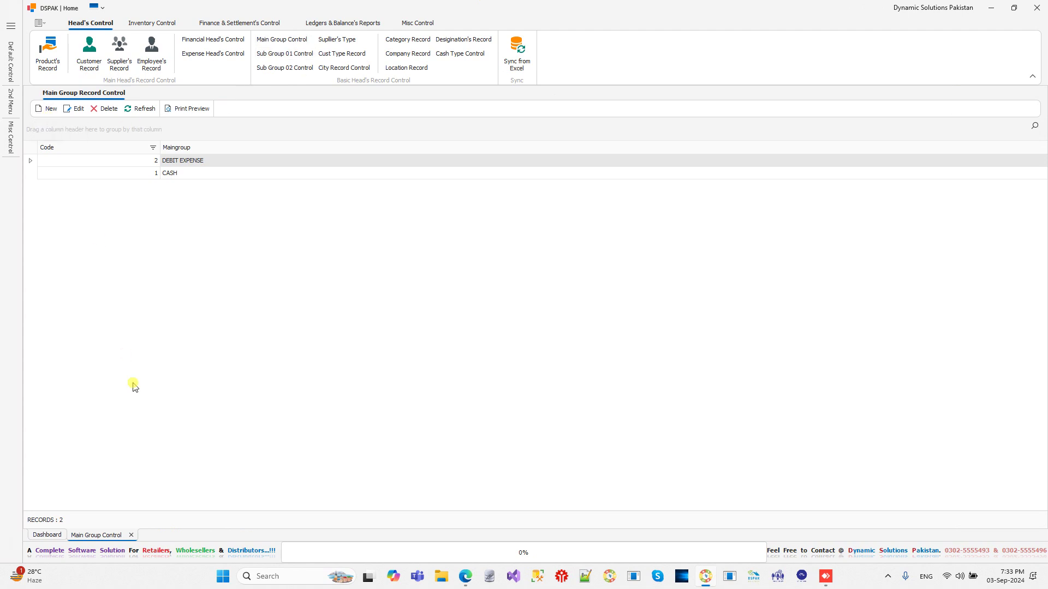
pyautogui.click(134, 536)
pyautogui.click(565, 325)
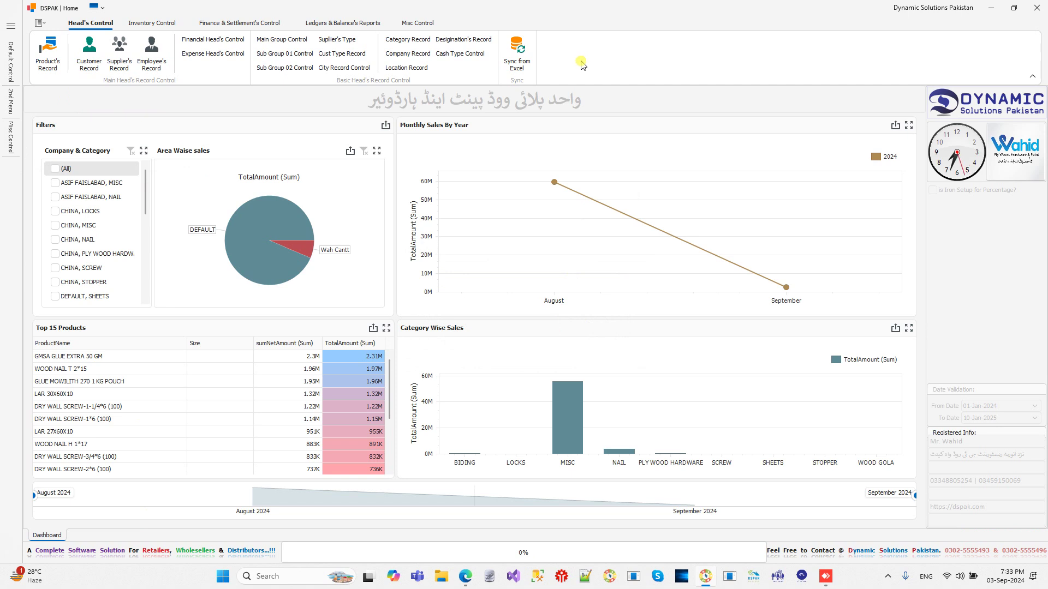
# - Open the Excel import and export dialog, go through the Customer's Data choice and the insert, update and sync options, and close it
pyautogui.click(515, 54)
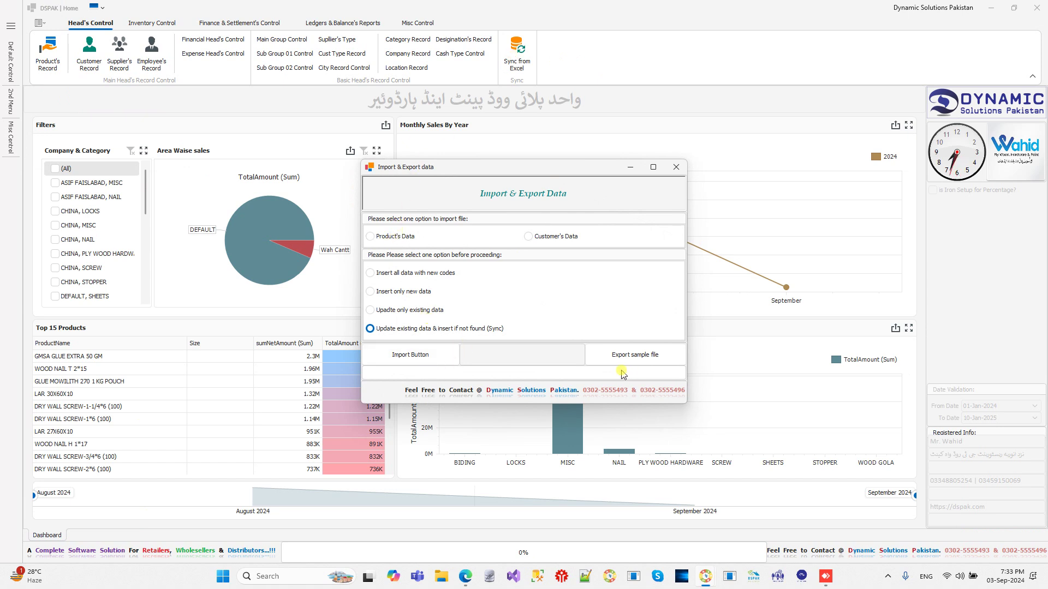
pyautogui.click(544, 242)
pyautogui.click(390, 277)
pyautogui.click(390, 293)
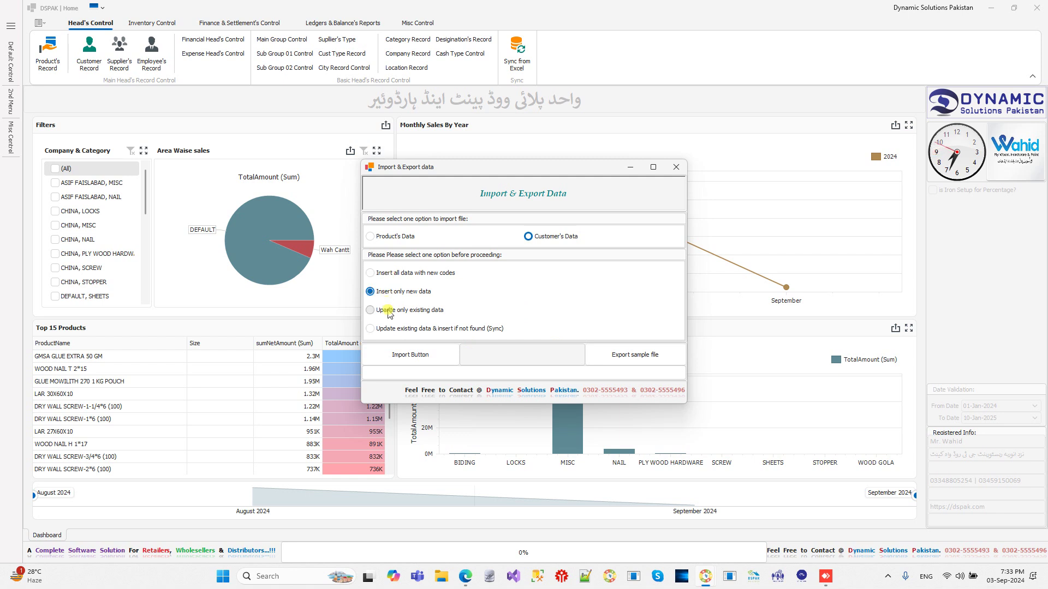
pyautogui.click(390, 312)
pyautogui.click(389, 331)
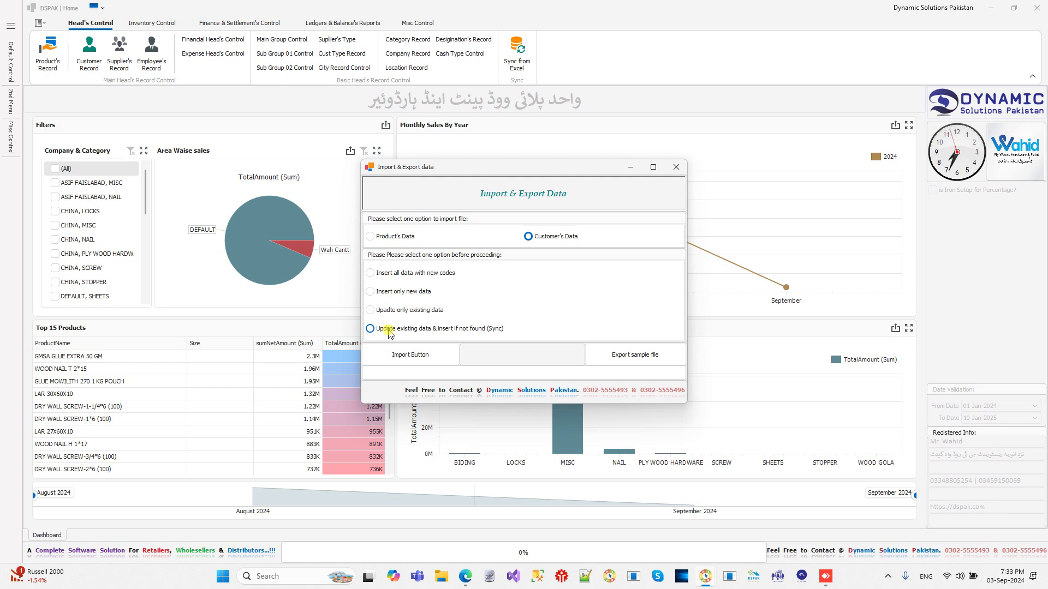
pyautogui.click(389, 330)
pyautogui.click(676, 169)
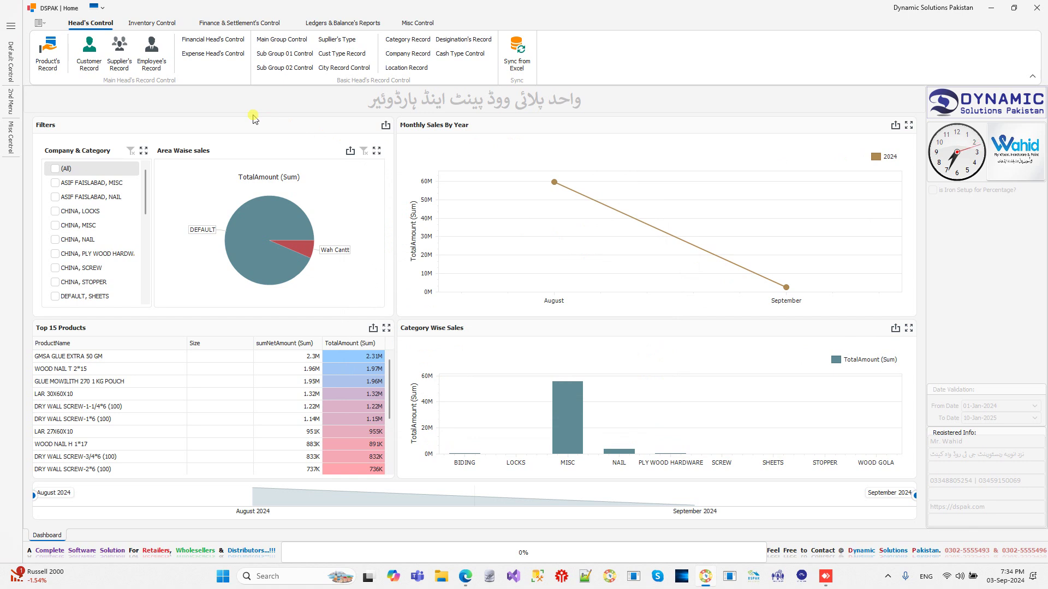
# - Open the purchase records in the inventory section and confirm the seller filter with all sellers selected
pyautogui.click(149, 23)
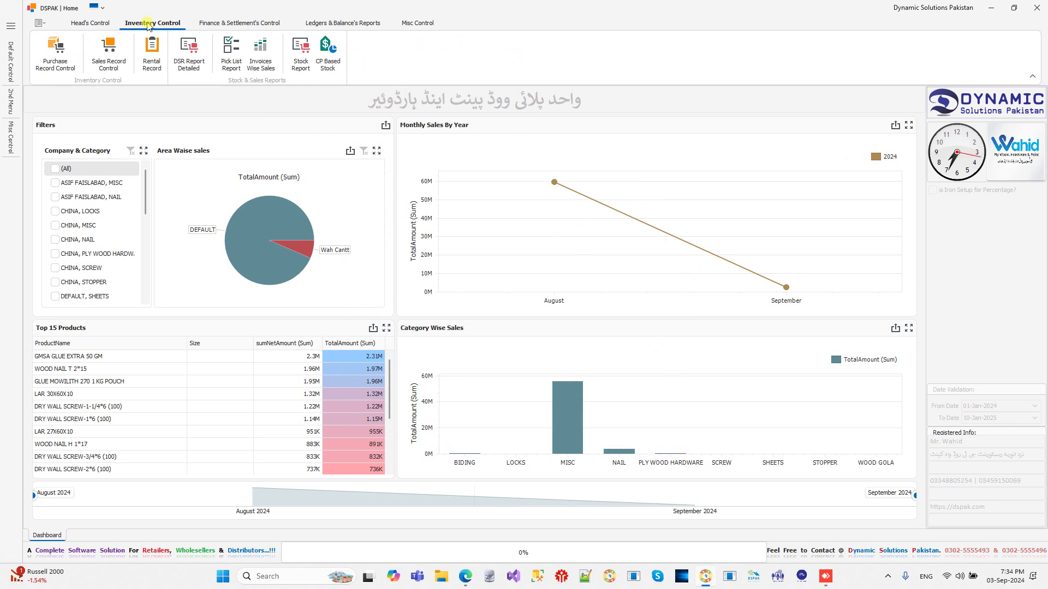
pyautogui.click(55, 53)
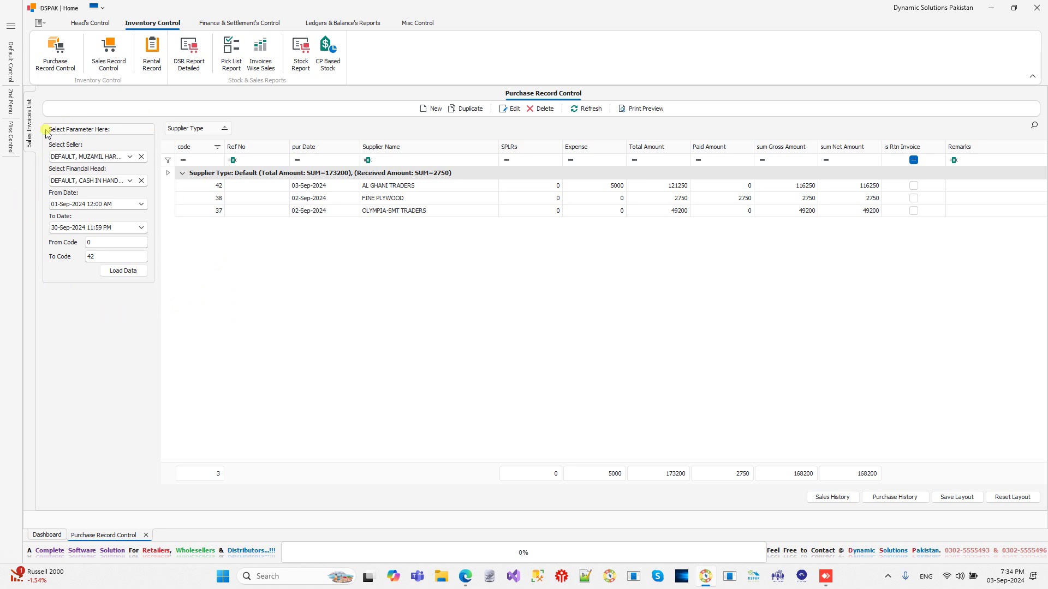
pyautogui.click(130, 158)
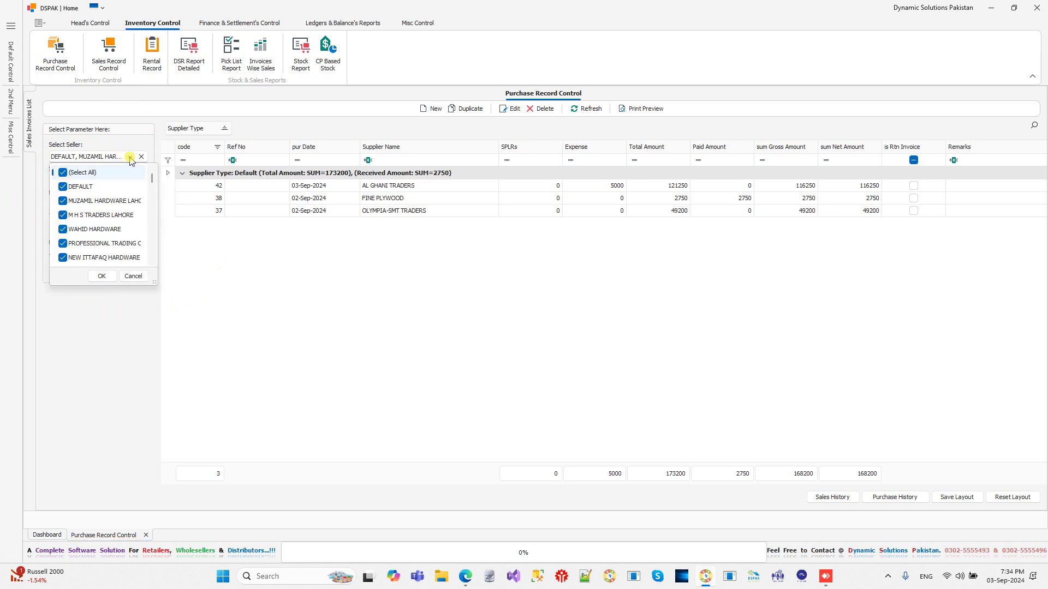
pyautogui.click(63, 173)
pyautogui.click(63, 202)
pyautogui.click(63, 229)
pyautogui.click(62, 244)
pyautogui.click(63, 172)
pyautogui.click(101, 275)
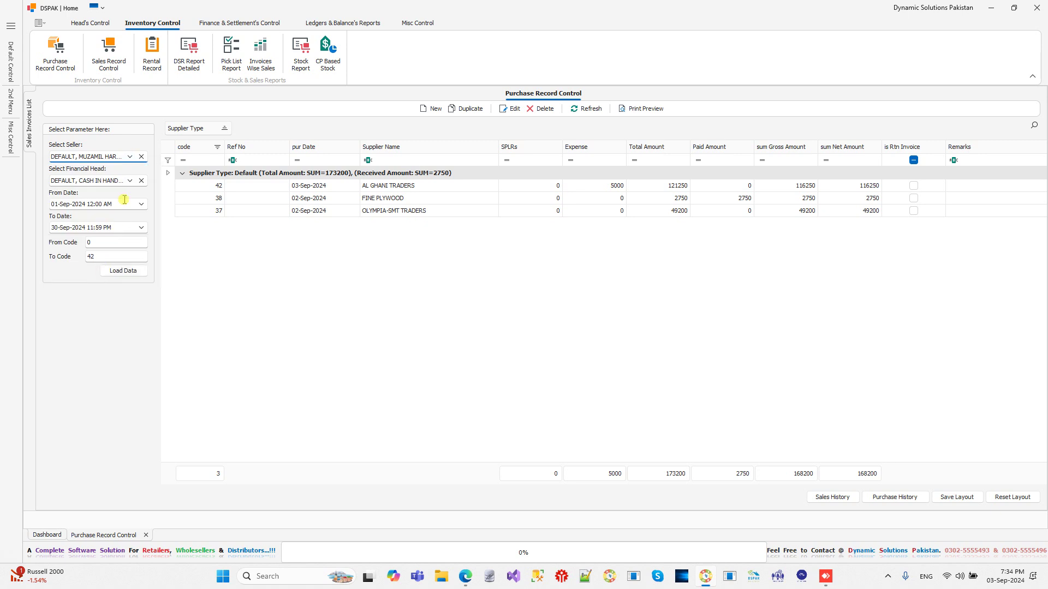
# - Check the financial head, To Date and code filters, set the From Date to 01-Sep-2022 and load the purchase records
pyautogui.click(127, 183)
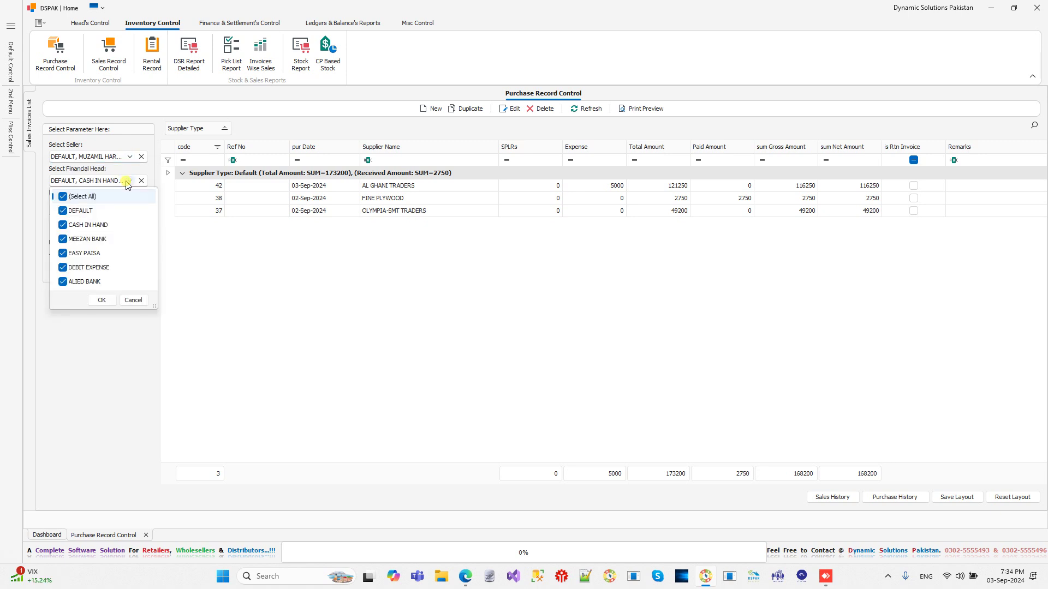
pyautogui.click(127, 182)
pyautogui.click(81, 204)
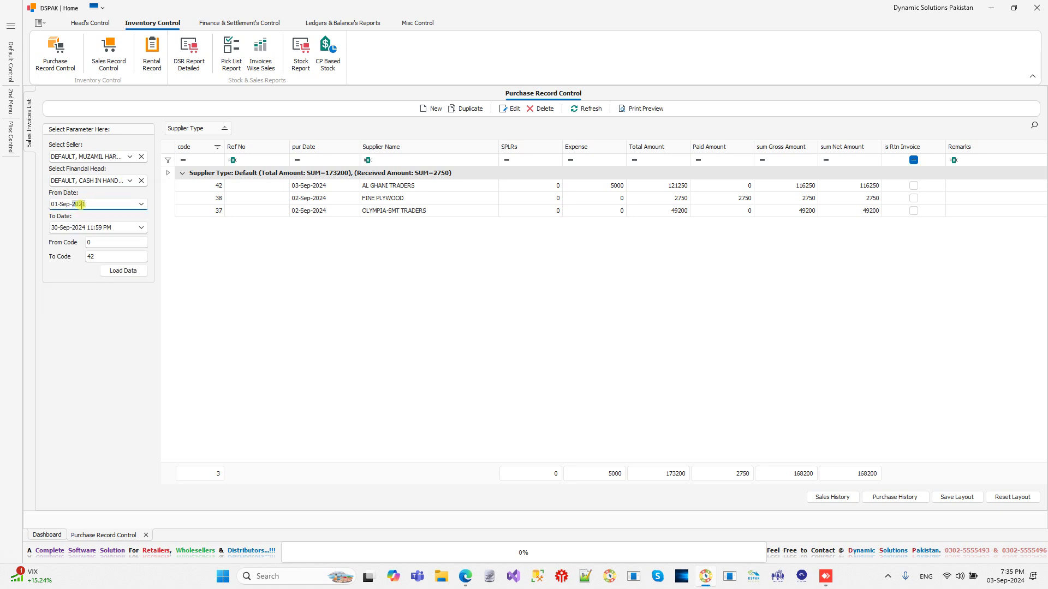
pyautogui.click(140, 228)
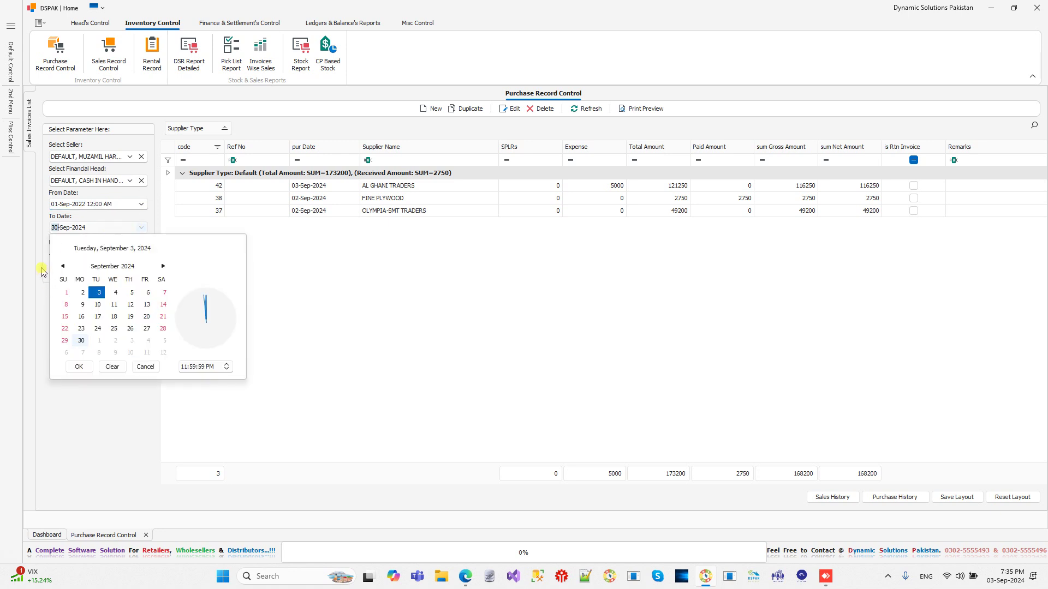
pyautogui.click(42, 223)
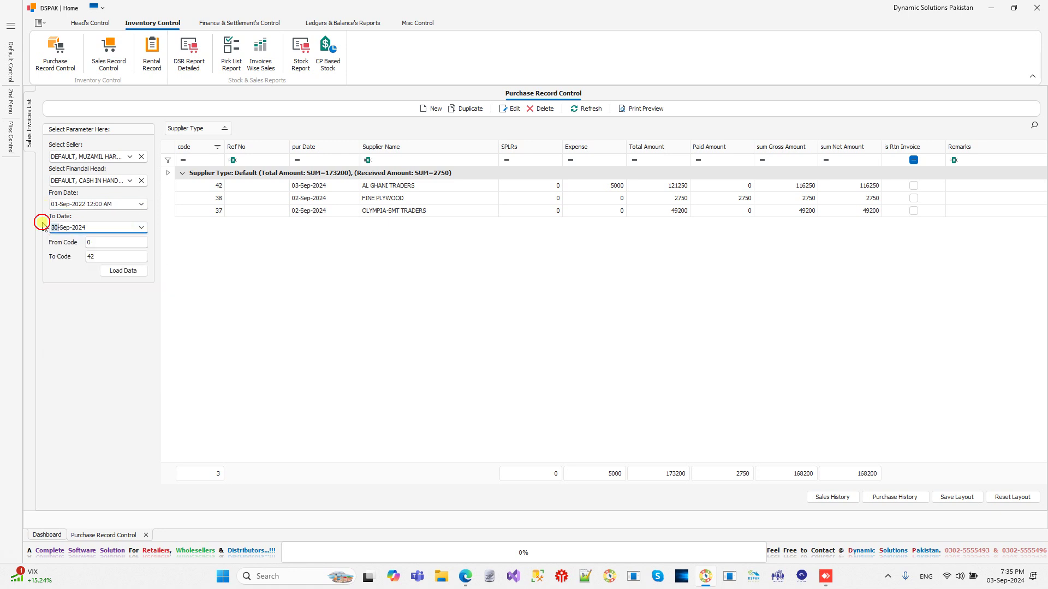
pyautogui.click(89, 242)
pyautogui.click(93, 258)
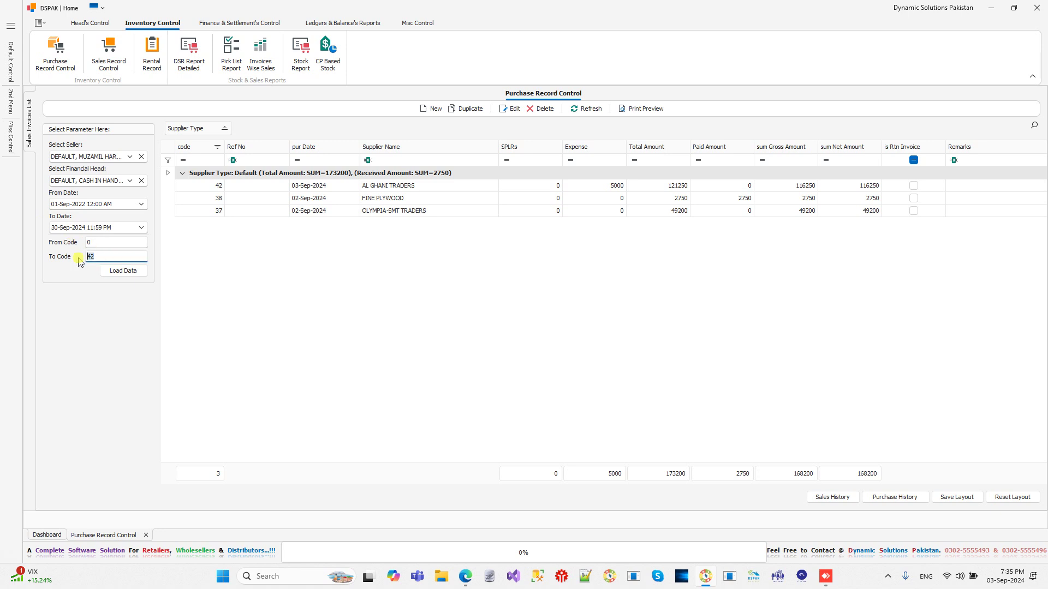
pyautogui.click(120, 272)
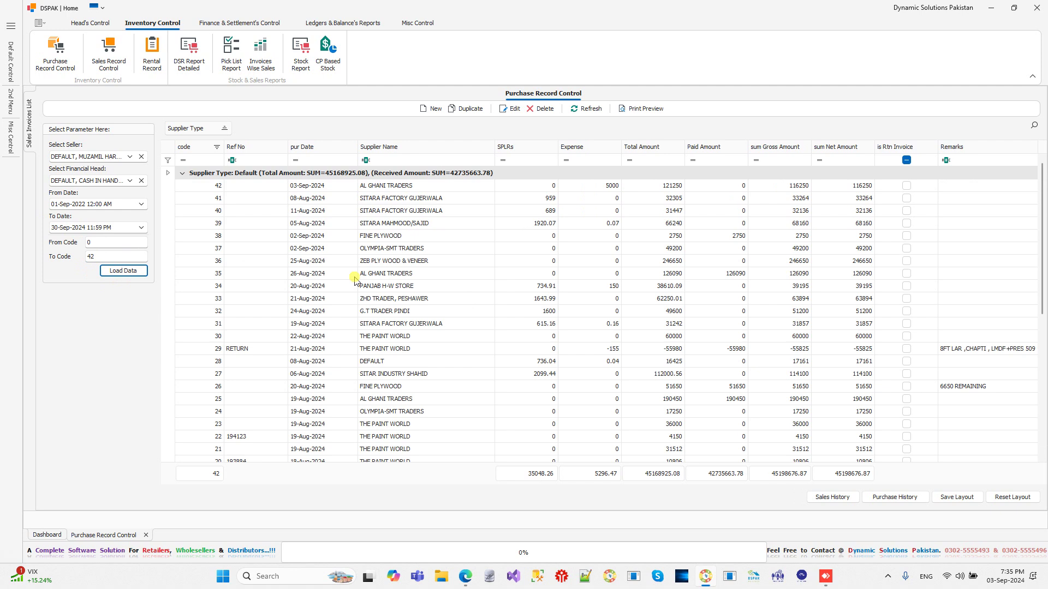
# - Look through the loaded purchase records, request deletion of purchase 34 and decline it
pyautogui.scroll(-6, 354, 279)
pyautogui.scroll(6, 354, 278)
pyautogui.scroll(-5, 353, 278)
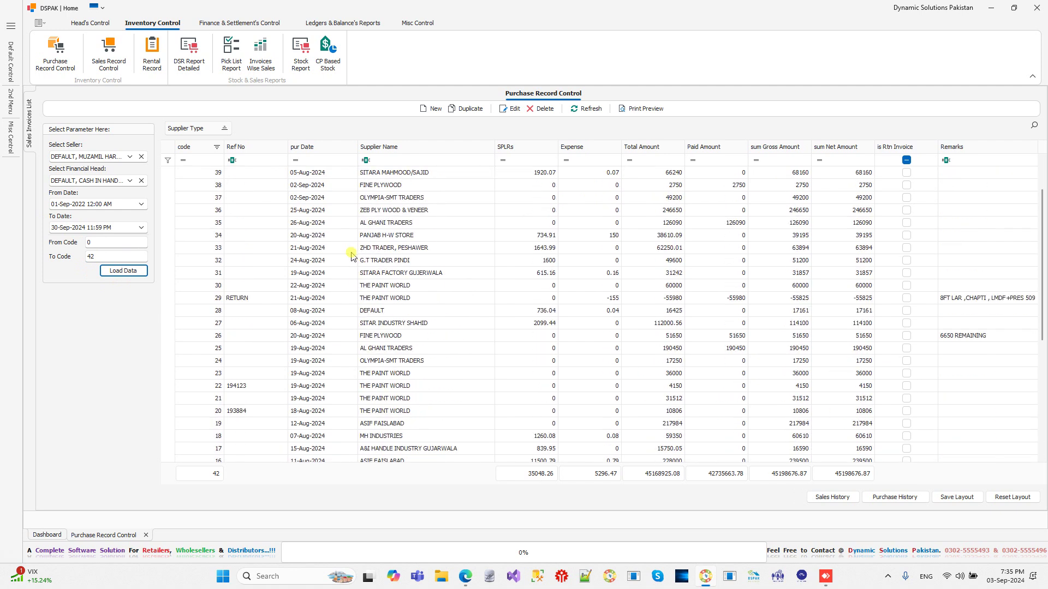
pyautogui.scroll(-1, 352, 256)
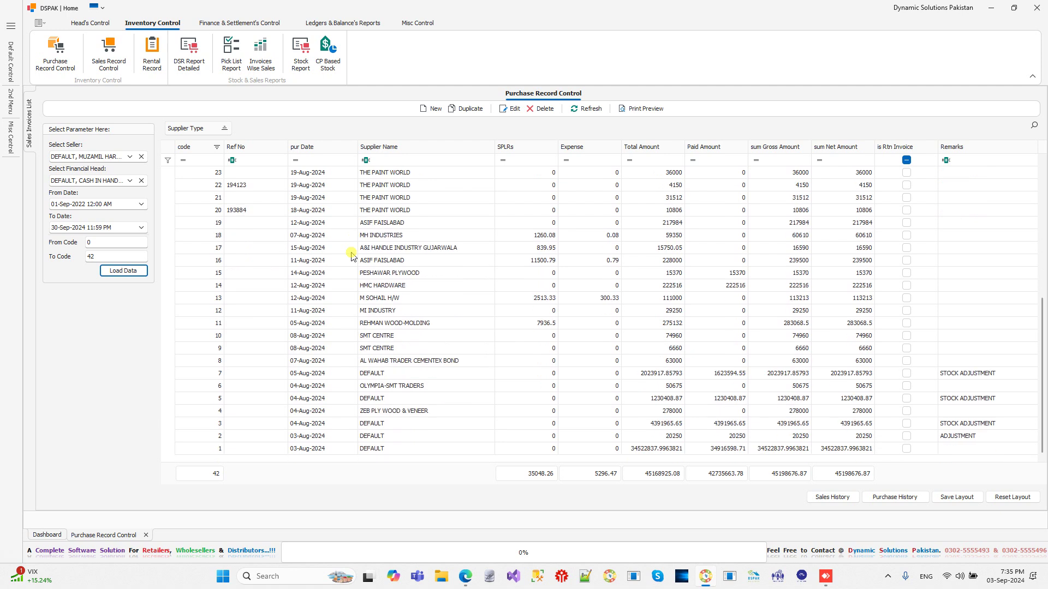
pyautogui.scroll(7, 352, 256)
pyautogui.click(338, 249)
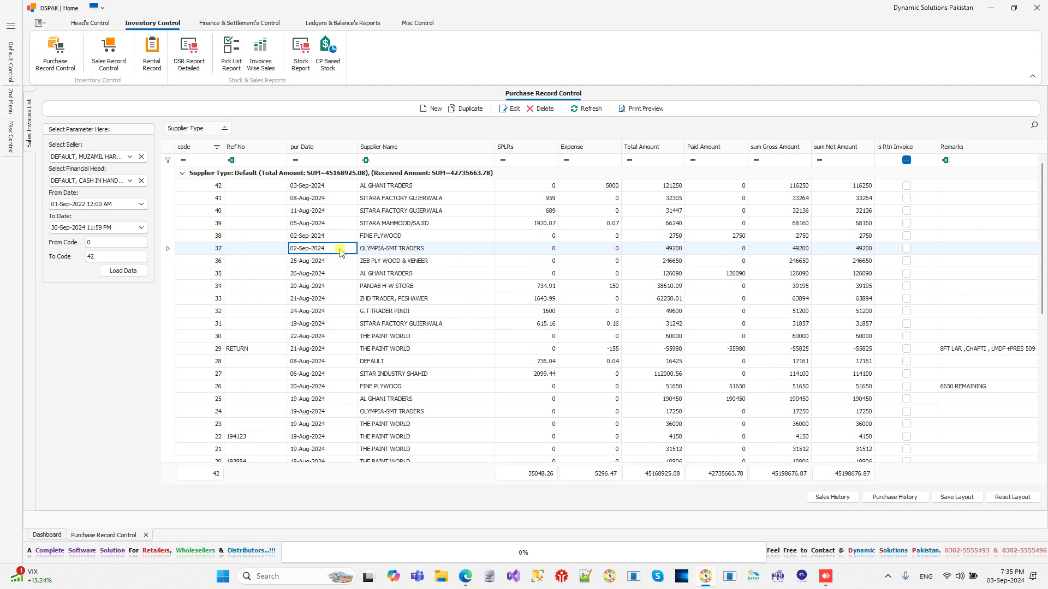
pyautogui.click(410, 285)
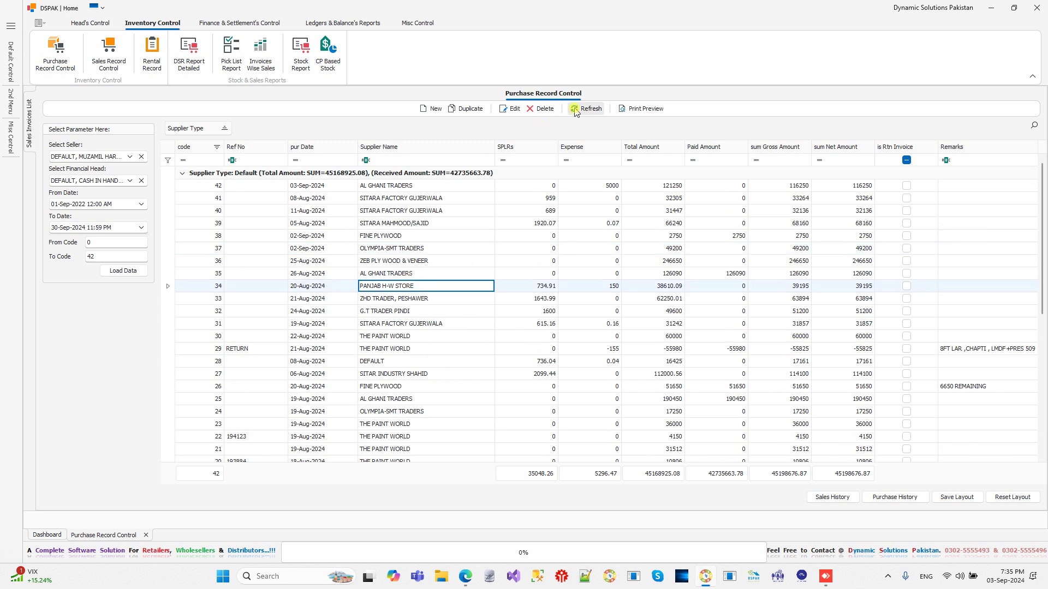
pyautogui.click(542, 109)
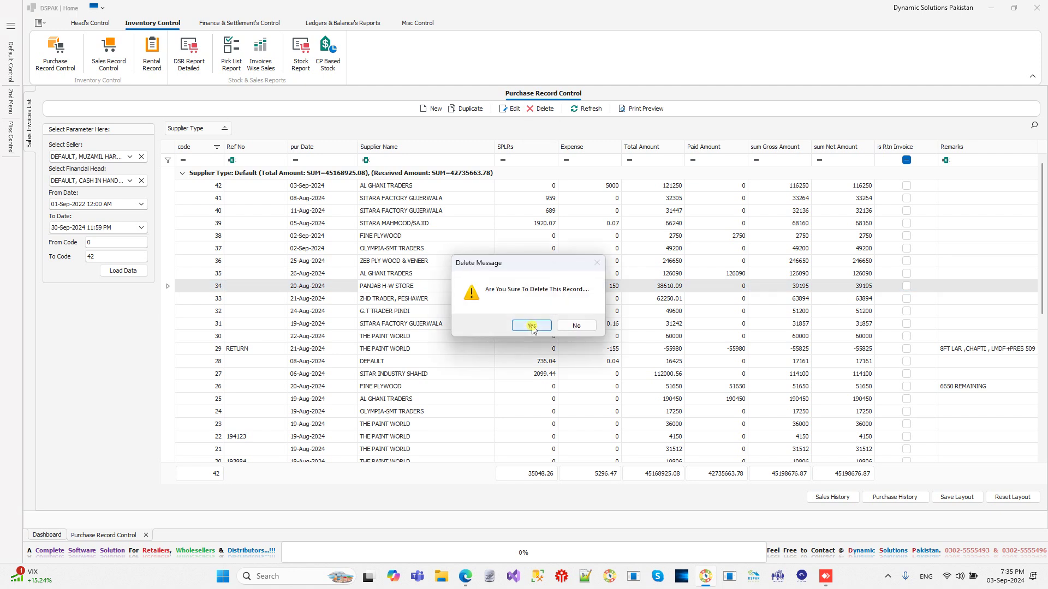
pyautogui.click(568, 324)
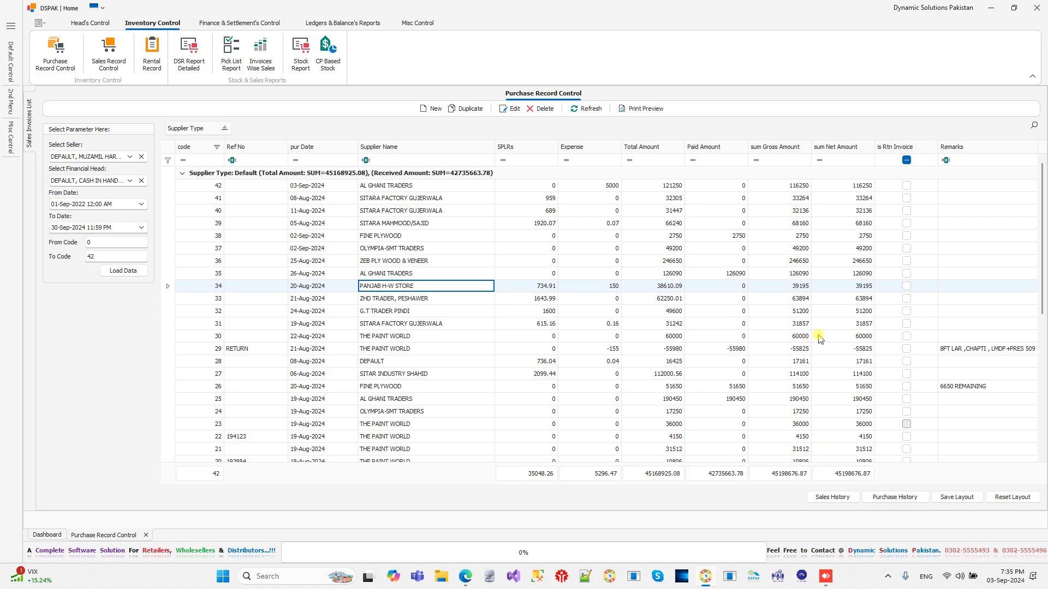
# - Add the Address column to the purchase list between Supplier Name and SPLRs using the Column Chooser, then close the chooser
pyautogui.rightClick(592, 146)
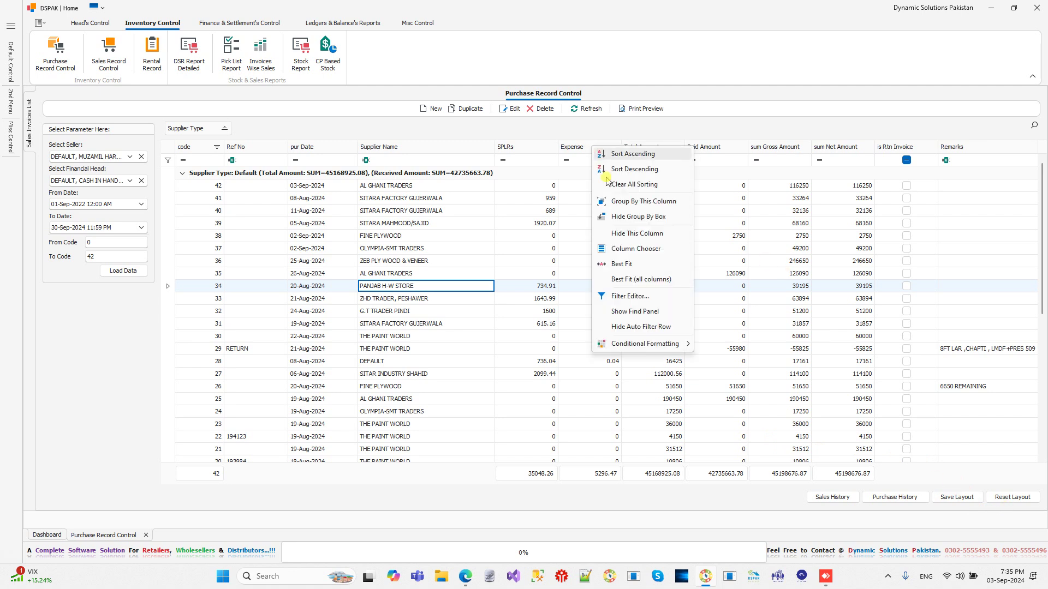
pyautogui.click(640, 251)
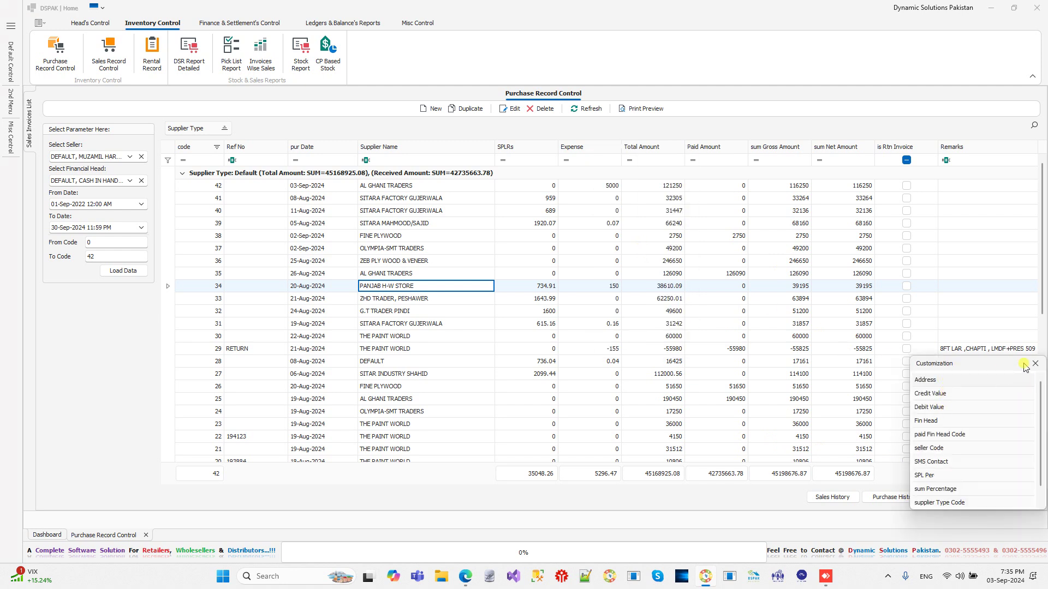
pyautogui.moveTo(965, 380); pyautogui.dragTo(516, 166)
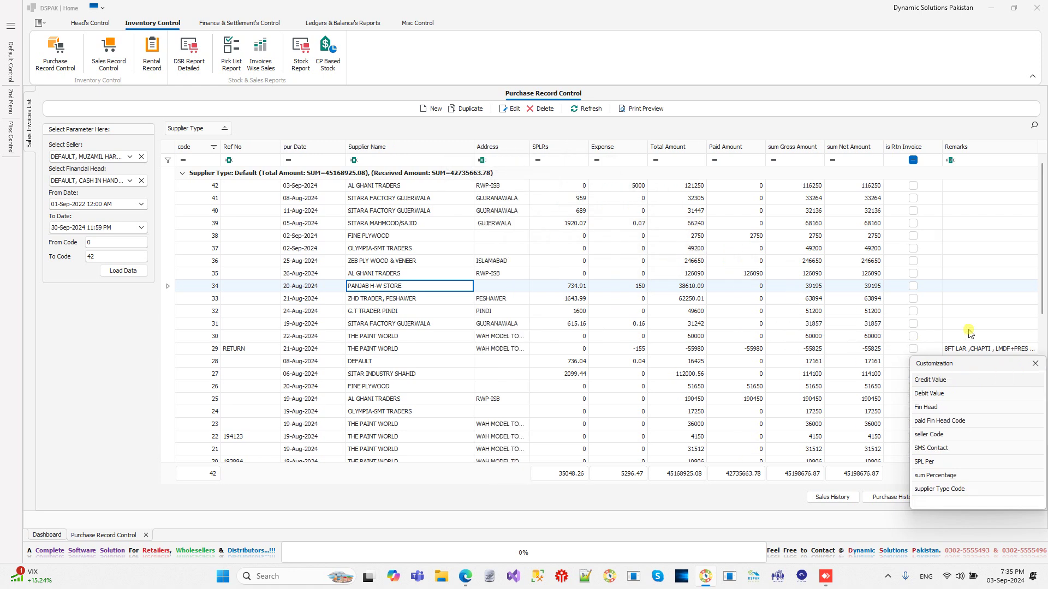
pyautogui.click(1035, 364)
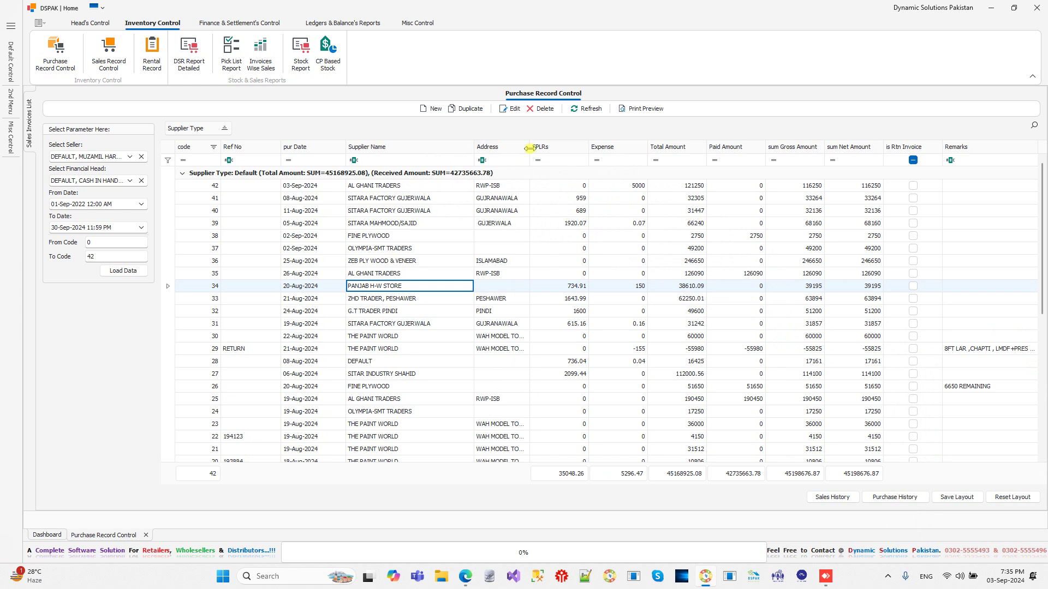
# - Widen the Address column in the purchase list so the full addresses fit, and save the list layout
pyautogui.moveTo(530, 147); pyautogui.dragTo(621, 148)
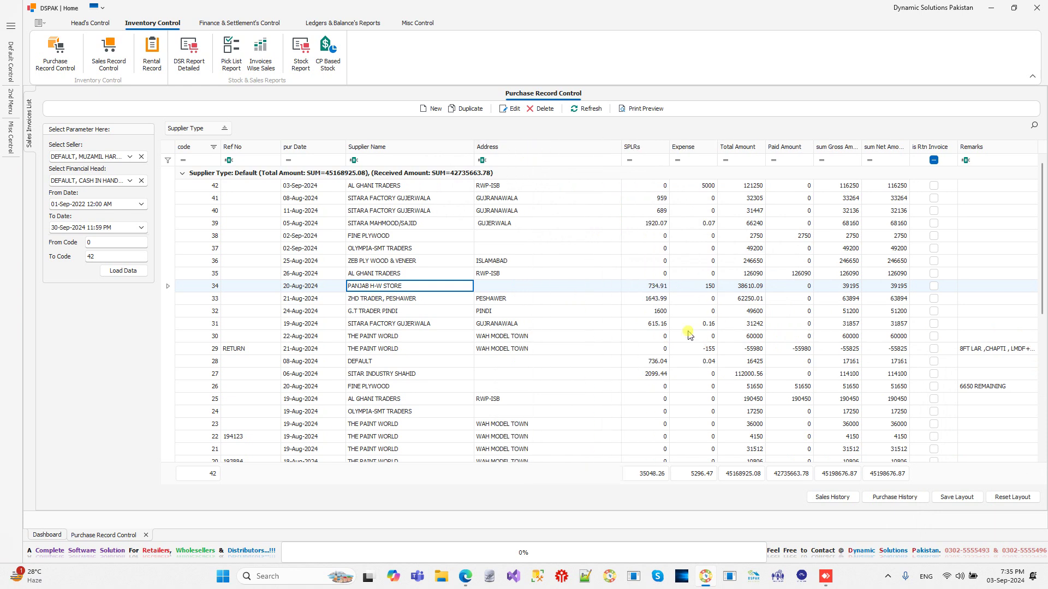
pyautogui.scroll(-4, 693, 334)
pyautogui.scroll(4, 688, 334)
pyautogui.click(962, 497)
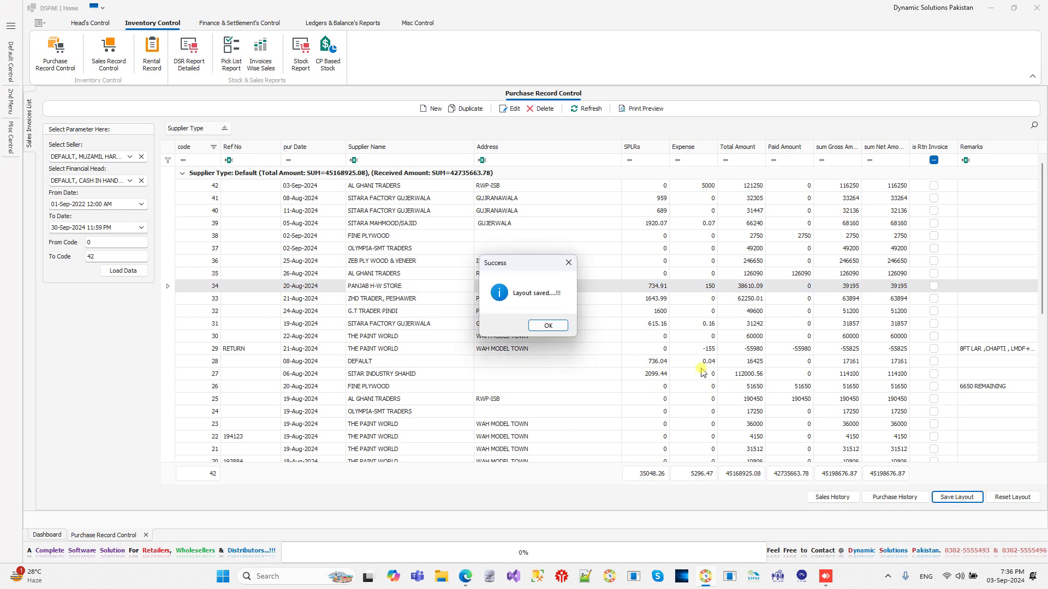
pyautogui.click(547, 326)
# - Close the Purchase Record Control page, confirm closing, and open the purchase records again
pyautogui.click(146, 536)
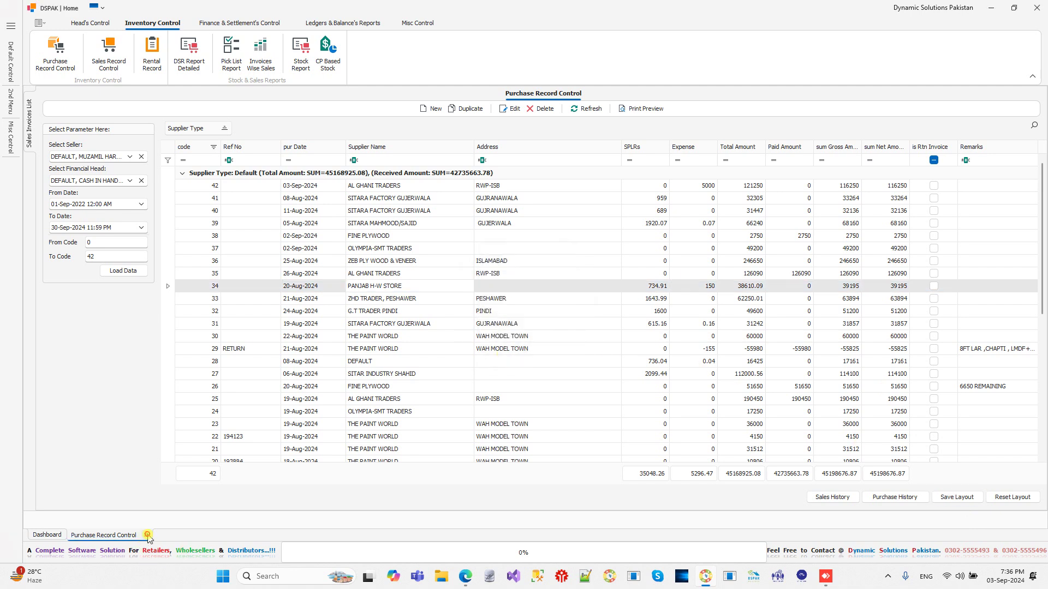
pyautogui.click(559, 326)
pyautogui.click(55, 54)
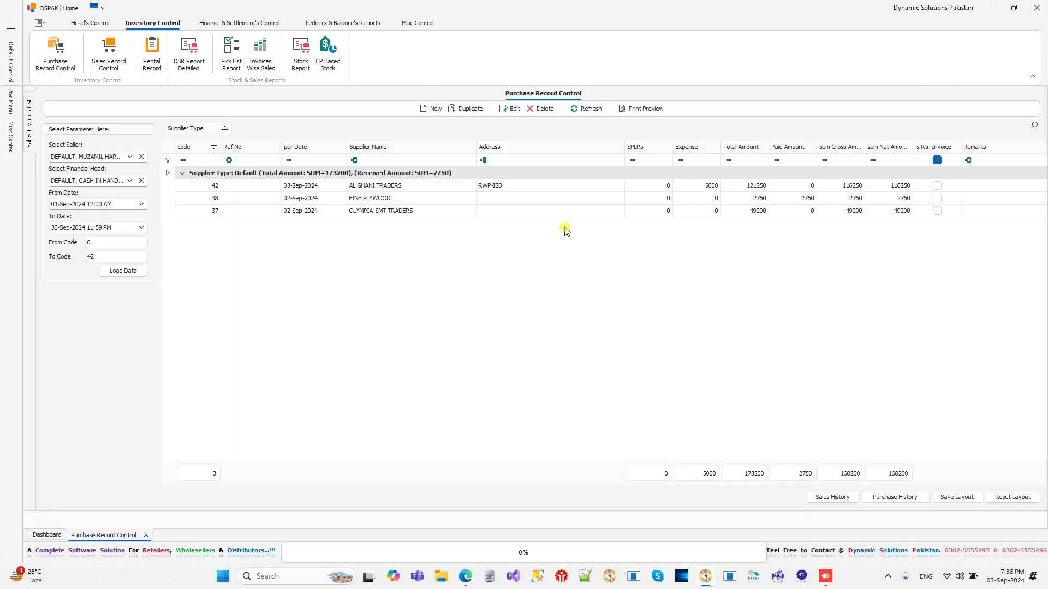
# - Set the From Date to 01-Sep-2023, load the purchase records and look through the list
pyautogui.click(80, 203)
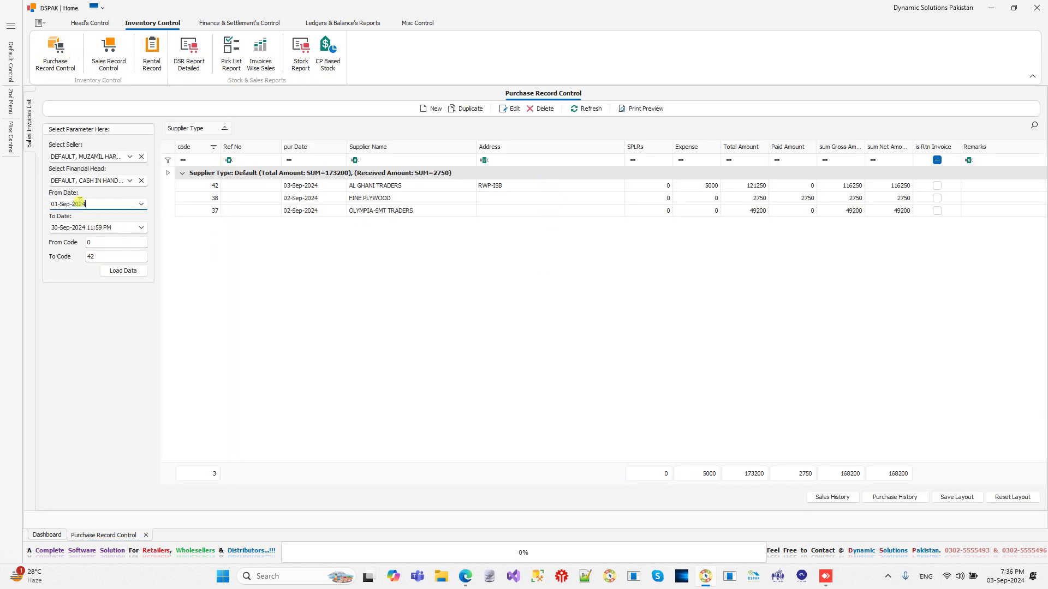
pyautogui.click(123, 271)
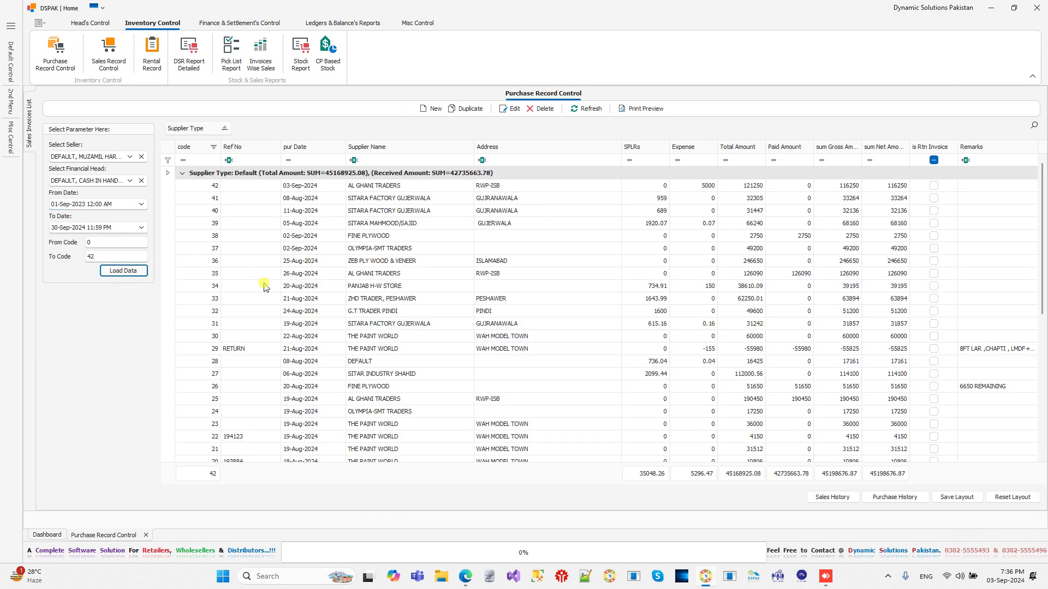
pyautogui.scroll(-6, 558, 318)
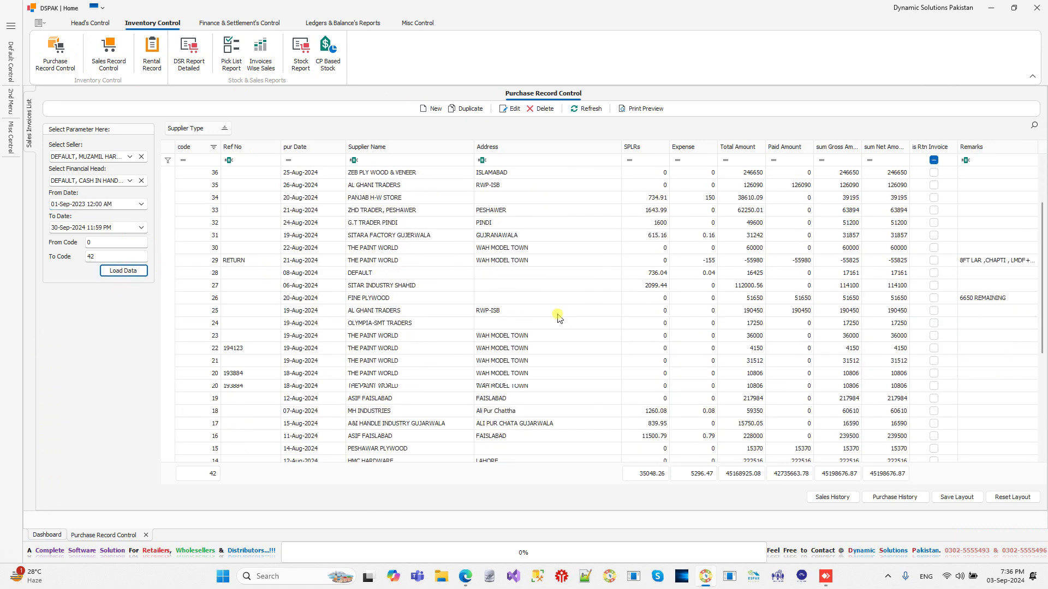
pyautogui.scroll(6, 559, 318)
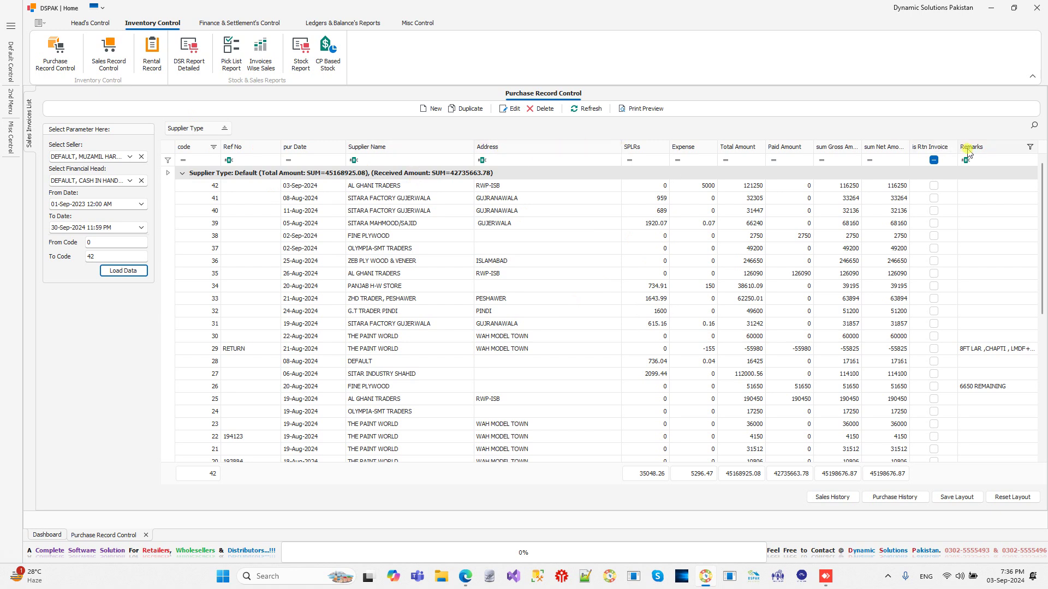
# - Group the purchase list by is Rtn Invoice, collapse and expand the group, and return the column between Paid Amount and sum Gross Amount
pyautogui.click(928, 152)
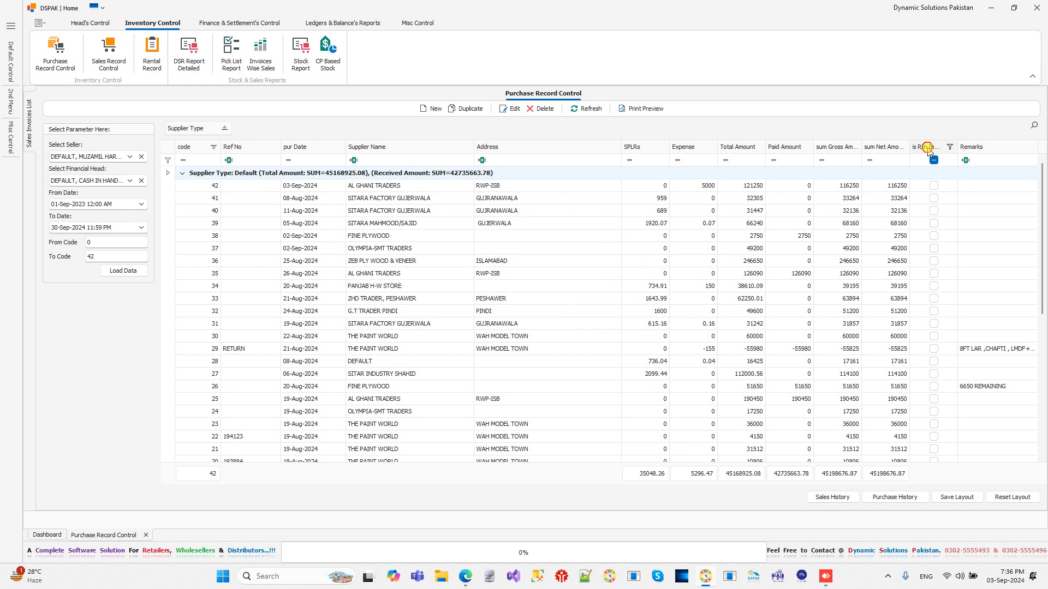
pyautogui.moveTo(910, 136); pyautogui.dragTo(911, 136)
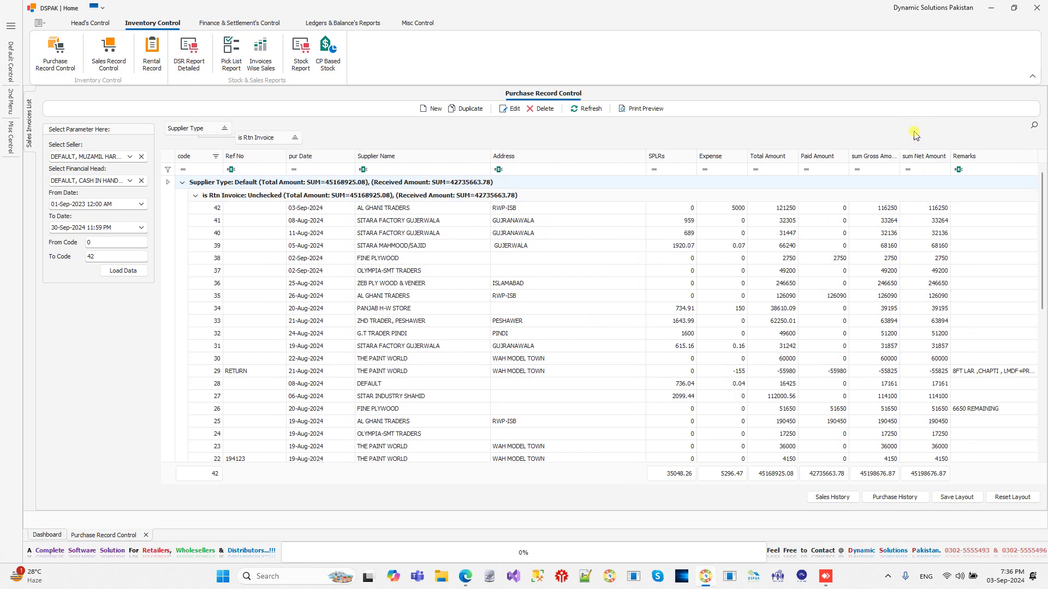
pyautogui.click(197, 196)
pyautogui.click(197, 196)
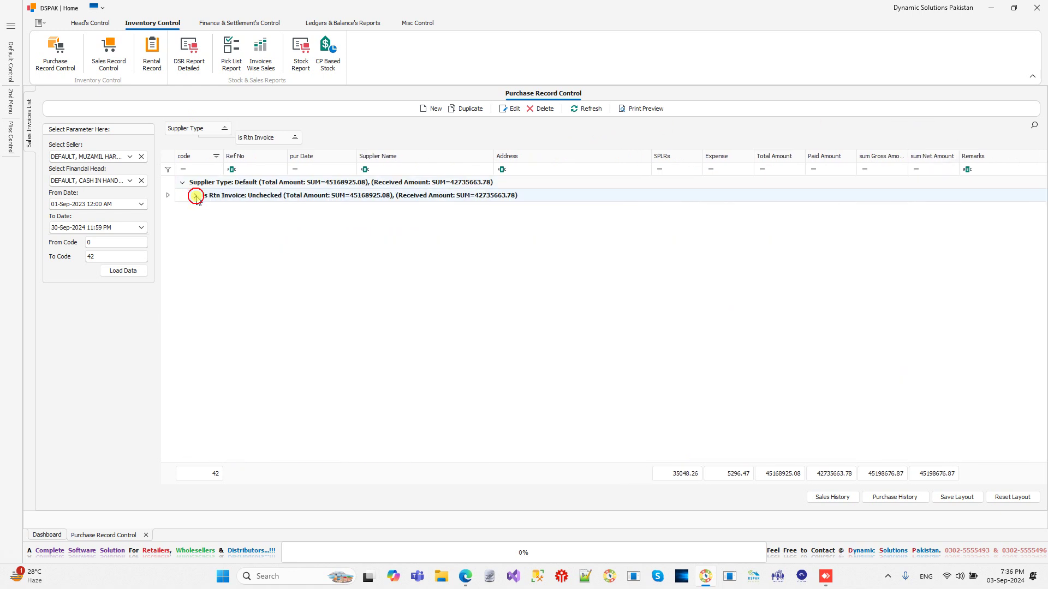
pyautogui.moveTo(249, 138); pyautogui.dragTo(840, 153)
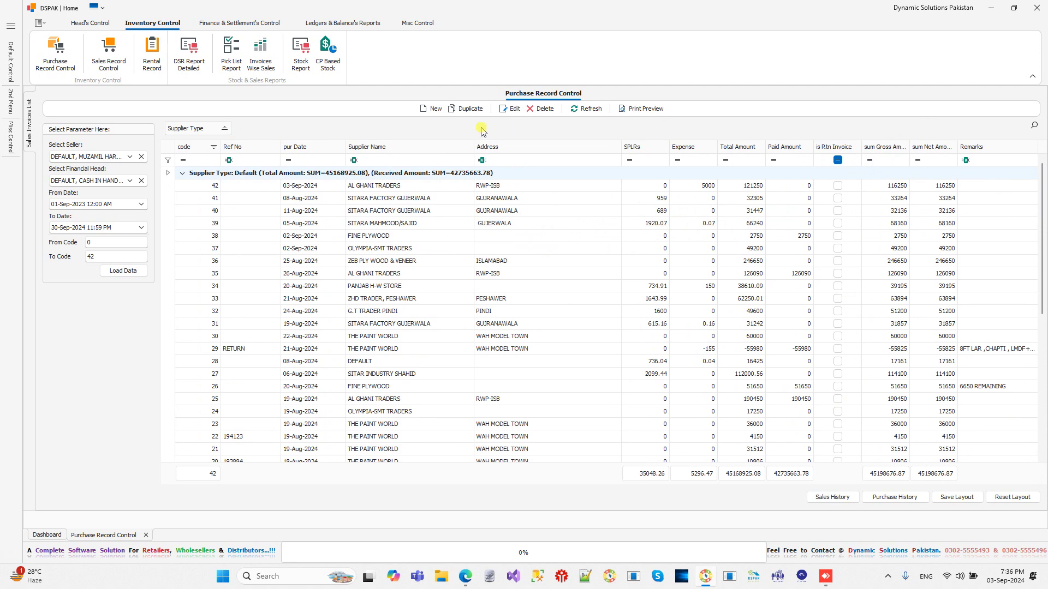
# - Start a new purchase invoice and check its Ref #, invoice return, supplier's last invoice and sale date fields
pyautogui.click(430, 111)
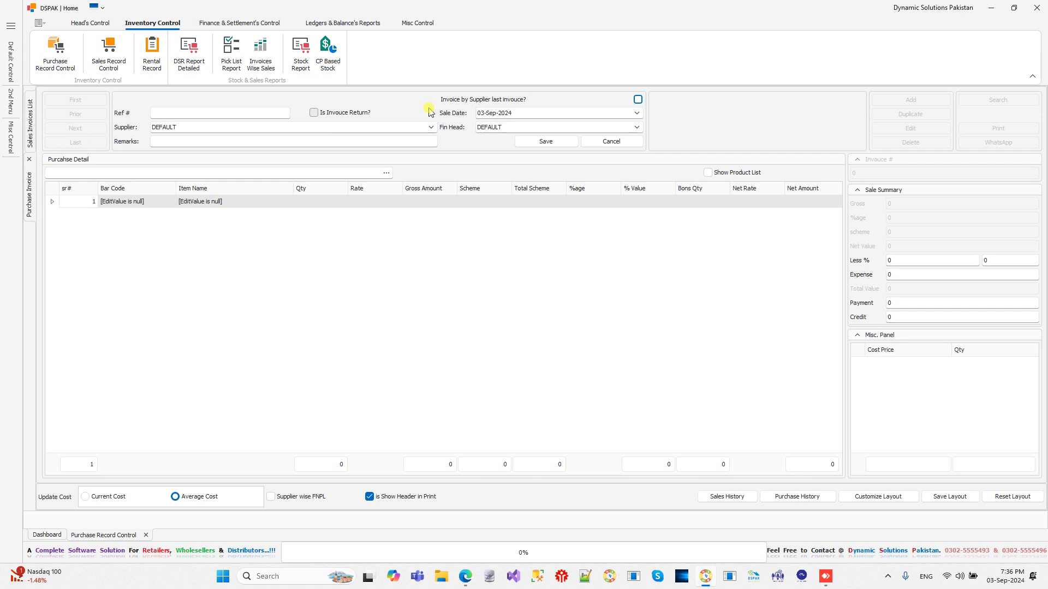
pyautogui.click(252, 113)
pyautogui.click(344, 115)
pyautogui.click(344, 115)
pyautogui.click(638, 101)
pyautogui.click(637, 114)
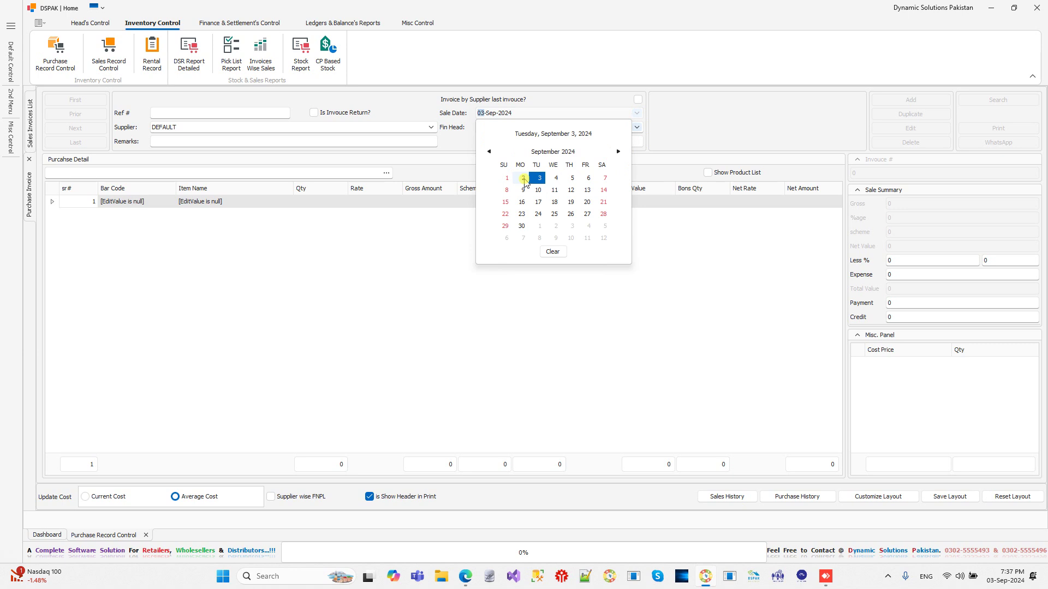
pyautogui.click(677, 131)
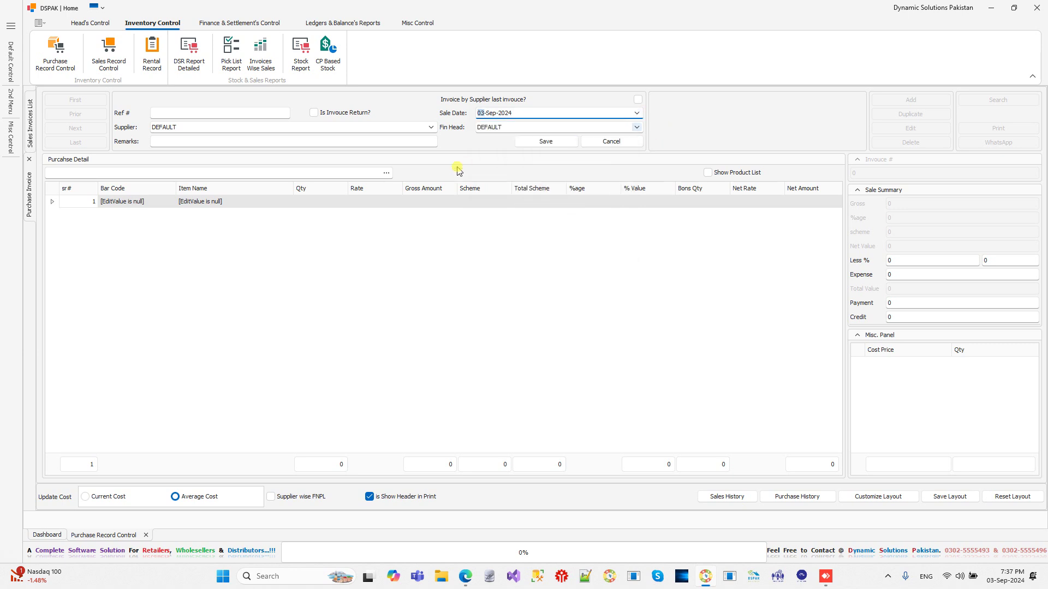
# - Set the invoice's supplier to YTC YOUSAF TRADERS LAHOER and its Fin Head to MEEZAN BANK
pyautogui.click(431, 127)
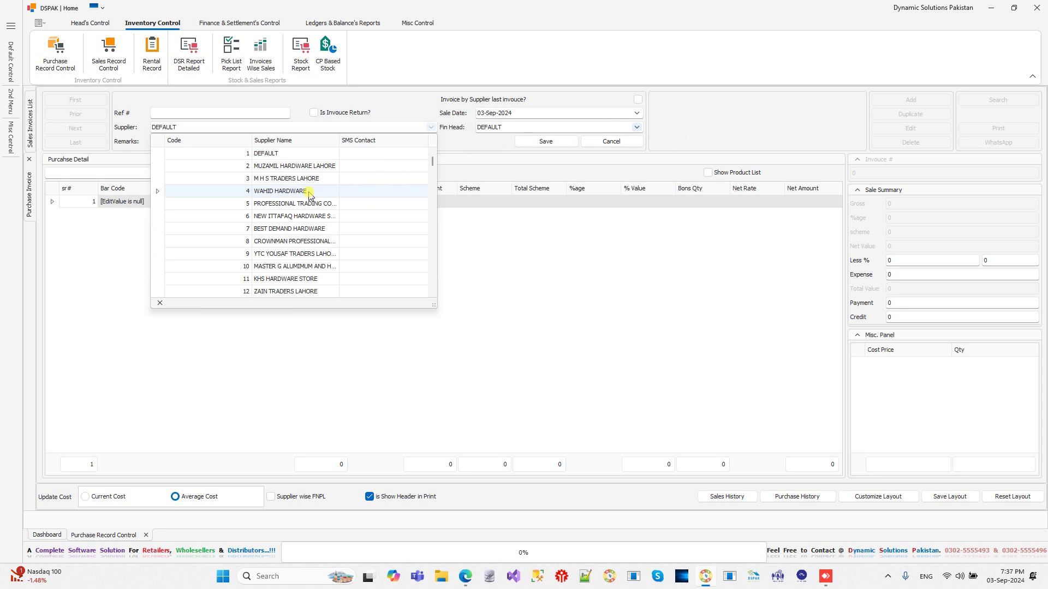
pyautogui.write('YTC')
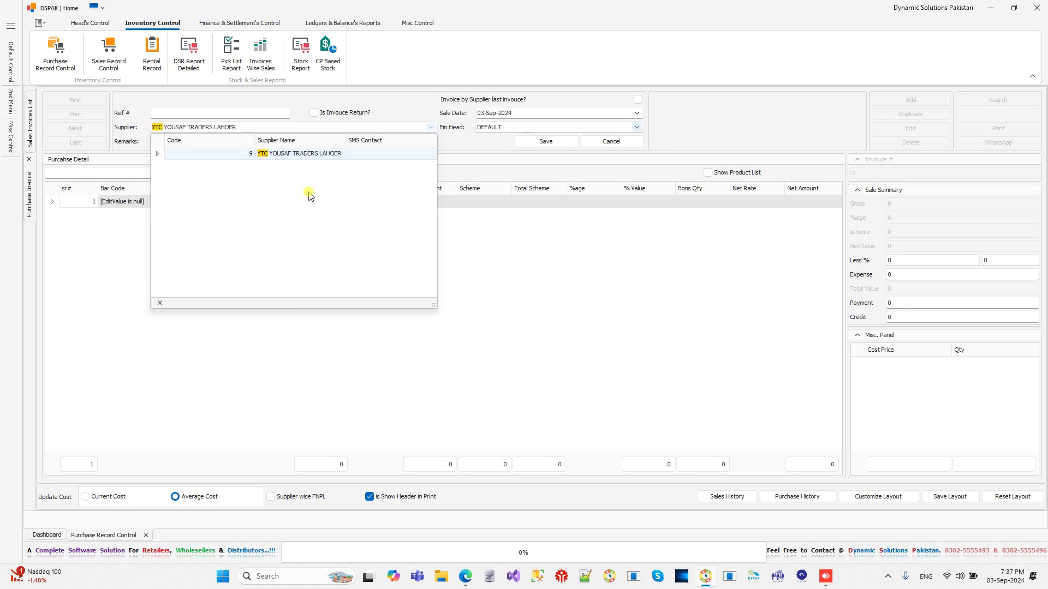
pyautogui.press('BackSpace')
pyautogui.press('BackSpace')
pyautogui.press('BackSpace')
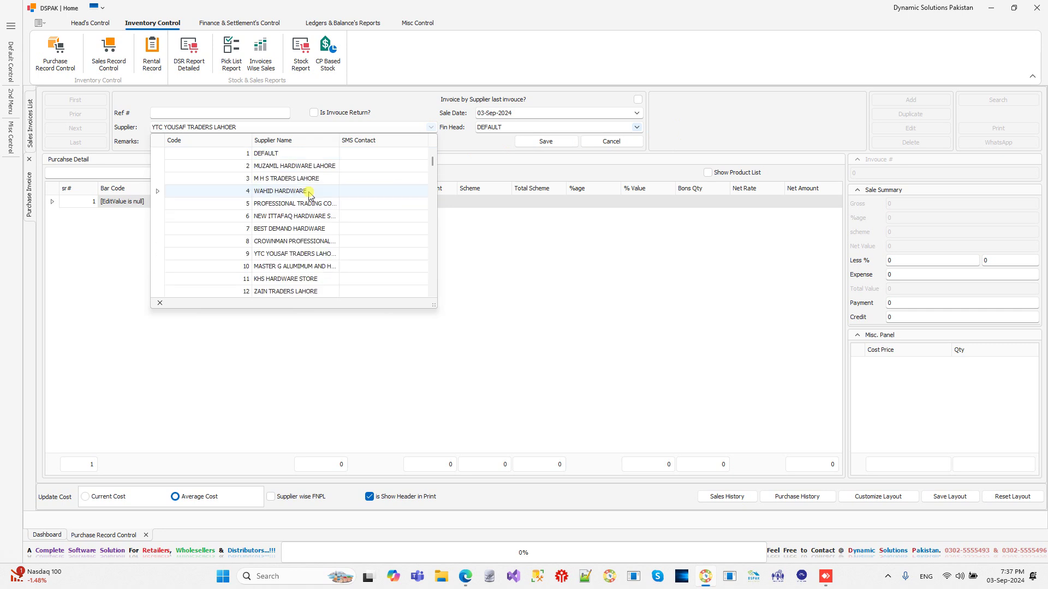
pyautogui.click(290, 254)
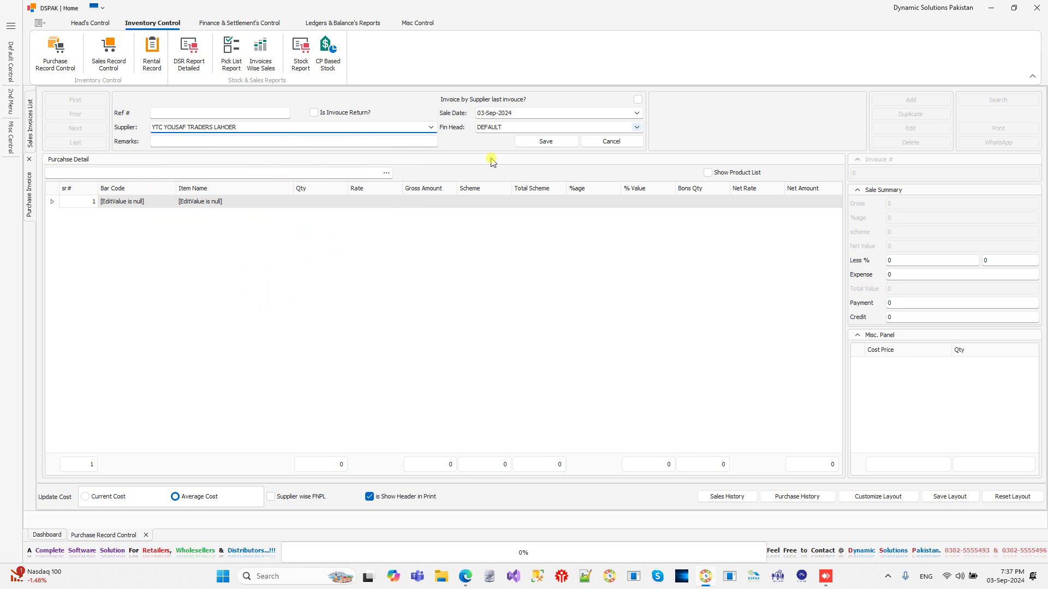
pyautogui.click(500, 131)
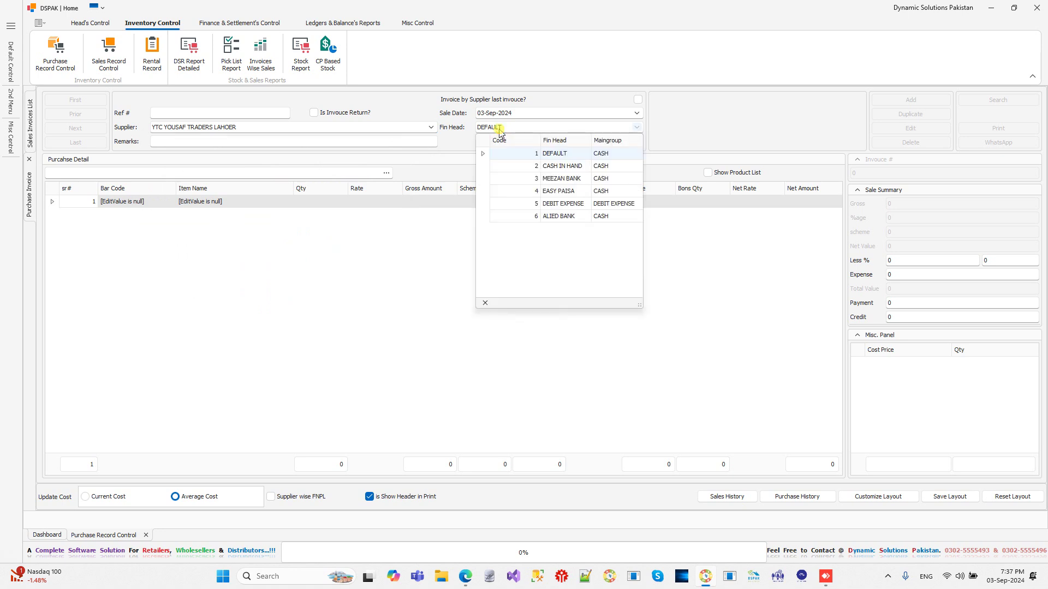
pyautogui.click(570, 182)
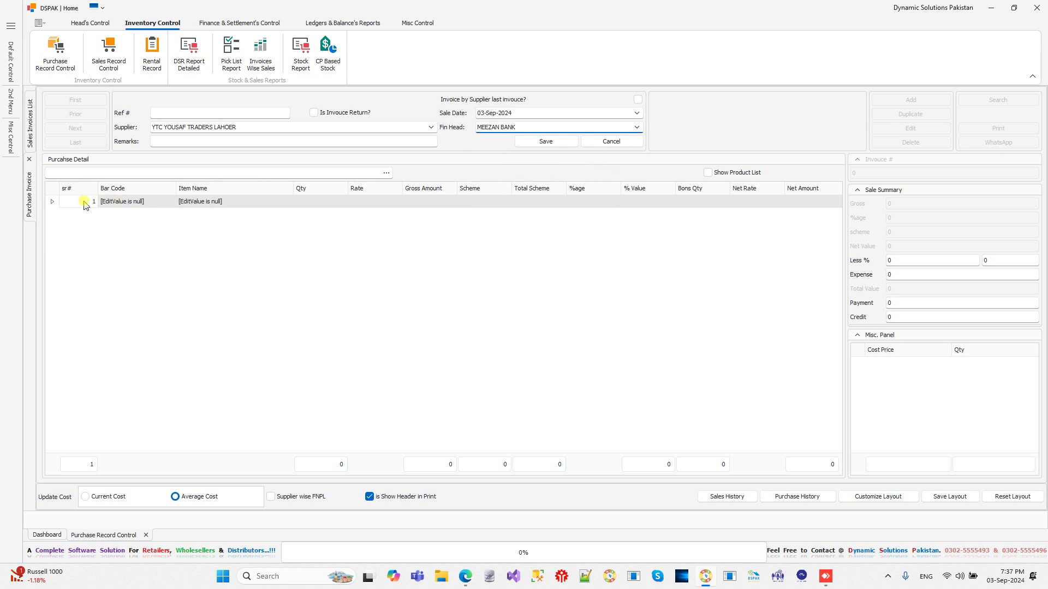
# - Choose BIDING D5 3``-4```-8FT from the bar code lookup for the first purchase line
pyautogui.click(143, 200)
pyautogui.click(168, 202)
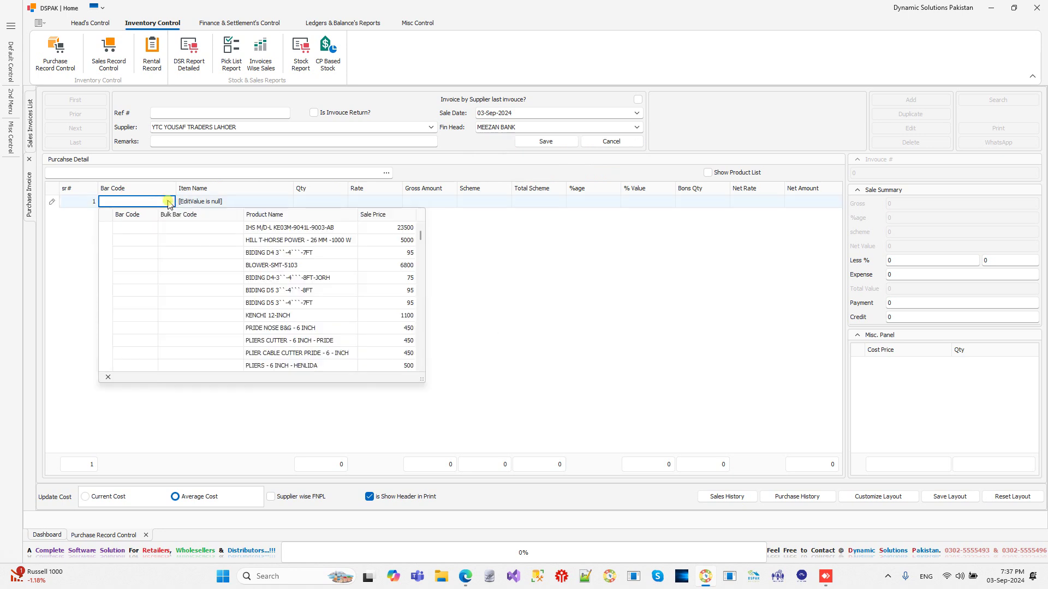
pyautogui.click(185, 289)
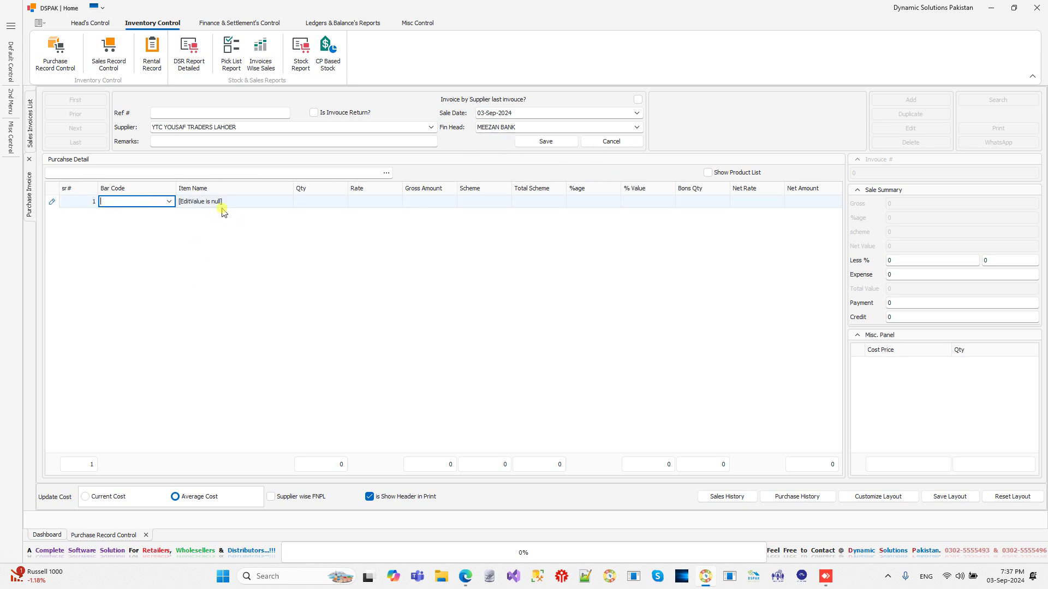
pyautogui.click(249, 202)
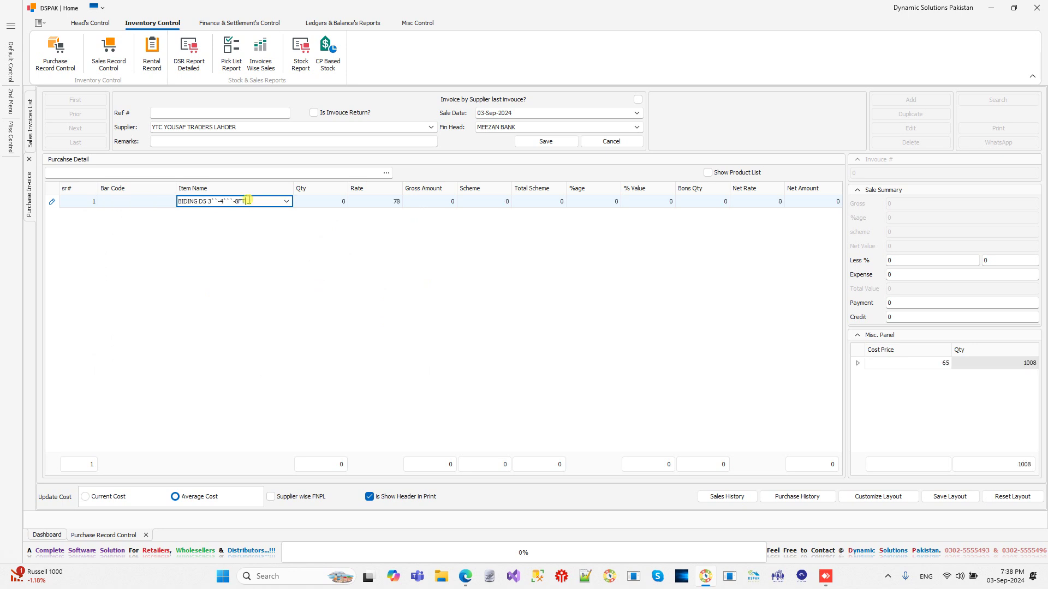
# - Search the item list for "pride nose" and change the line's item to PRIDE NOSE B&G - 6 INCH
pyautogui.click(288, 202)
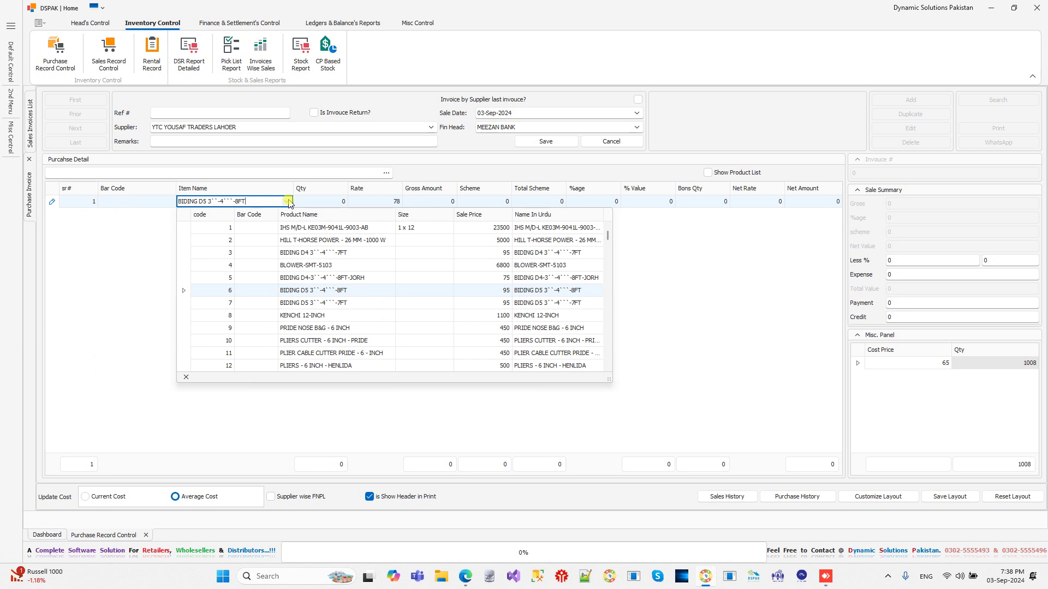
pyautogui.write('pri')
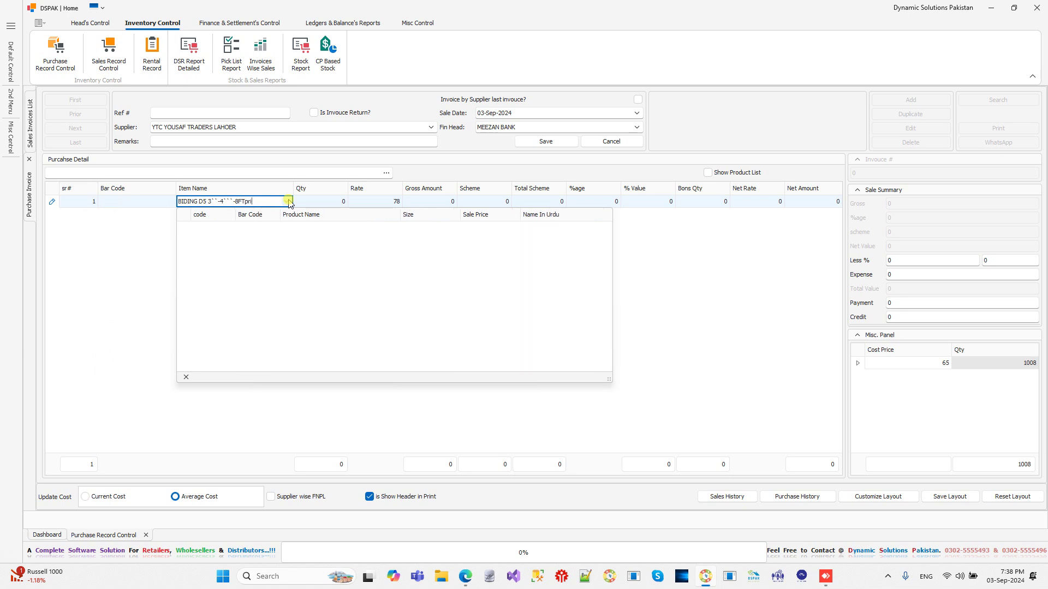
pyautogui.press('BackSpace')
pyautogui.press('BackSpace')
pyautogui.press('BackSpace')
pyautogui.hotkey('ctrl', 'a')
pyautogui.write('pr')
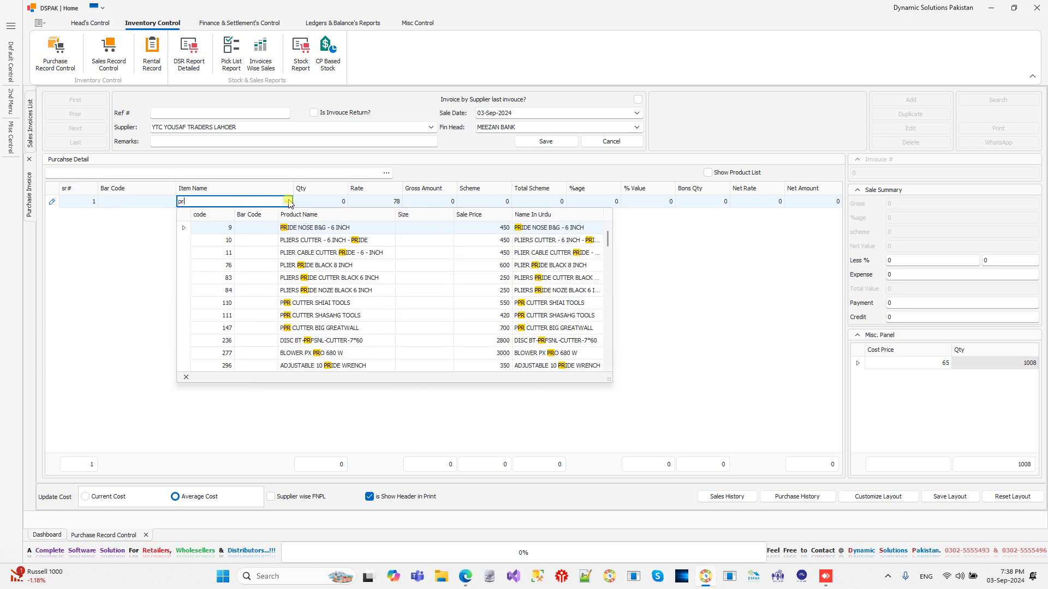
pyautogui.write('ide')
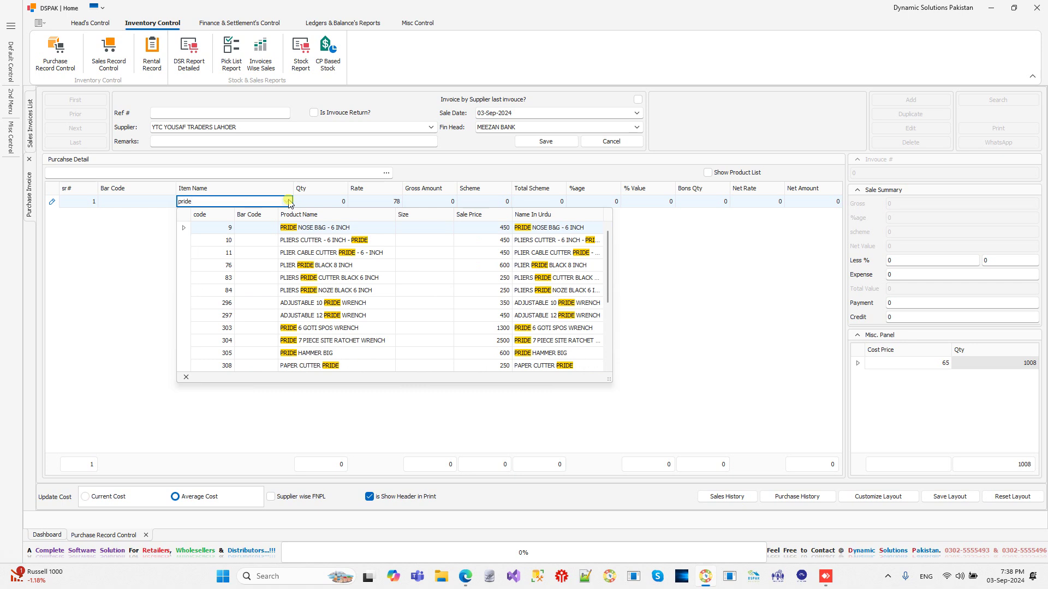
pyautogui.write(' nose')
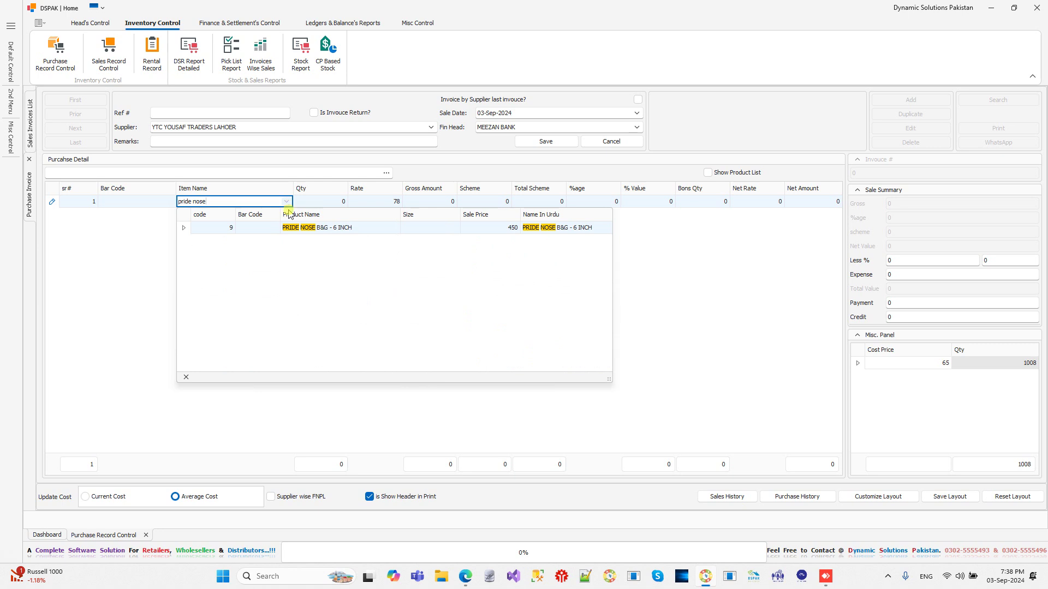
pyautogui.click(280, 229)
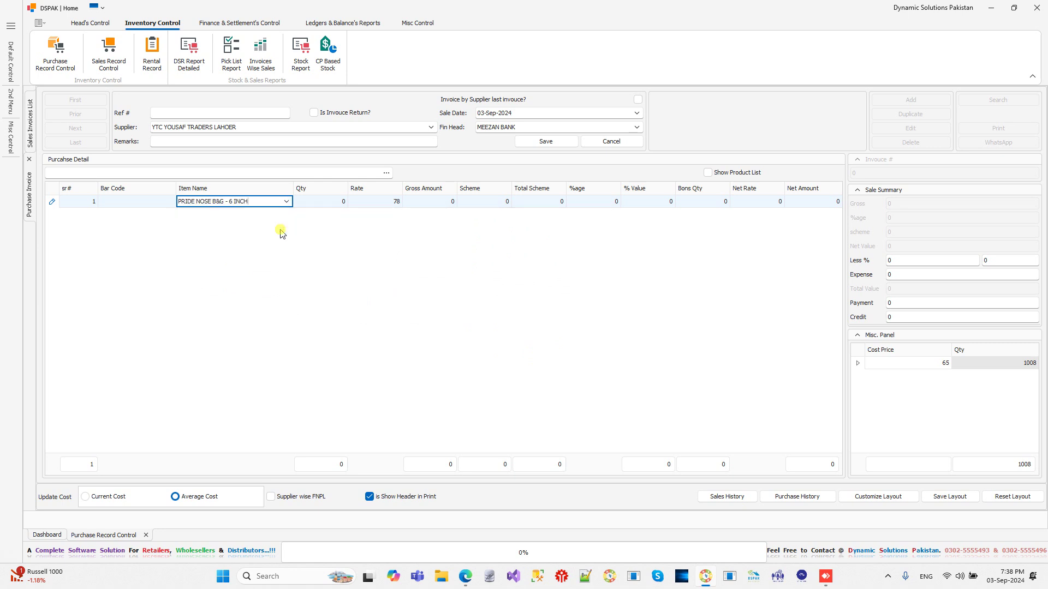
# - Search the items for "biding", set the line's item to BIDING D1 3``-4```-8FT-JORH and move on to its quantity
pyautogui.click(286, 201)
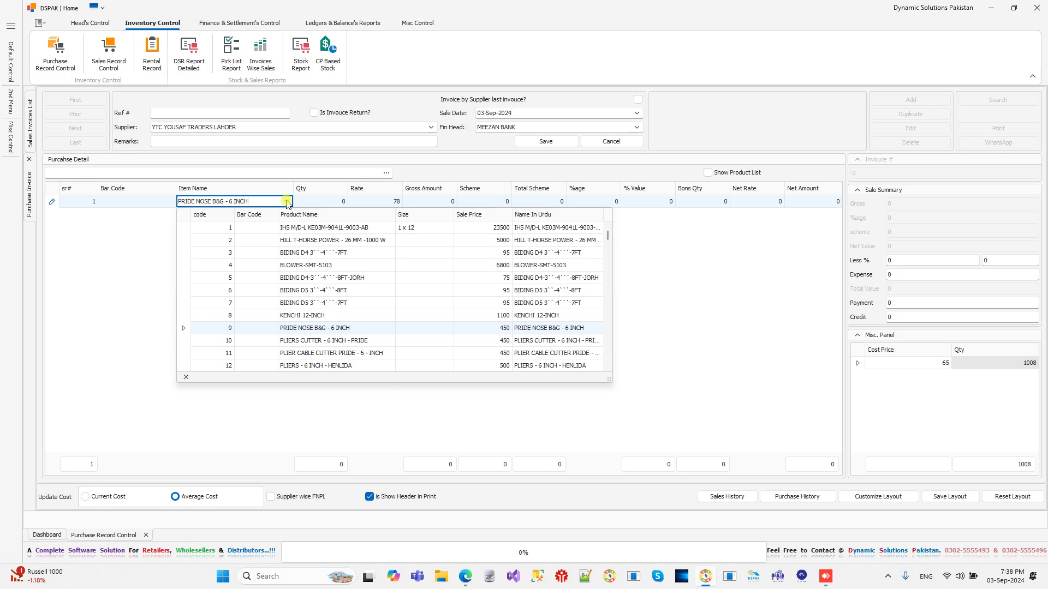
pyautogui.write('b')
pyautogui.press('BackSpace')
pyautogui.press('BackSpace')
pyautogui.press('BackSpace')
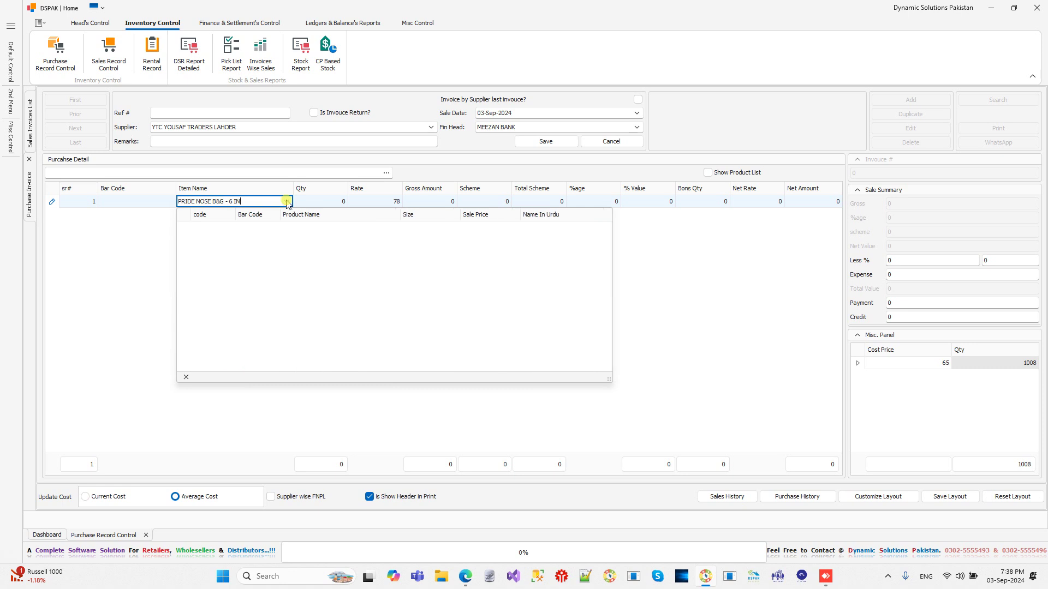
pyautogui.hotkey('shift', 'Home')
pyautogui.press('BackSpace')
pyautogui.write('biding')
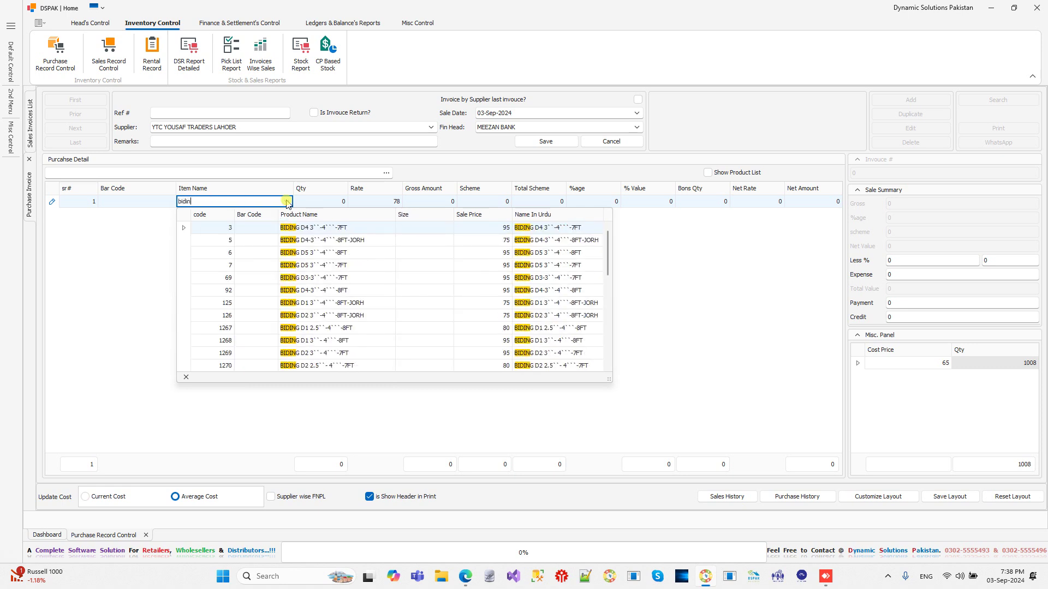
pyautogui.press('Down')
pyautogui.press('Down')
pyautogui.press('Down')
pyautogui.press('Return')
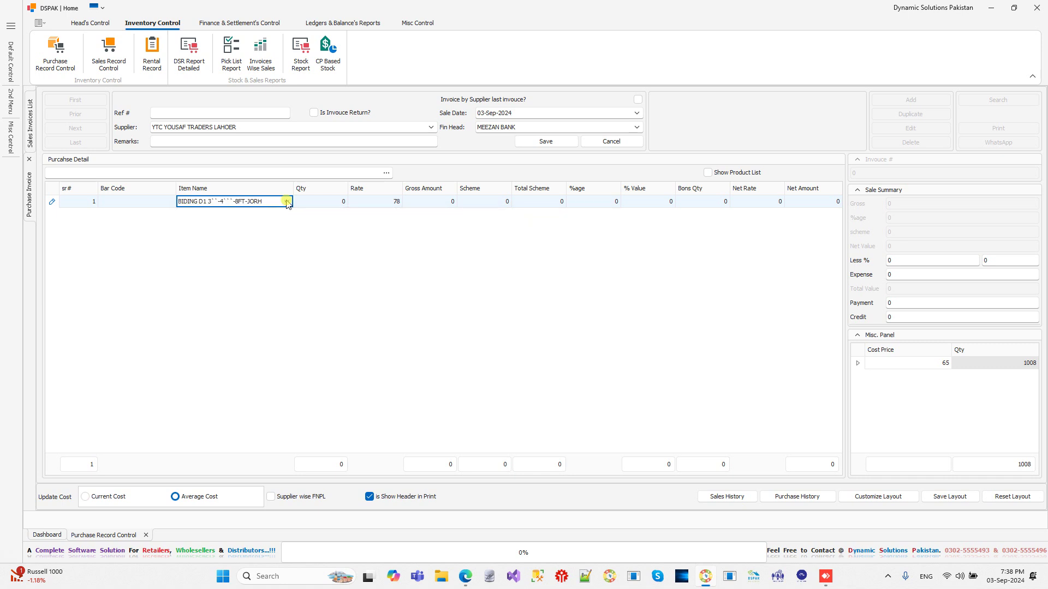
pyautogui.press('Return')
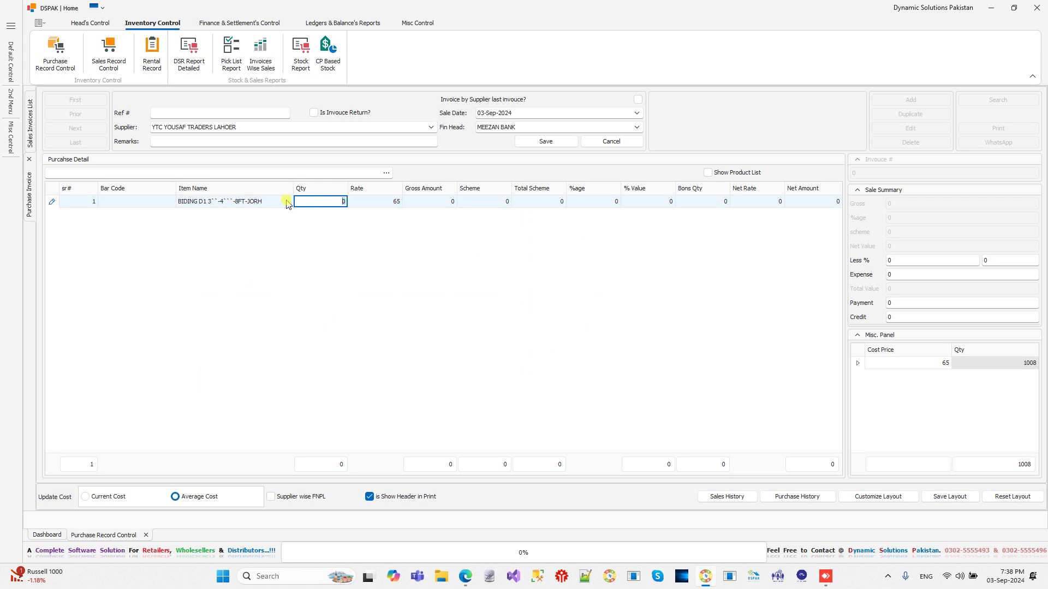
# - Set the first purchase line's quantity to 10, accept its rate and gross amount, and enter a scheme of 2
pyautogui.write('2')
pyautogui.press('BackSpace')
pyautogui.write('10')
pyautogui.press('Return')
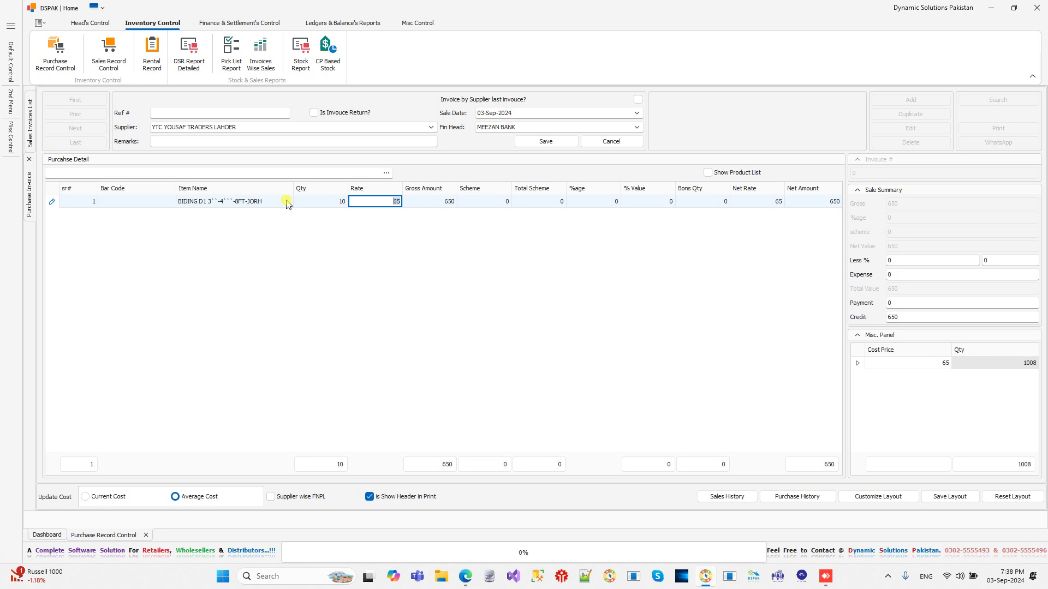
pyautogui.press('Return')
pyautogui.press('Return')
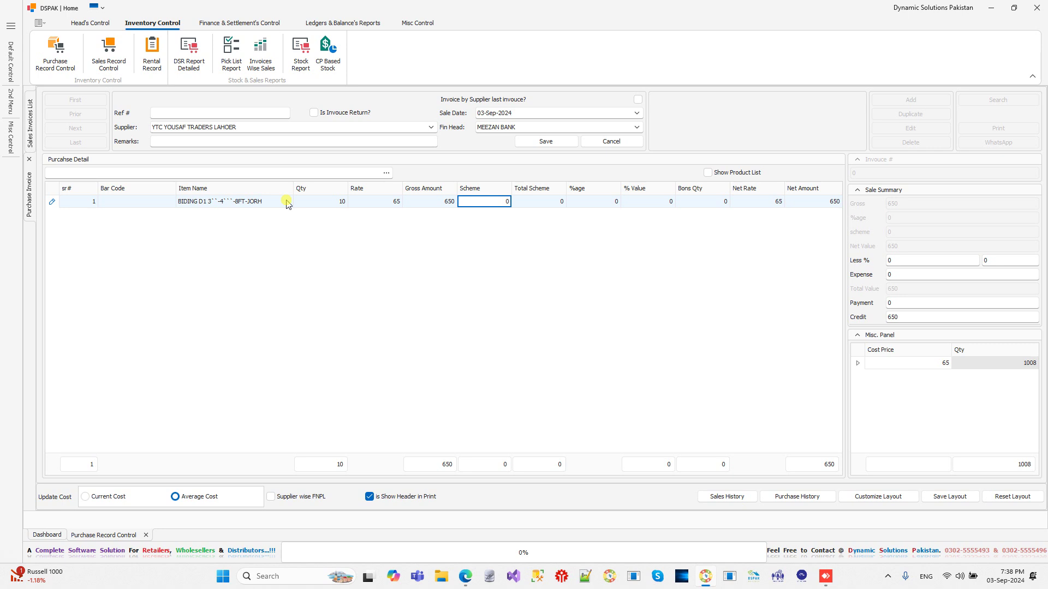
pyautogui.press('Return')
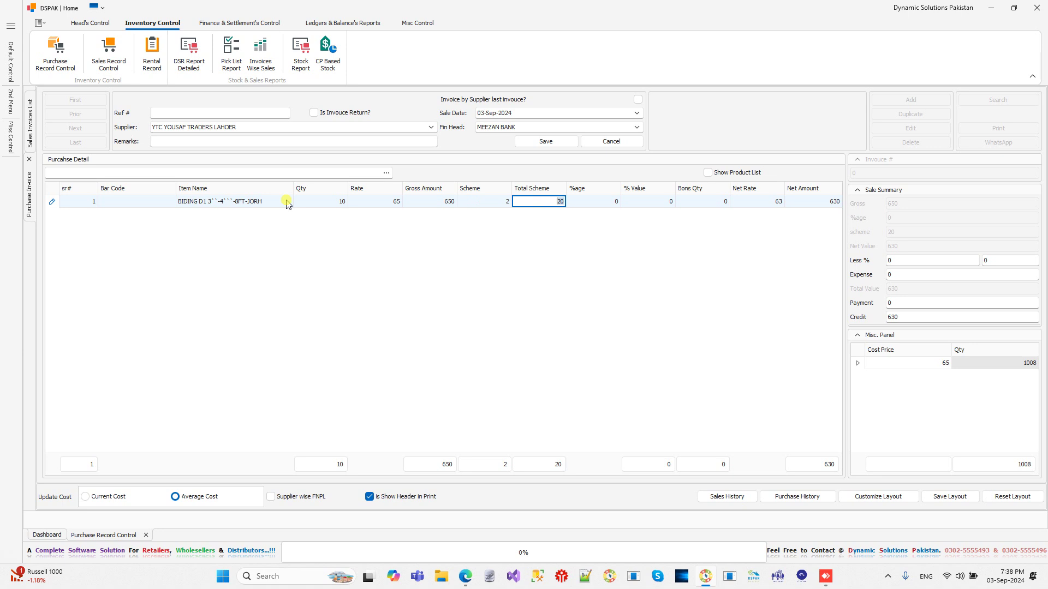
pyautogui.press('Return')
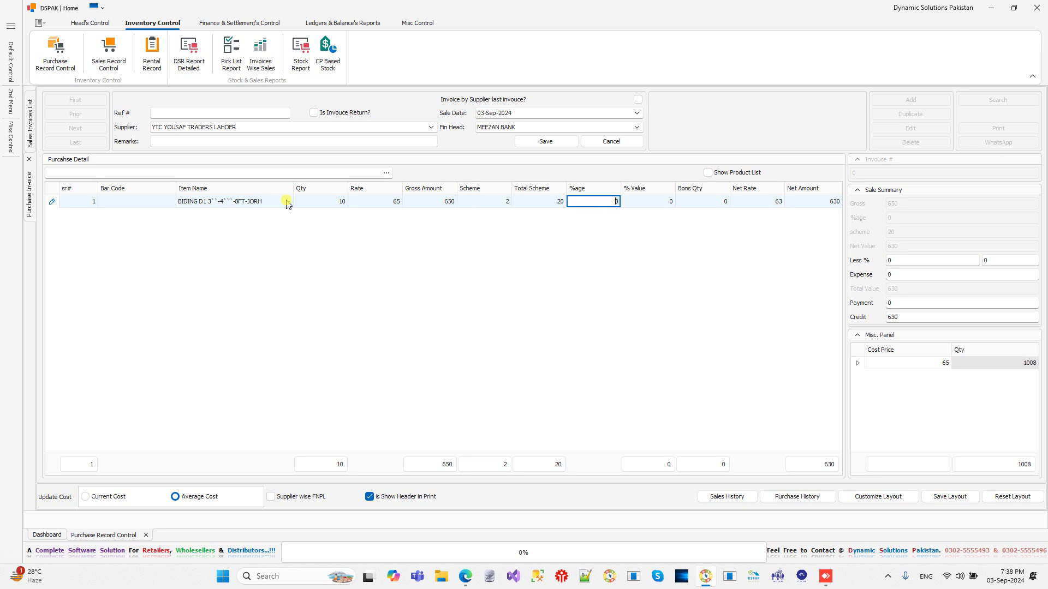
# - Give the first line a percentage discount of 1 and a bonus quantity of 1, and complete it to start a second line
pyautogui.write('1')
pyautogui.press('Return')
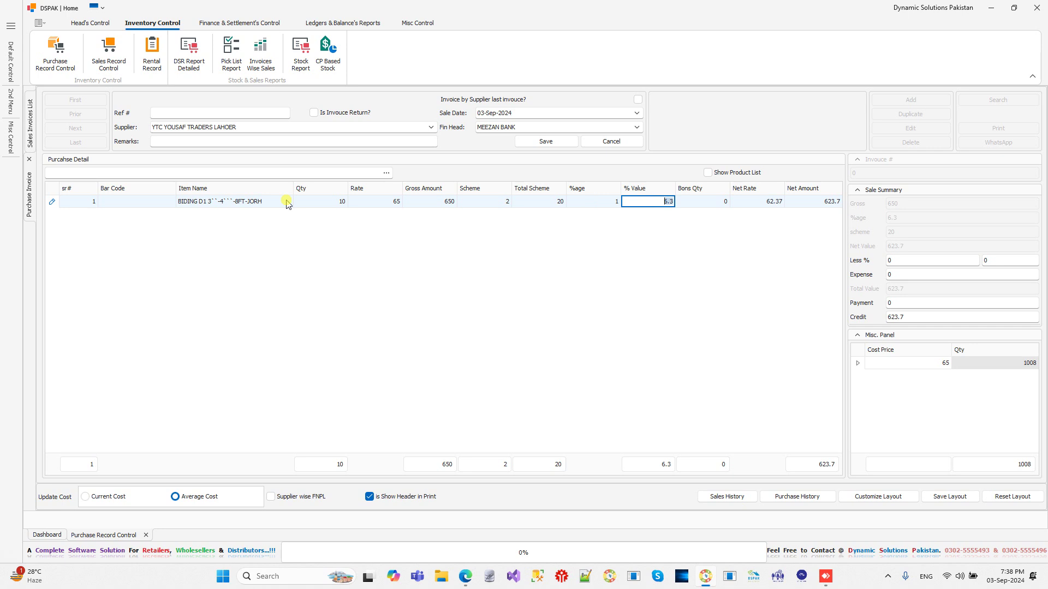
pyautogui.press('Return')
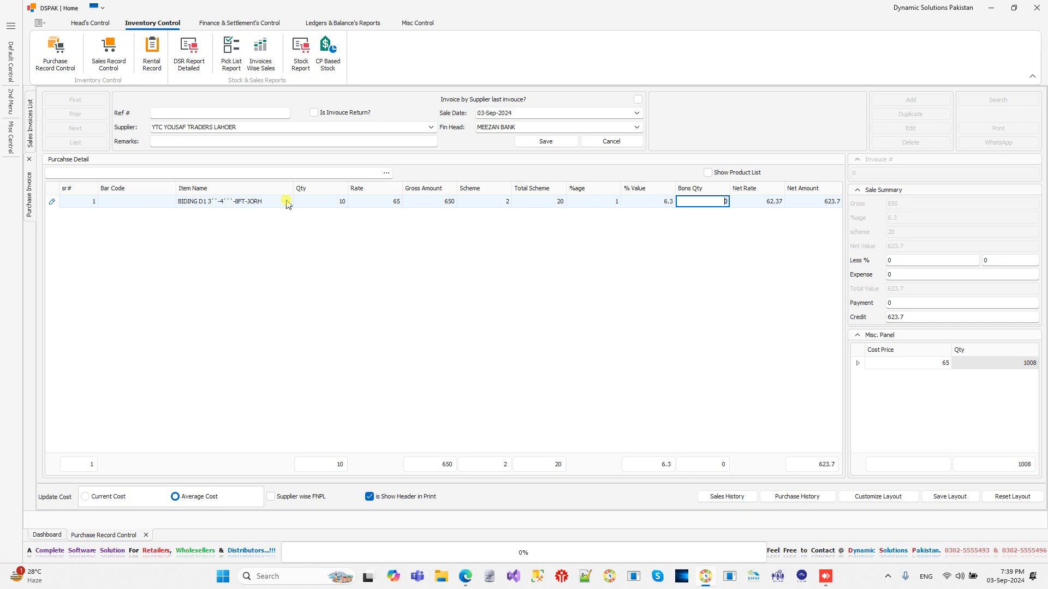
pyautogui.write('1')
pyautogui.press('Return')
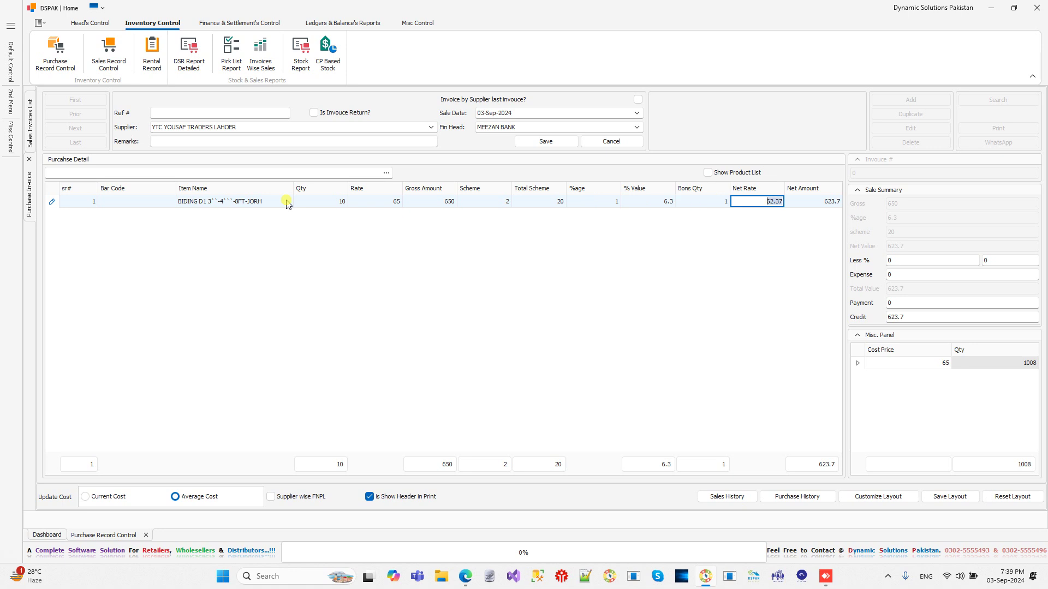
pyautogui.press('Return')
pyautogui.press('Return')
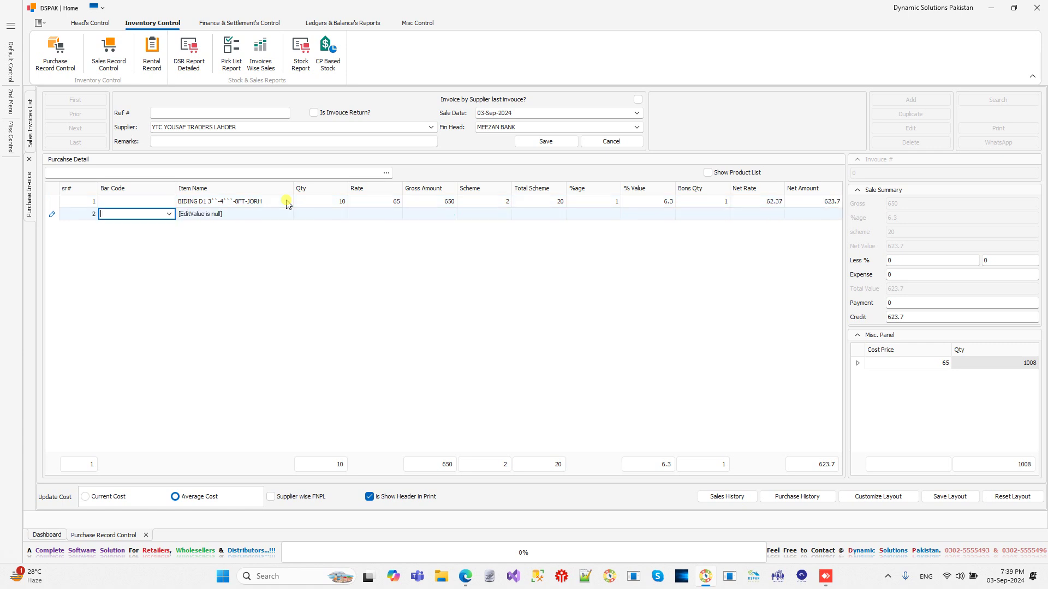
# - Search the items for "ROU", set the second line's item to BIT ROUTER # 15 1/2*1/2 and move on to its quantity
pyautogui.press('Return')
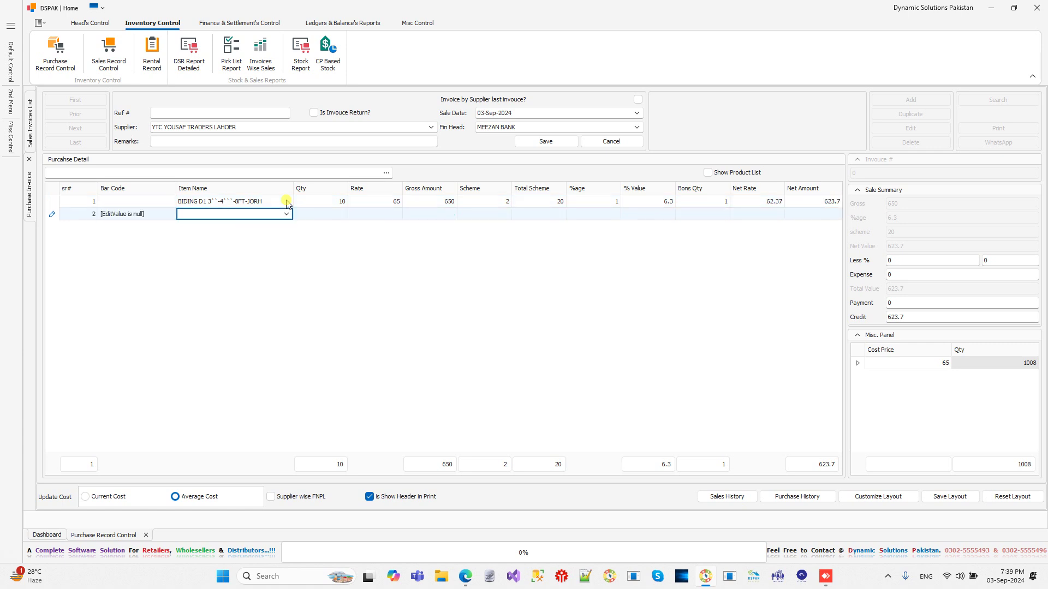
pyautogui.write('R')
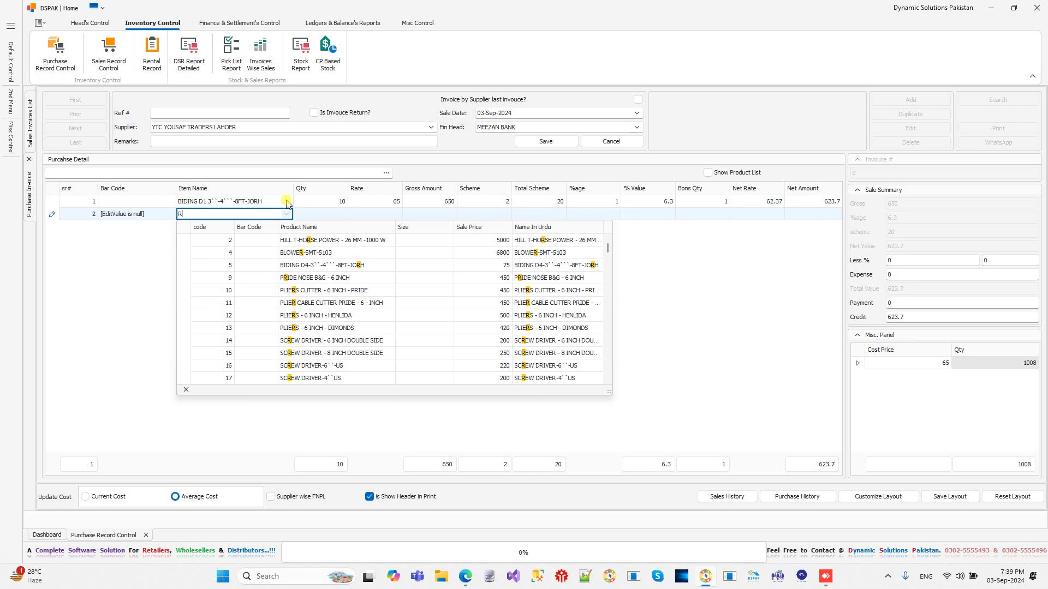
pyautogui.write('OU')
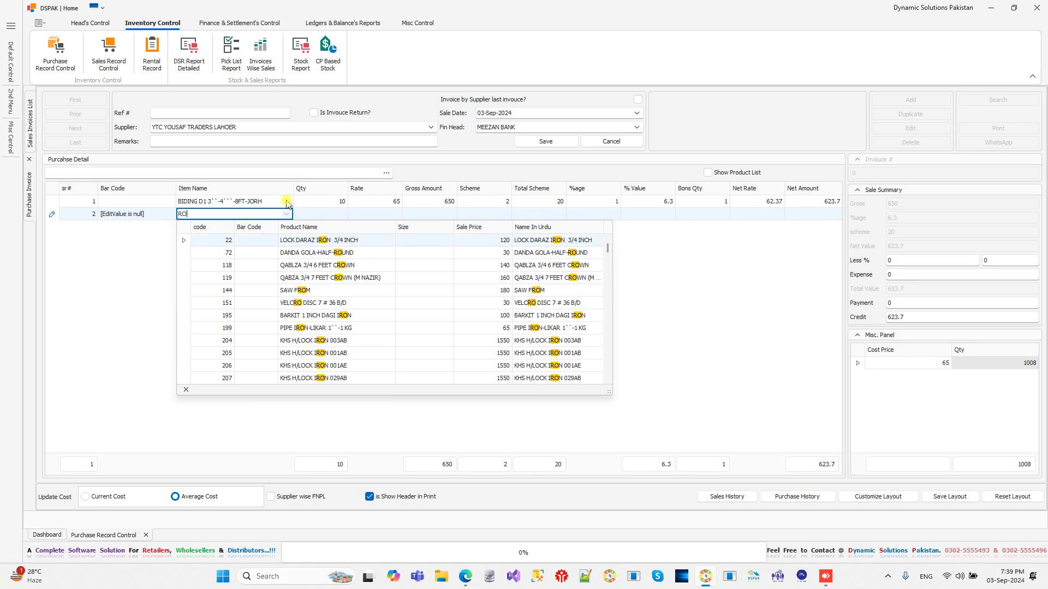
pyautogui.press('Down')
pyautogui.press('Down')
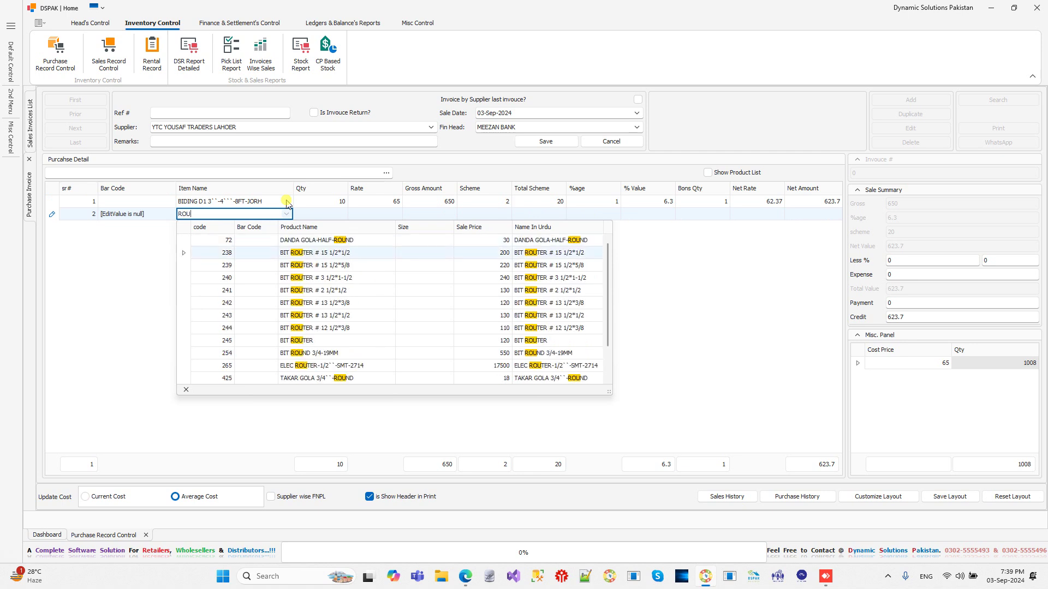
pyautogui.press('Up')
pyautogui.press('Return')
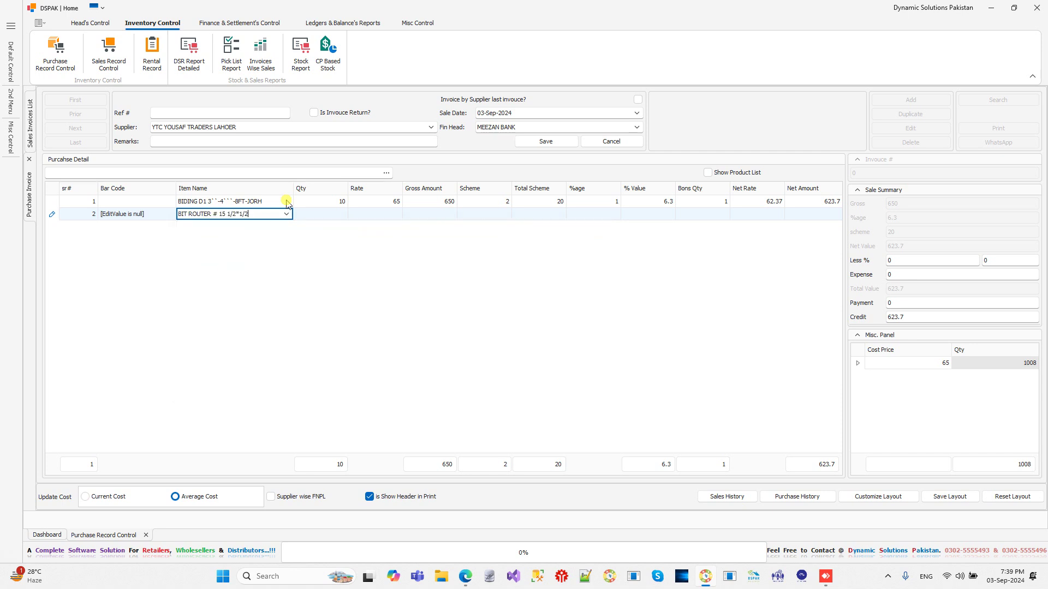
pyautogui.press('Return')
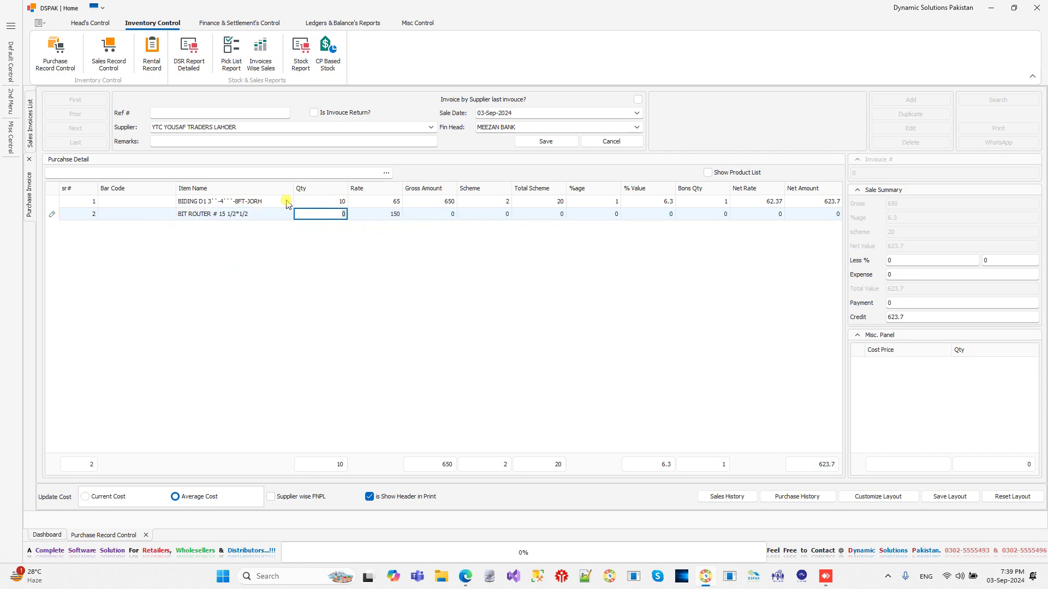
# - Set the second line's quantity to 15 and its rate to 160
pyautogui.write('15')
pyautogui.press('Return')
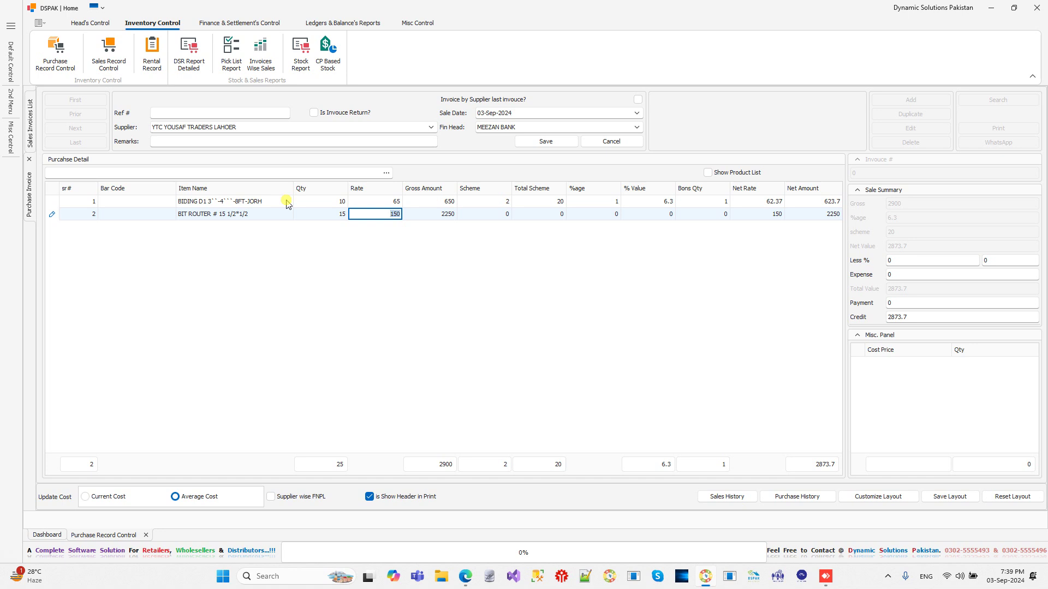
pyautogui.press('Escape')
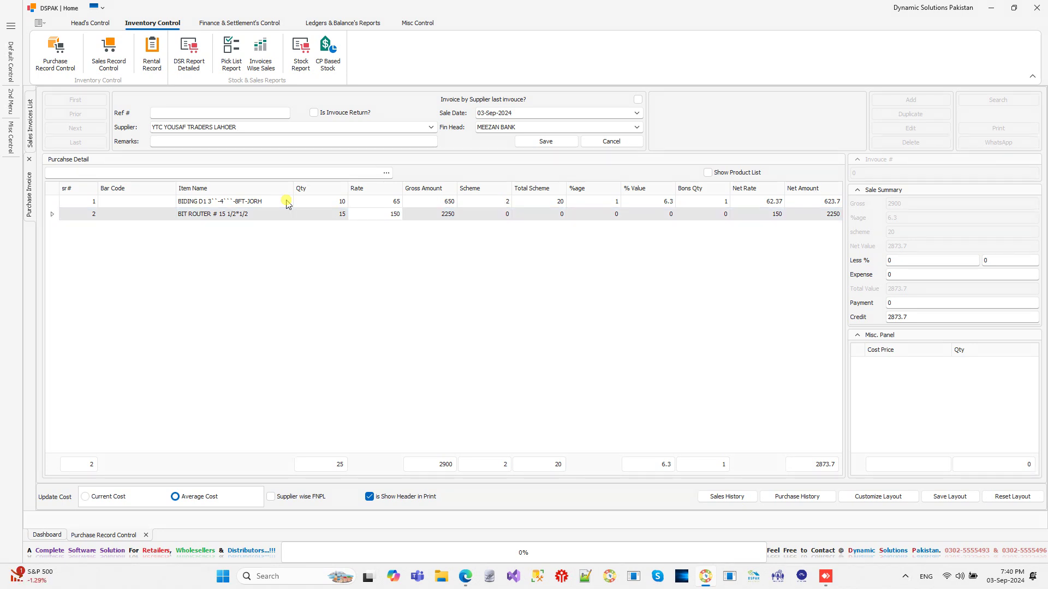
pyautogui.click(381, 214)
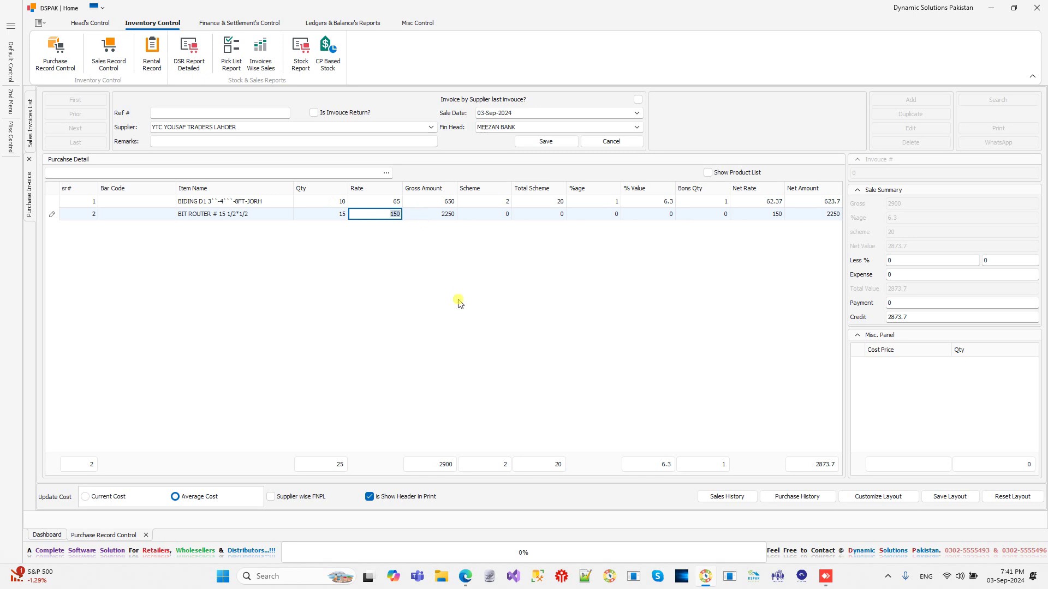
pyautogui.write('160')
pyautogui.press('Tab')
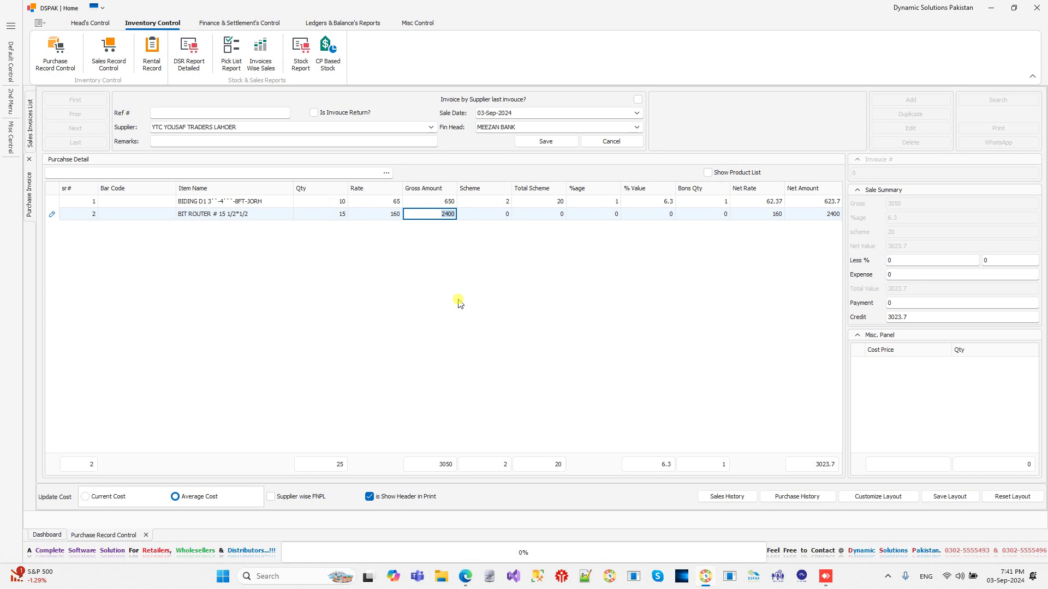
# - Pass through the second line's remaining fields without changing them and start a third line
pyautogui.press('Tab')
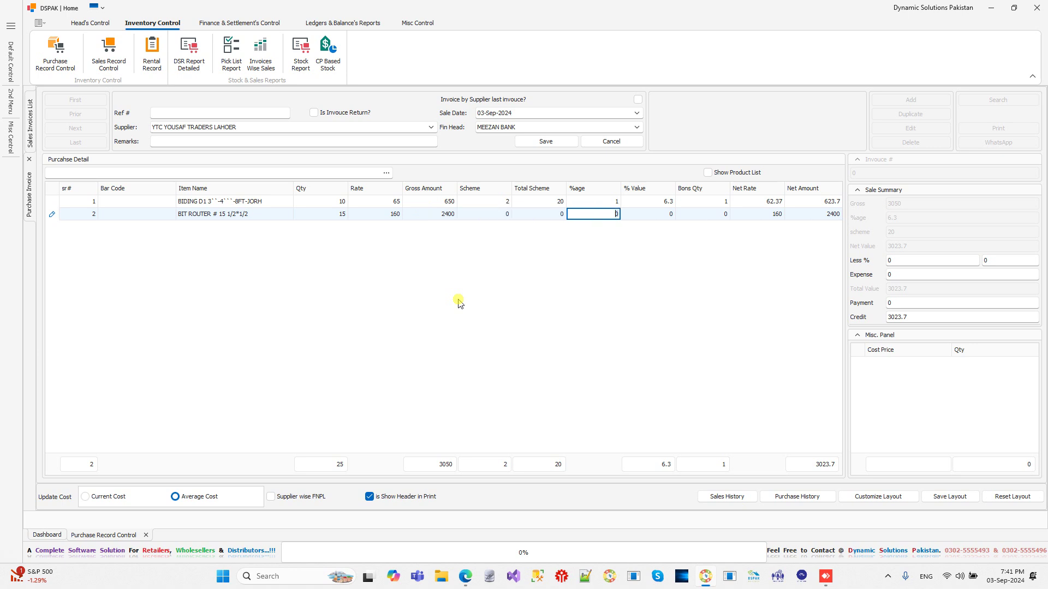
pyautogui.press('Tab')
pyautogui.press('Tab')
pyautogui.press('Tab')
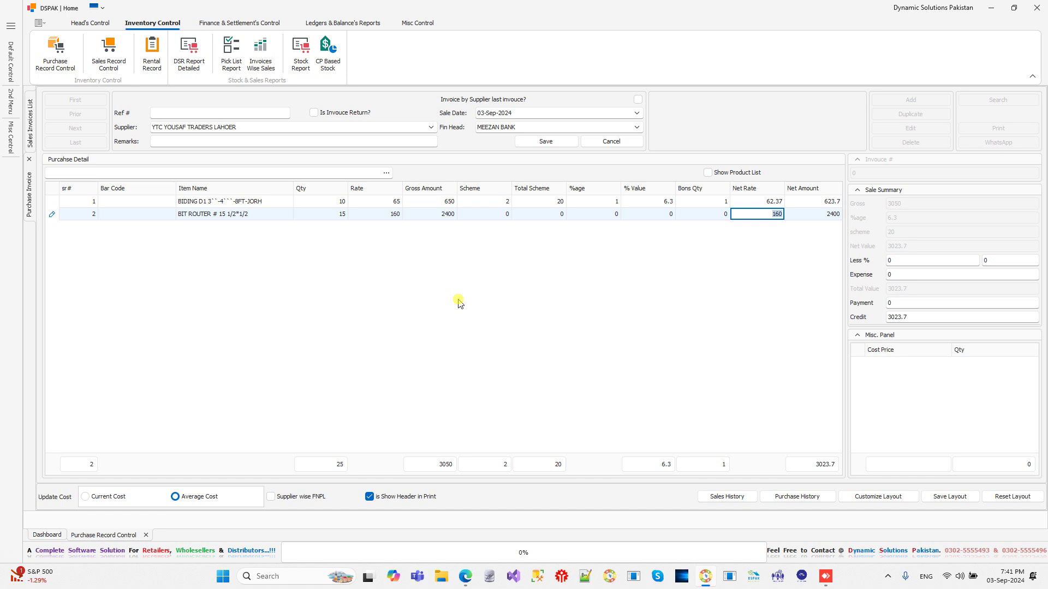
pyautogui.press('Tab')
pyautogui.press('Tab')
pyautogui.press('Tab')
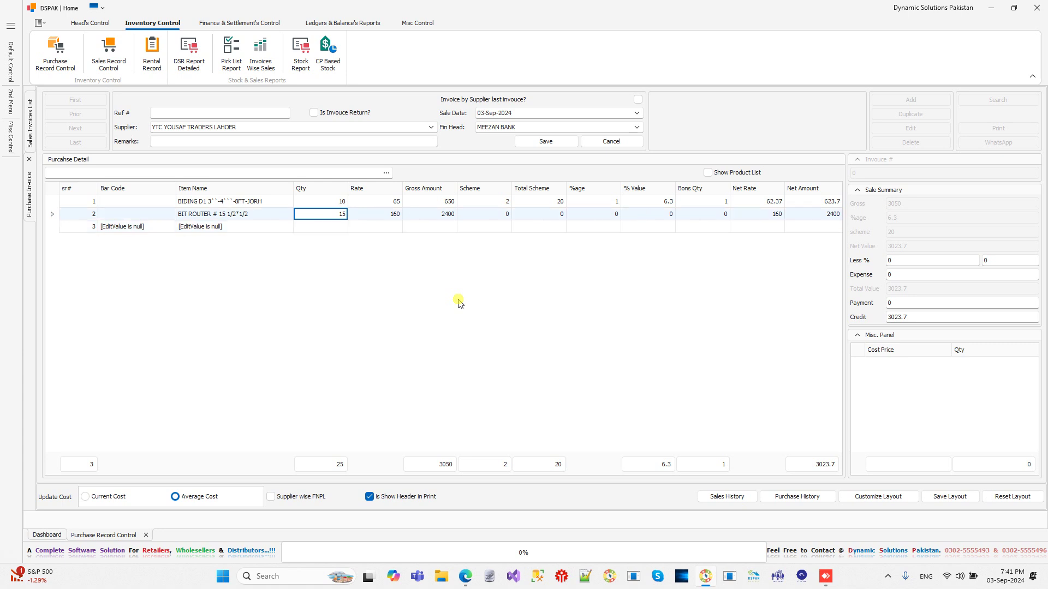
# - Delete the empty third line from the purchase detail
pyautogui.hotkey('shift', 'Tab')
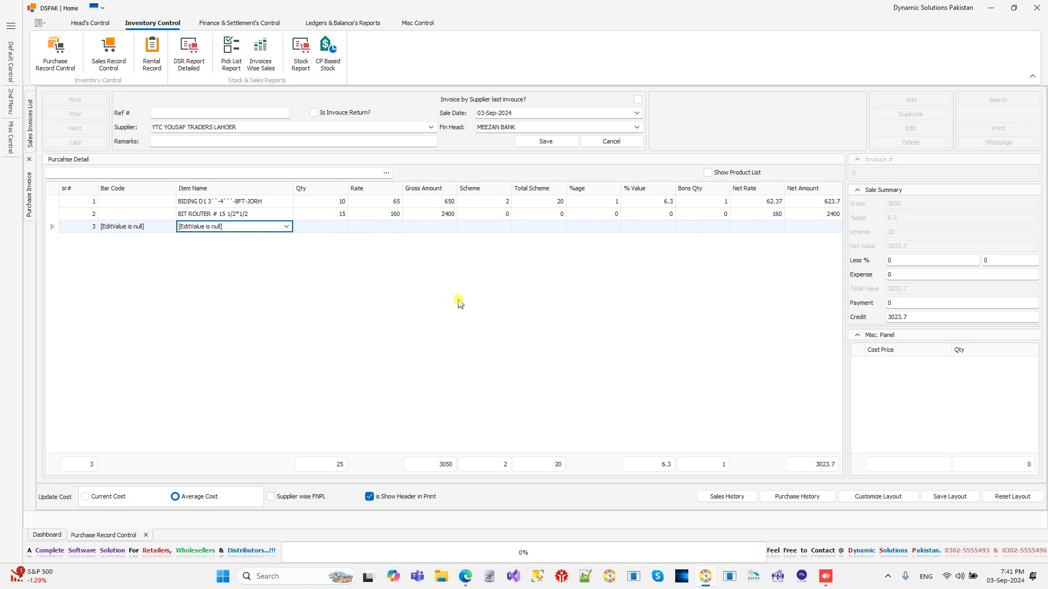
pyautogui.click(52, 214)
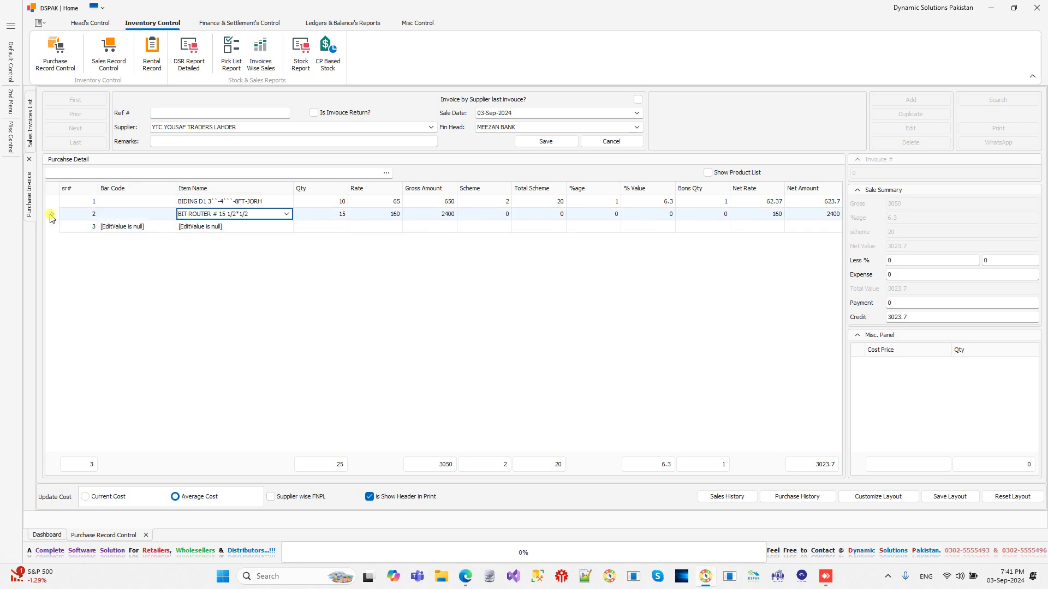
pyautogui.click(52, 227)
pyautogui.hotkey('ctrl', 'Delete')
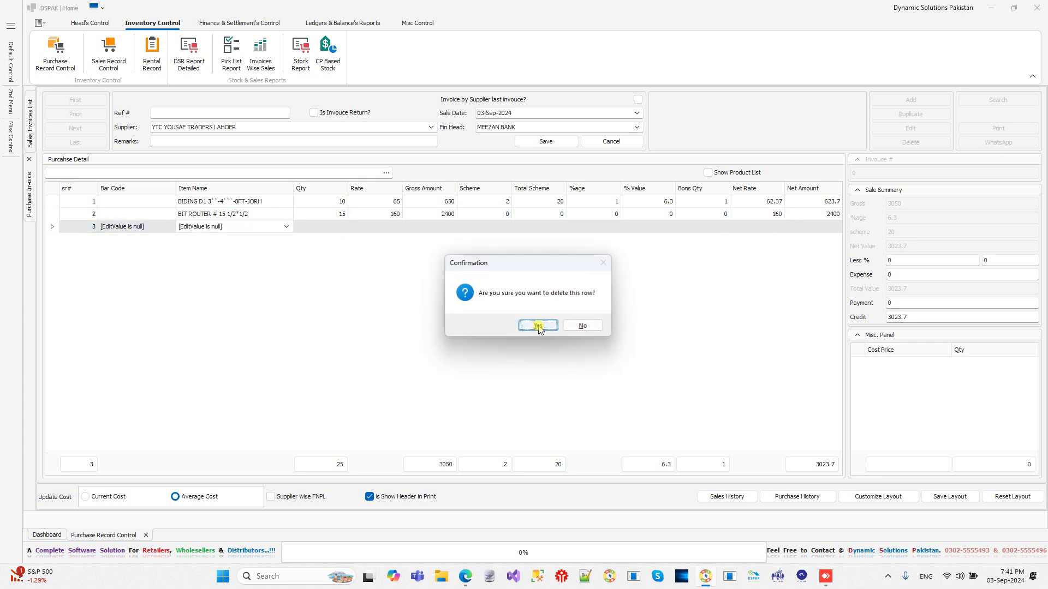
pyautogui.click(538, 326)
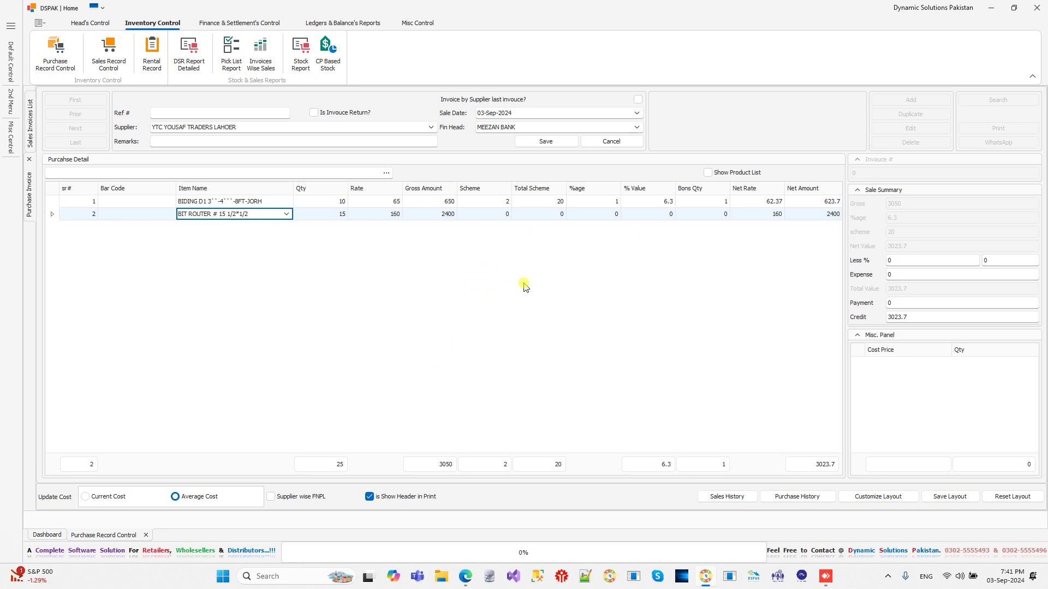
pyautogui.click(903, 261)
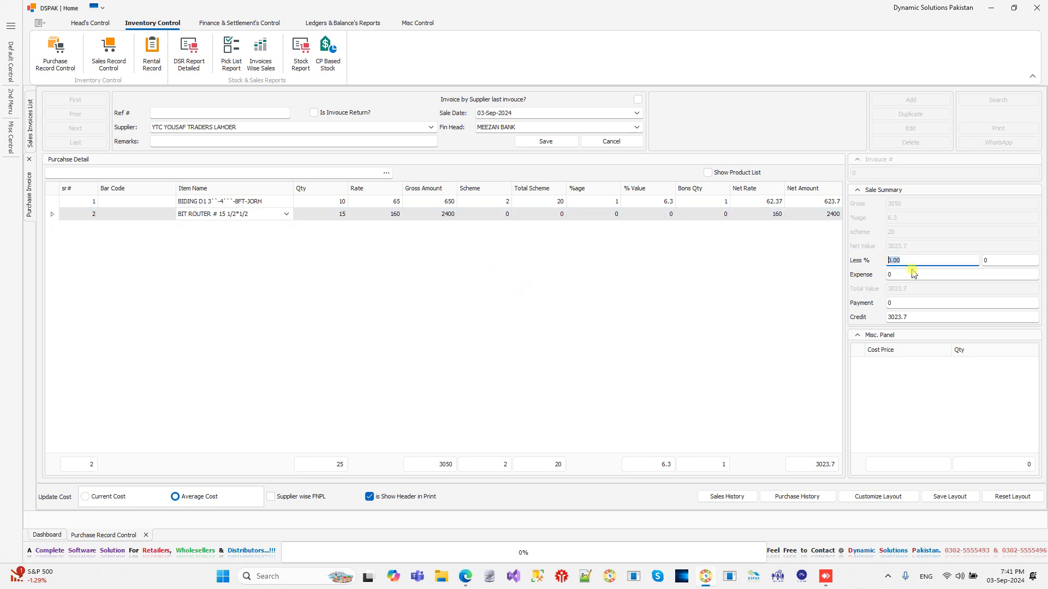
pyautogui.click(989, 260)
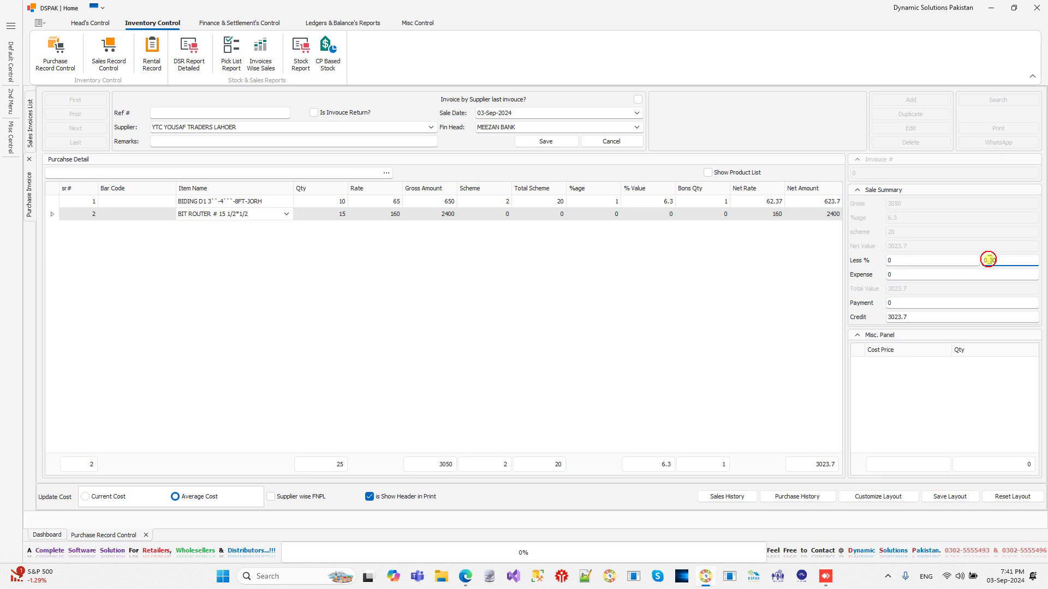
pyautogui.click(949, 276)
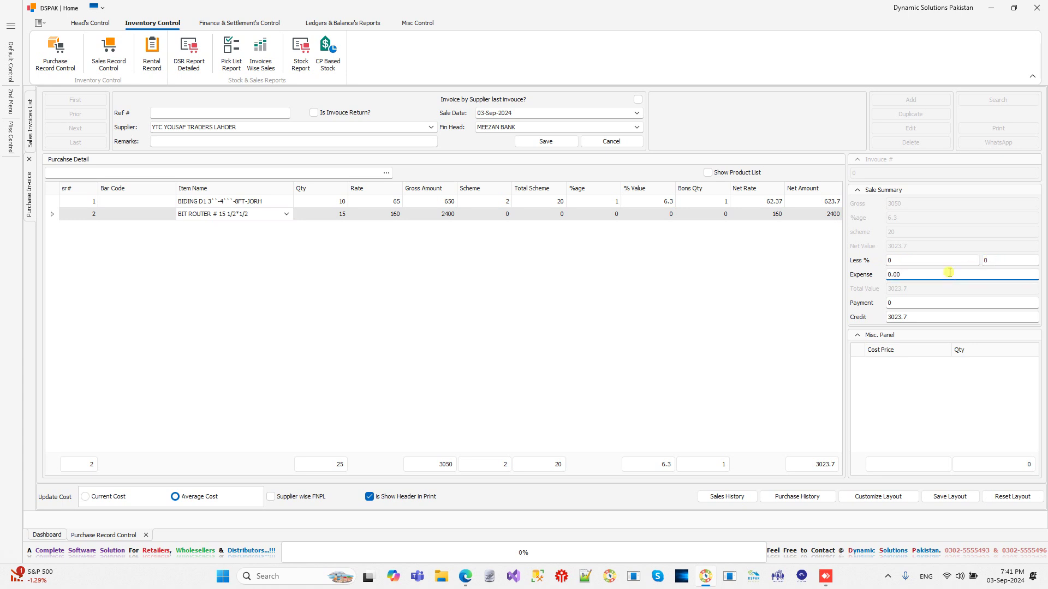
pyautogui.moveTo(947, 274); pyautogui.dragTo(860, 272)
pyautogui.click(898, 261)
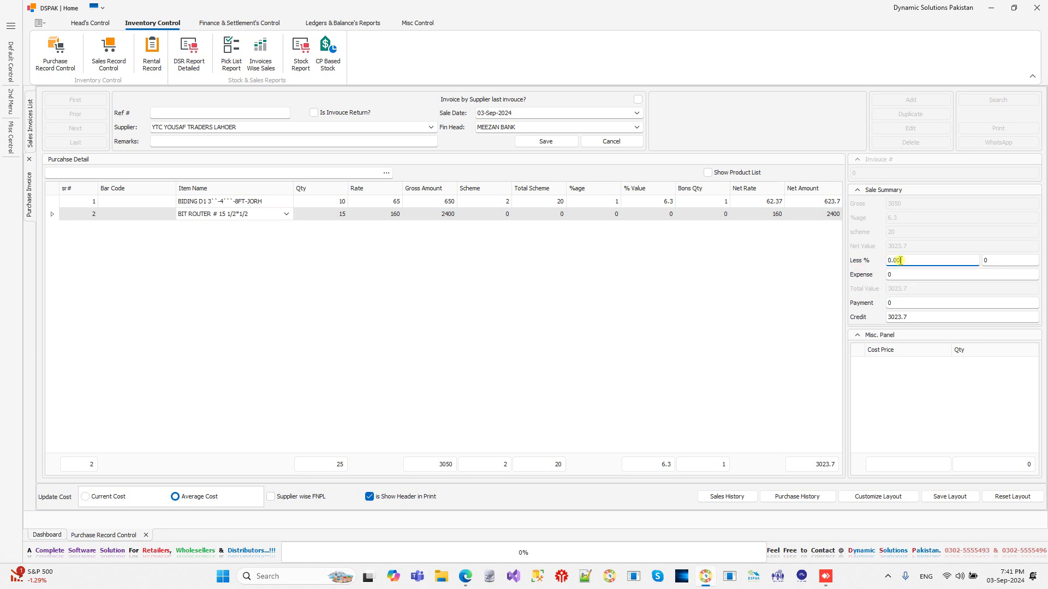
# - Set the invoice's discount amount beside Less % to 23.71 in the sale summary
pyautogui.click(998, 259)
pyautogui.write('2300.')
pyautogui.write('7')
pyautogui.press('BackSpace')
pyautogui.press('BackSpace')
pyautogui.press('BackSpace')
pyautogui.press('BackSpace')
pyautogui.press('BackSpace')
pyautogui.write('23.71')
pyautogui.press('Tab')
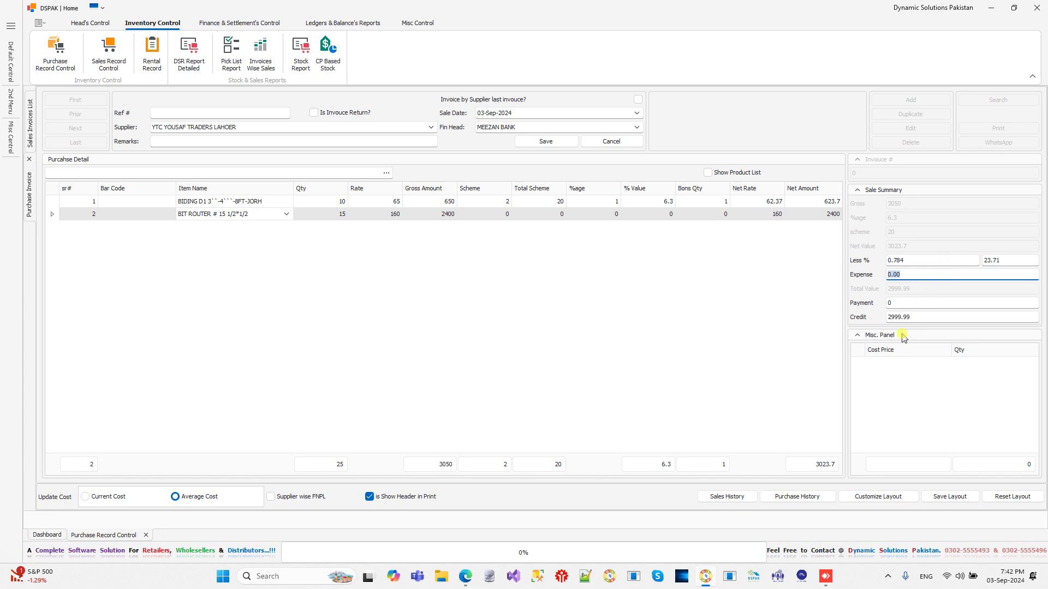
# - Adjust the invoice's discount amount beside Less % to 23.68
pyautogui.click(913, 317)
pyautogui.click(1014, 260)
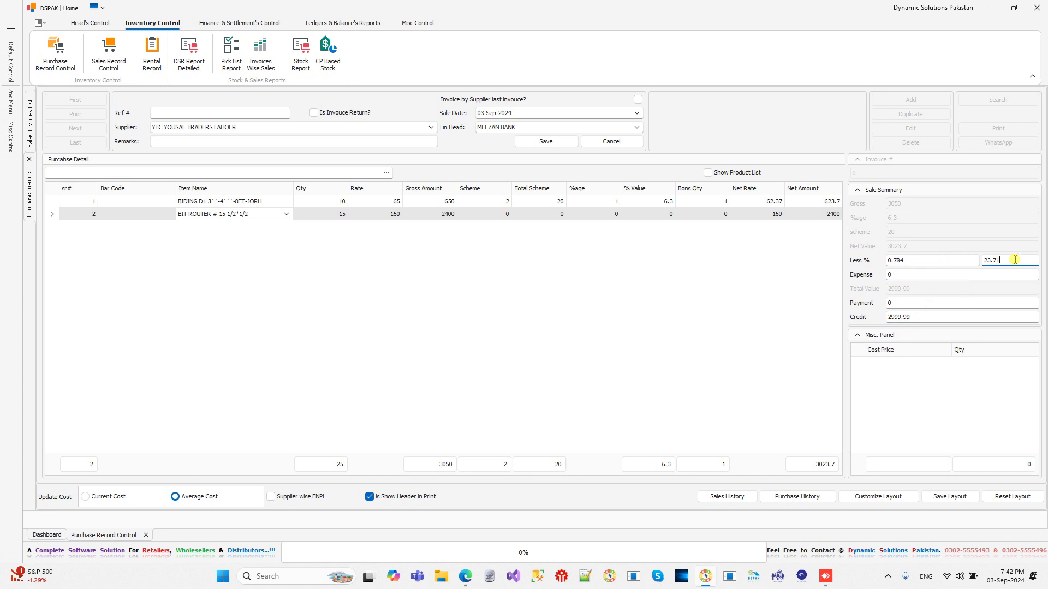
pyautogui.press('BackSpace')
pyautogui.press('BackSpace')
pyautogui.press('Tab')
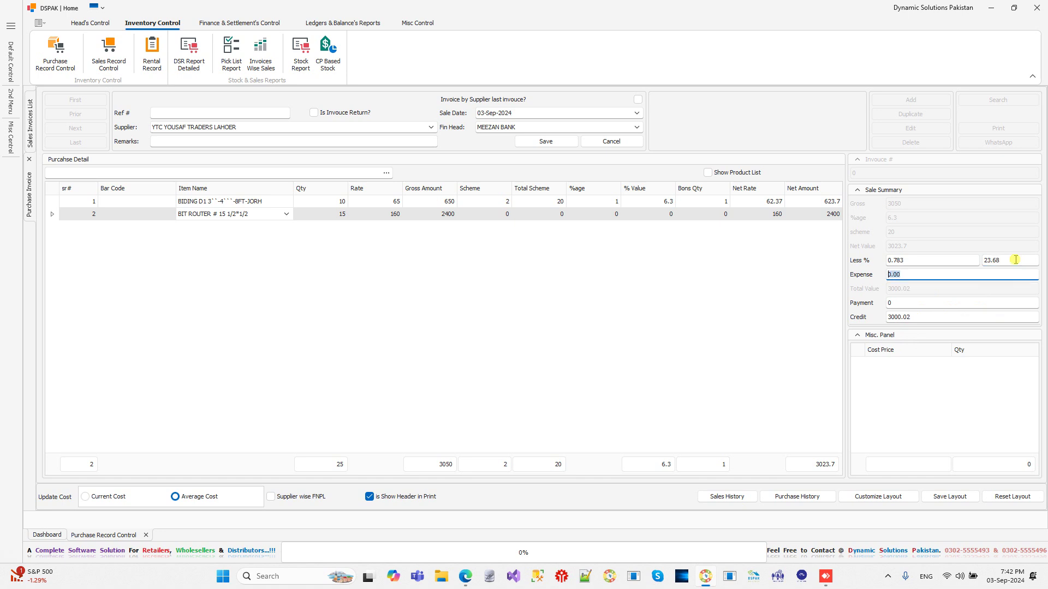
# - Copy the Credit amount into Payment so the invoice's payment is 3000.02
pyautogui.click(918, 318)
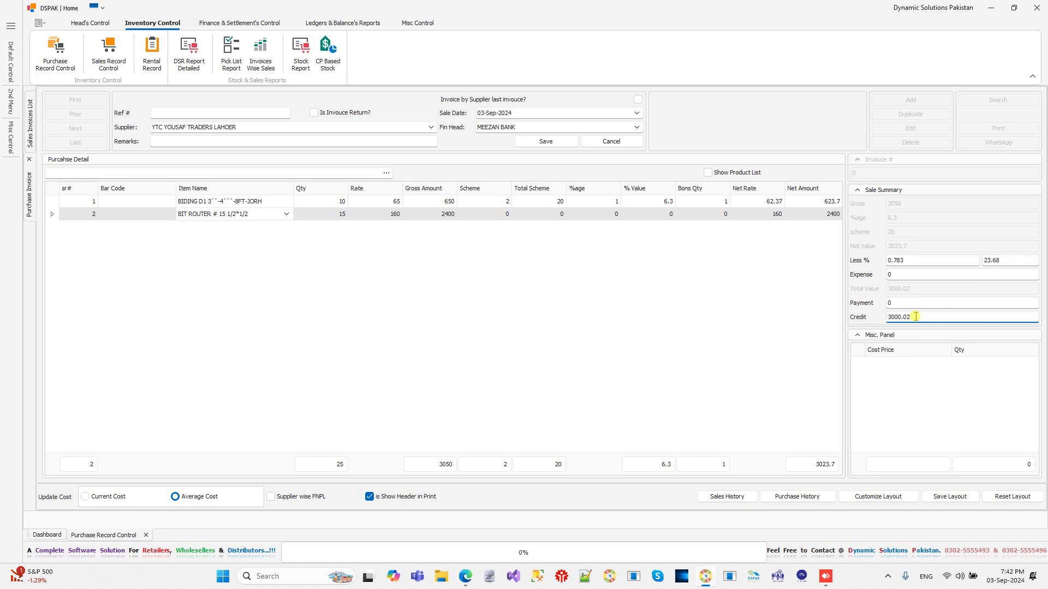
pyautogui.moveTo(919, 316); pyautogui.dragTo(883, 320)
pyautogui.hotkey('ctrl', 'c')
pyautogui.click(905, 305)
pyautogui.hotkey('ctrl', 'v')
# - Set the invoice's Fin Head to CASH IN HAND and choose Average Cost for the cost update
pyautogui.click(636, 127)
pyautogui.click(589, 165)
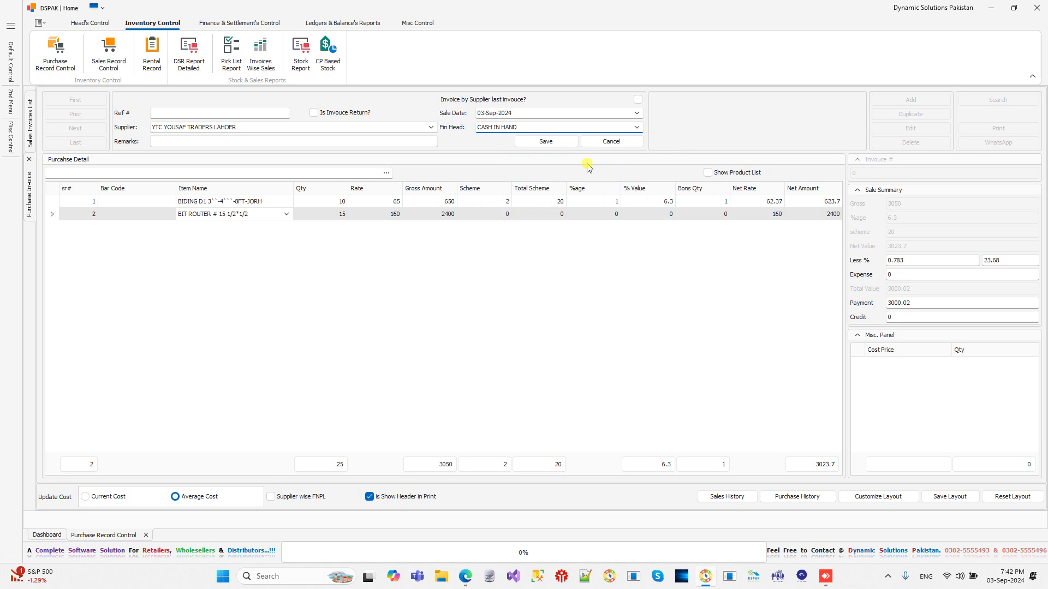
pyautogui.click(114, 498)
pyautogui.click(176, 497)
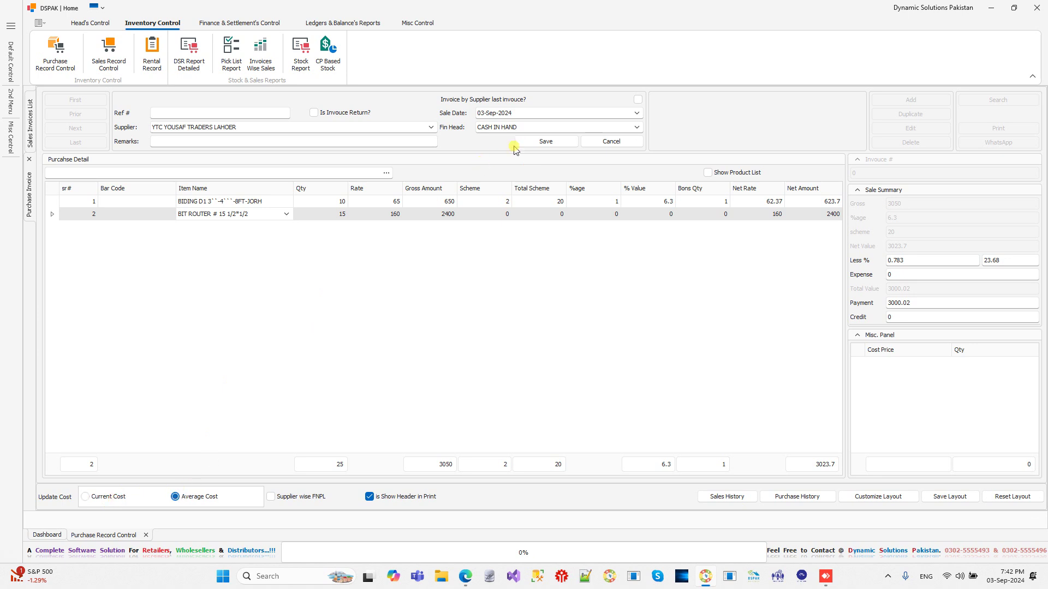
# - Switch the cost update to Current Cost, save the purchase invoice and accept updating the stock price at the current purchase rate
pyautogui.click(125, 503)
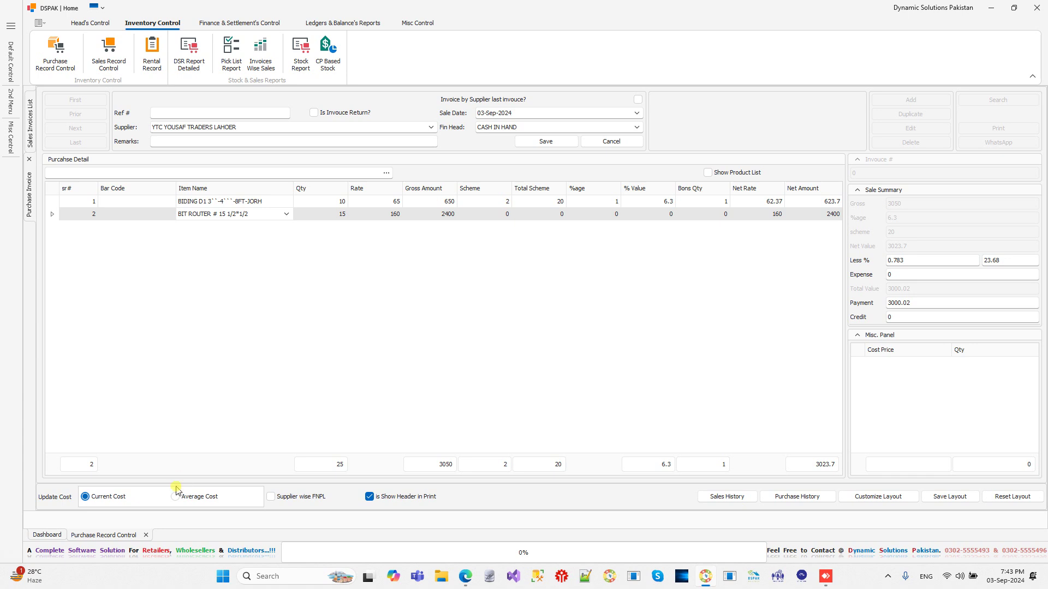
pyautogui.click(546, 141)
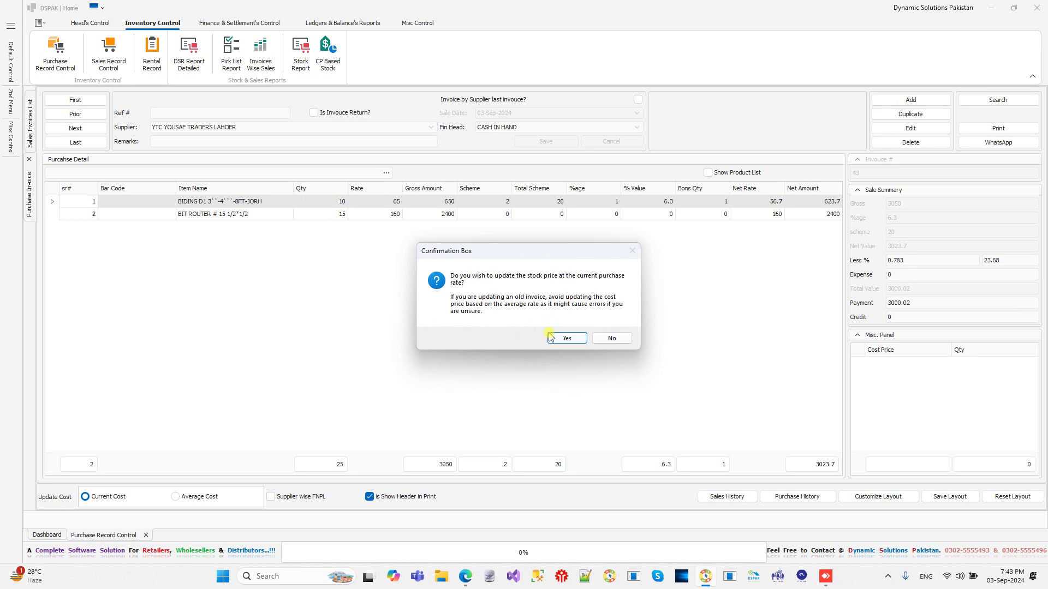
pyautogui.click(566, 338)
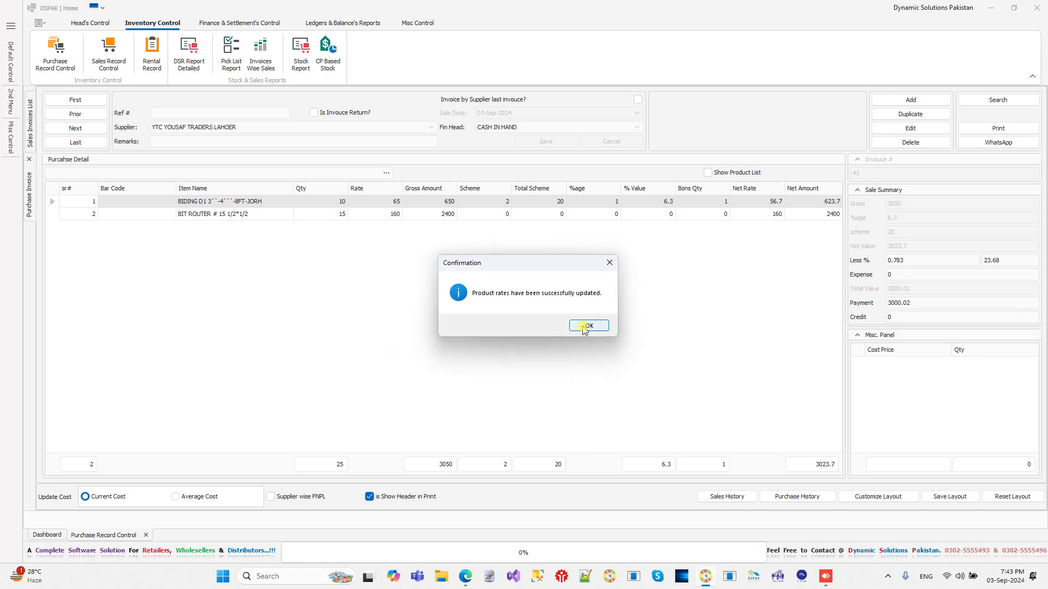
pyautogui.click(585, 325)
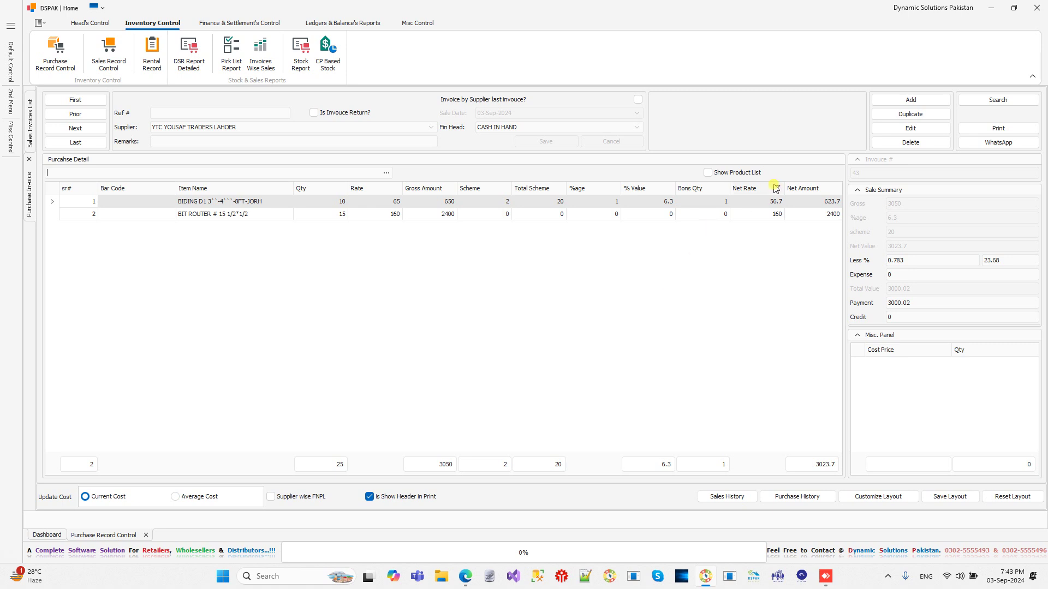
# - Reopen the saved invoice for editing and update it, declining the stock price update
pyautogui.click(910, 128)
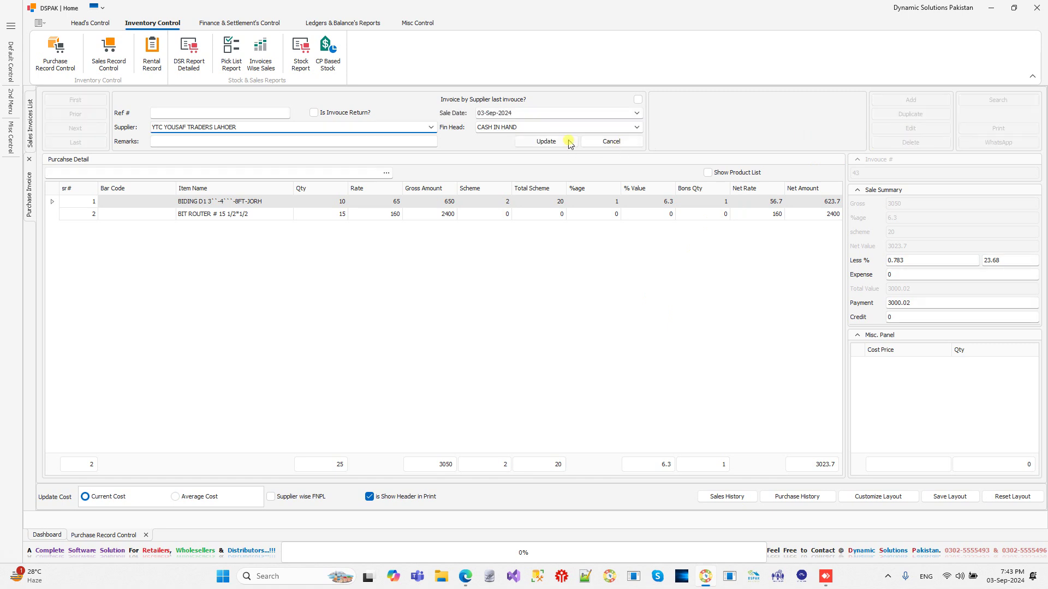
pyautogui.click(570, 141)
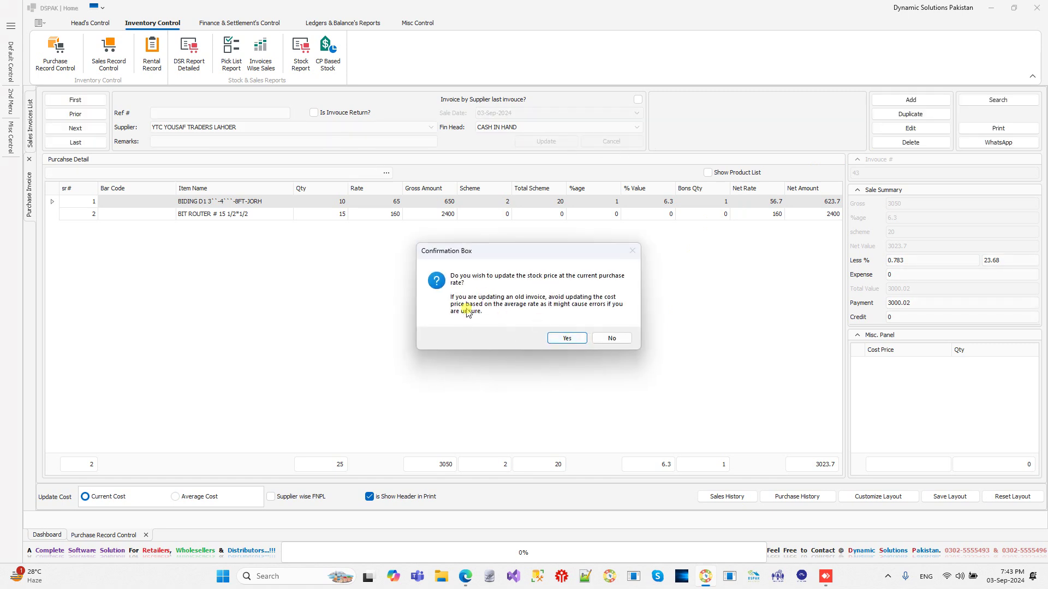
pyautogui.click(612, 338)
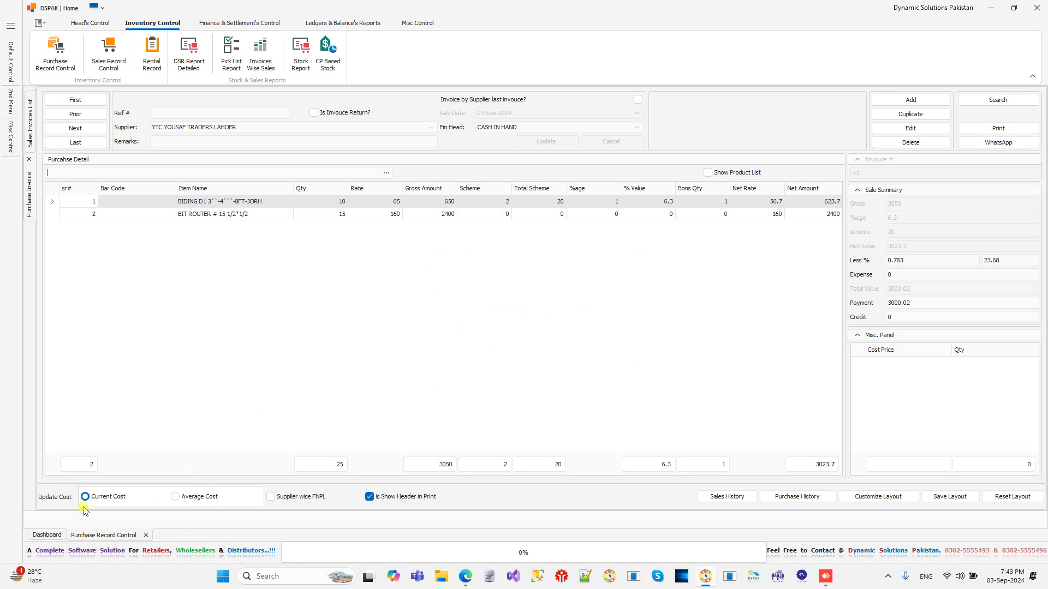
# - Open the Product's Record list and view the cost price of CHANEL SOFT-CLOSE-BARI 16``, closing the record without changes
pyautogui.click(90, 23)
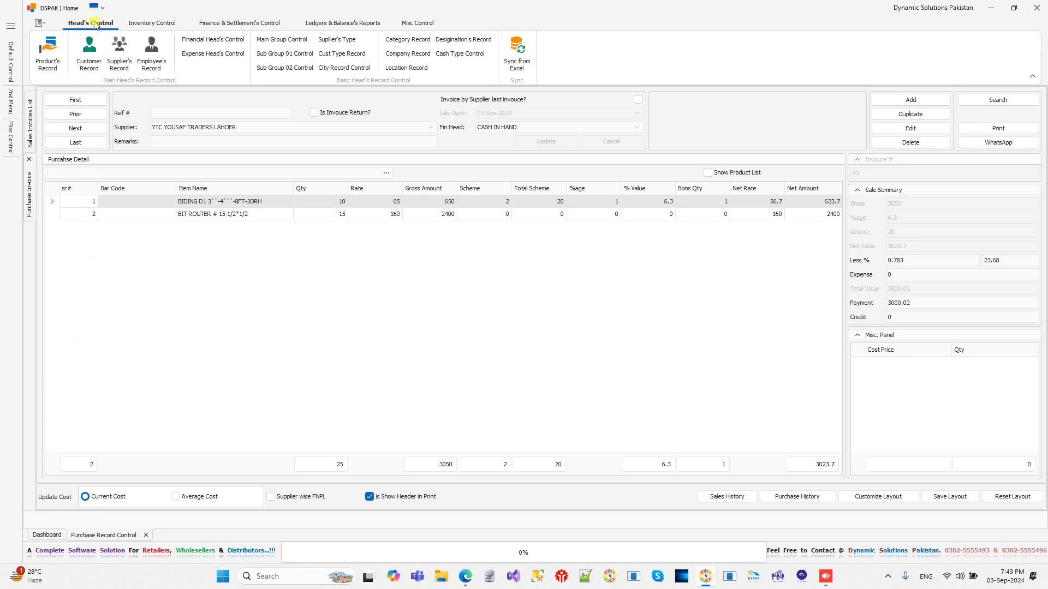
pyautogui.click(49, 52)
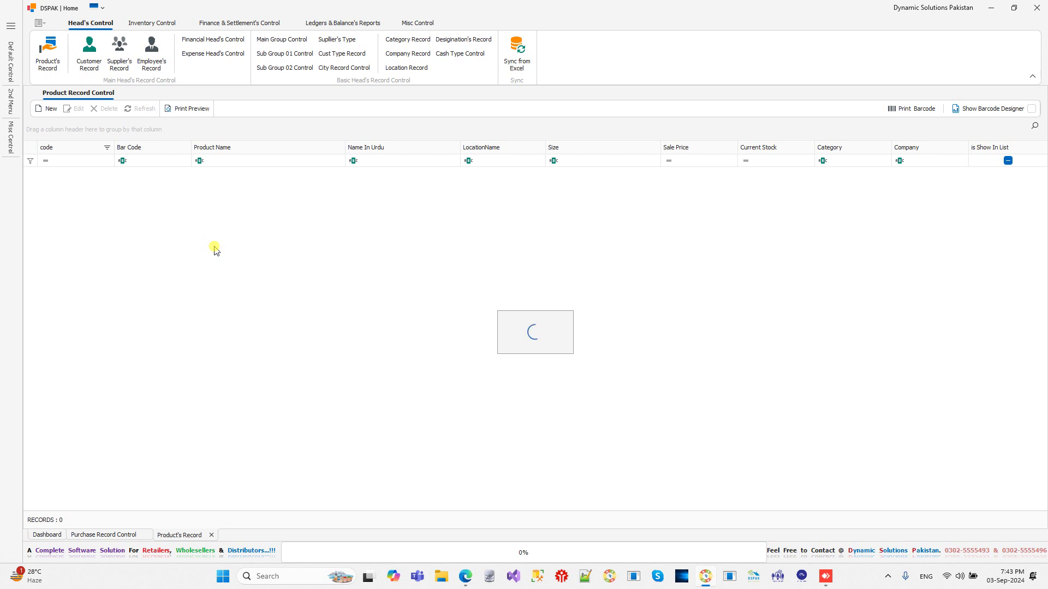
pyautogui.doubleClick(212, 247)
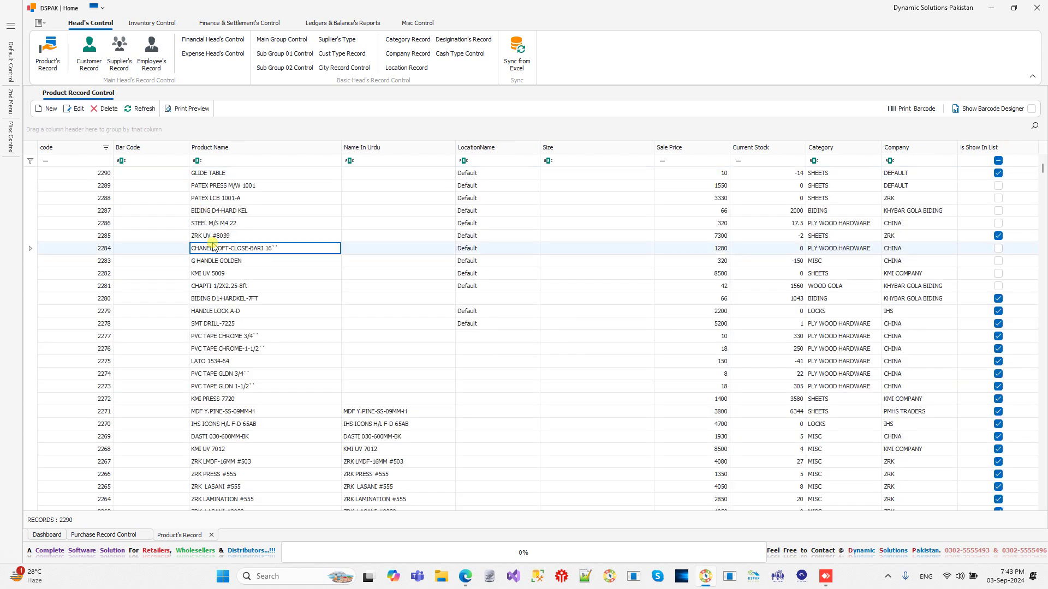
pyautogui.click(570, 301)
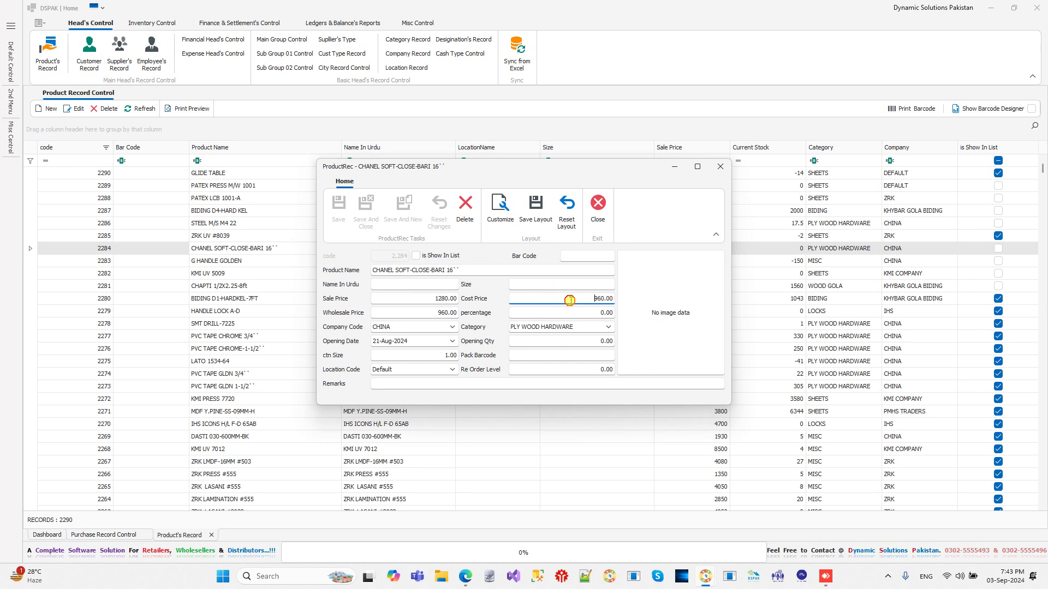
pyautogui.click(598, 206)
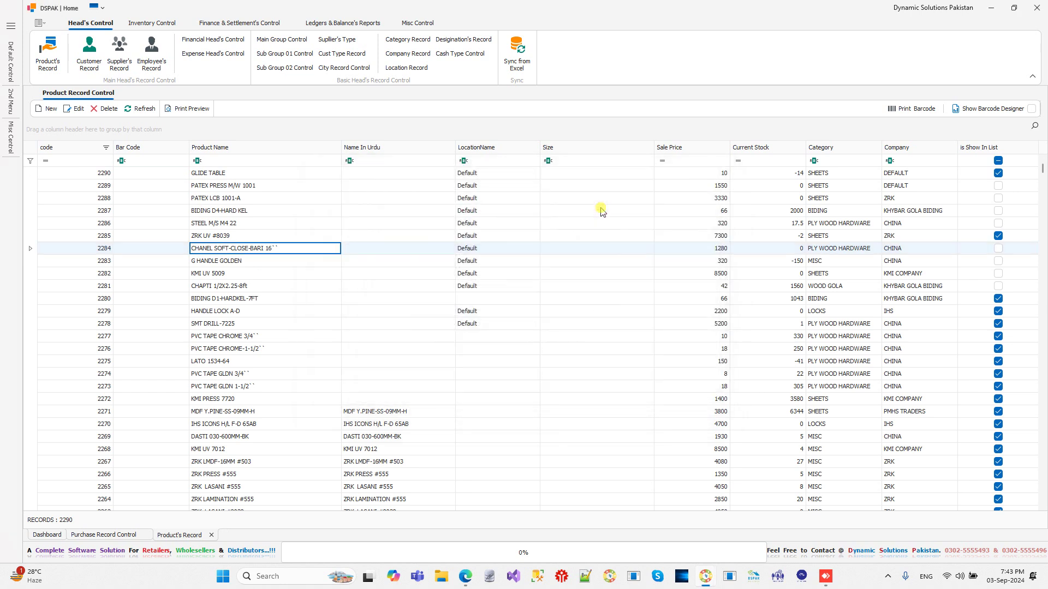
# - Copy the item name BIT ROUTER # 15 1/2*1/2 from the invoice and filter the product list's Product Name by it
pyautogui.click(116, 534)
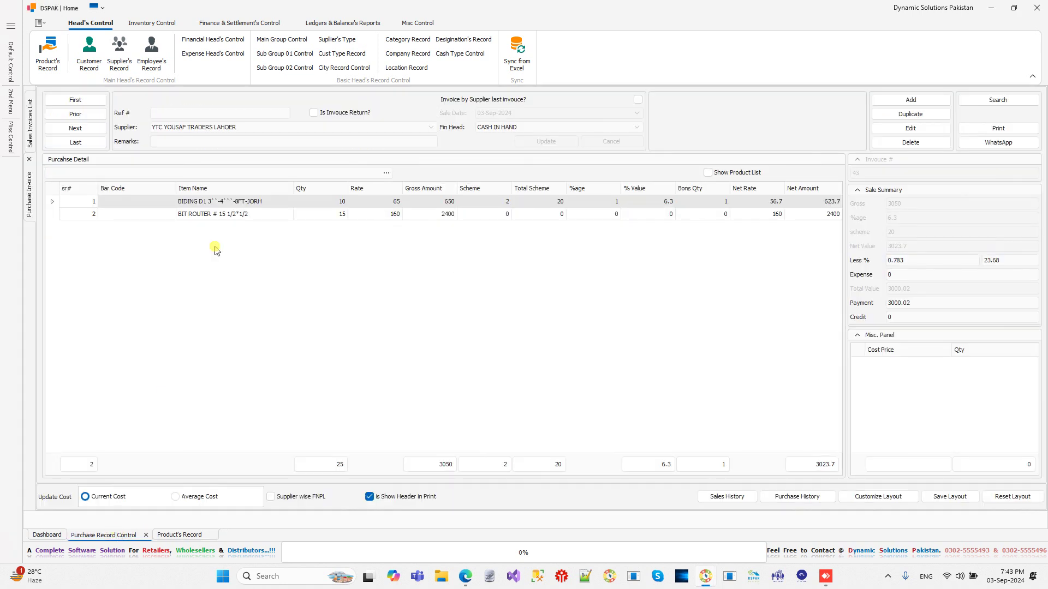
pyautogui.click(252, 213)
pyautogui.moveTo(252, 214); pyautogui.dragTo(176, 215)
pyautogui.hotkey('ctrl', 'c')
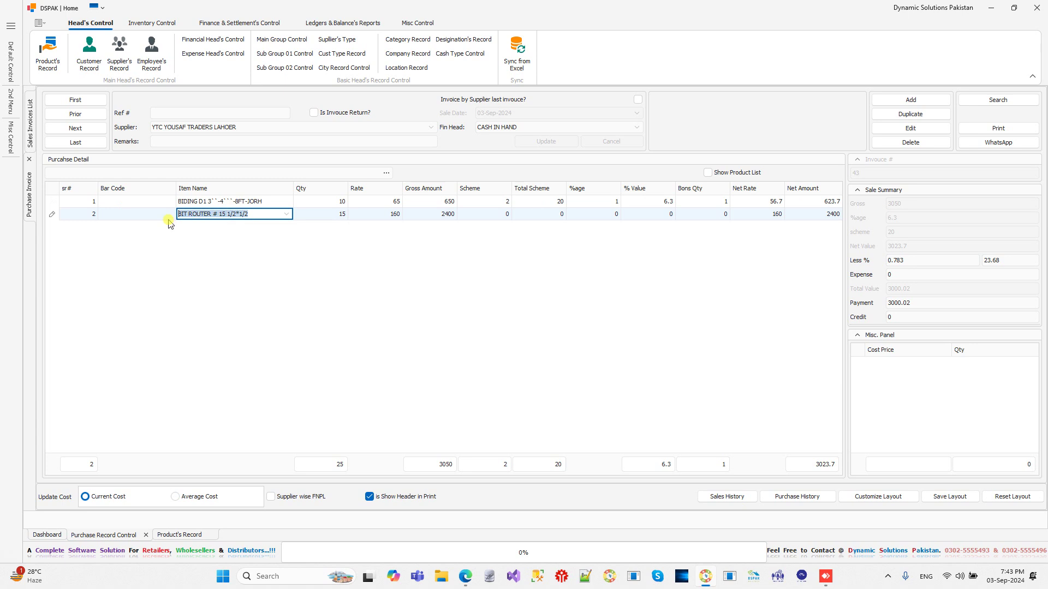
pyautogui.click(354, 217)
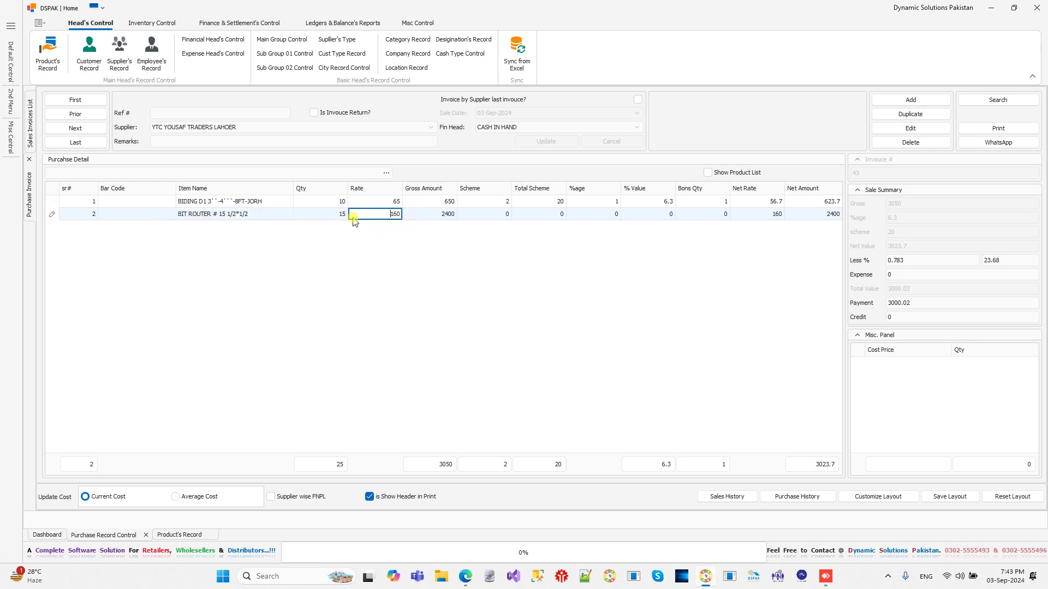
pyautogui.click(183, 535)
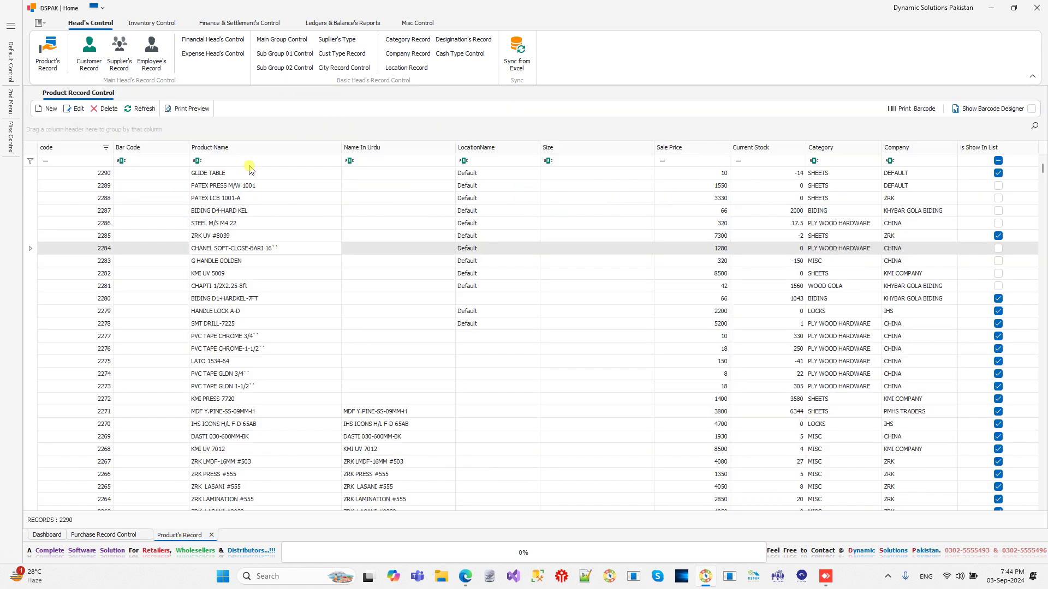
pyautogui.click(253, 160)
pyautogui.hotkey('ctrl', 'v')
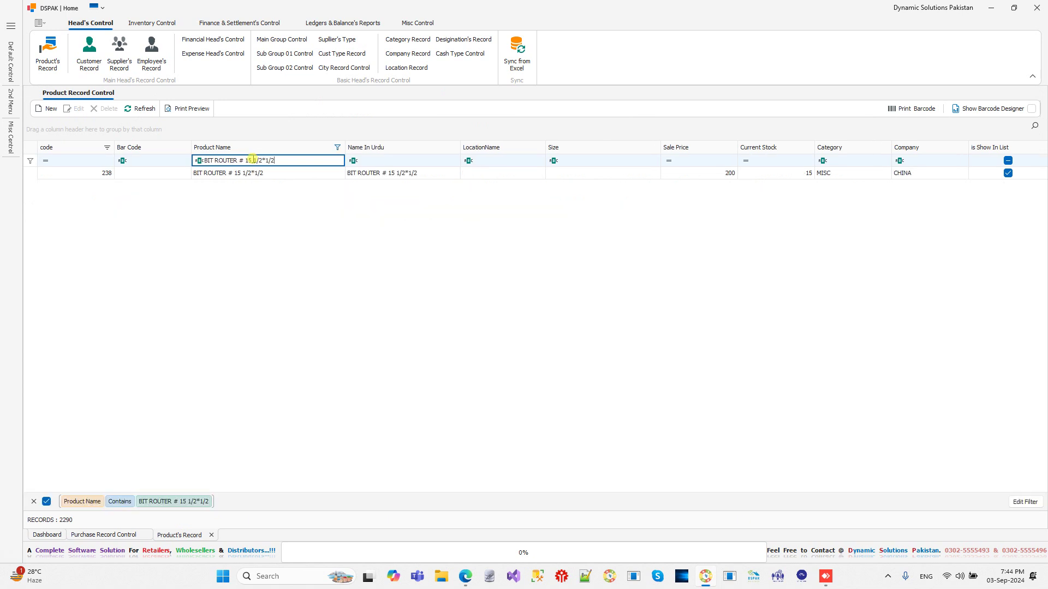
# - Check the cost price in the BIT ROUTER # 15 1/2*1/2 record and its current stock in the product list
pyautogui.doubleClick(254, 174)
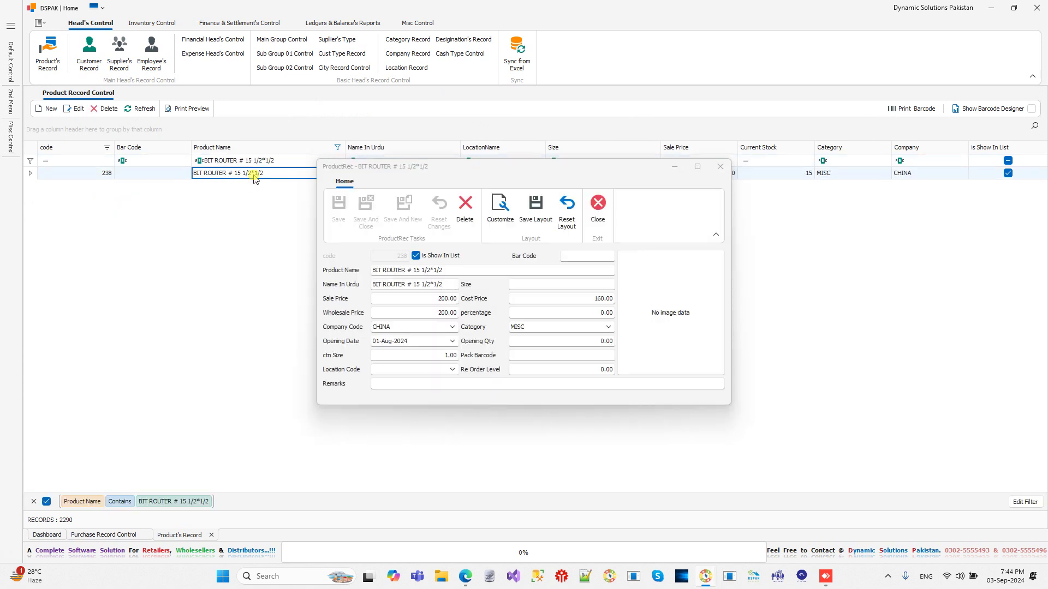
pyautogui.moveTo(576, 299); pyautogui.dragTo(617, 301)
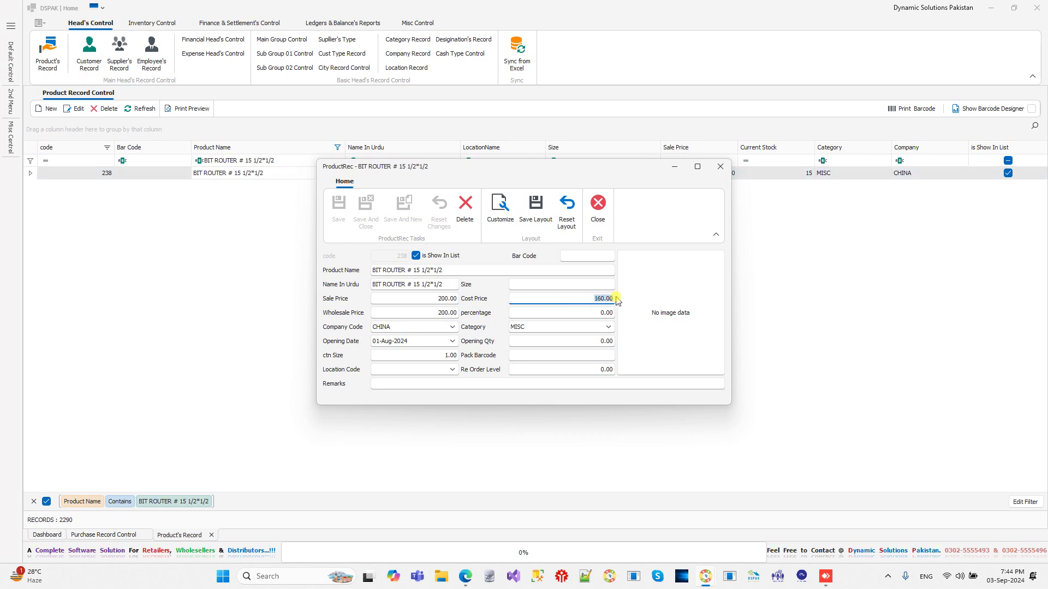
pyautogui.click(597, 207)
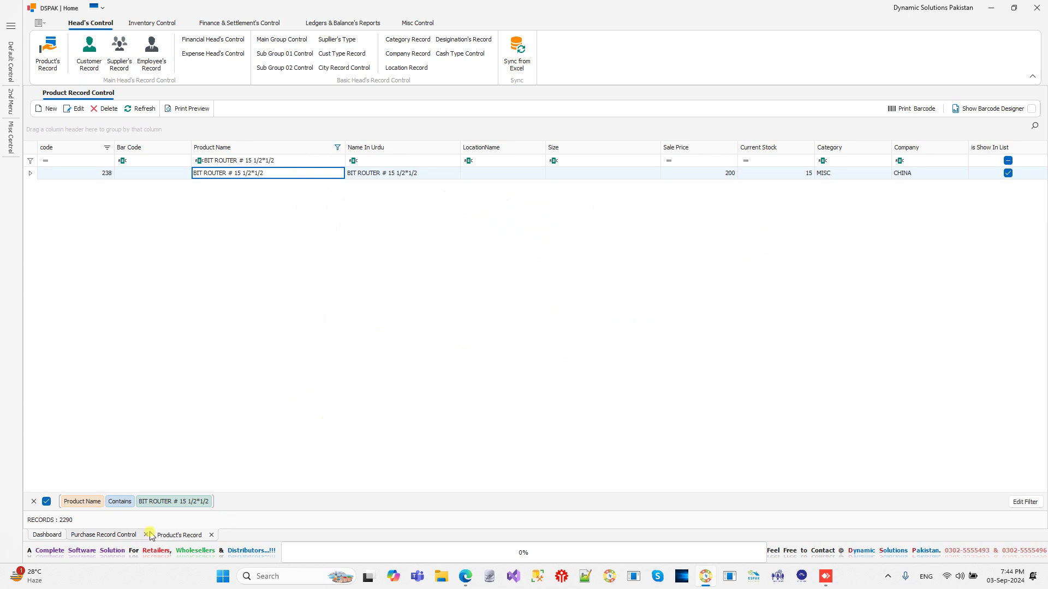
pyautogui.click(123, 539)
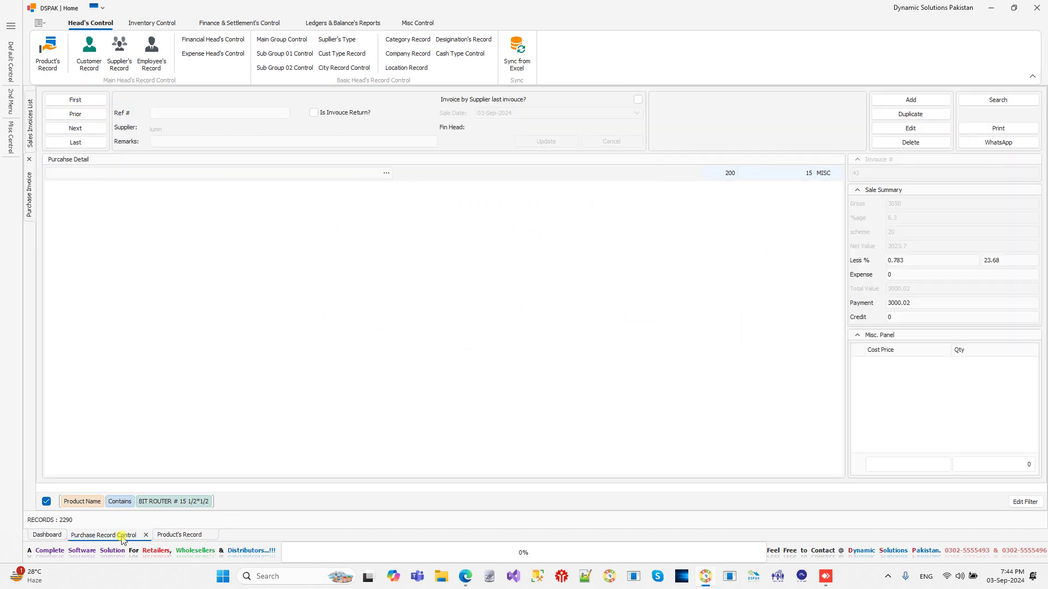
pyautogui.click(179, 535)
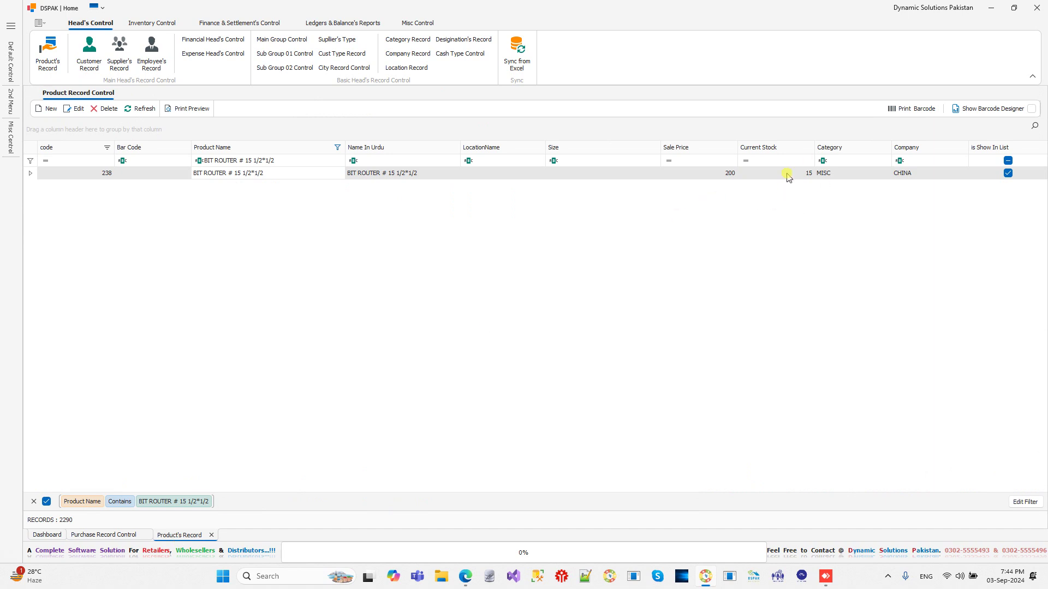
# - Delete the BIT ROUTER # 15 1/2*1/2 line from the purchase invoice and update the invoice, declining the stock price update
pyautogui.click(109, 536)
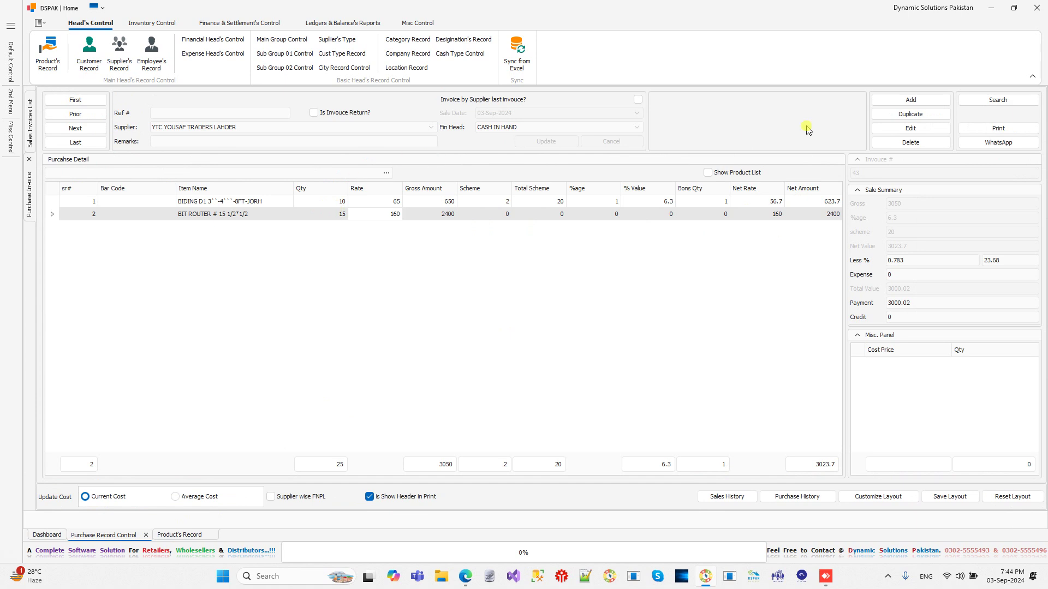
pyautogui.click(890, 130)
pyautogui.click(54, 214)
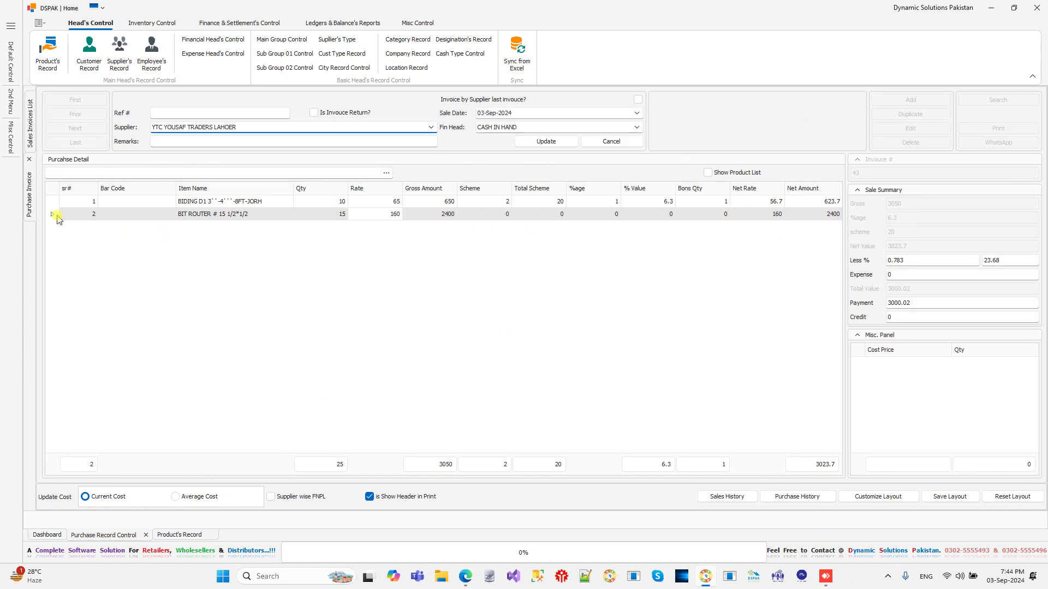
pyautogui.press('Delete')
pyautogui.click(539, 327)
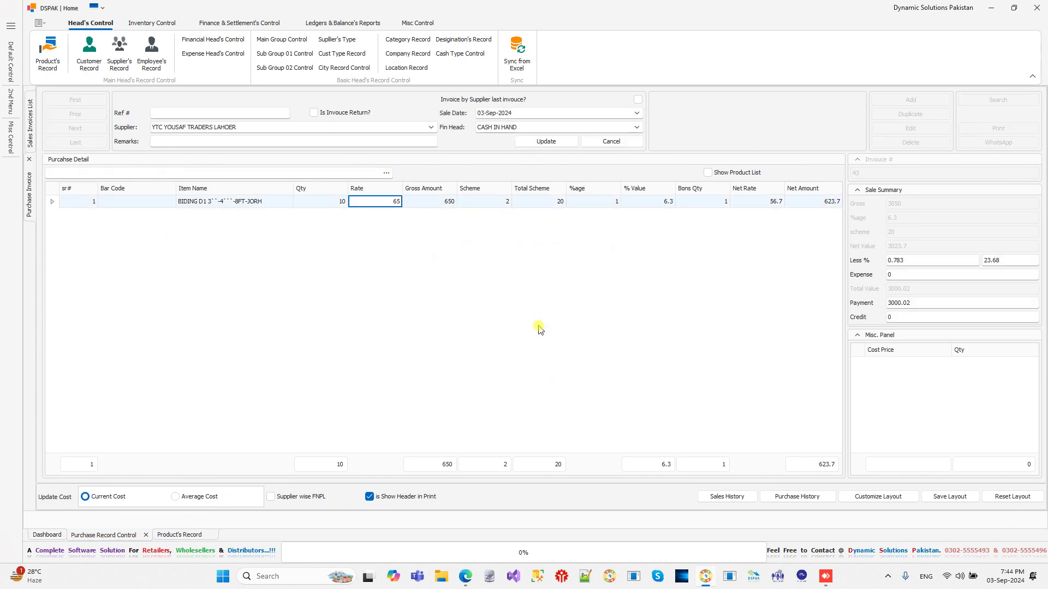
pyautogui.click(546, 141)
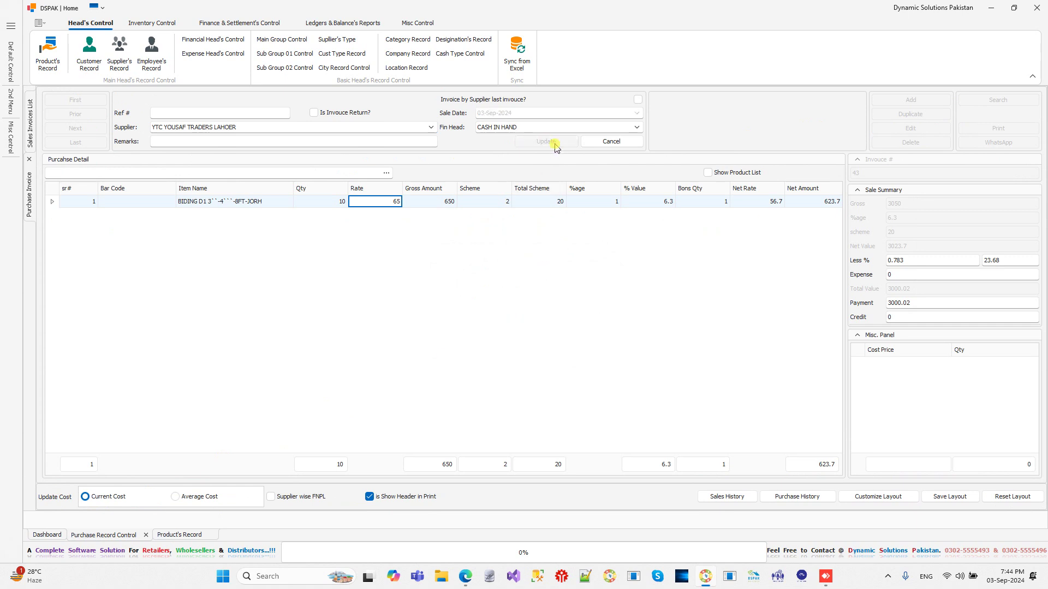
pyautogui.click(605, 338)
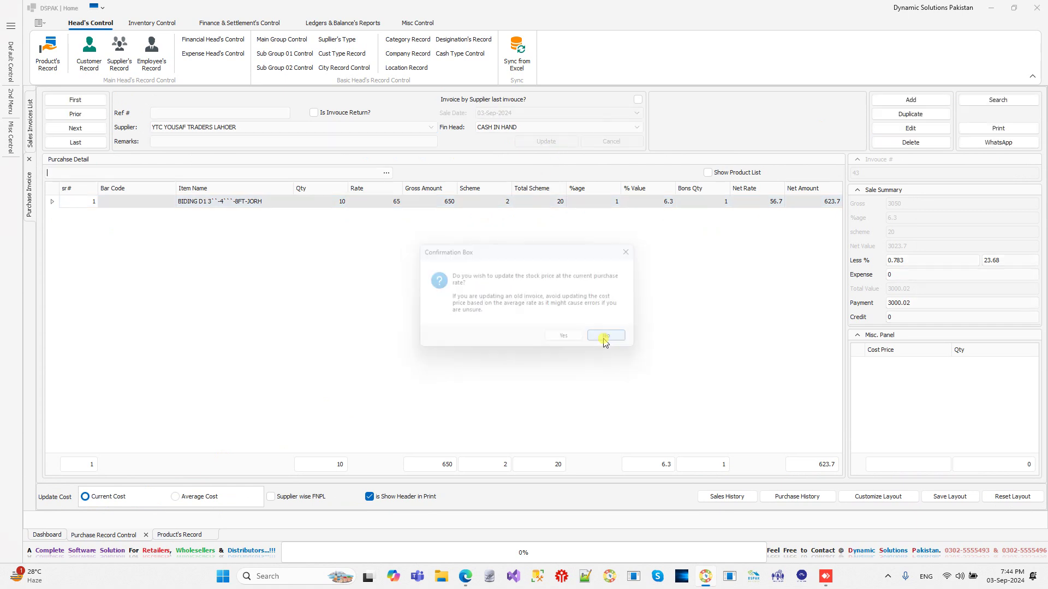
# - Refresh the product list, recheck the BIT ROUTER # 15 1/2*1/2 stock and cost price, and close Product's Record
pyautogui.click(178, 536)
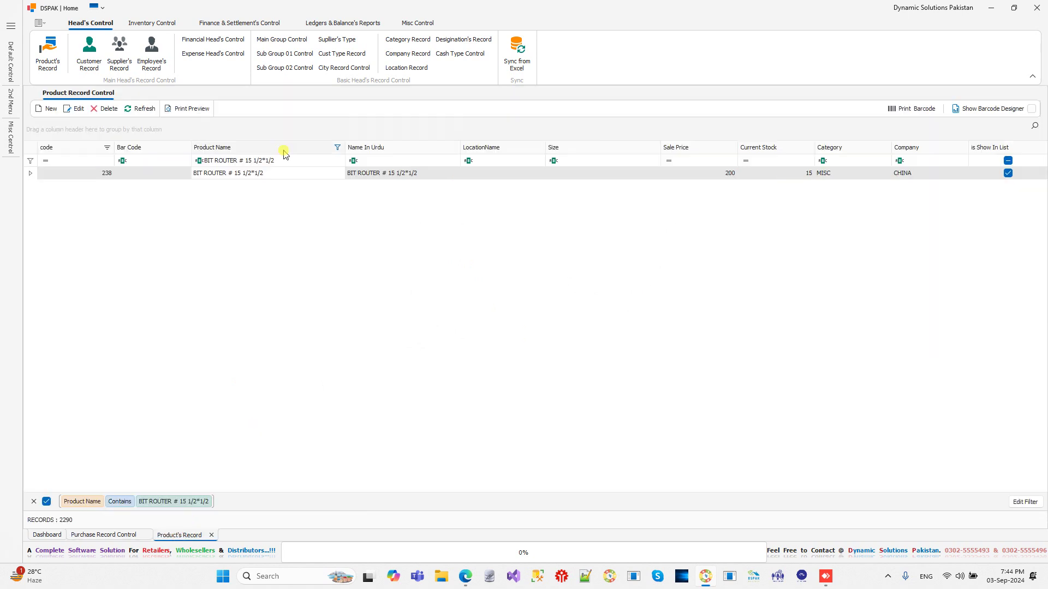
pyautogui.click(141, 110)
pyautogui.doubleClick(700, 175)
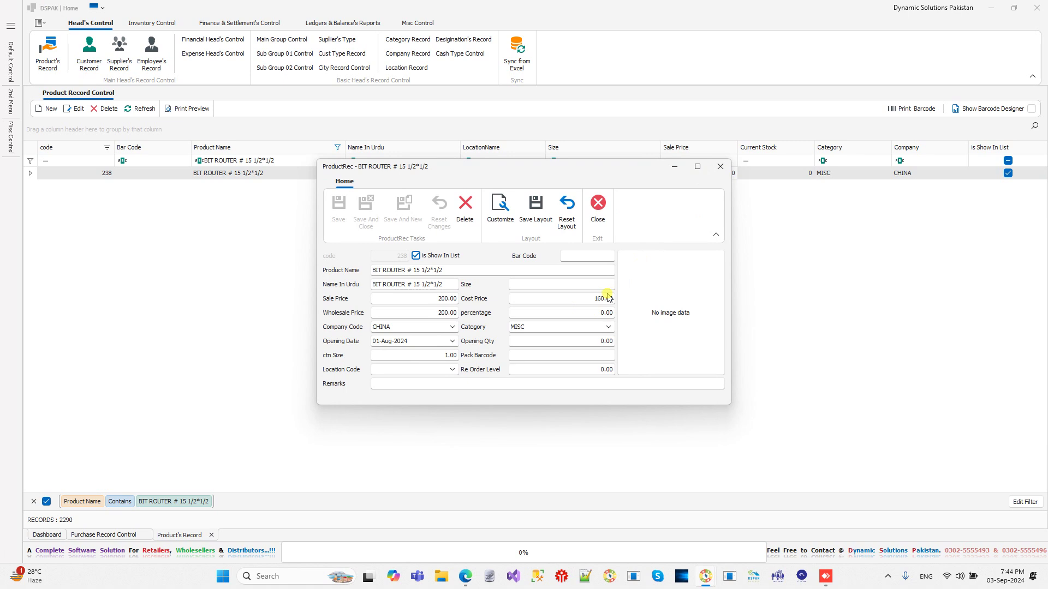
pyautogui.click(598, 210)
pyautogui.click(211, 535)
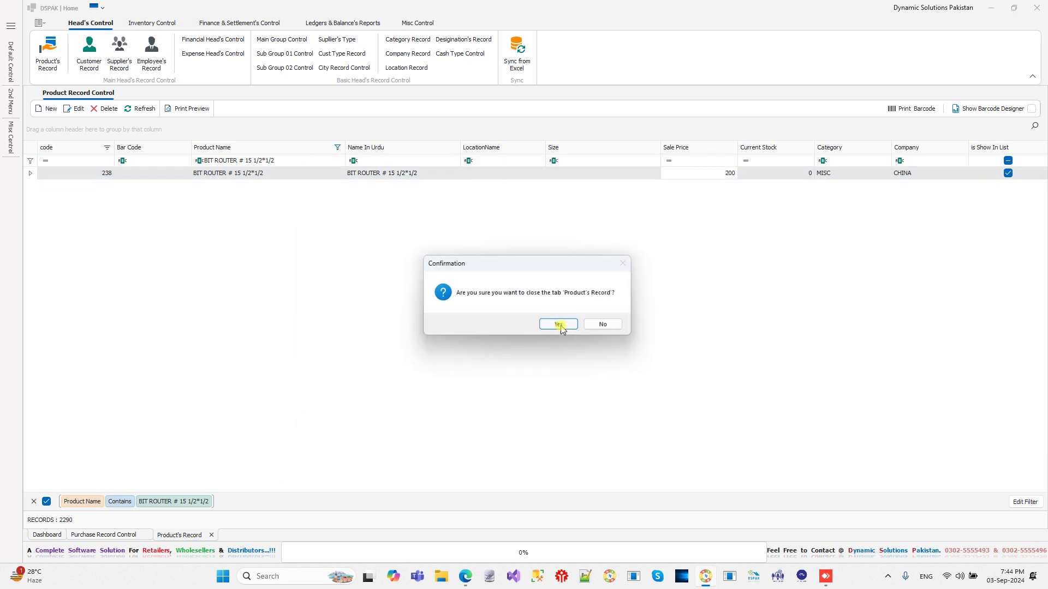
pyautogui.click(559, 325)
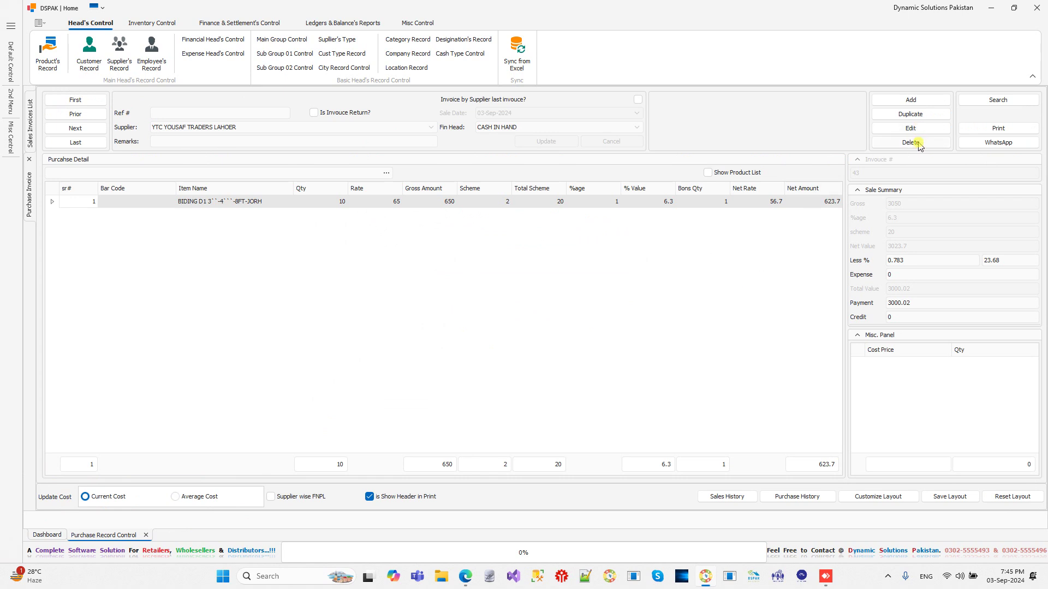
# - Look up purchase invoice number 30 and finish the search
pyautogui.click(989, 101)
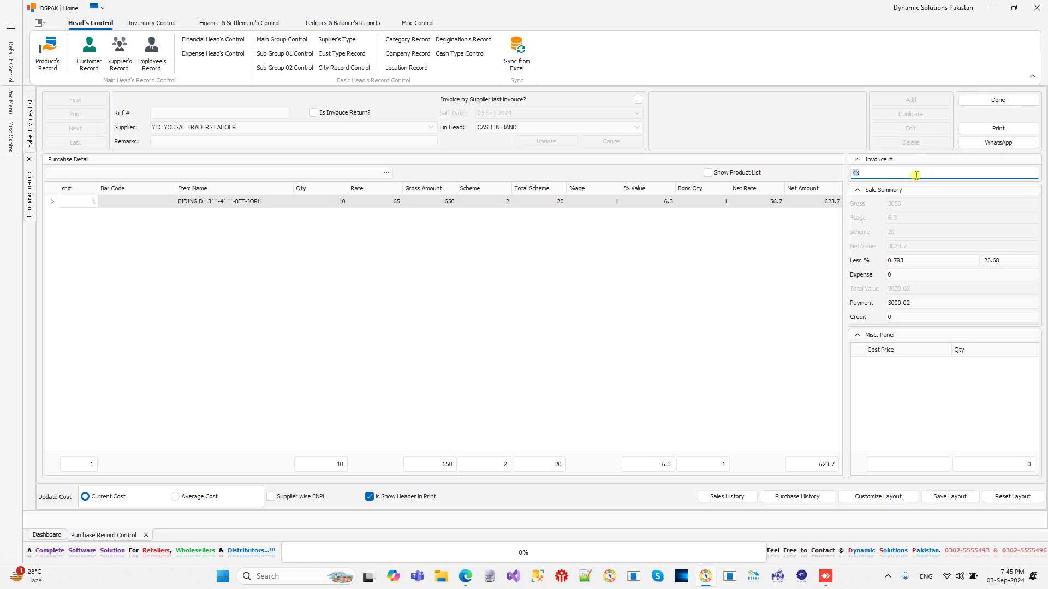
pyautogui.write('30')
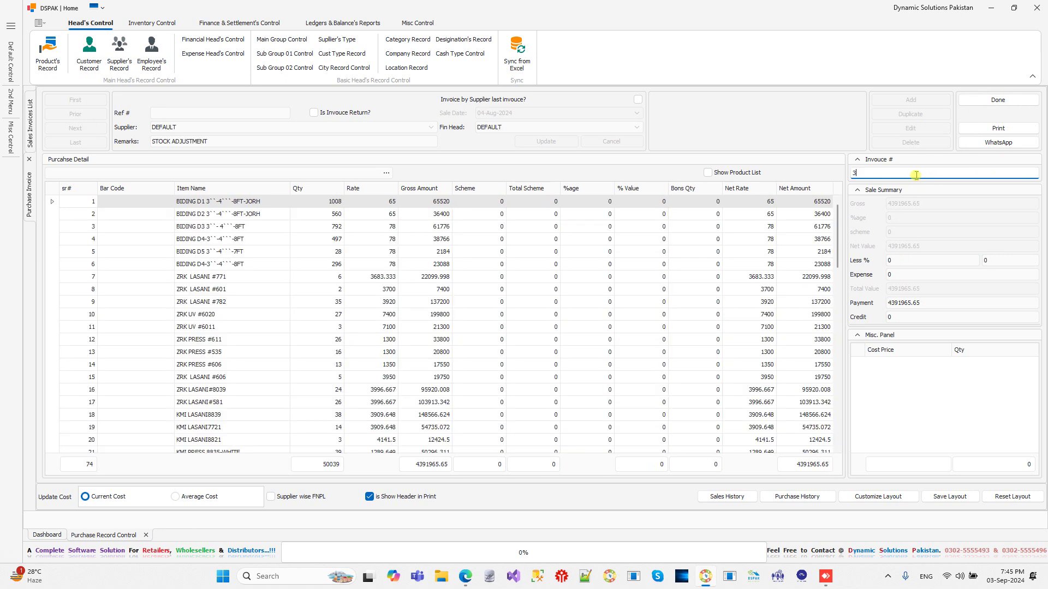
pyautogui.click(994, 102)
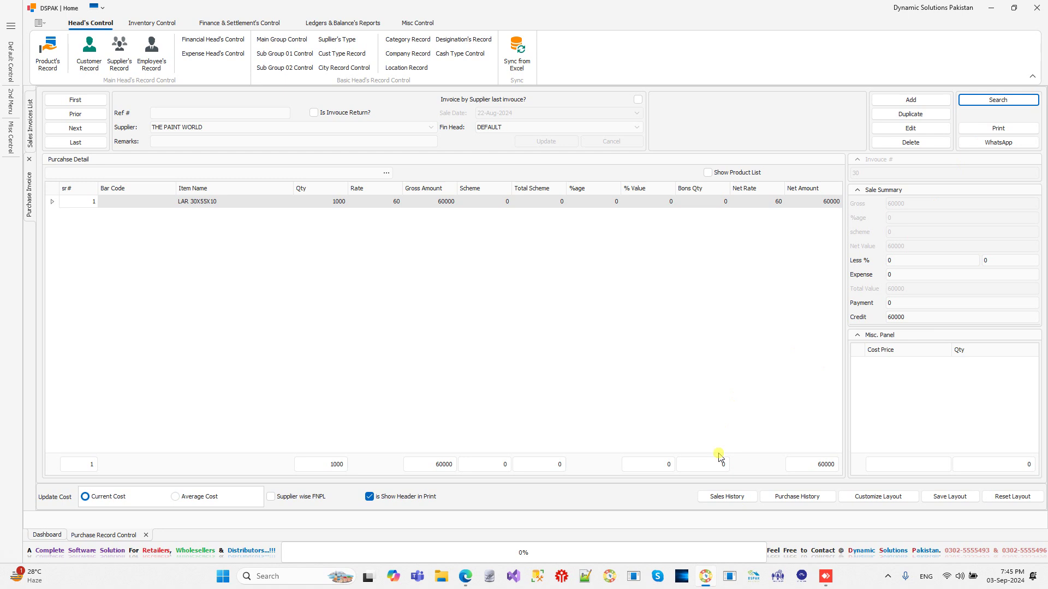
# - Open the sales history from the purchase invoice, set the start date to 01-Aug-2023 and load the data
pyautogui.click(720, 498)
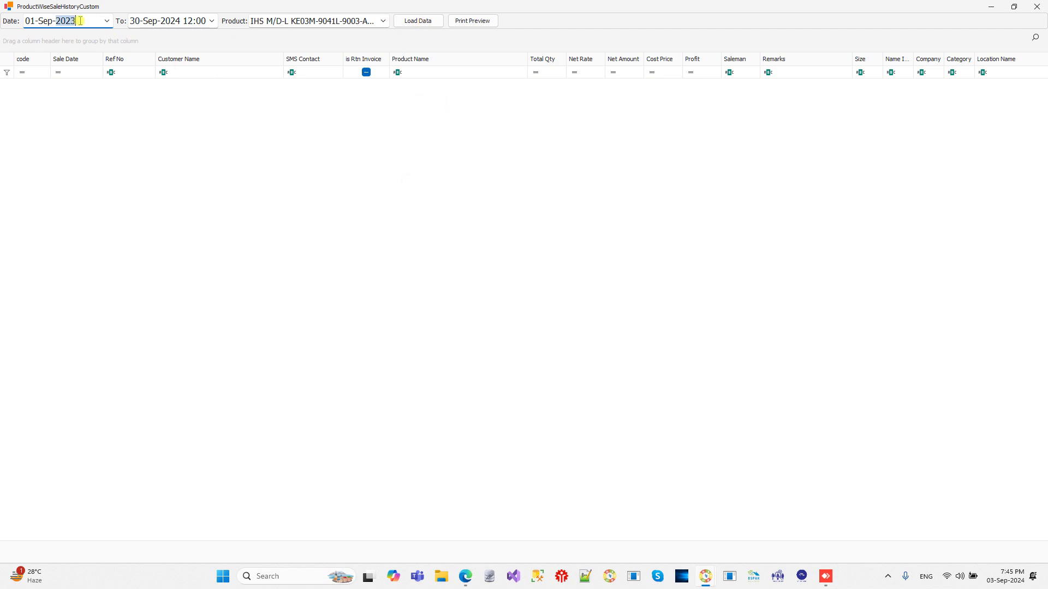
pyautogui.press('Left')
pyautogui.press('Down')
pyautogui.click(63, 21)
pyautogui.click(395, 23)
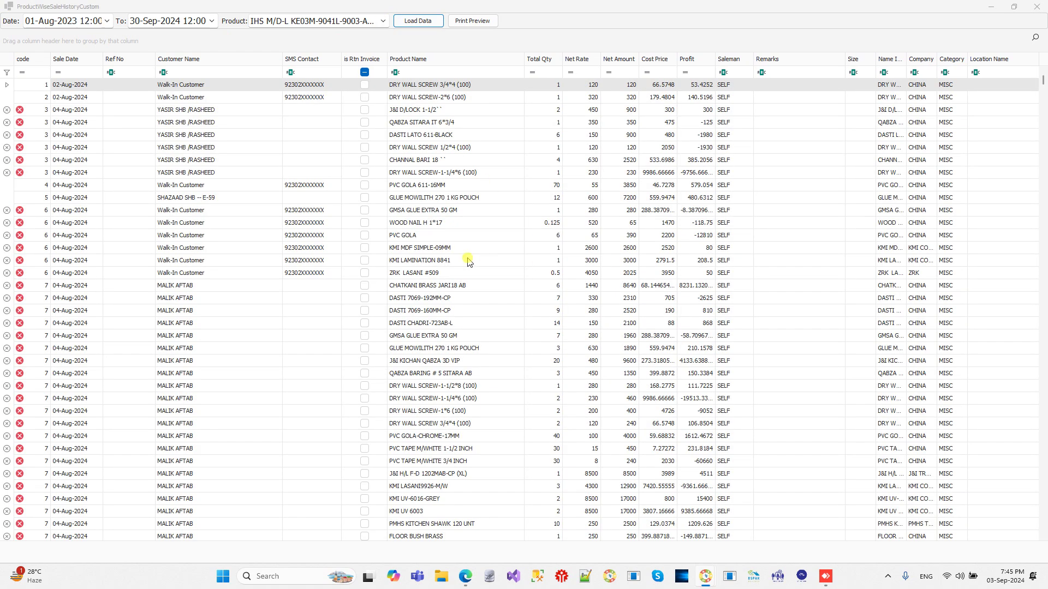
# - Browse the loaded sales history, filter the product names by GMSA and close the sales history
pyautogui.click(620, 325)
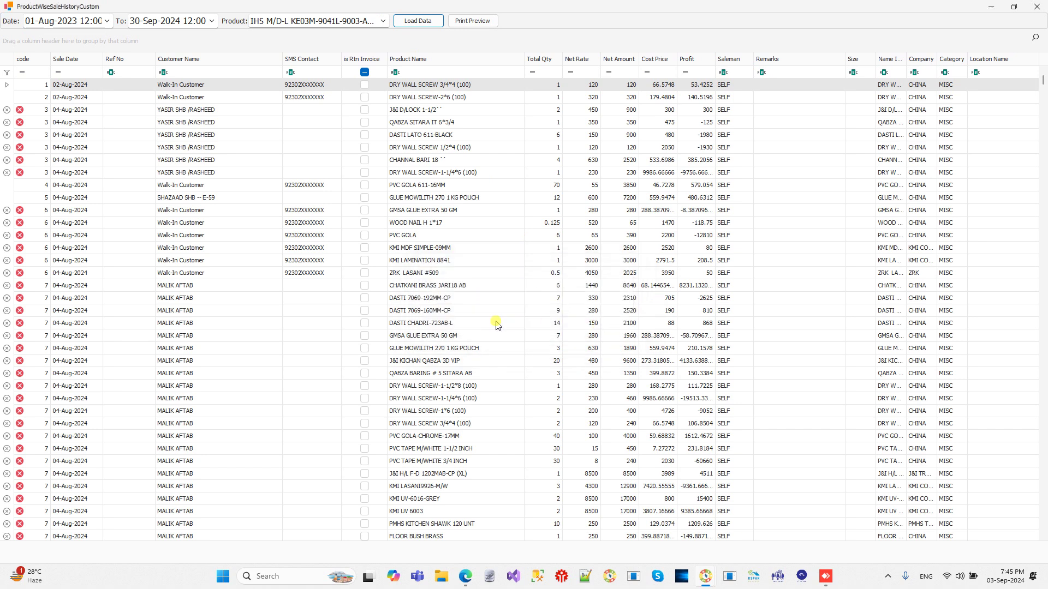
pyautogui.click(497, 323)
pyautogui.scroll(-5, 519, 239)
pyautogui.scroll(3, 517, 236)
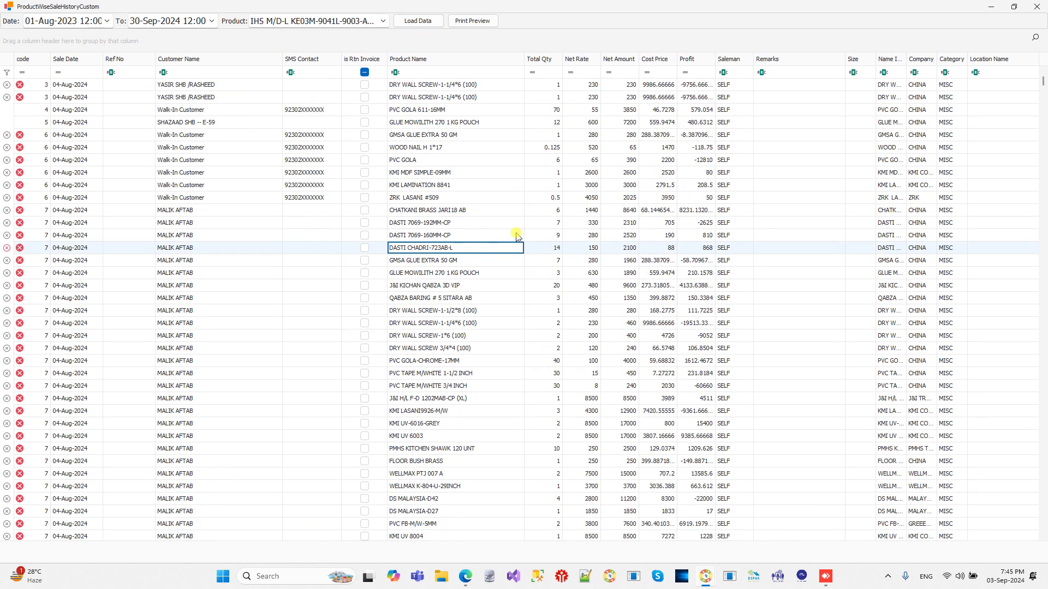
pyautogui.scroll(3, 517, 236)
pyautogui.click(440, 73)
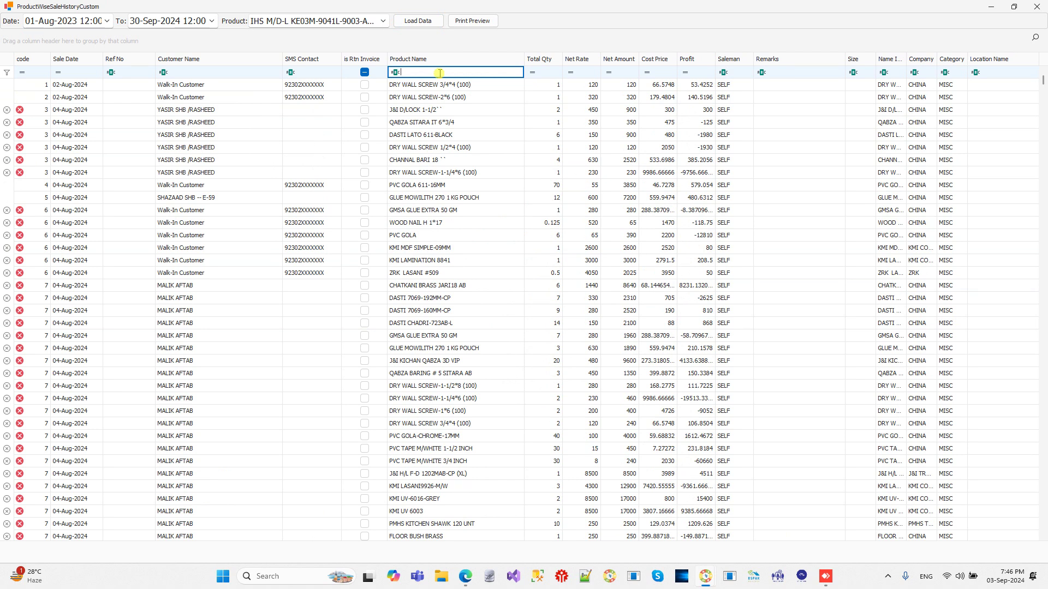
pyautogui.write('GMSA')
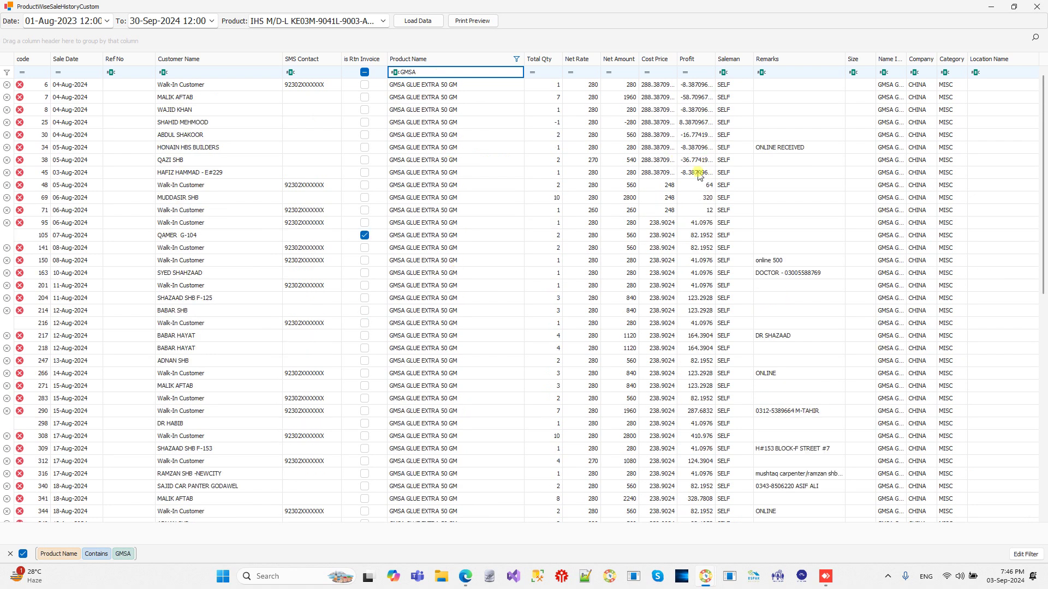
pyautogui.click(1036, 6)
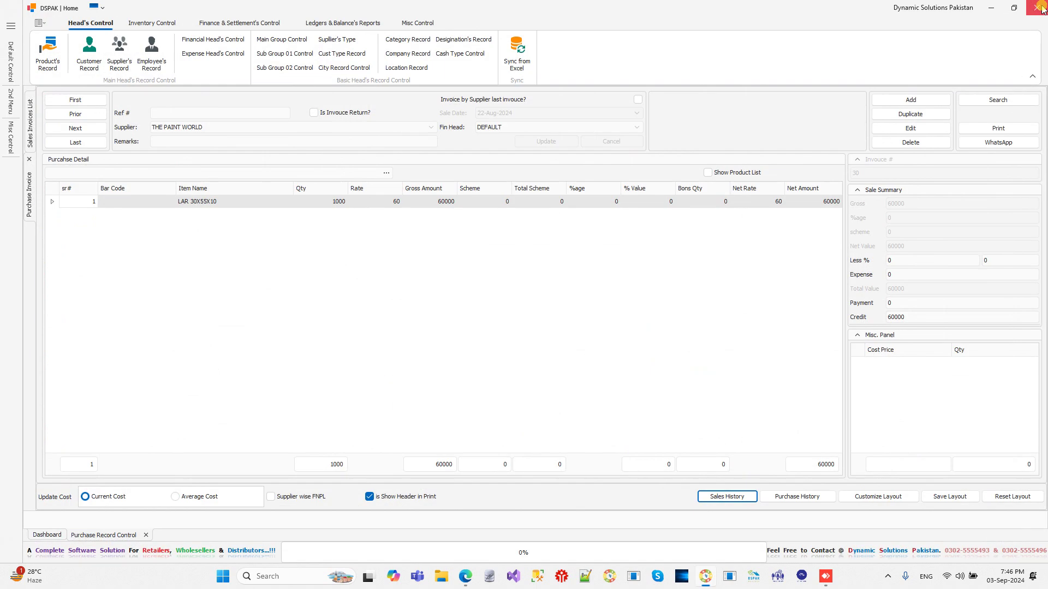
# - Open the purchase history and set its start date to 01-Sep-2022
pyautogui.click(786, 495)
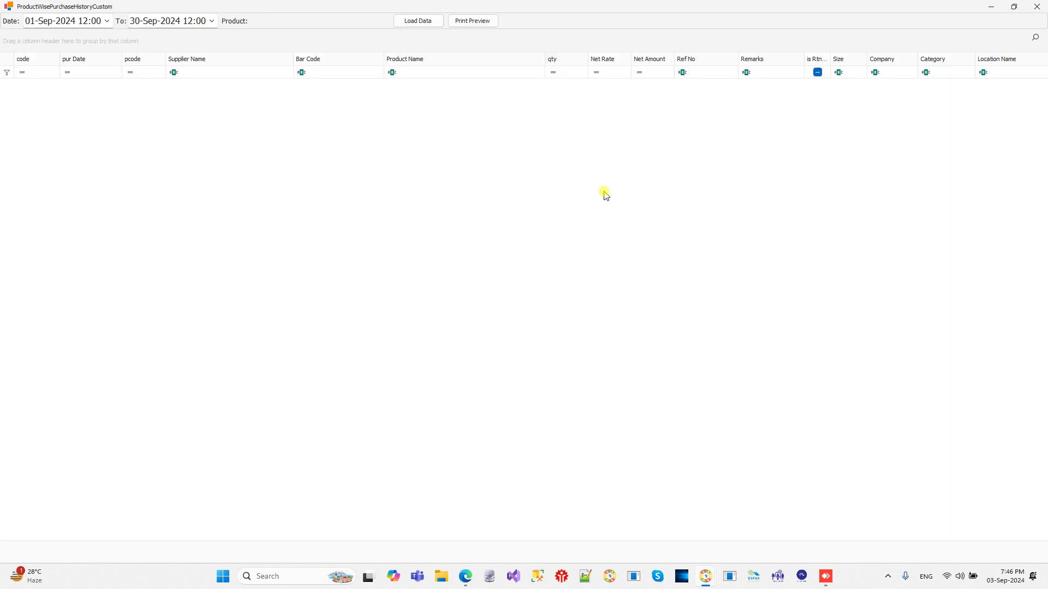
pyautogui.click(67, 21)
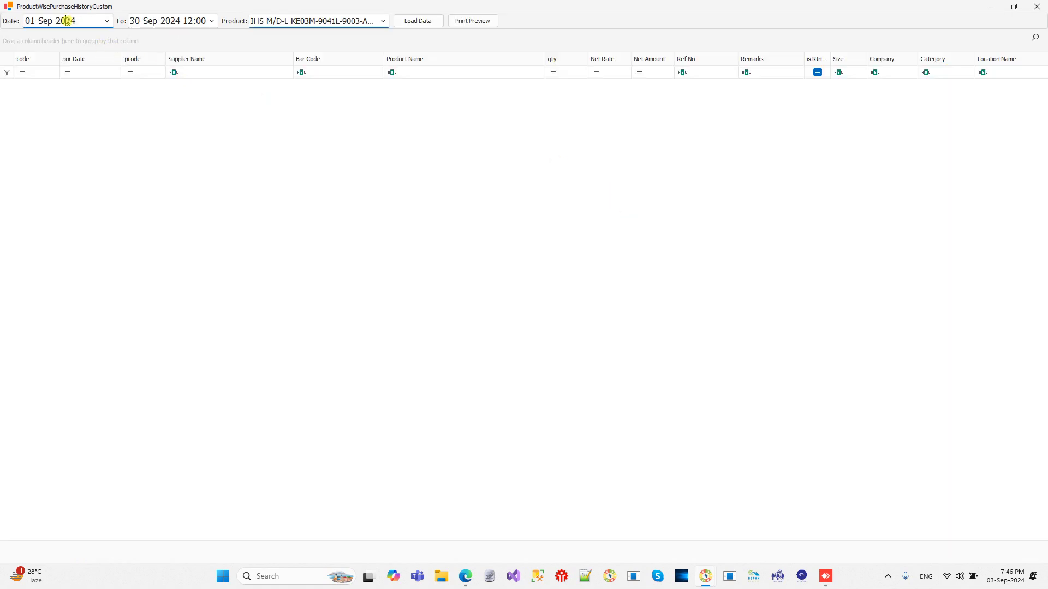
pyautogui.click(67, 21)
pyautogui.scroll(-2, 68, 21)
# - Load the purchase history for only the product IHS M/D-L KE03M-9041L-9003-AB, and close the purchase history
pyautogui.click(383, 21)
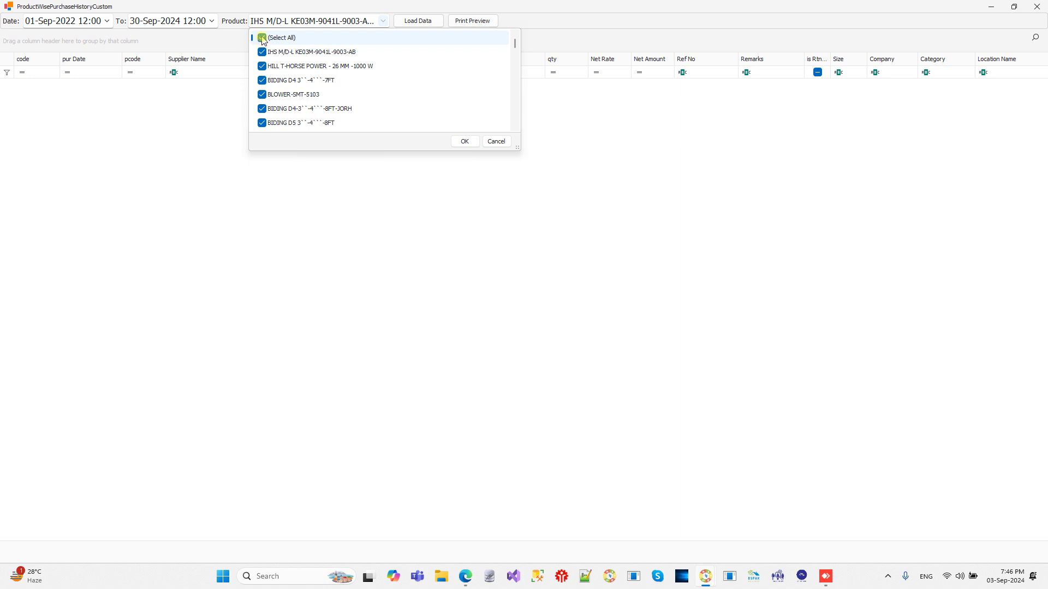
pyautogui.click(234, 44)
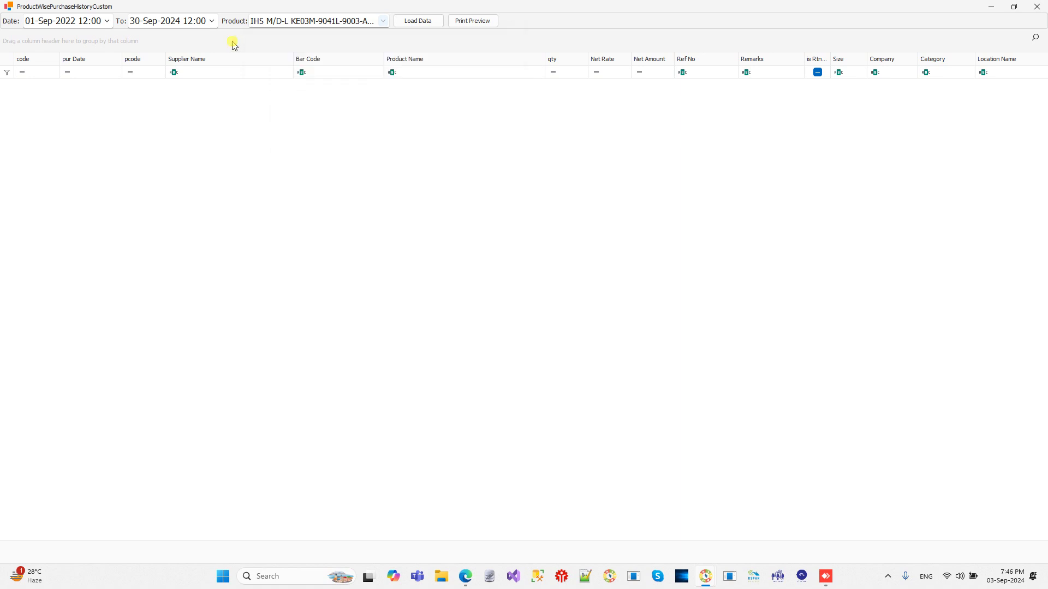
pyautogui.click(310, 24)
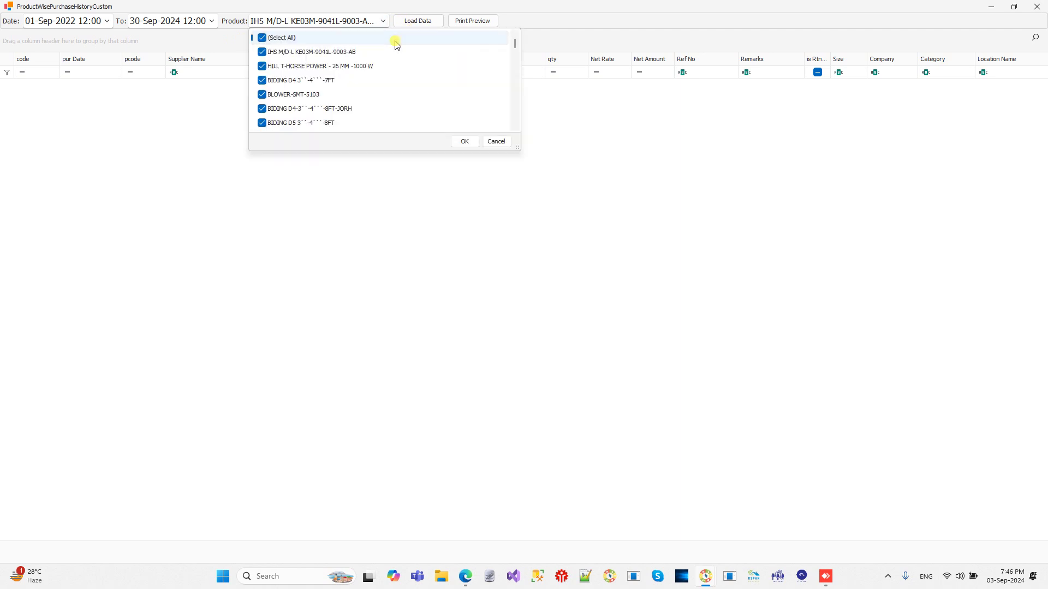
pyautogui.click(263, 38)
pyautogui.click(235, 42)
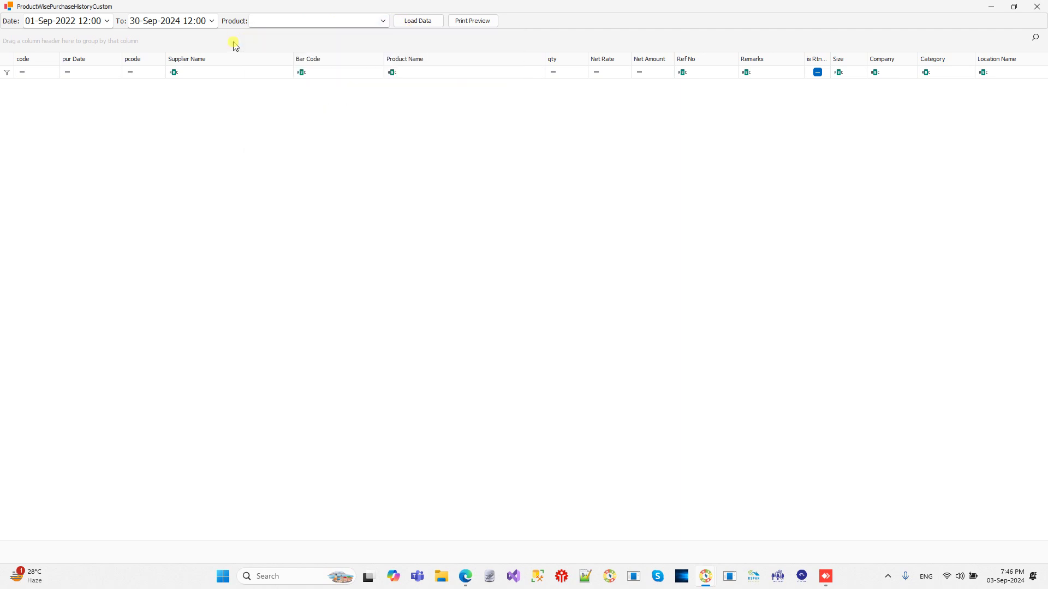
pyautogui.click(374, 22)
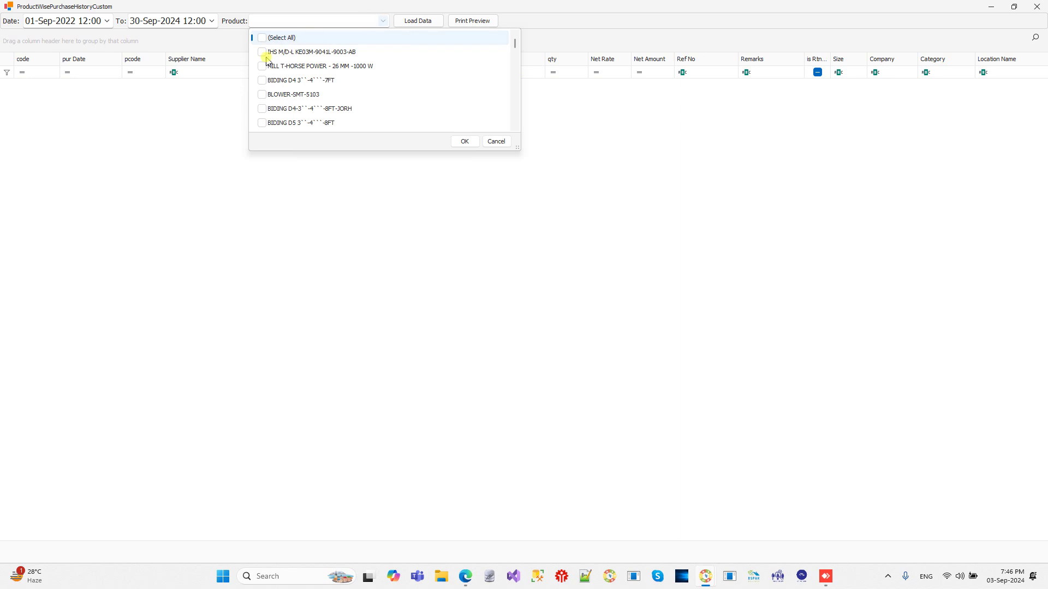
pyautogui.click(262, 53)
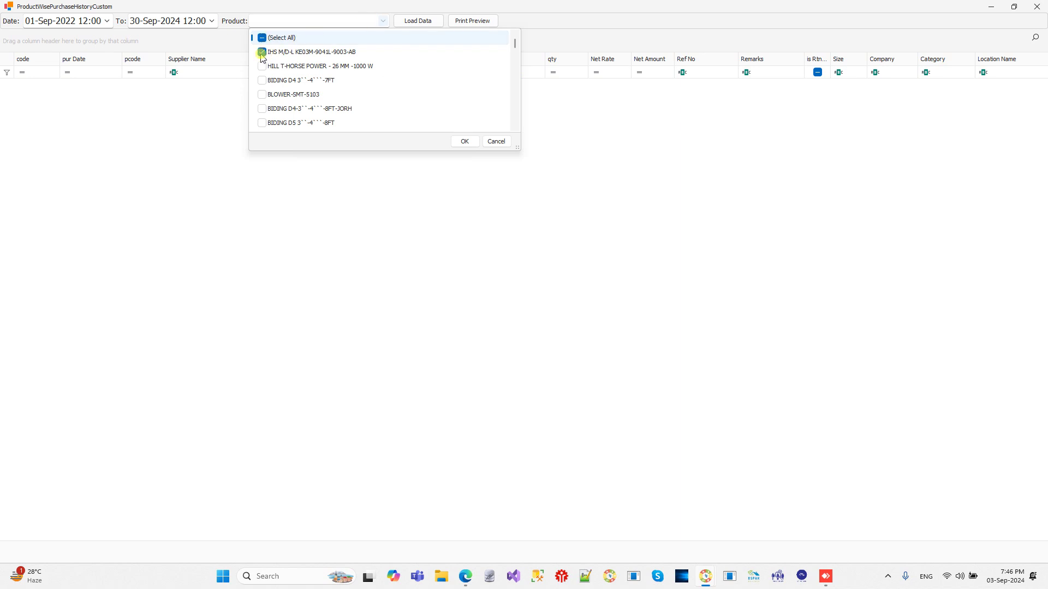
pyautogui.click(465, 141)
pyautogui.click(417, 21)
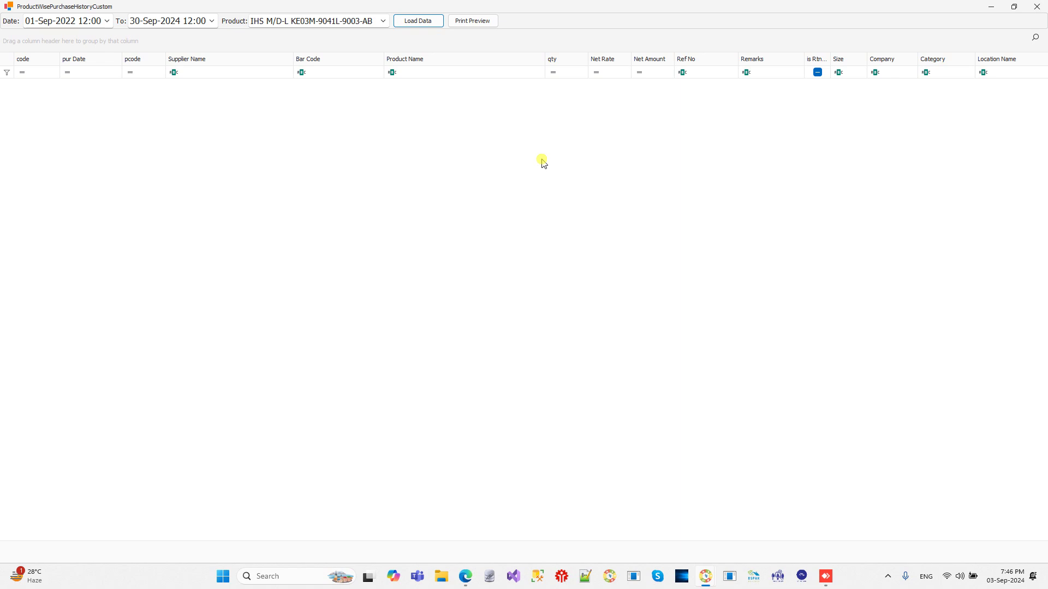
pyautogui.click(1037, 8)
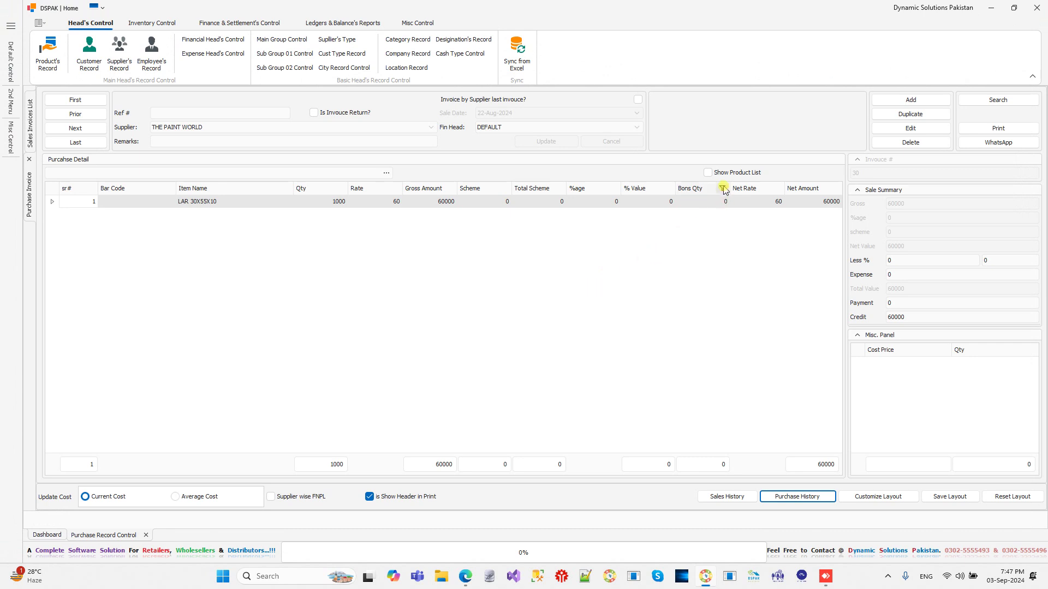
# - Show the product list and start a purchase invoice with BIDING D5 8FT and 7FT, BLOWER-SMT-5103, BIDING D4 8FT-JORH and PLIERS CUTTER - 6 INCH - PRIDE
pyautogui.click(708, 173)
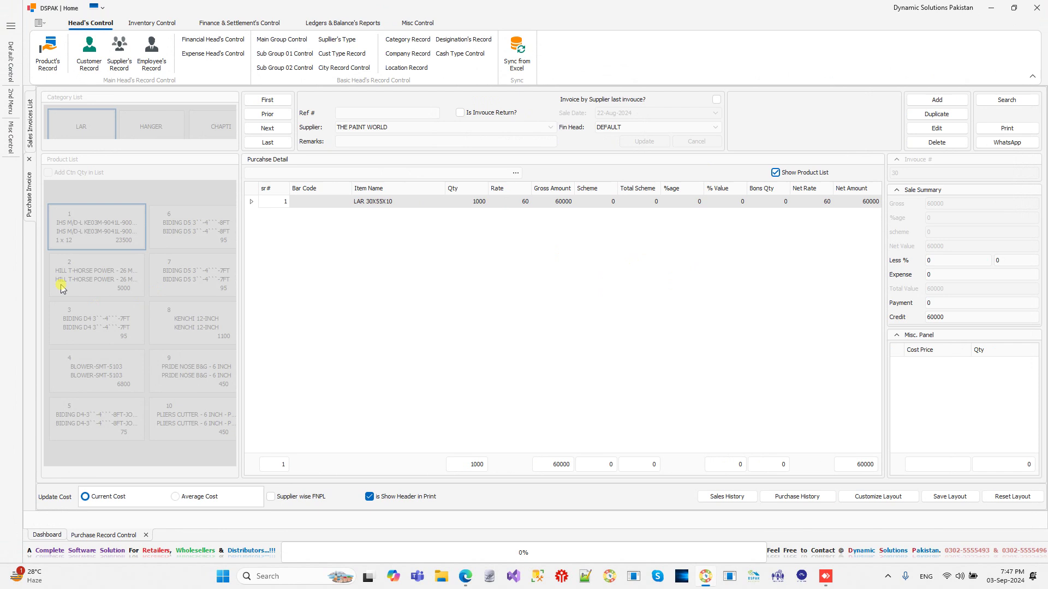
pyautogui.click(948, 100)
pyautogui.click(216, 224)
pyautogui.click(200, 282)
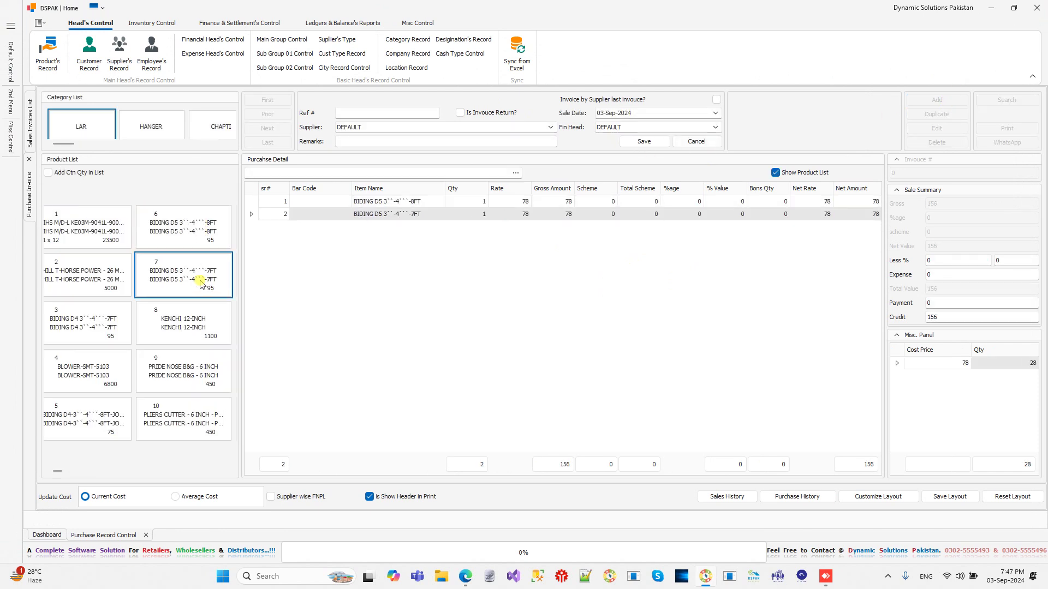
pyautogui.click(98, 376)
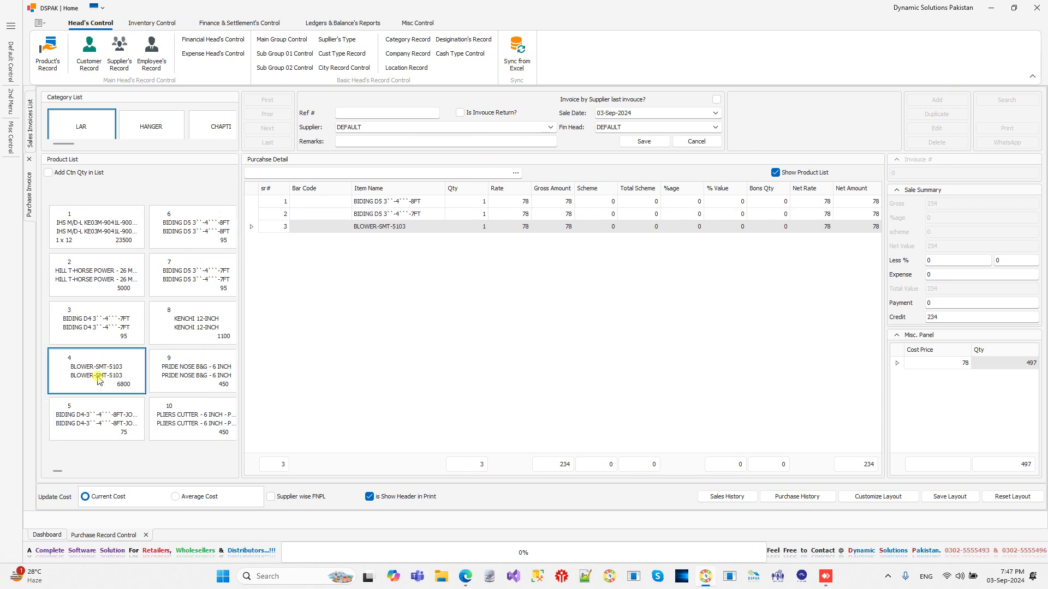
pyautogui.click(104, 423)
pyautogui.click(178, 419)
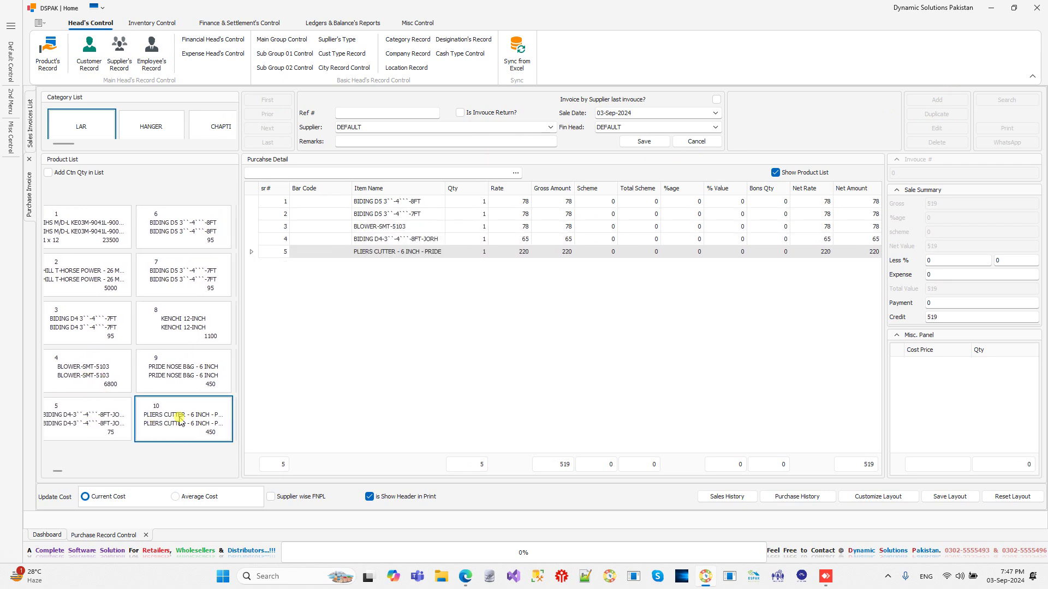
# - Add two DARAZ and three ANNA BNNA locks from the LOCKS category to the invoice, enabling Add Ctn Qty in List after the second lock
pyautogui.click(149, 127)
pyautogui.click(205, 130)
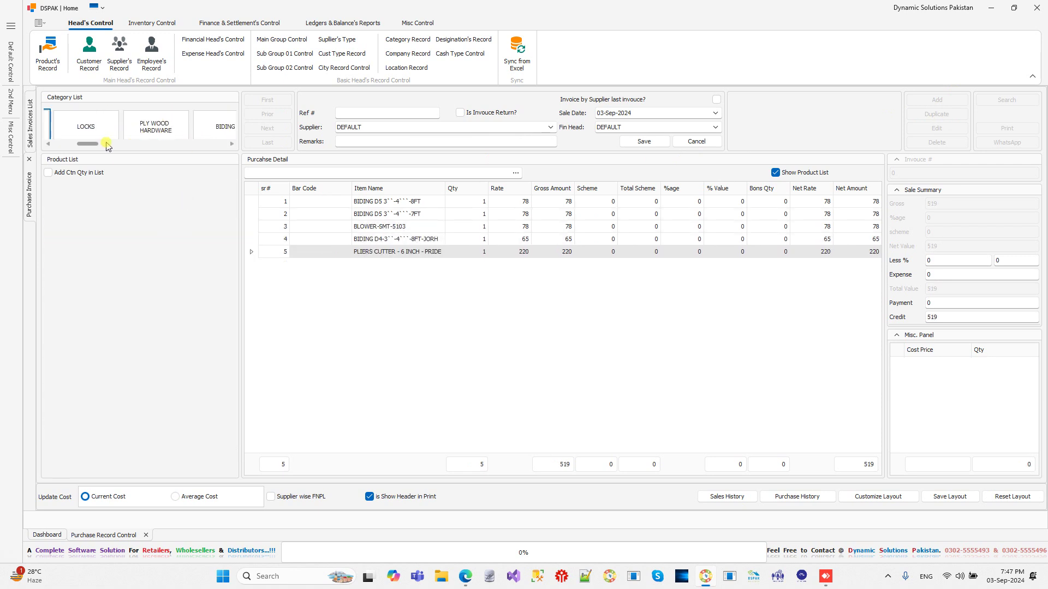
pyautogui.scroll(-2, 98, 128)
pyautogui.click(76, 129)
pyautogui.click(116, 273)
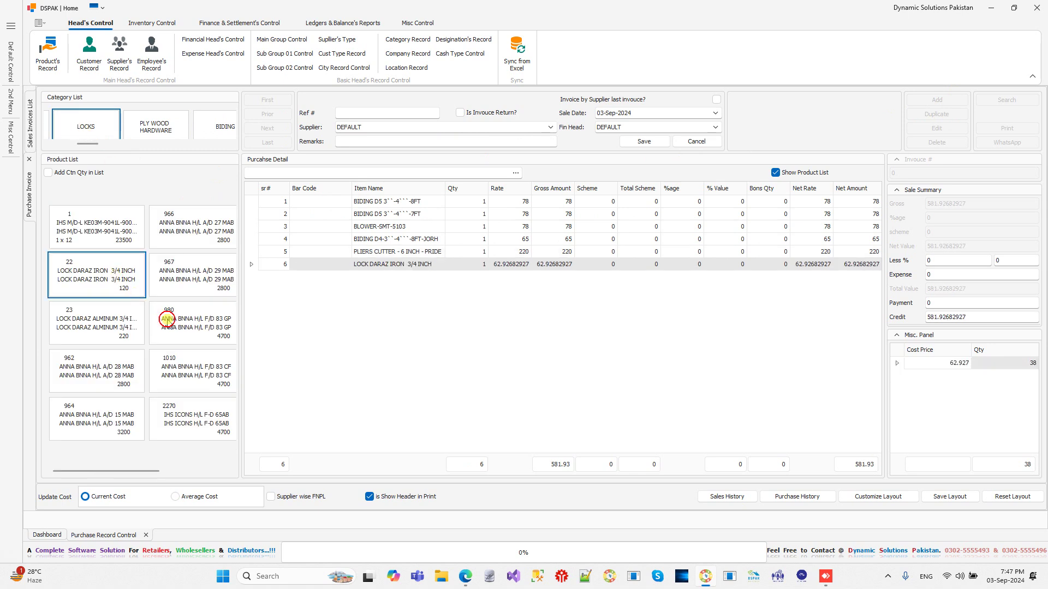
pyautogui.click(164, 320)
pyautogui.click(76, 174)
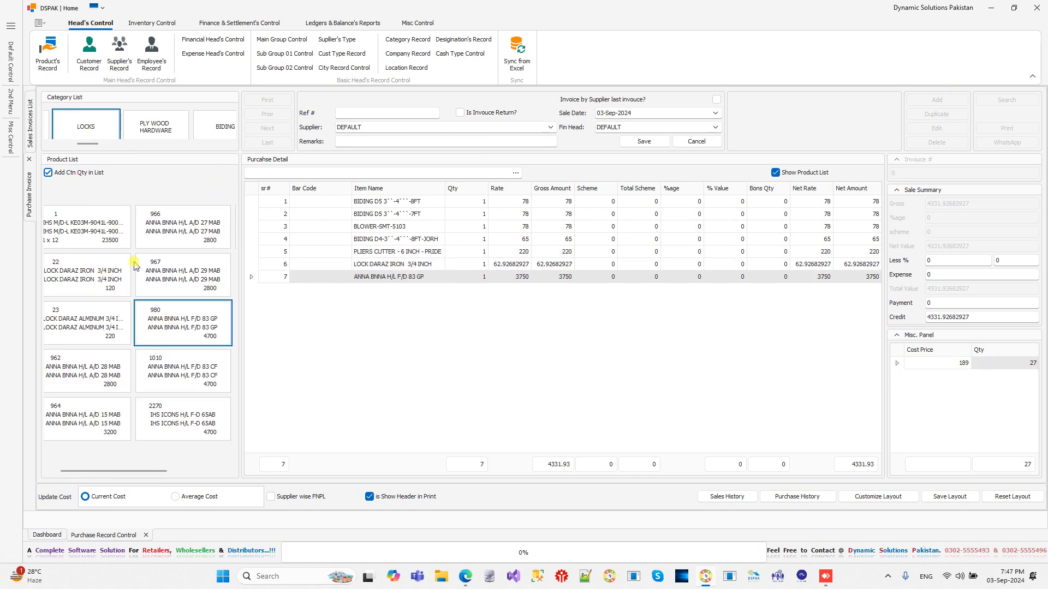
pyautogui.click(160, 356)
pyautogui.click(117, 364)
pyautogui.click(99, 344)
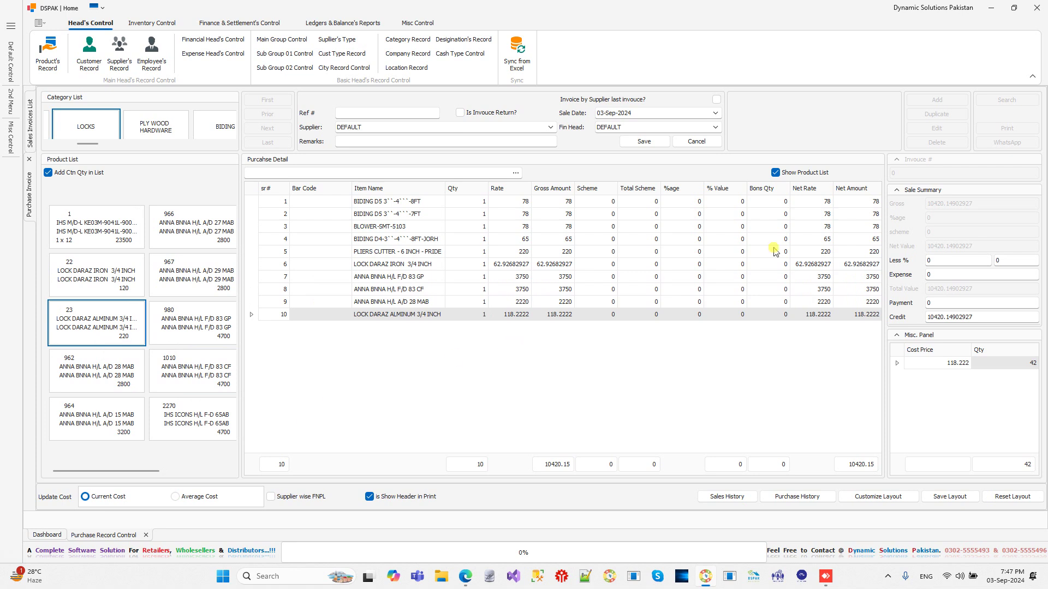
# - Cancel the new purchase invoice, hide the product list and close the Purchase Invoice tab
pyautogui.click(697, 143)
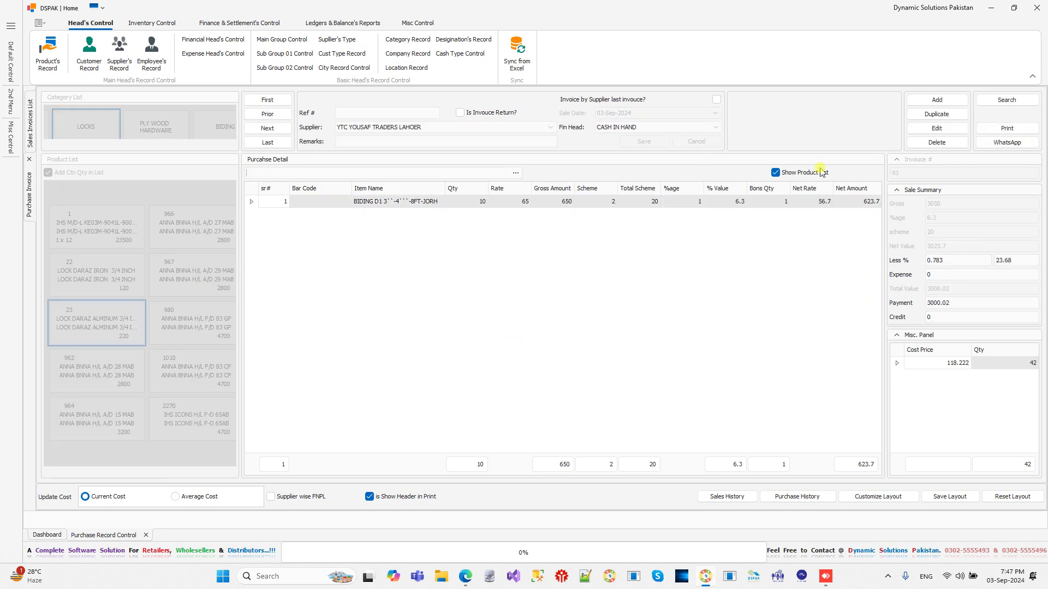
pyautogui.click(801, 172)
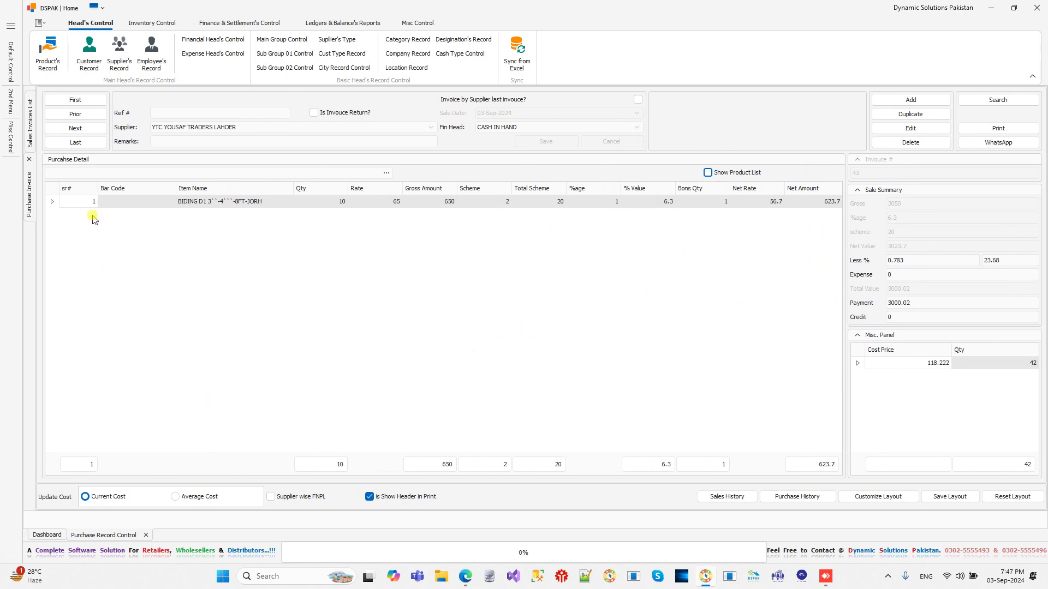
pyautogui.click(30, 161)
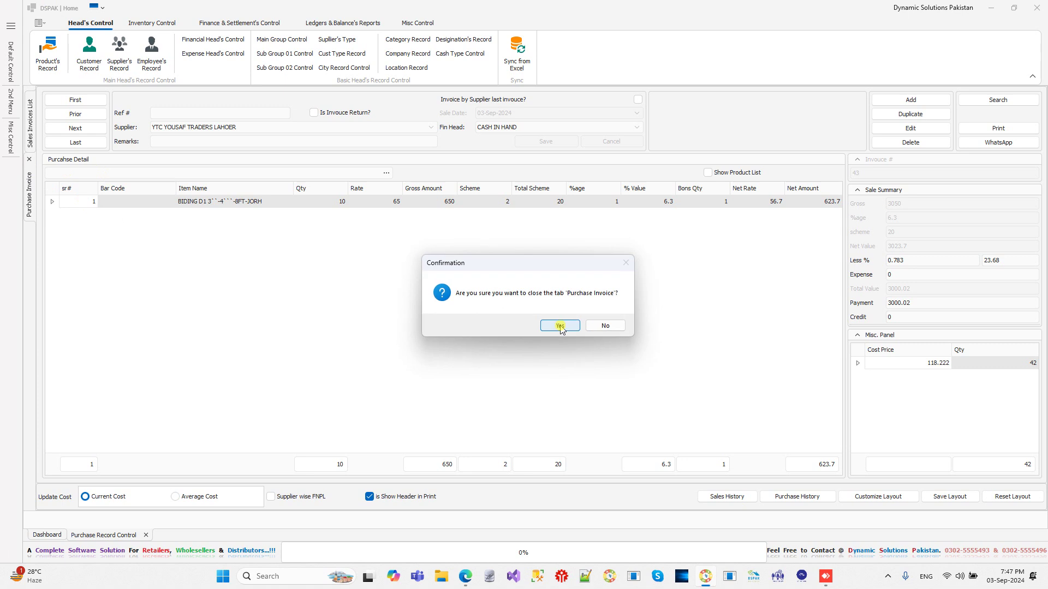
pyautogui.click(561, 326)
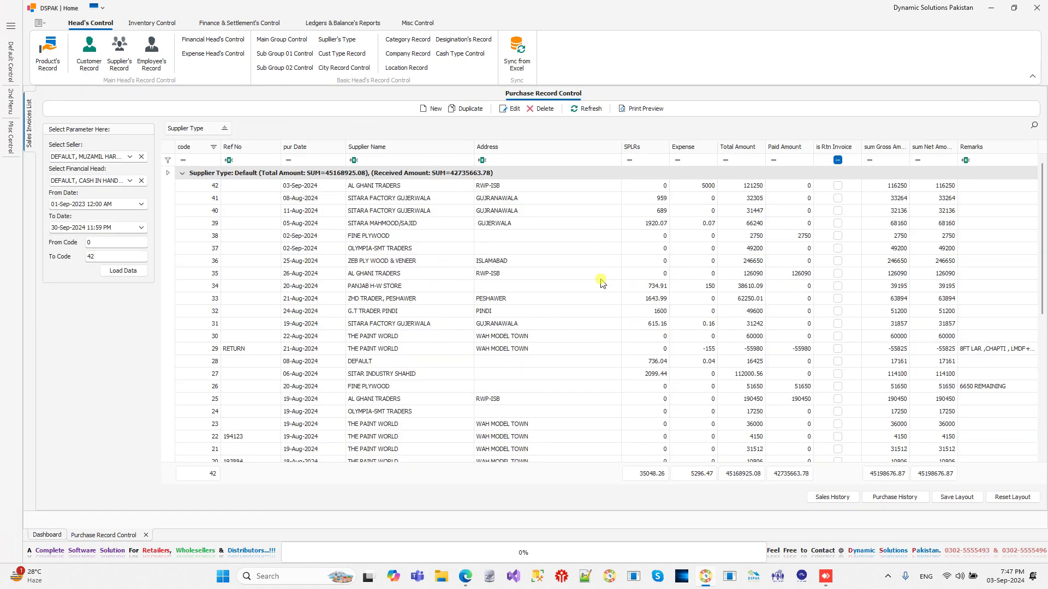
# - Open the ZHD TRADER, PESHAWER purchase invoice dated 21-Aug-2024 from the purchase records and cancel its editing
pyautogui.click(435, 289)
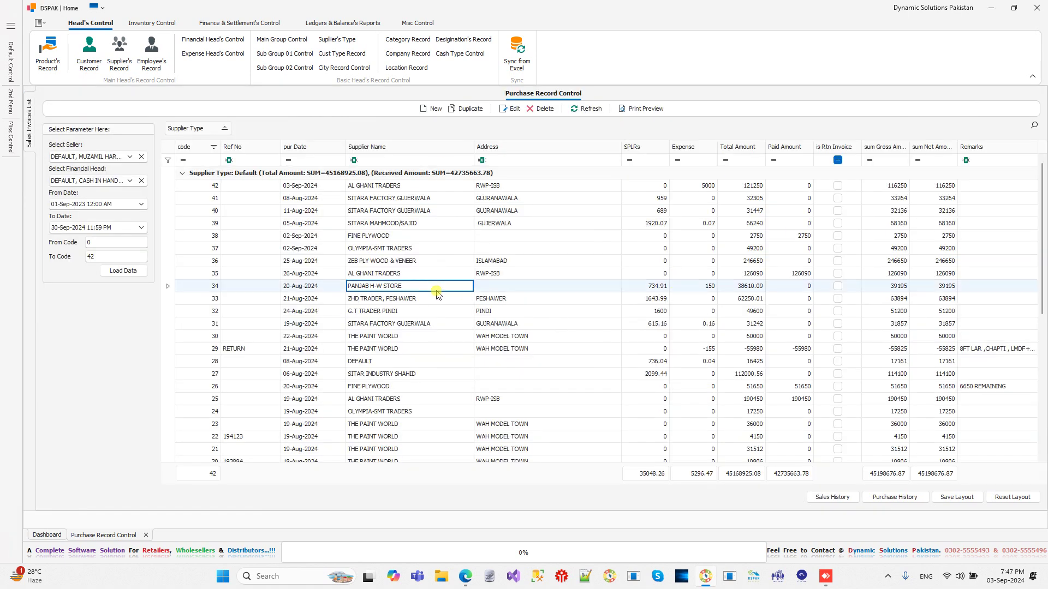
pyautogui.doubleClick(377, 299)
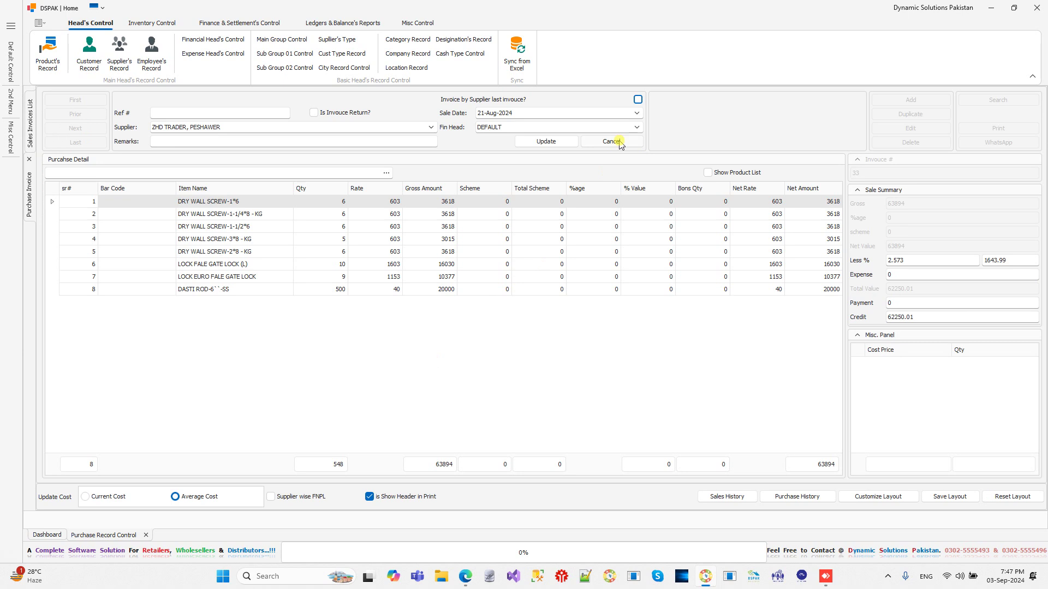
pyautogui.click(618, 143)
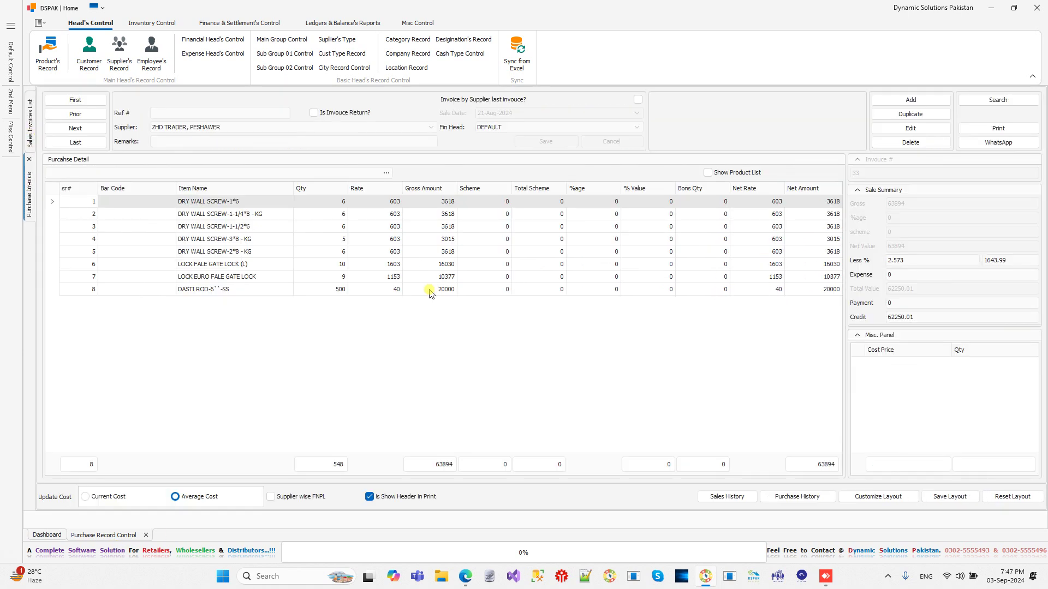
# - Close Purchase Record Control and open Sales Record Control
pyautogui.click(146, 535)
pyautogui.click(564, 326)
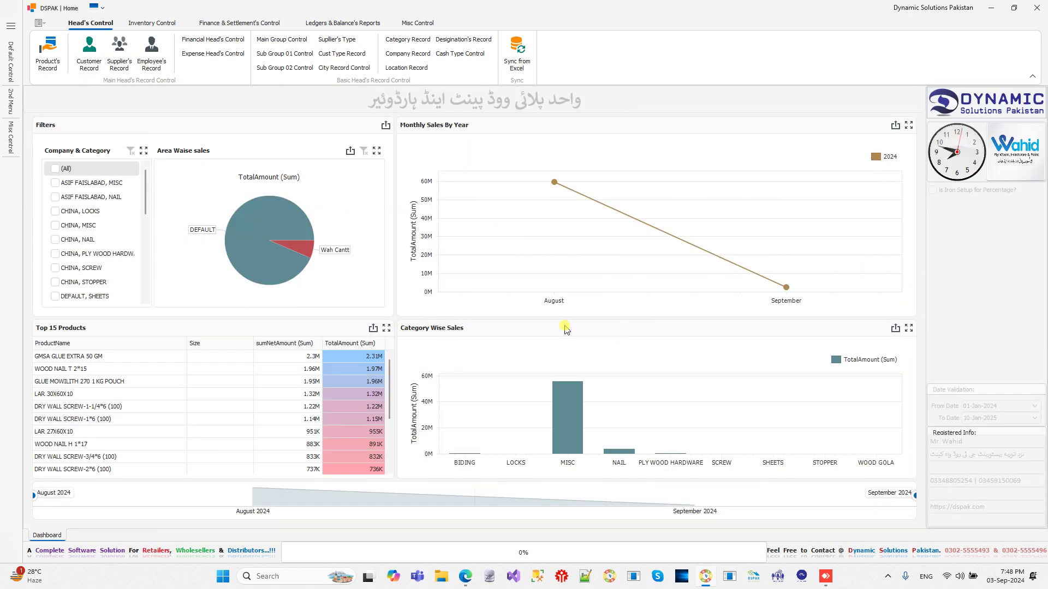
pyautogui.click(151, 24)
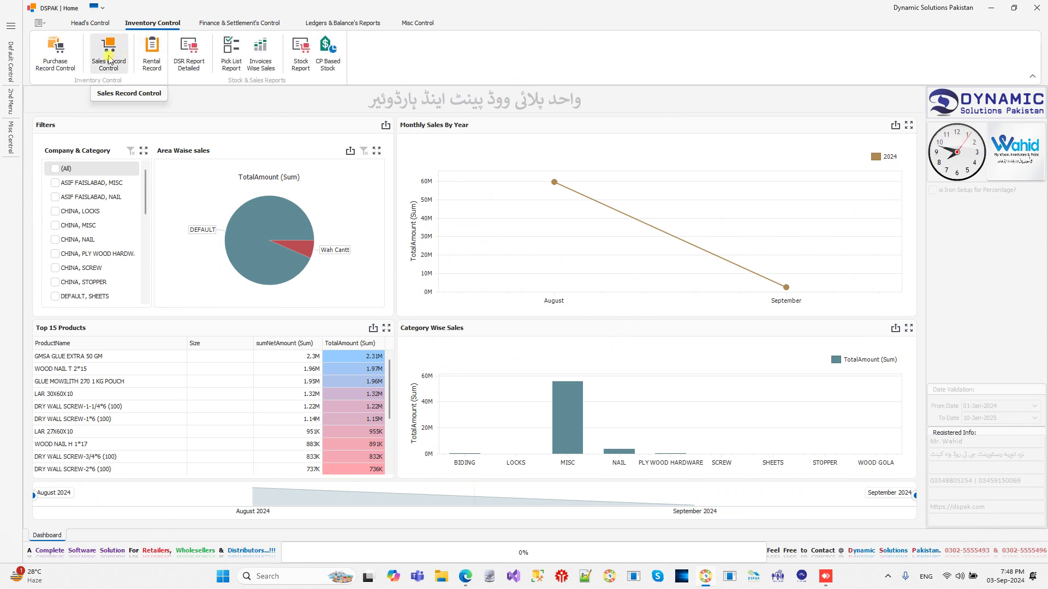
pyautogui.click(108, 59)
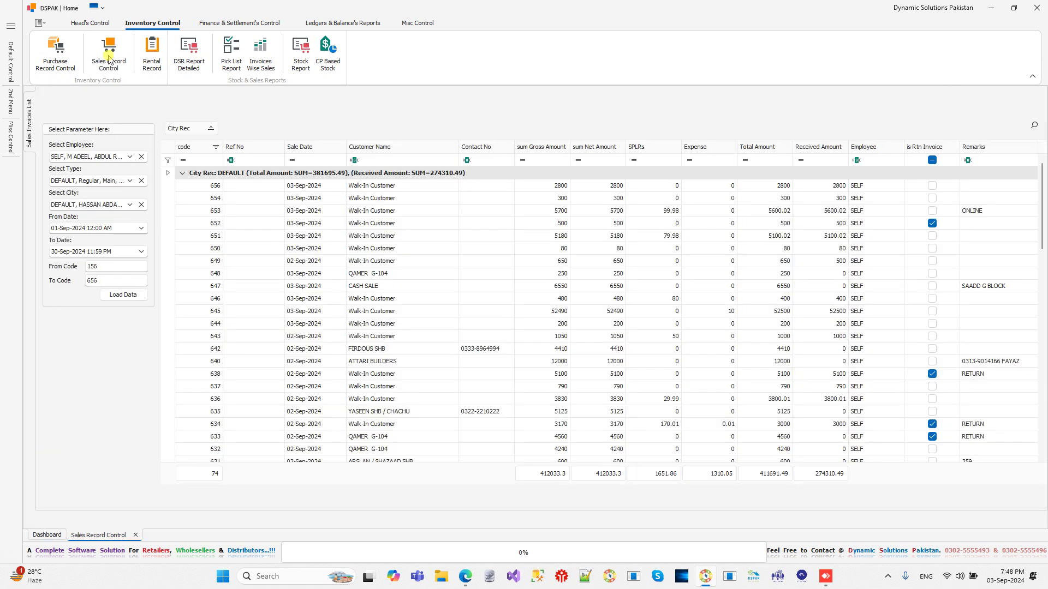
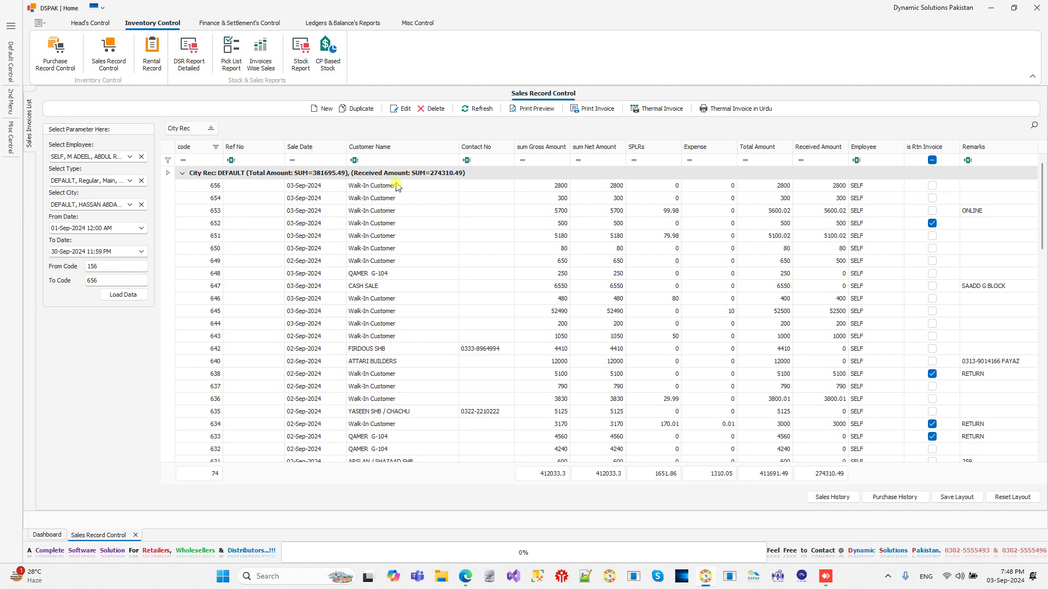
# - Examine the September 2024 sales records across the DEFAULT and Wah Cantt city groups, including their amounts and return flags
pyautogui.scroll(-5, 529, 293)
pyautogui.scroll(-5, 529, 293)
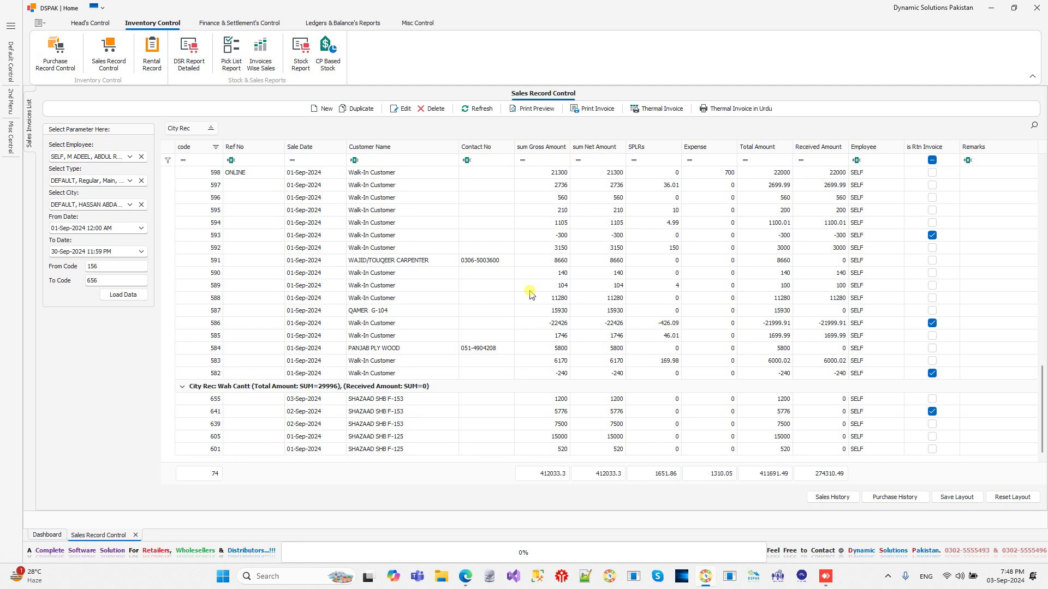
pyautogui.scroll(10, 530, 293)
pyautogui.scroll(-10, 529, 293)
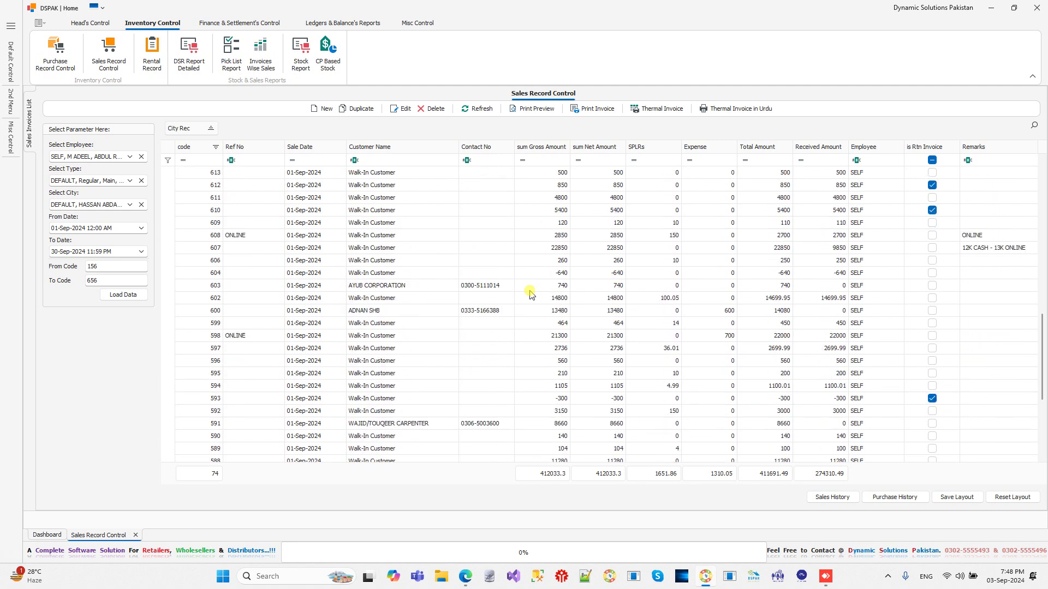
pyautogui.scroll(5, 529, 293)
pyautogui.scroll(3, 529, 293)
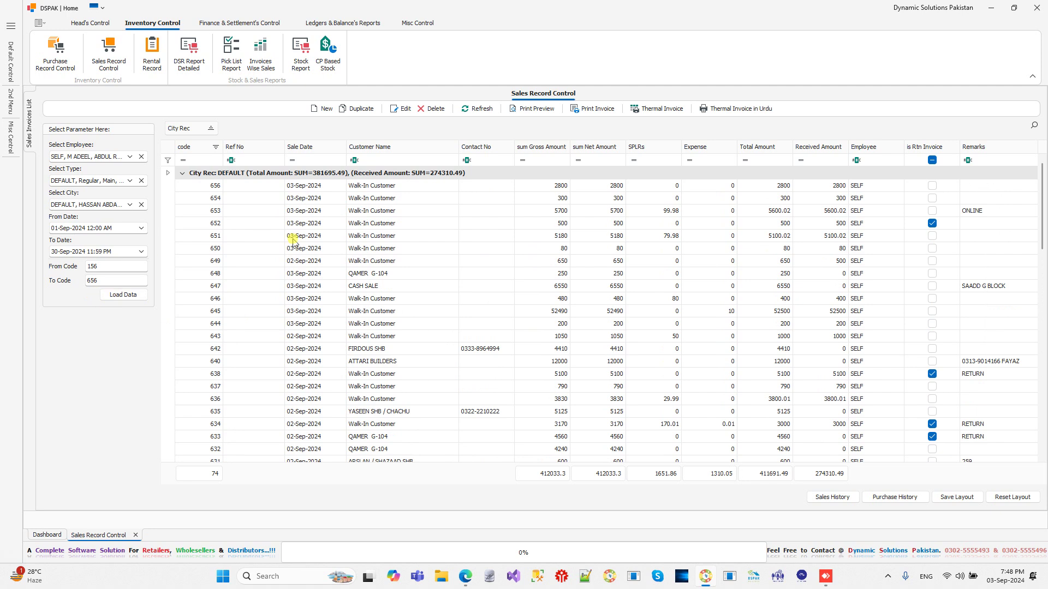
pyautogui.scroll(-15, 292, 235)
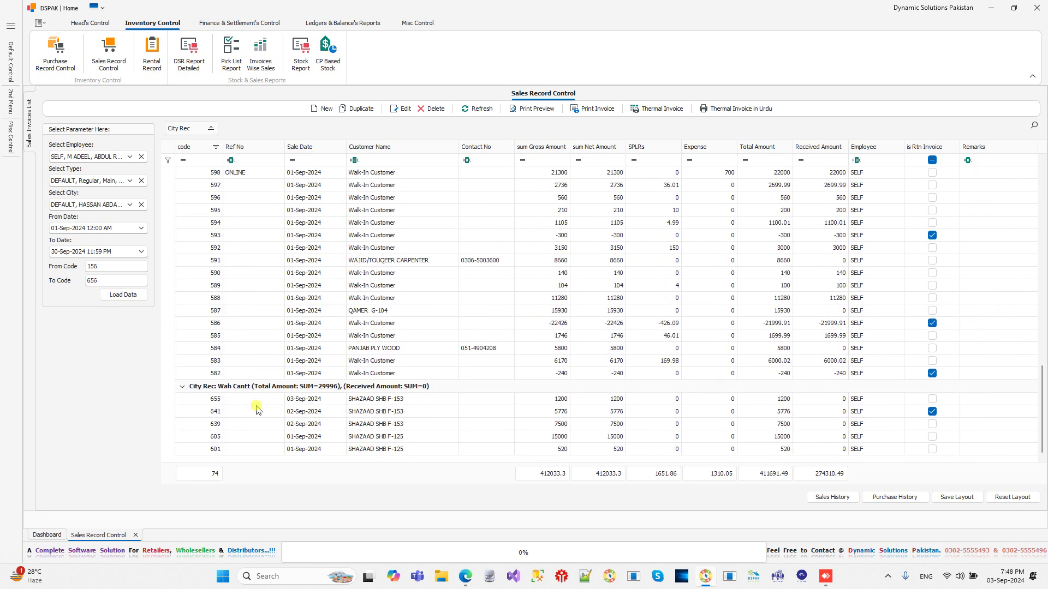
pyautogui.scroll(7, 271, 335)
pyautogui.scroll(10, 272, 335)
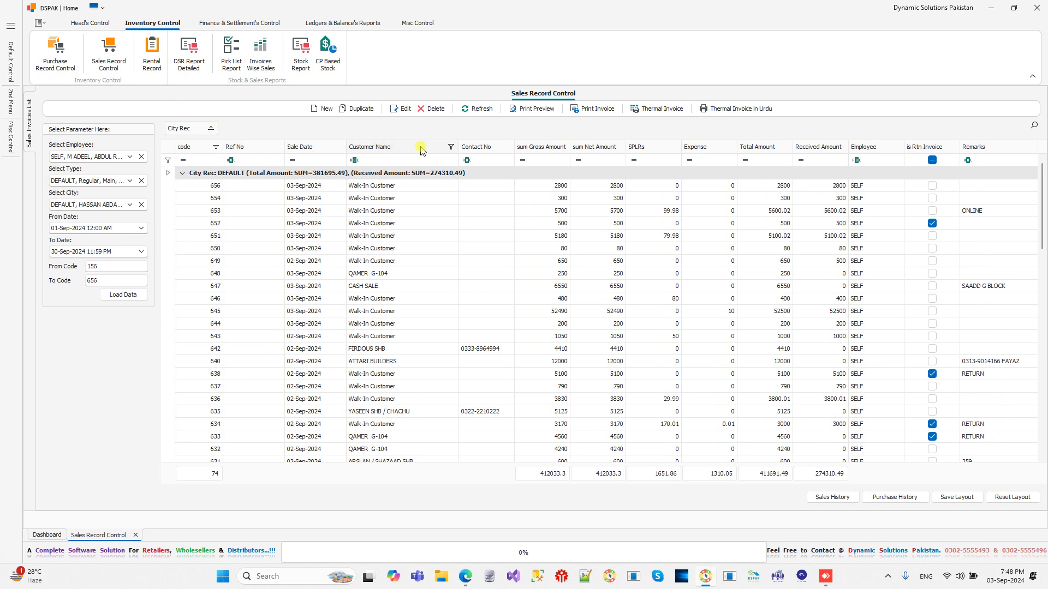
# - Open the Walk-In Customer sale of 300 dated 03-Sep-2024 from the sales records and cancel its editing
pyautogui.doubleClick(417, 200)
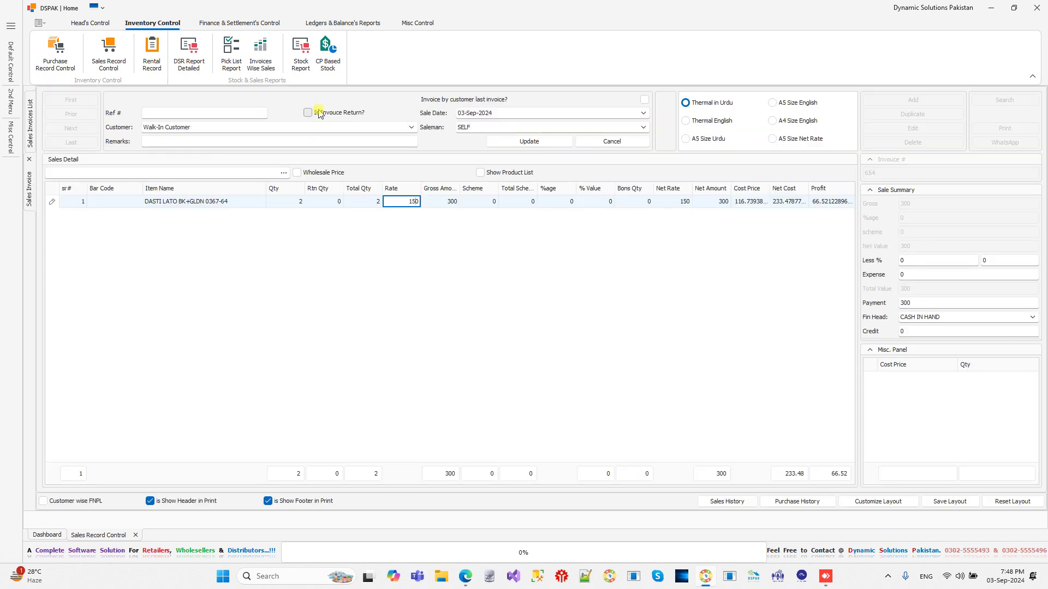
pyautogui.click(588, 139)
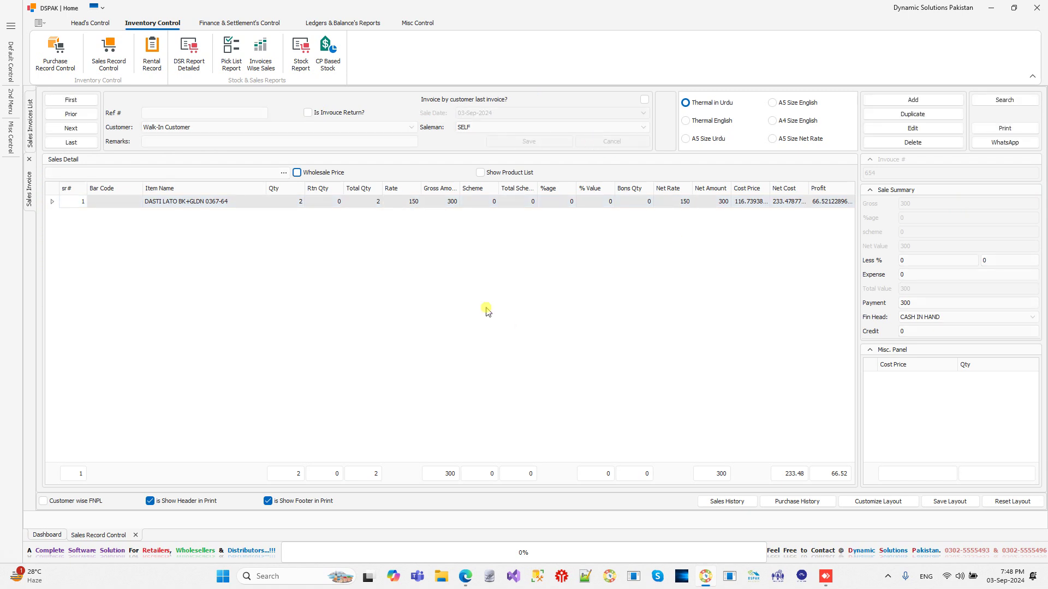
# - Go to the last sales invoice, browse back through earlier ones, and move forward again to the nine-item Walk-In Customer invoice
pyautogui.click(74, 143)
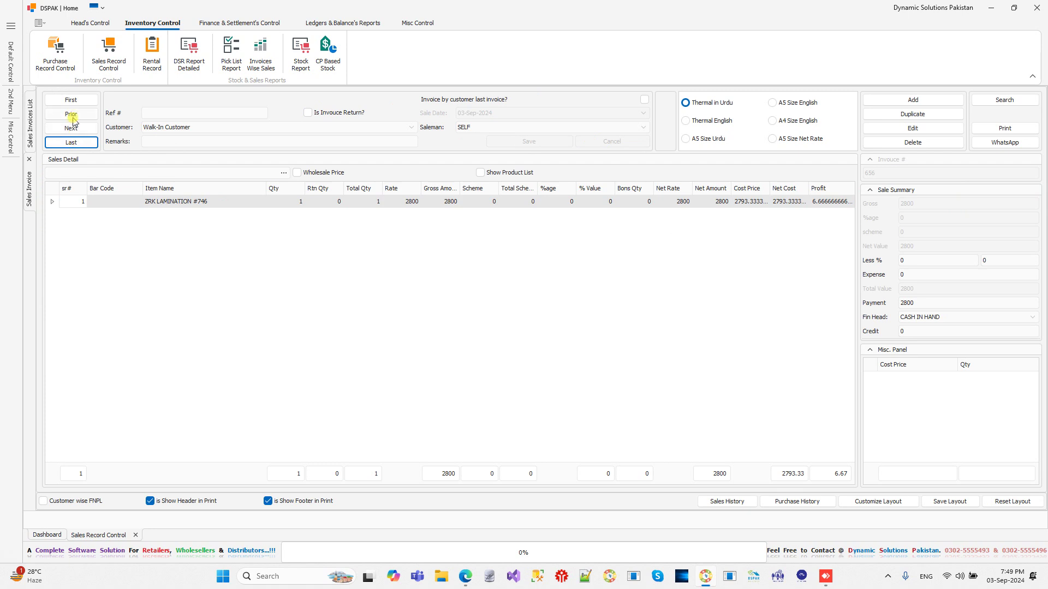
pyautogui.click(74, 116)
pyautogui.click(74, 115)
pyautogui.click(74, 116)
pyautogui.click(74, 116)
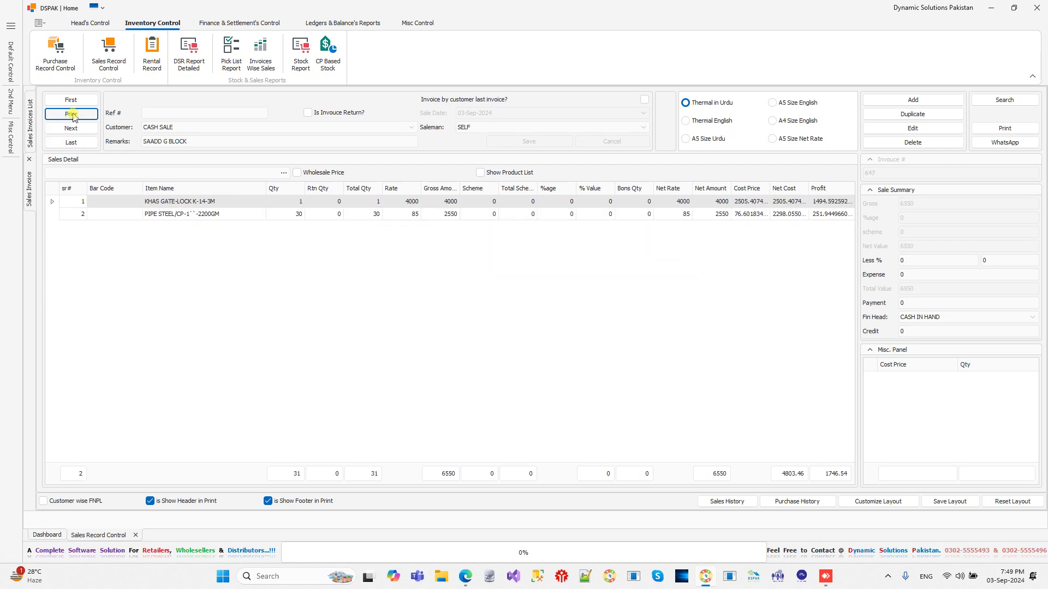
pyautogui.click(74, 115)
pyautogui.click(70, 129)
pyautogui.click(70, 130)
pyautogui.click(69, 131)
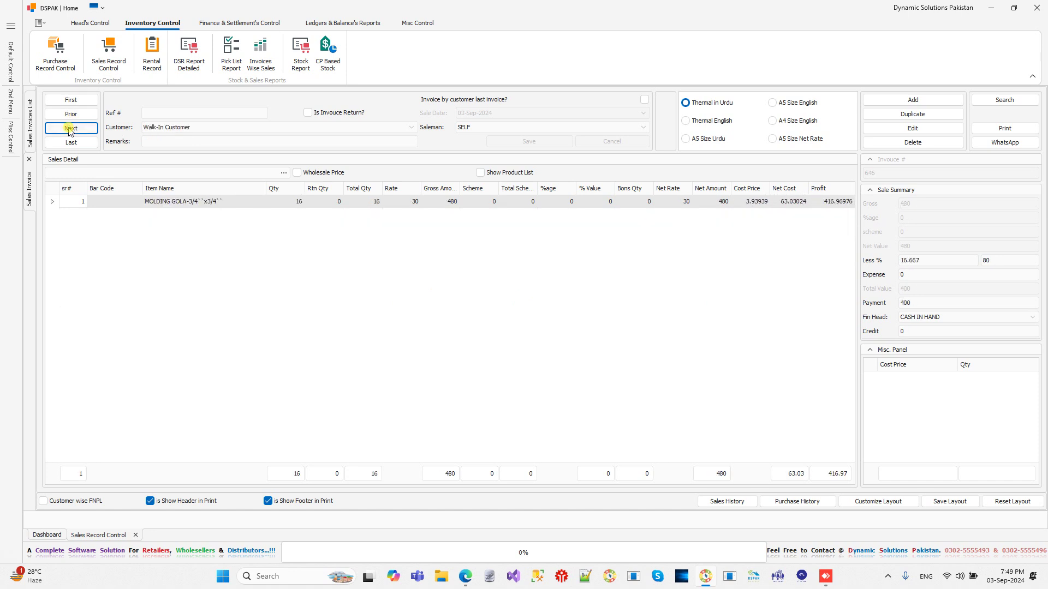
pyautogui.click(70, 130)
pyautogui.click(71, 130)
pyautogui.click(70, 130)
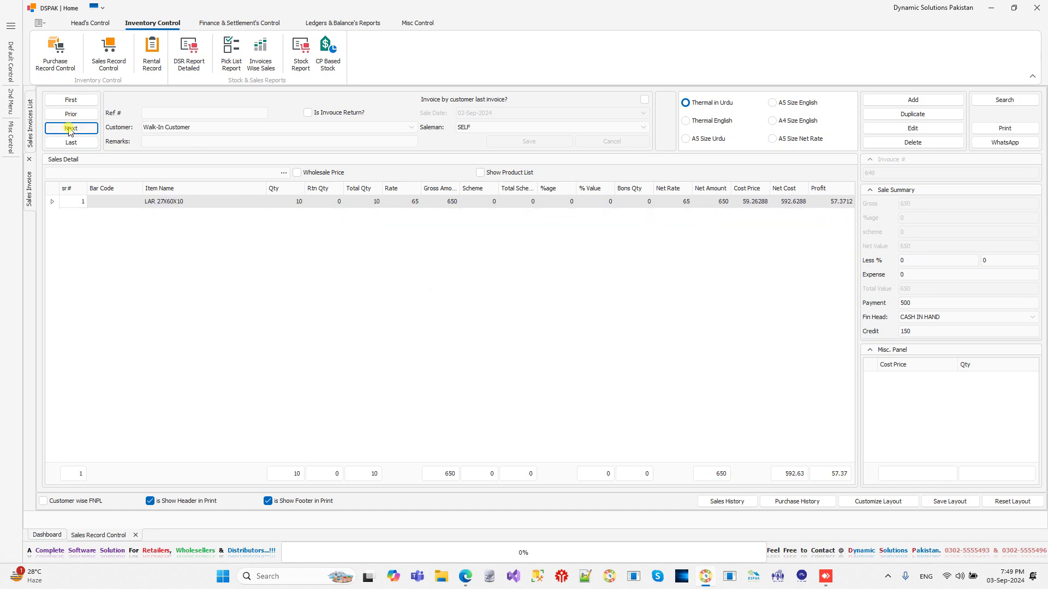
pyautogui.click(71, 130)
pyautogui.click(70, 130)
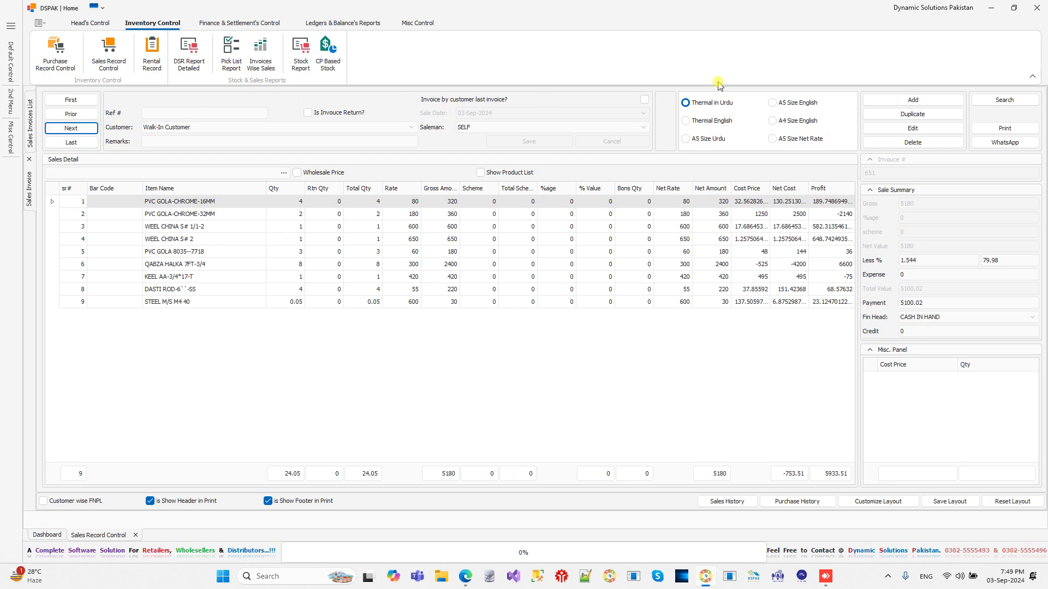
# - Start a new sales invoice
pyautogui.click(906, 100)
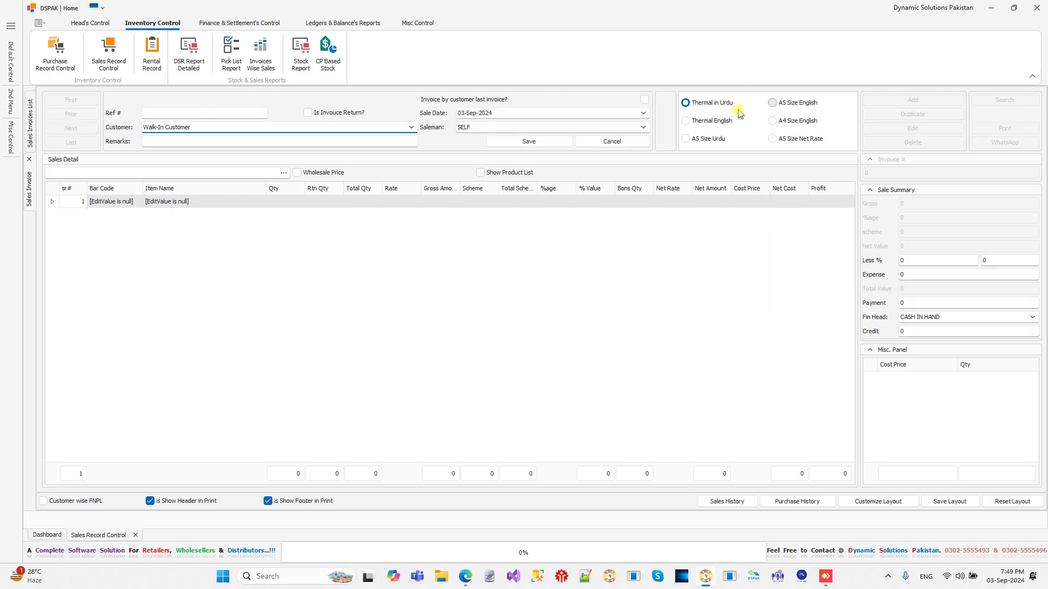
# - Select the customer AFRIDI BROTHERS TAXILA and choose the third listed salesman for the sales invoice
pyautogui.click(411, 127)
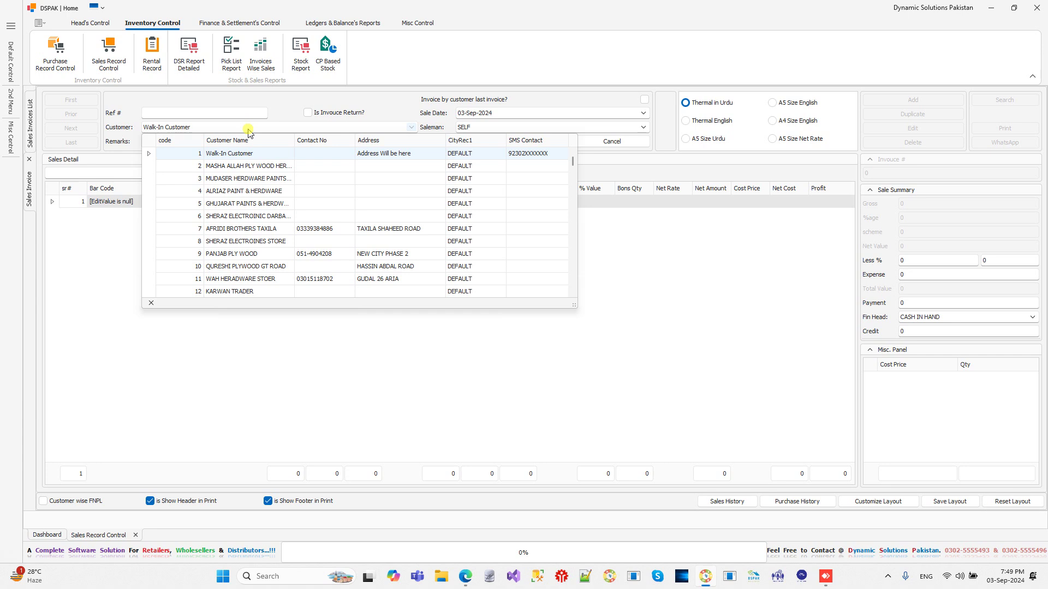
pyautogui.write('AFRIDI BROTHERS TAXILA')
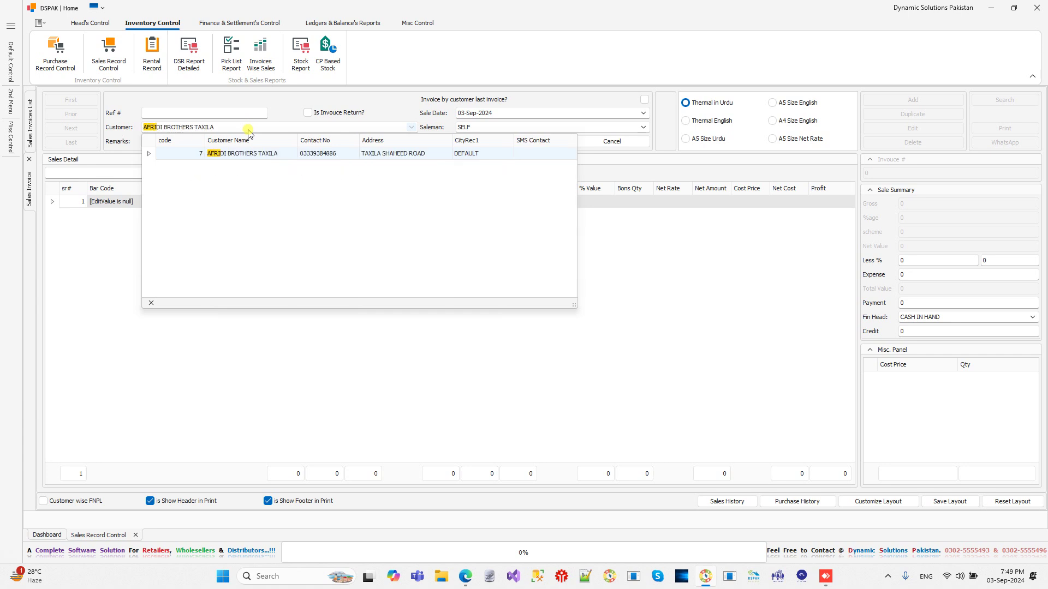
pyautogui.press('Return')
pyautogui.click(487, 130)
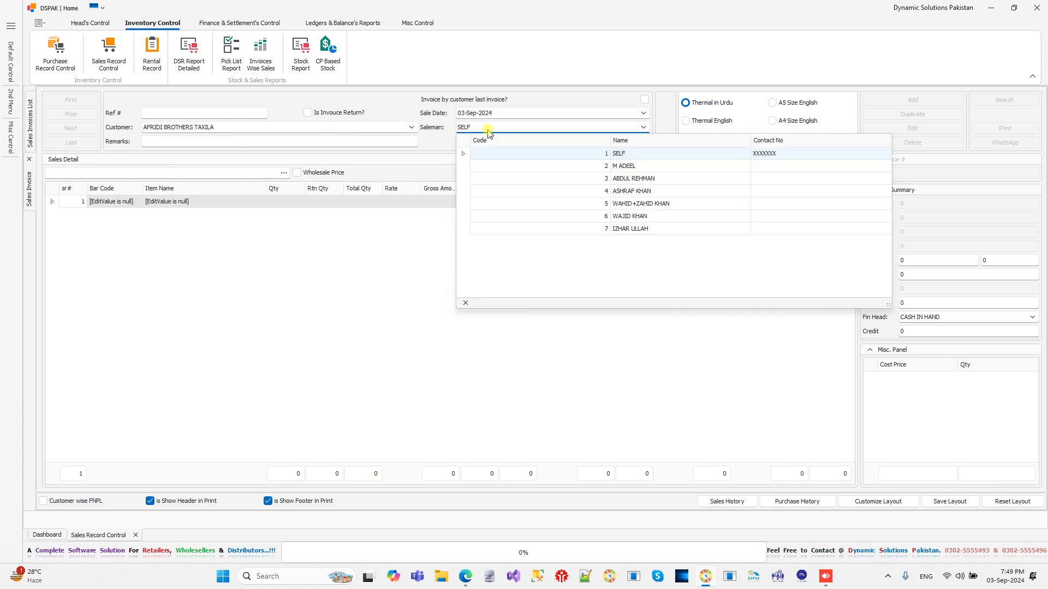
pyautogui.press('Escape')
pyautogui.press('Down')
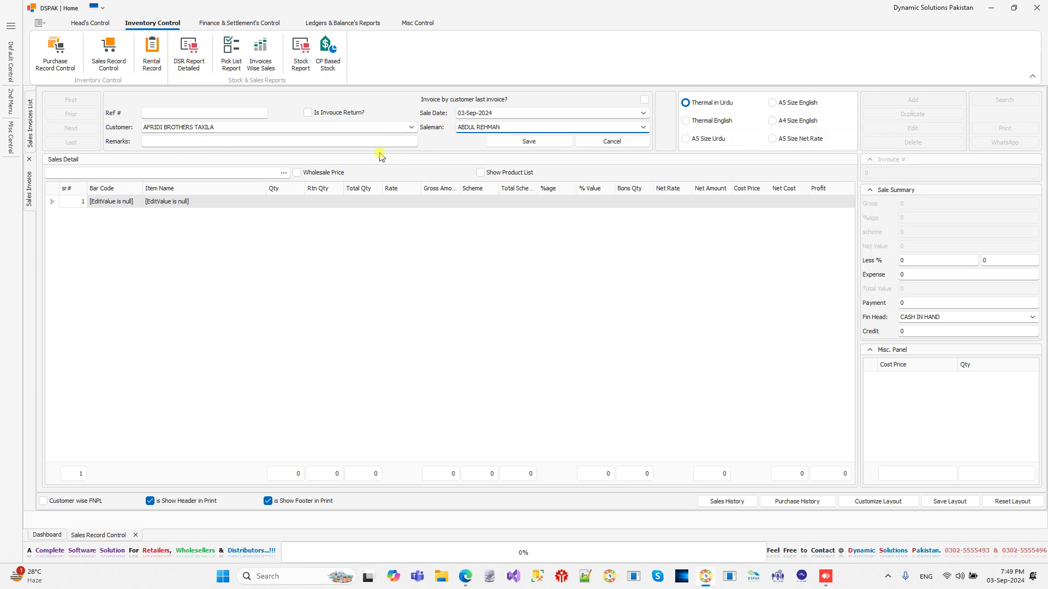
pyautogui.click(356, 141)
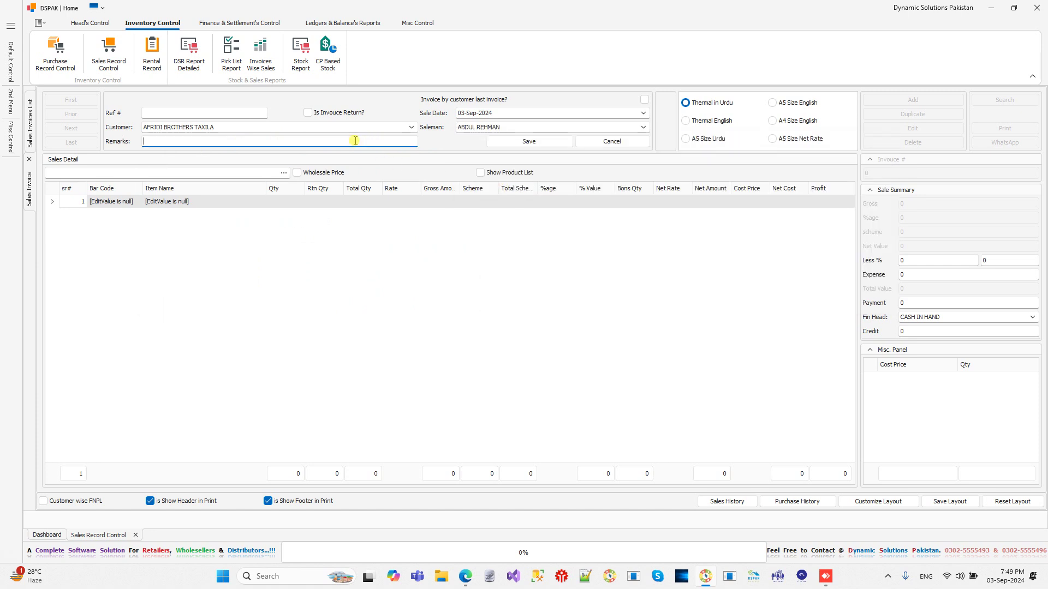
pyautogui.click(307, 112)
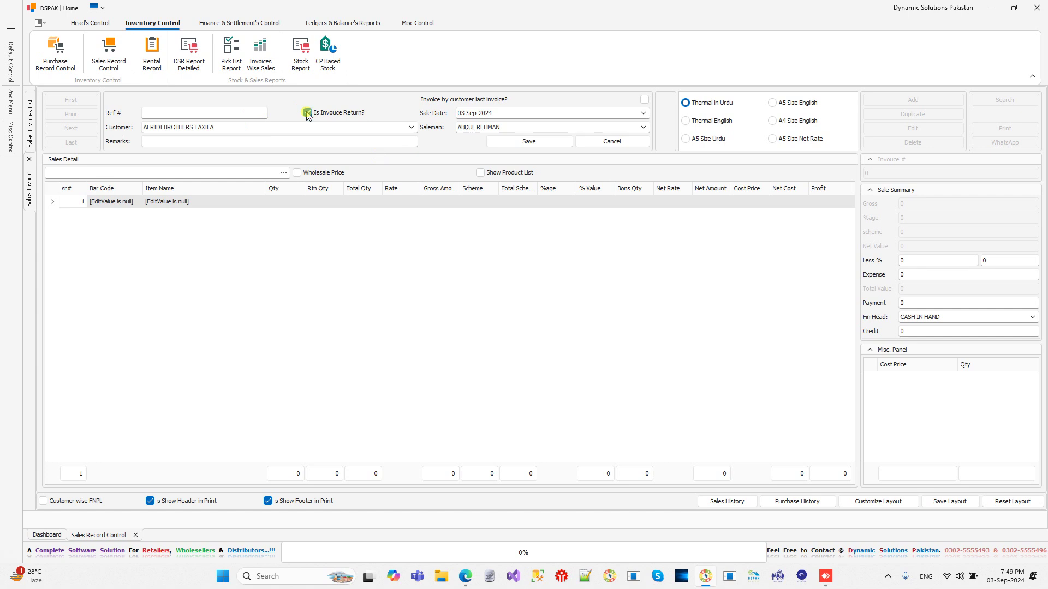
pyautogui.click(307, 113)
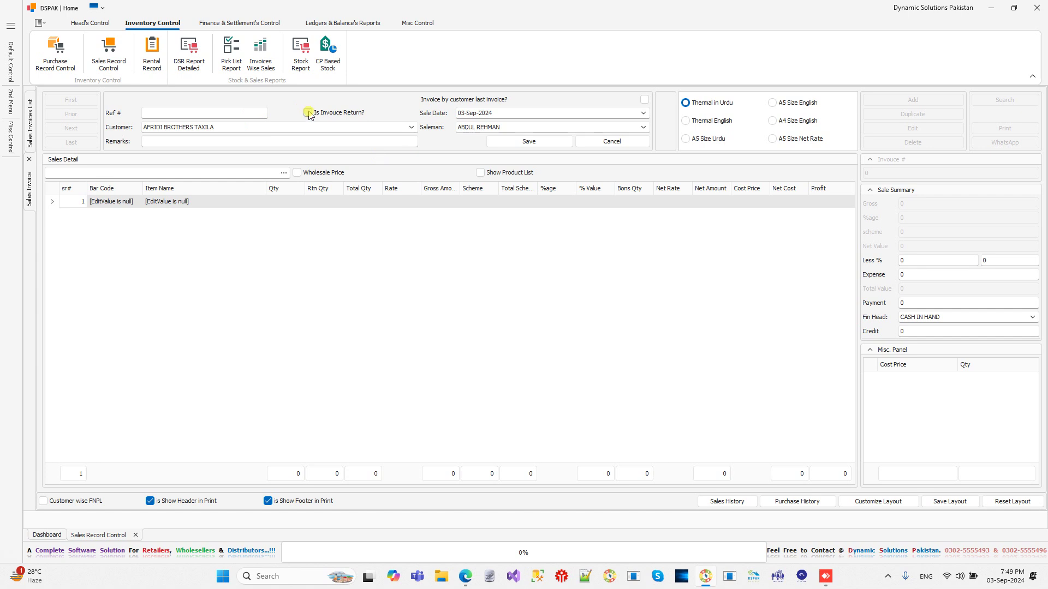
pyautogui.click(644, 113)
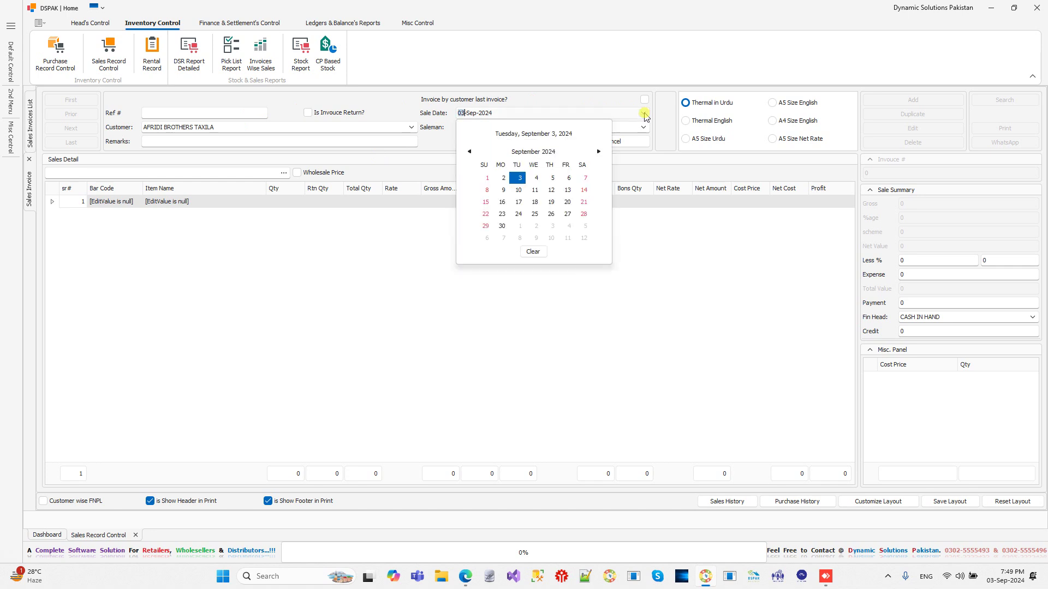
pyautogui.click(644, 114)
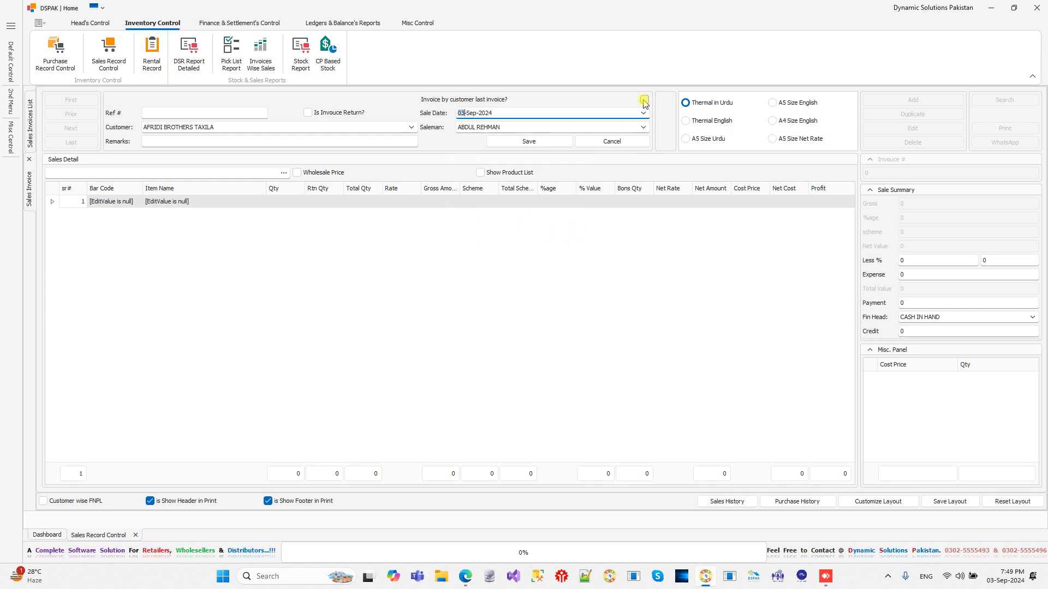
pyautogui.click(644, 101)
pyautogui.click(214, 201)
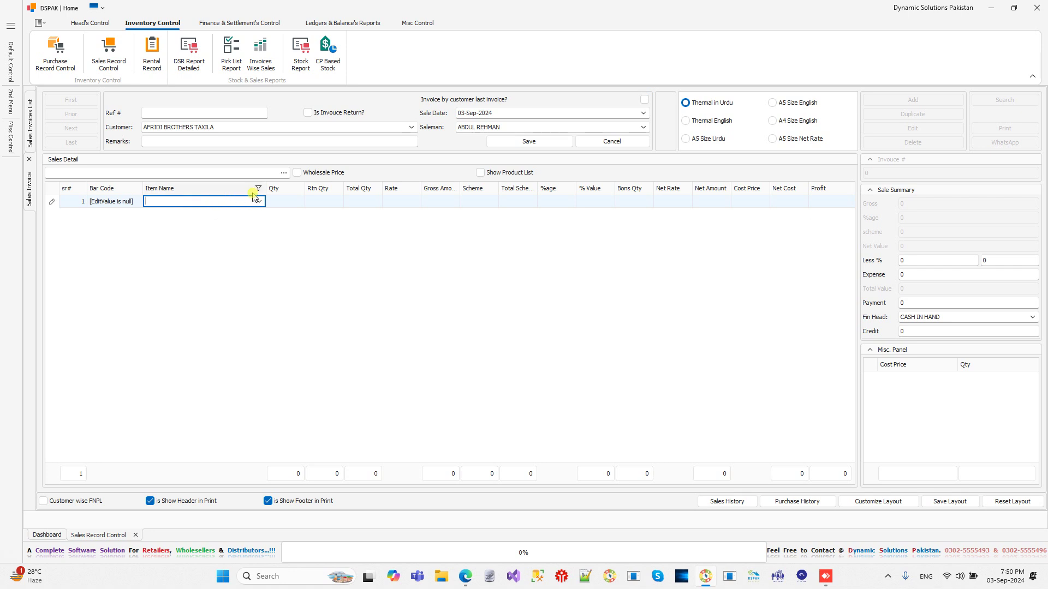
pyautogui.click(297, 173)
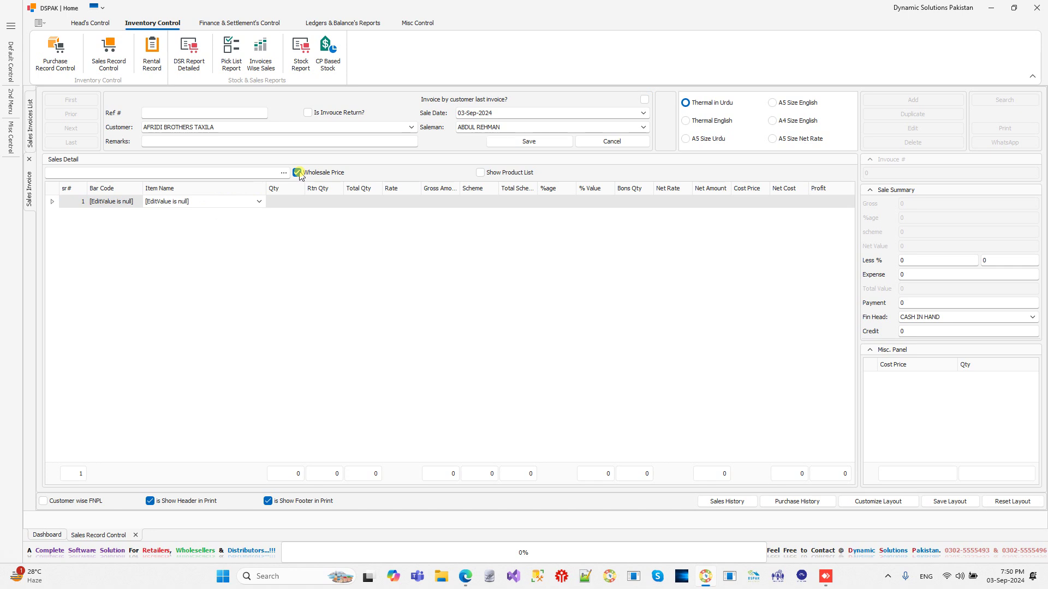
pyautogui.click(295, 173)
# - Add the item GMSA GLUE EXTRA 50 GM to the first invoice row with a quantity of 10
pyautogui.click(124, 213)
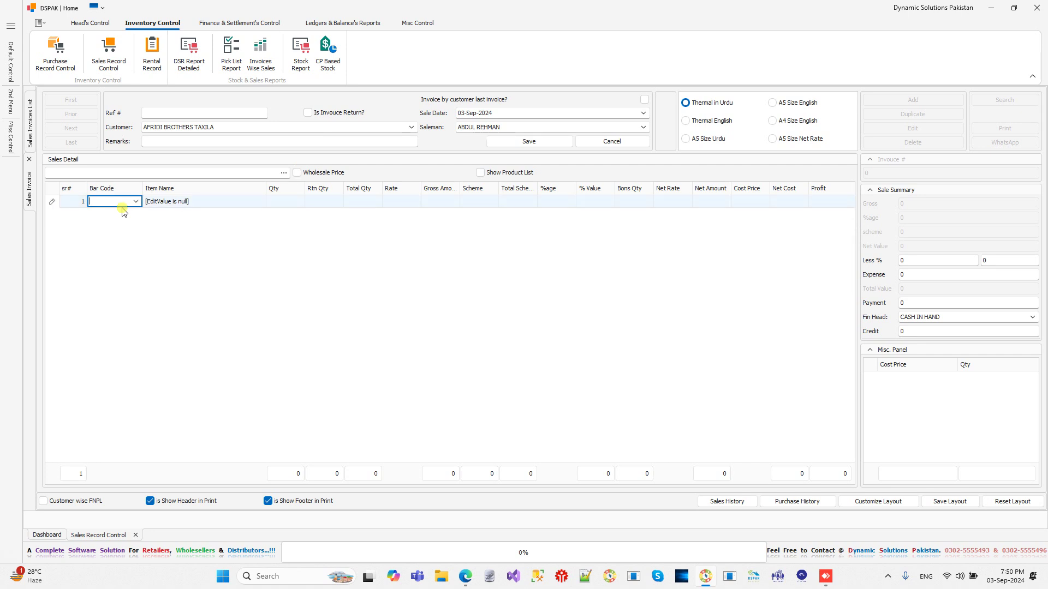
pyautogui.click(173, 202)
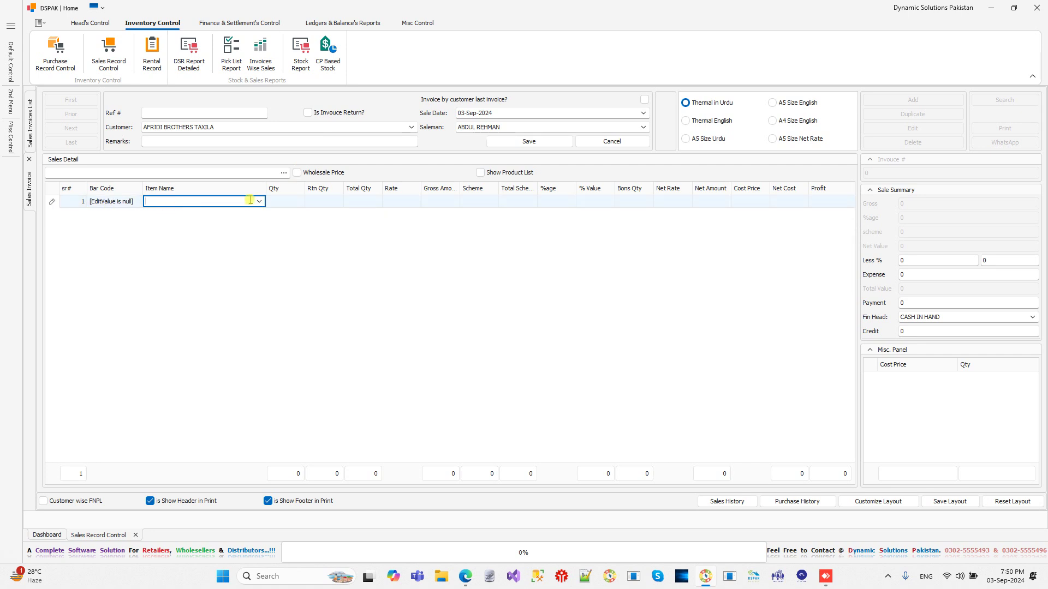
pyautogui.write('GMS')
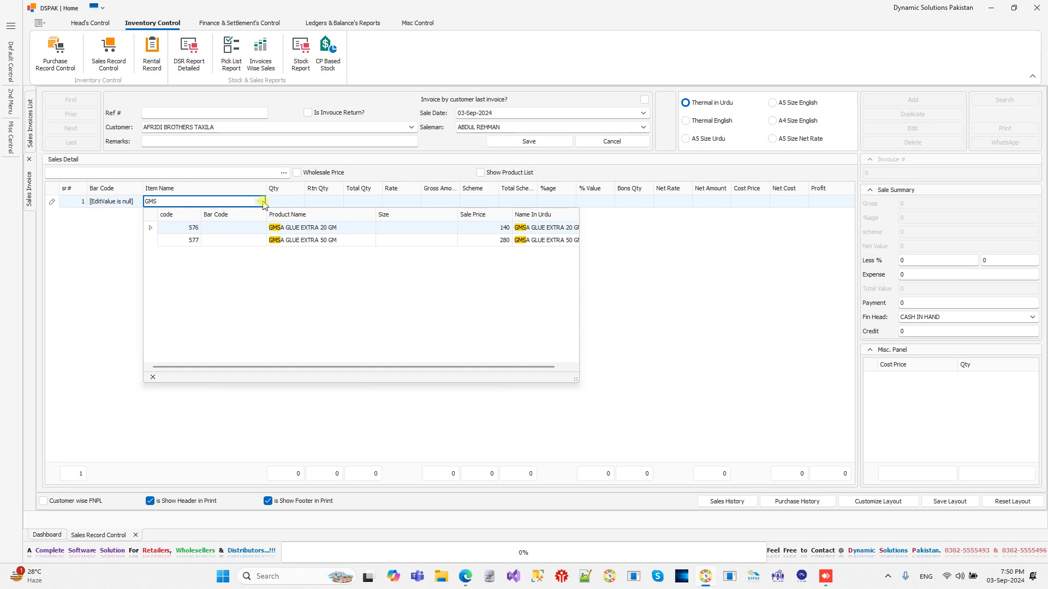
pyautogui.press('Down')
pyautogui.press('Return')
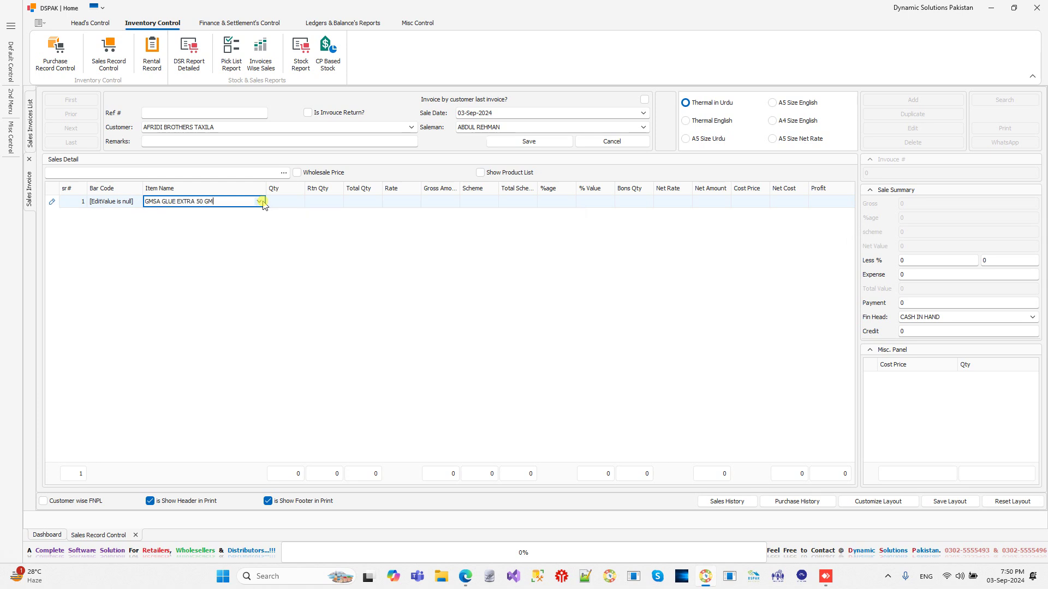
pyautogui.press('Return')
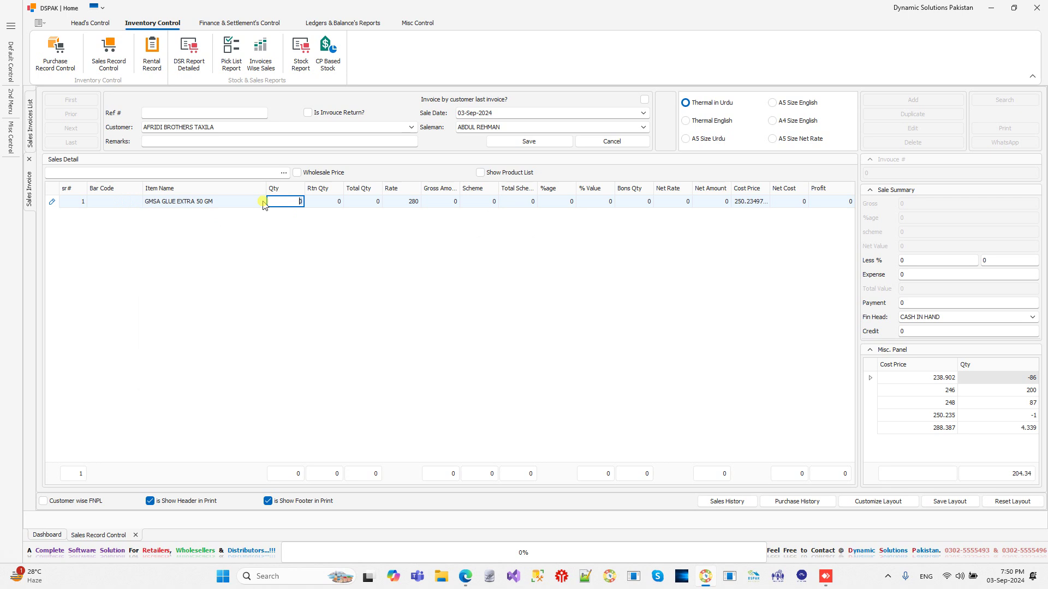
pyautogui.write('10')
pyautogui.press('Return')
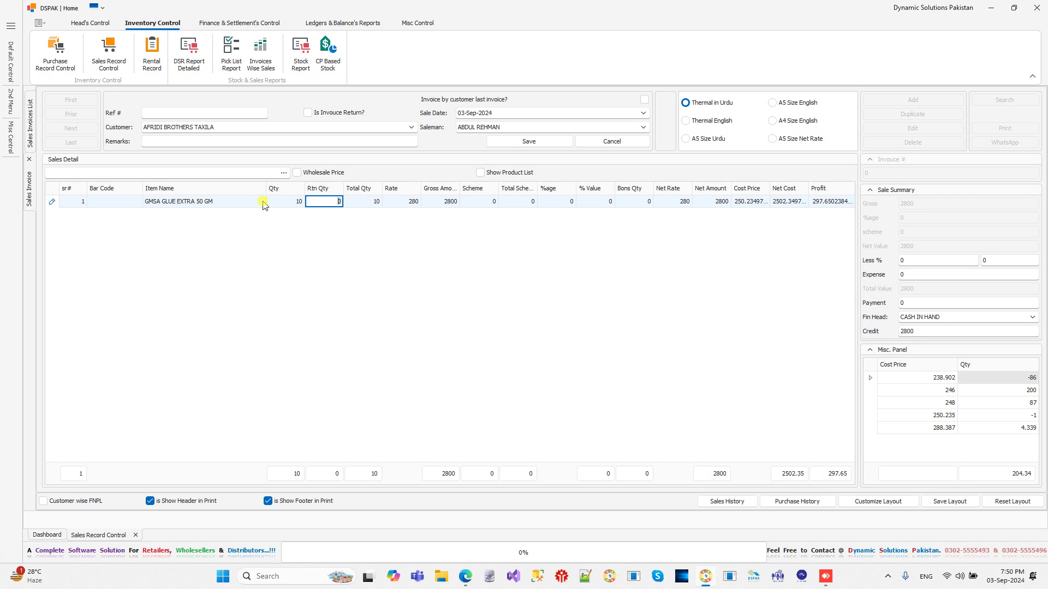
# - Set the per-unit scheme discount of the glue item to 5
pyautogui.press('Tab')
pyautogui.press('Tab')
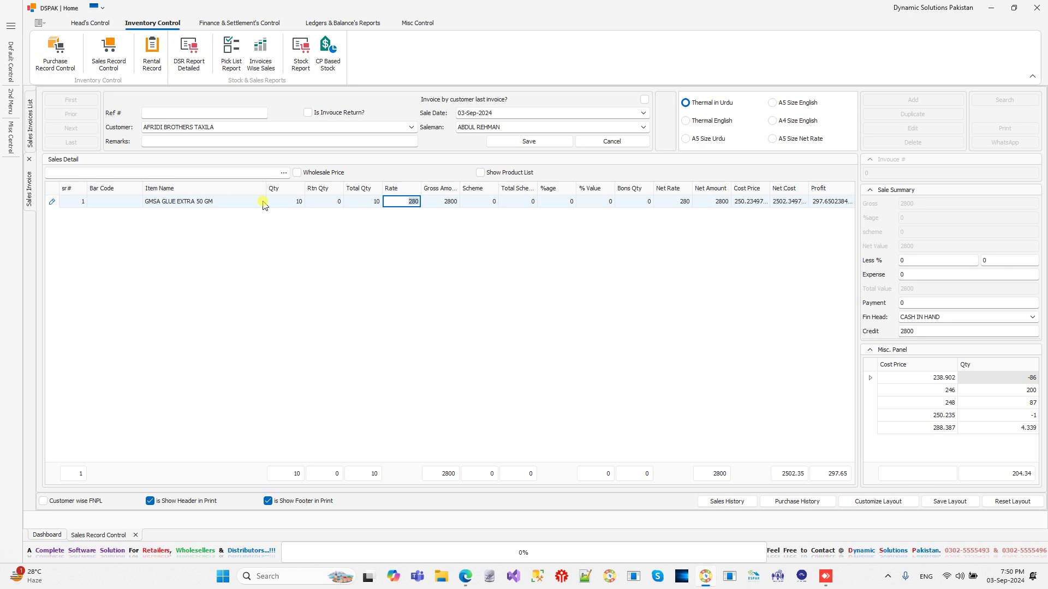
pyautogui.press('Tab')
pyautogui.press('Tab')
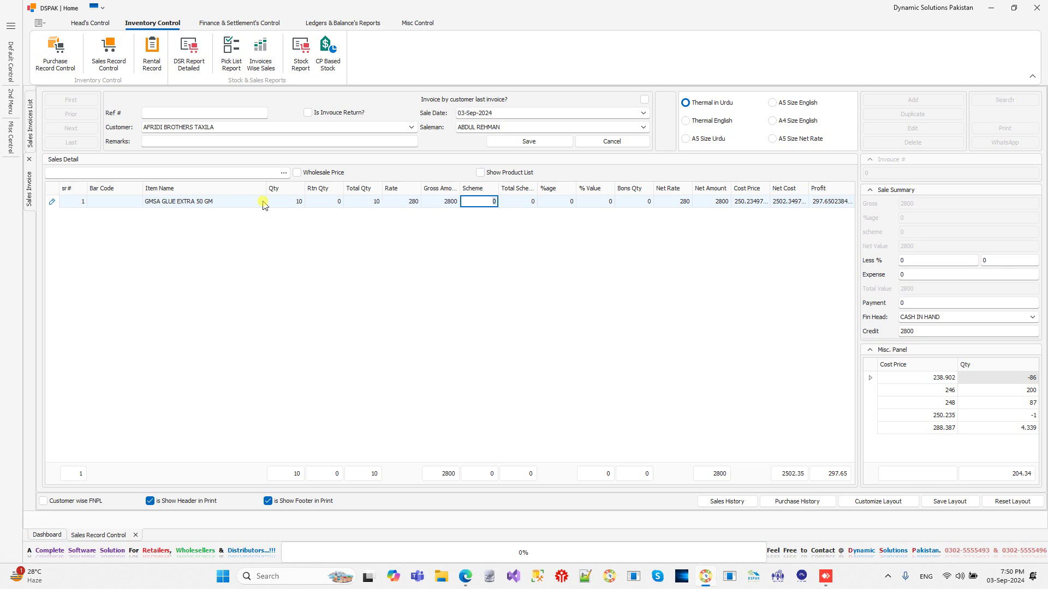
pyautogui.press('Tab')
pyautogui.press('Tab')
pyautogui.hotkey('shift', 'Tab')
pyautogui.hotkey('shift', 'Tab')
pyautogui.write('5')
pyautogui.press('Tab')
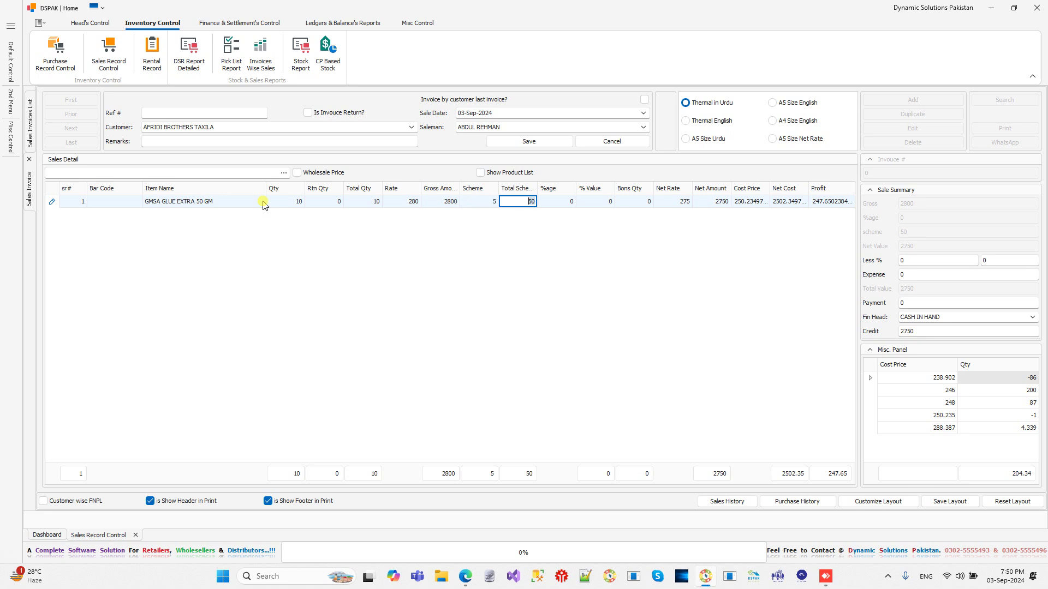
# - Set the total scheme discount of the glue item to 20
pyautogui.hotkey('shift', 'Tab')
pyautogui.press('Tab')
pyautogui.write('20')
pyautogui.hotkey('shift', 'Tab')
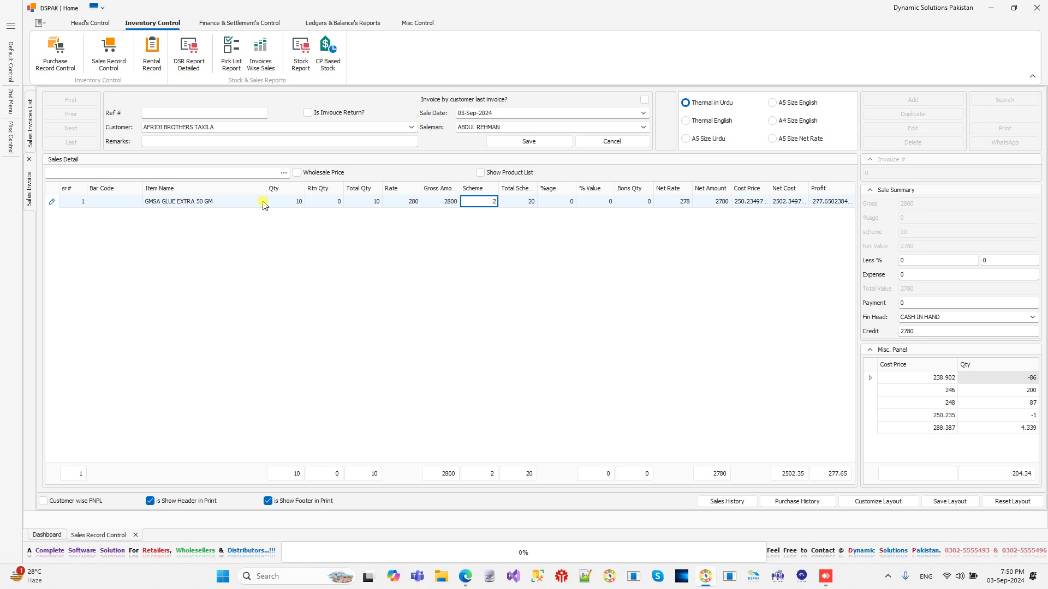
# - Apply a percentage discount of 1 to the glue item
pyautogui.press('Tab')
pyautogui.press('Tab')
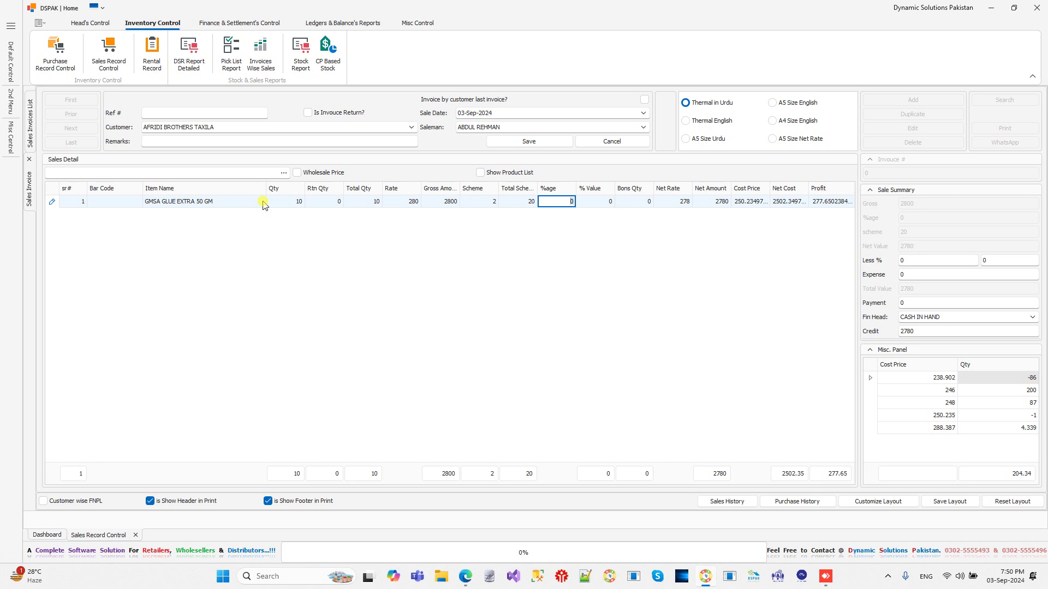
pyautogui.write('1')
pyautogui.press('Tab')
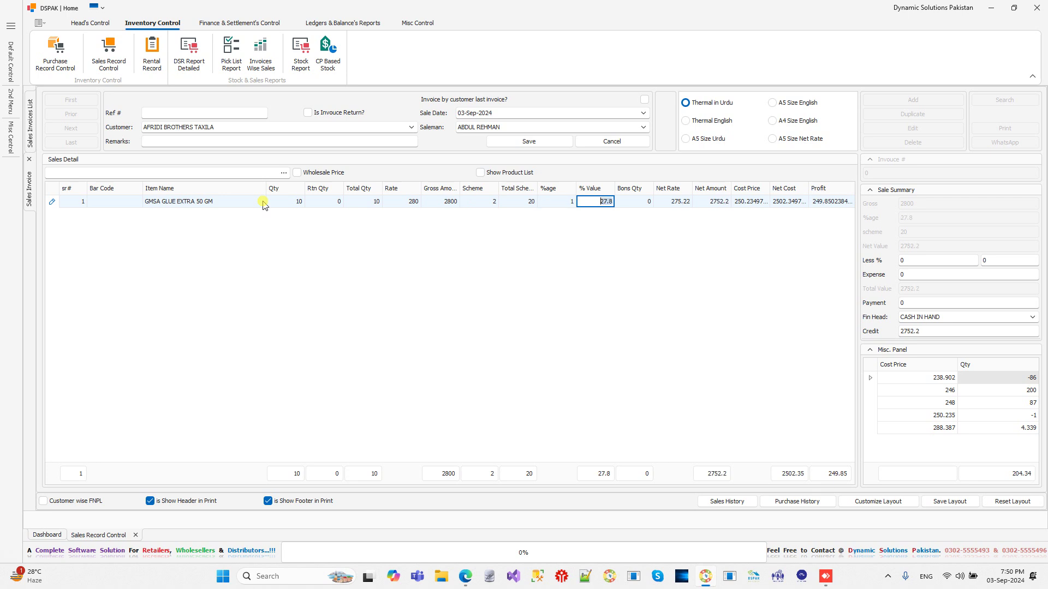
pyautogui.press('Tab')
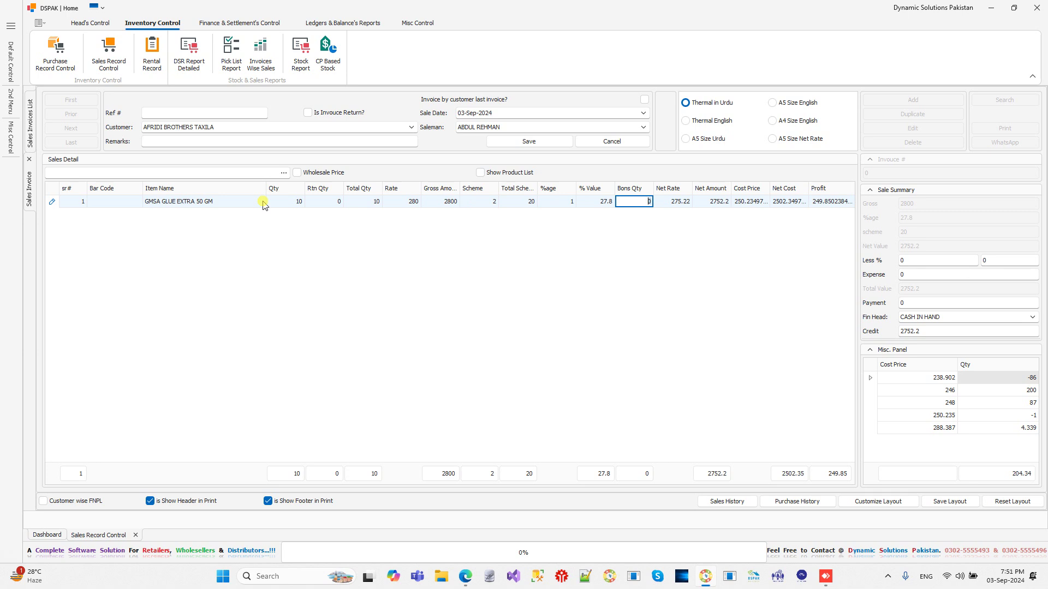
# - Change the quantity of the glue item to 12
pyautogui.hotkey('shift', 'Tab')
pyautogui.hotkey('shift', 'Tab')
pyautogui.hotkey('shift', 'Tab')
pyautogui.hotkey('shift', 'Tab')
pyautogui.hotkey('shift', 'Tab')
pyautogui.hotkey('shift', 'Tab')
pyautogui.hotkey('shift', 'Tab')
pyautogui.hotkey('shift', 'Tab')
pyautogui.hotkey('shift', 'Tab')
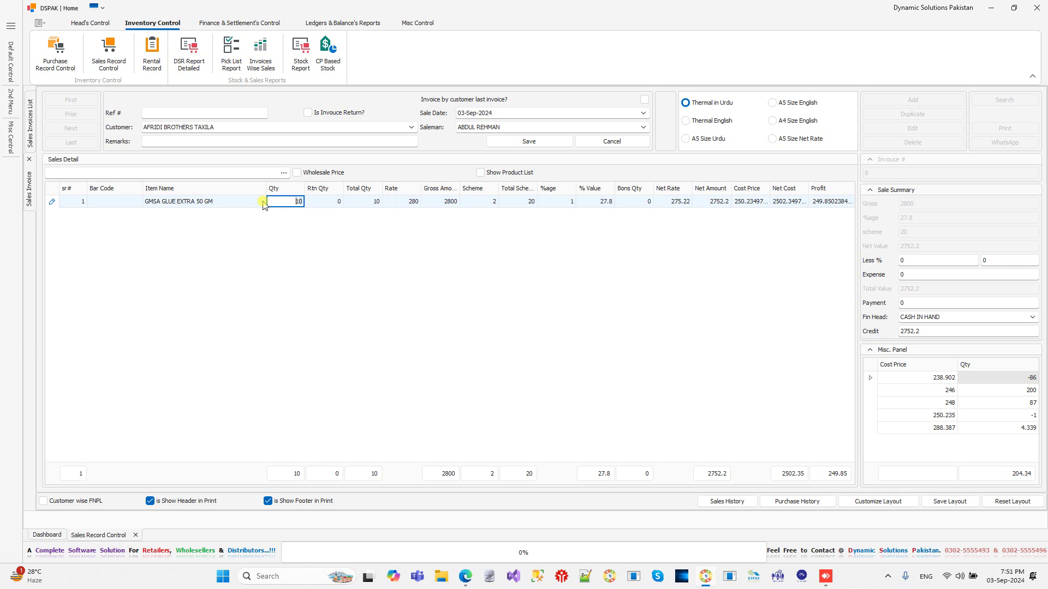
pyautogui.write('12')
pyautogui.press('Tab')
# - Give the glue item a bonus quantity of 1
pyautogui.press('Tab')
pyautogui.press('Tab')
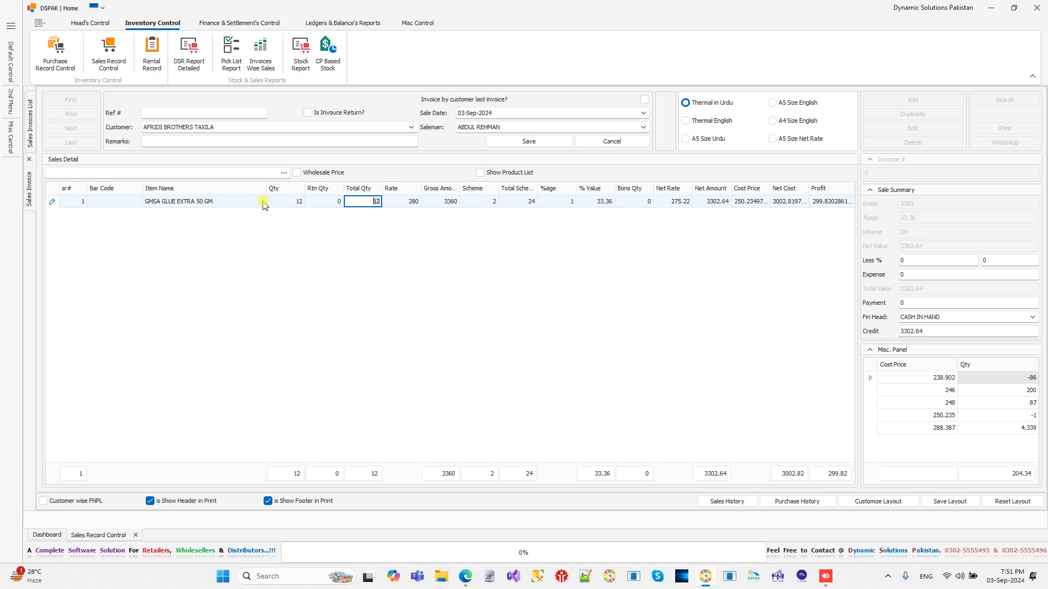
pyautogui.press('Tab')
pyautogui.press('Tab')
pyautogui.press('Tab')
pyautogui.press('Tab')
pyautogui.press('Tab')
pyautogui.press('Tab')
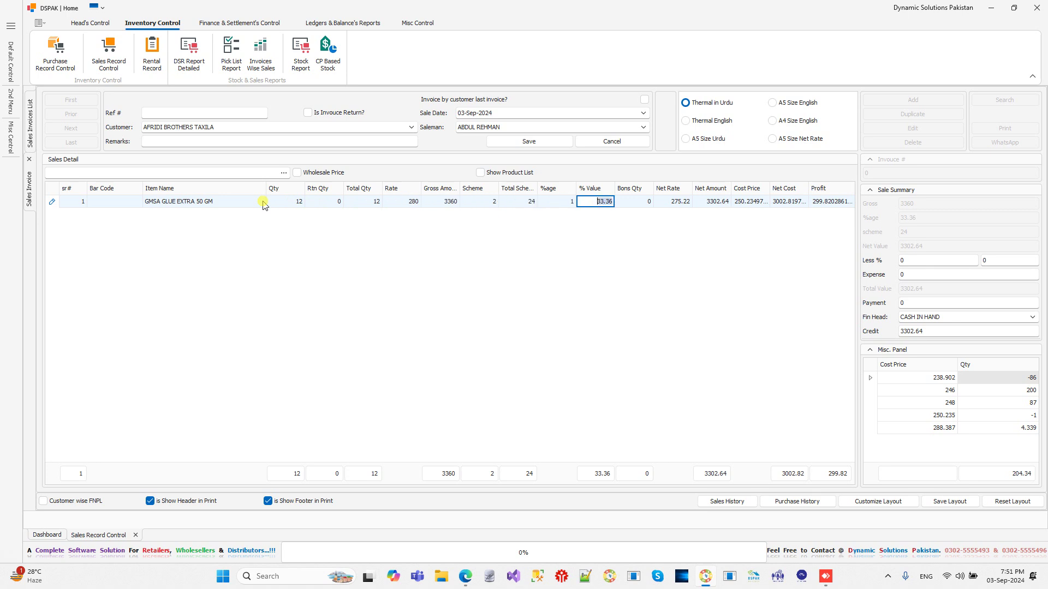
pyautogui.write('1')
pyautogui.press('Tab')
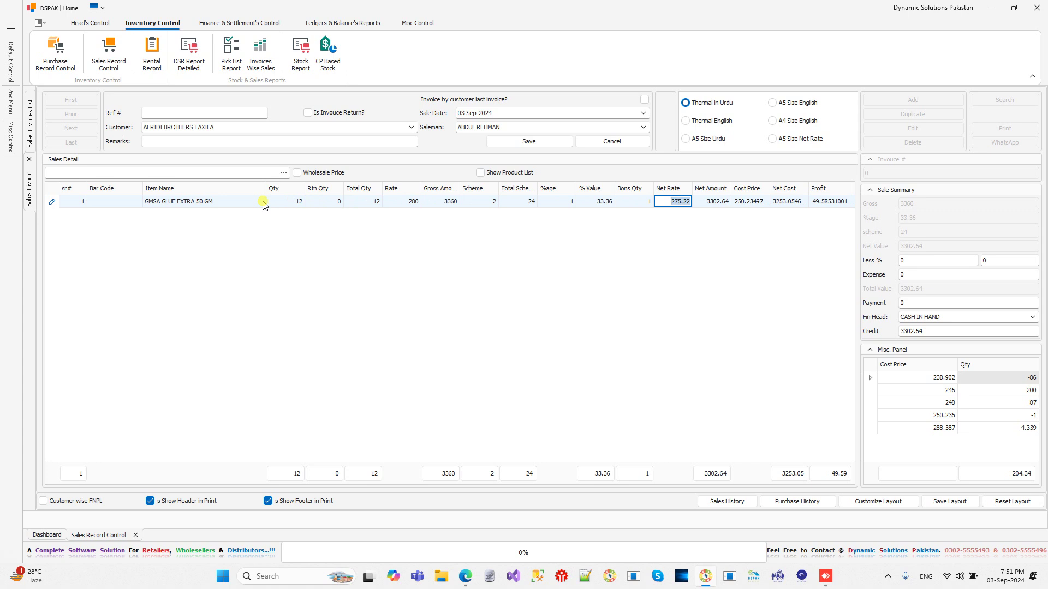
# - Examine the glue item's available cost prices, its net cost and its profit
pyautogui.press('Tab')
pyautogui.press('Tab')
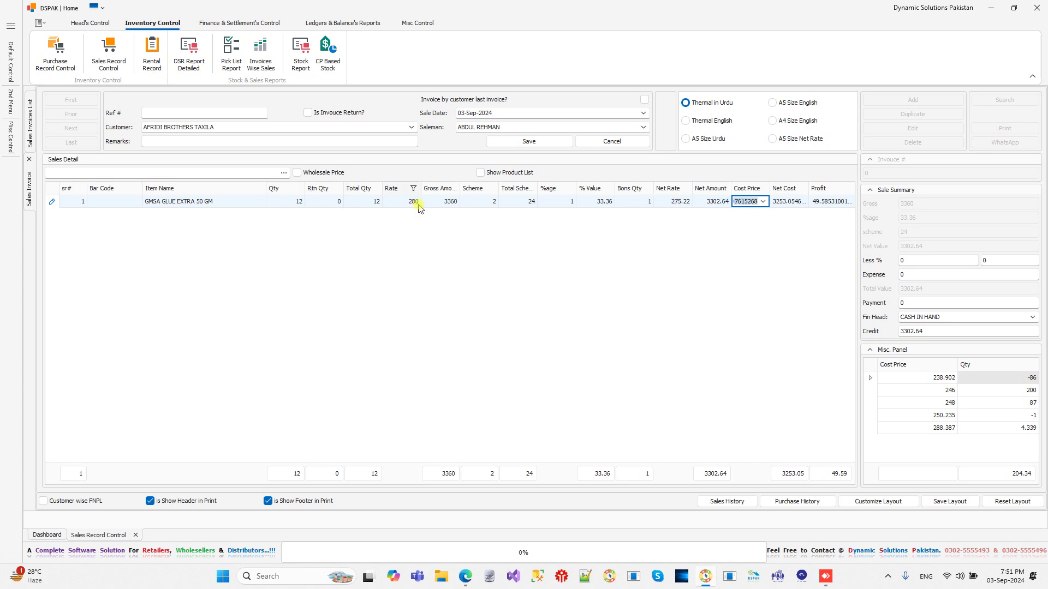
pyautogui.click(764, 203)
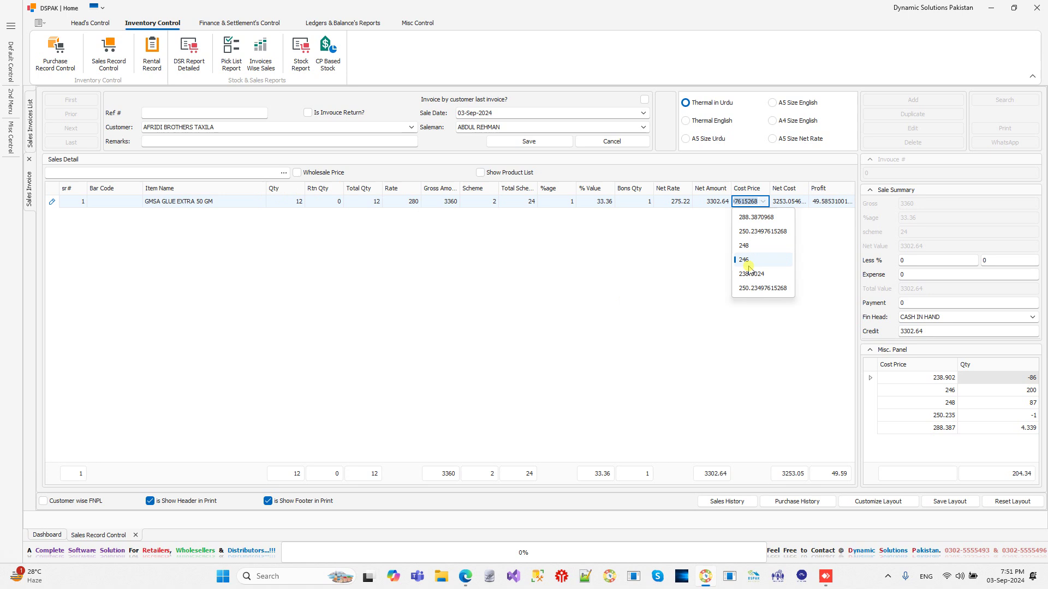
pyautogui.click(684, 294)
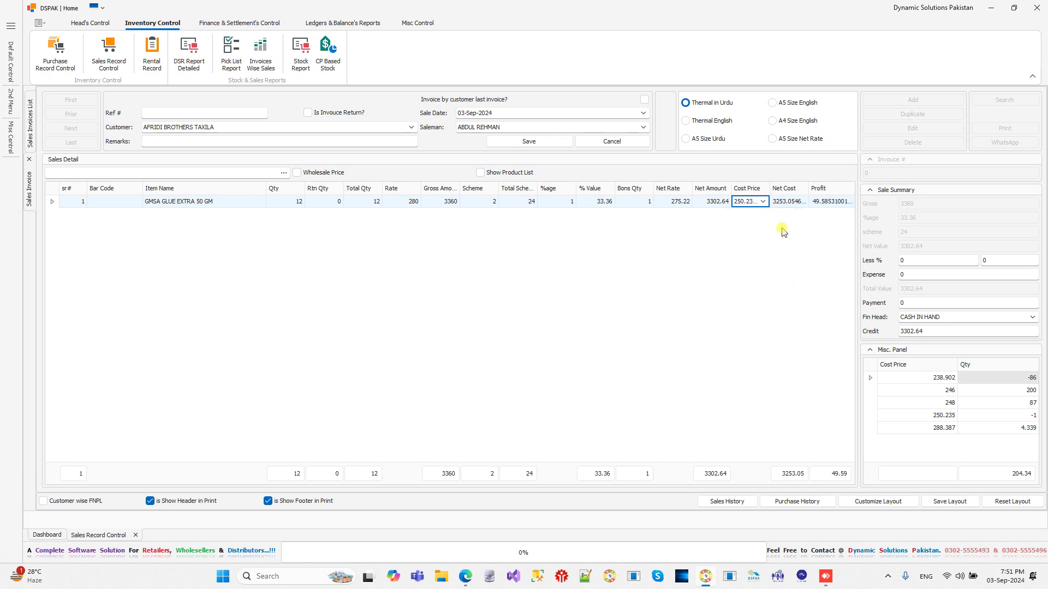
pyautogui.click(798, 202)
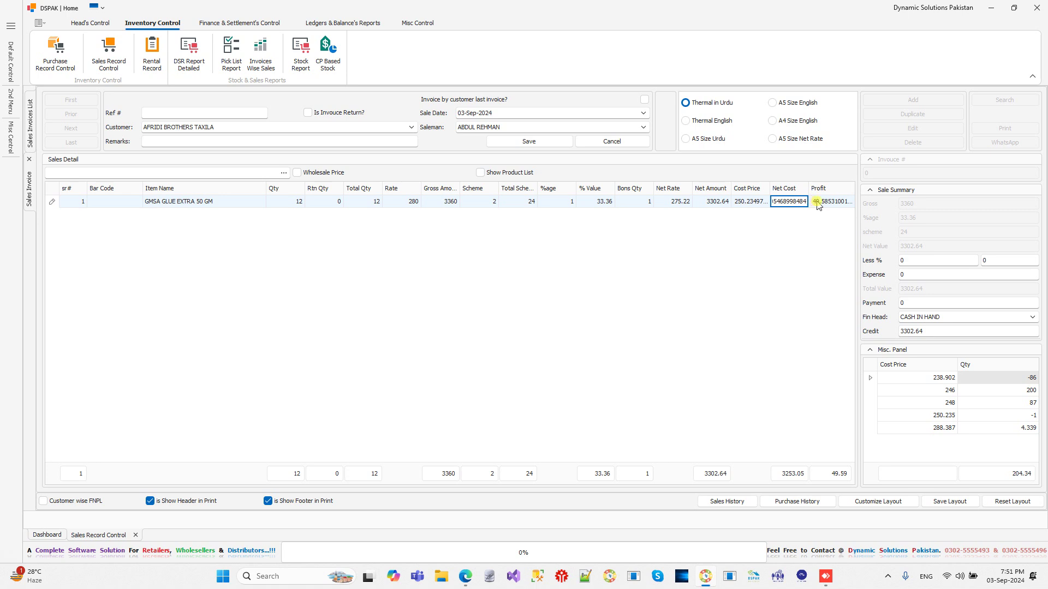
pyautogui.click(818, 202)
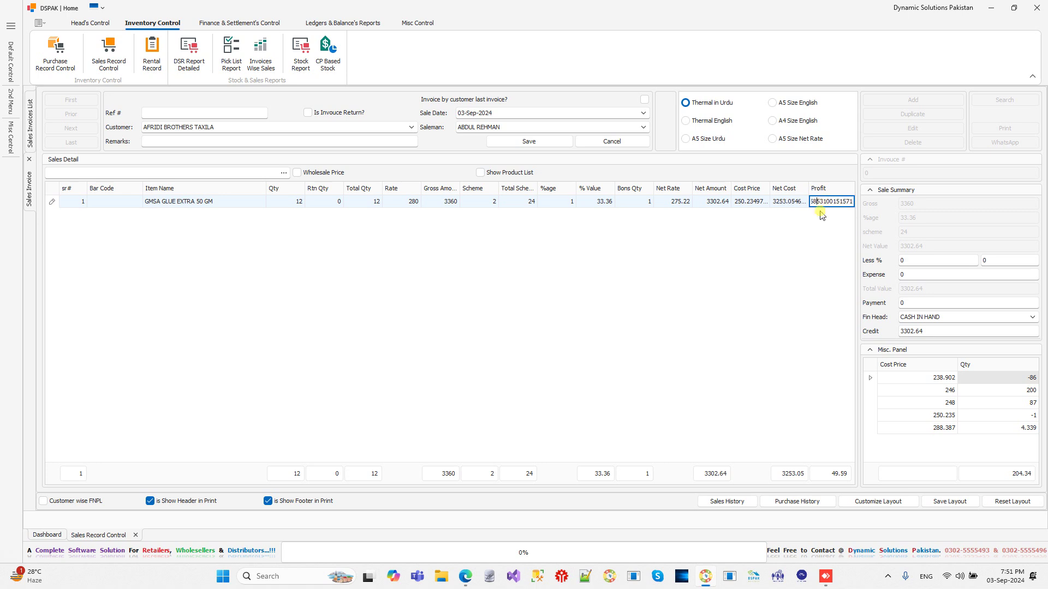
pyautogui.click(748, 188)
# - Add the BIDING D4-3``-4```-8FT-JORH item to the invoice with quantity 12, and clear all sorting in the item grid
pyautogui.click(451, 202)
pyautogui.press('Return')
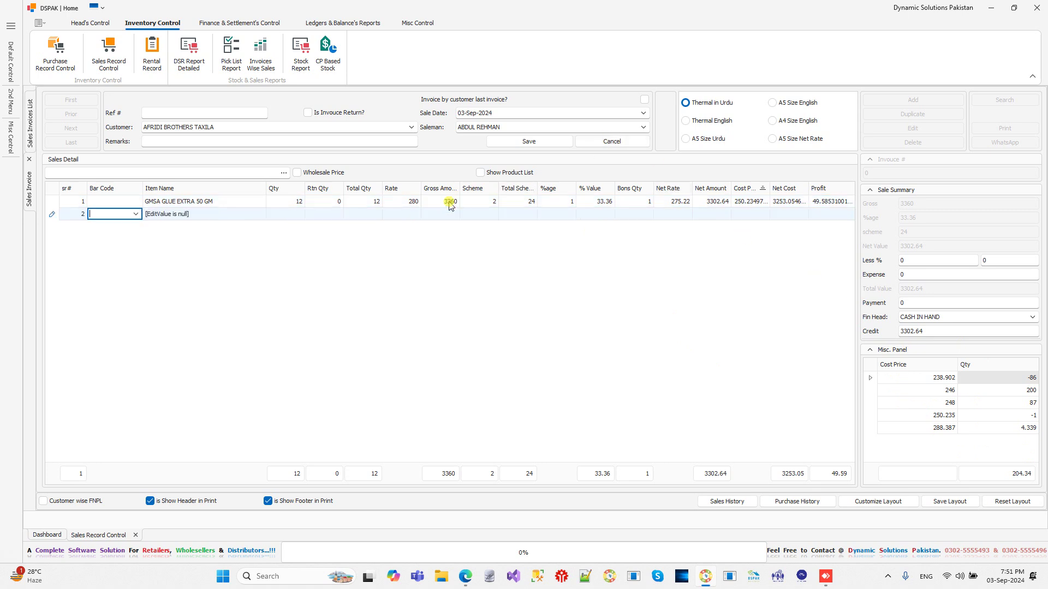
pyautogui.press('Return')
pyautogui.write('BIDING')
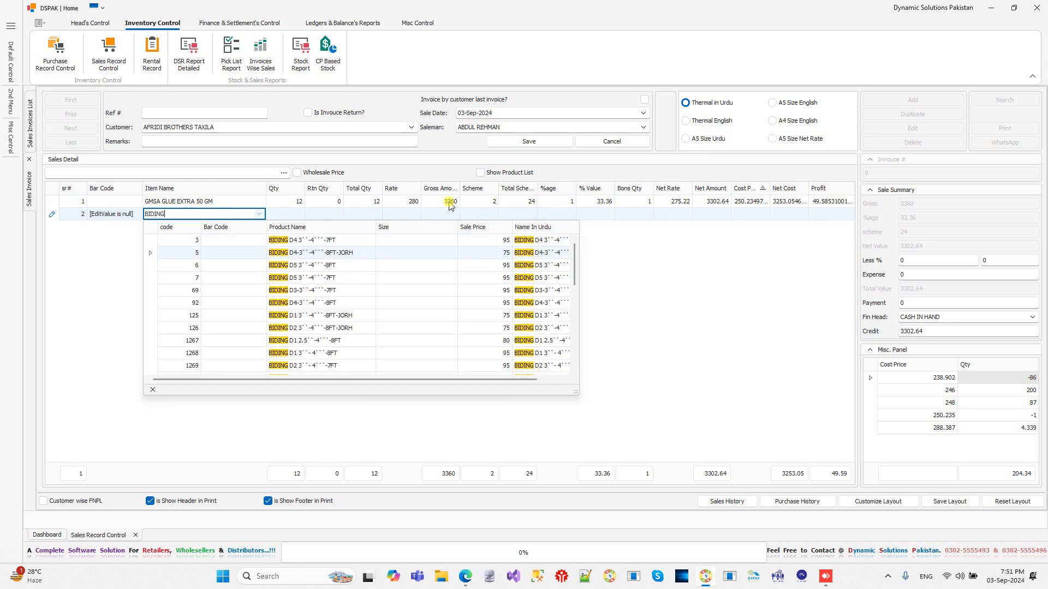
pyautogui.press('Return')
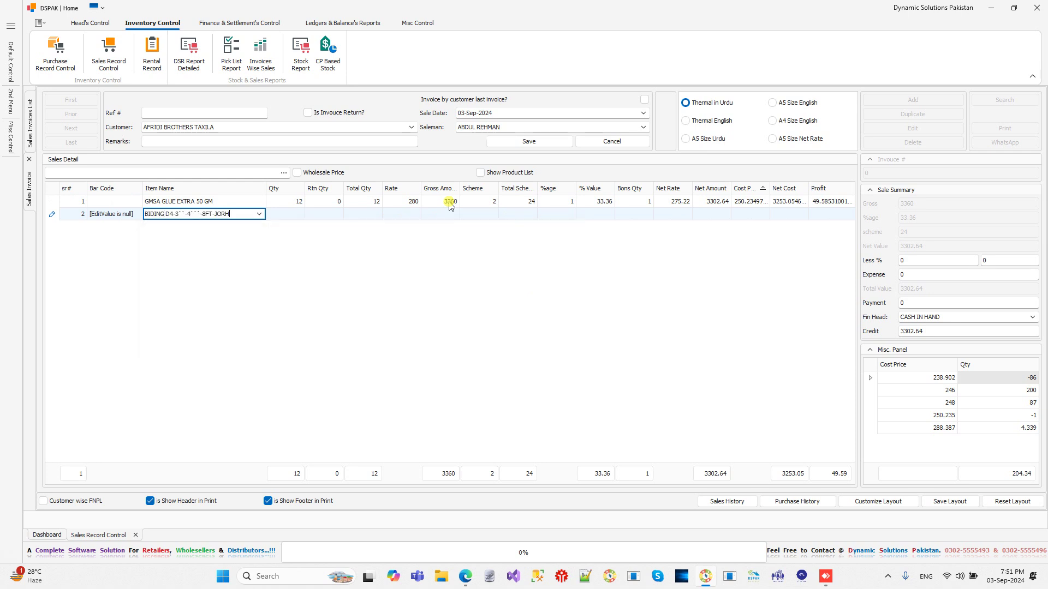
pyautogui.press('Return')
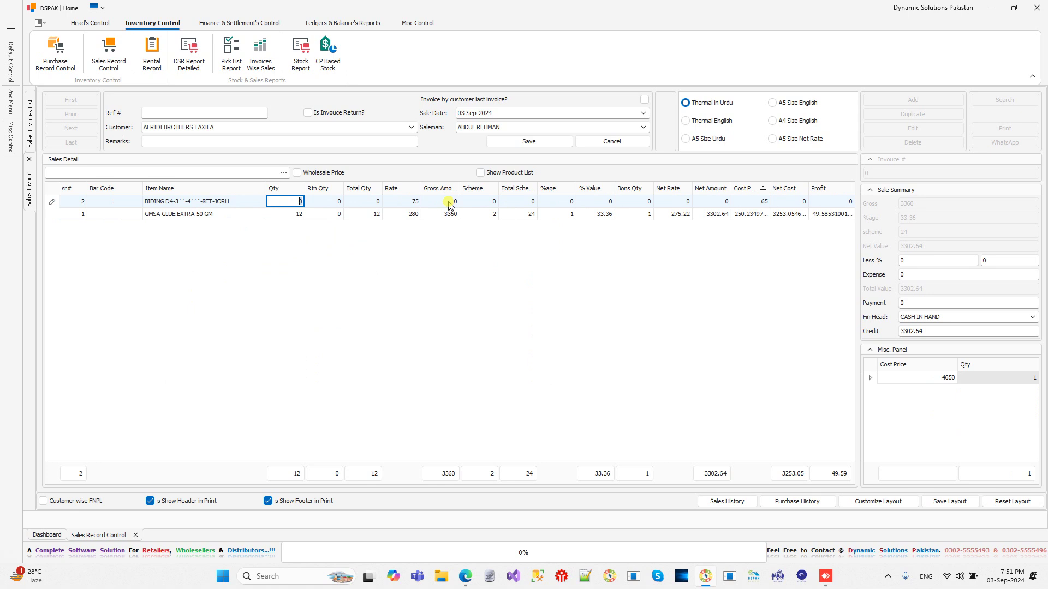
pyautogui.write('12')
pyautogui.press('Return')
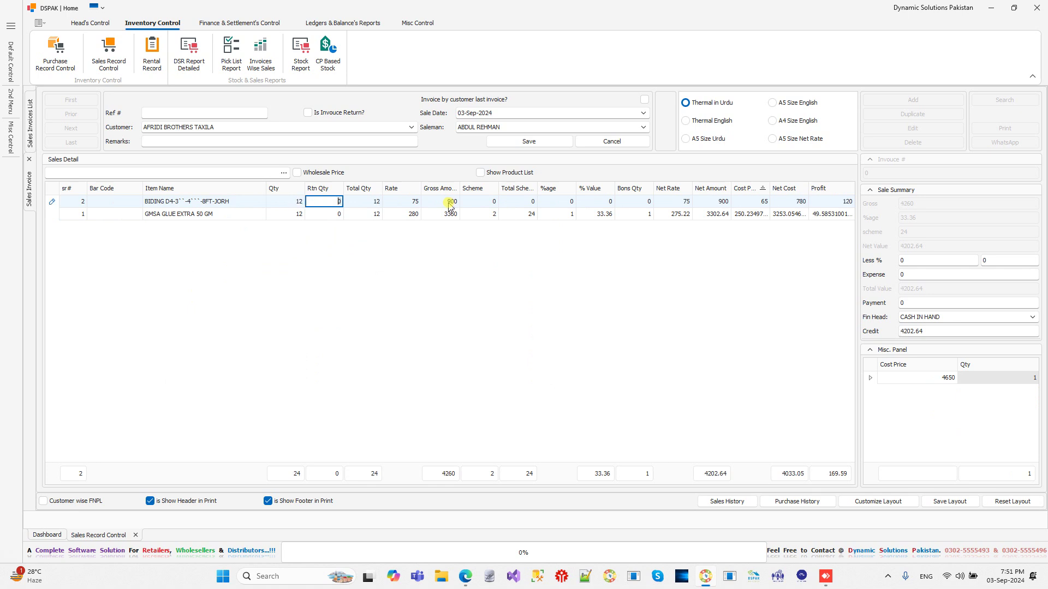
pyautogui.rightClick(743, 193)
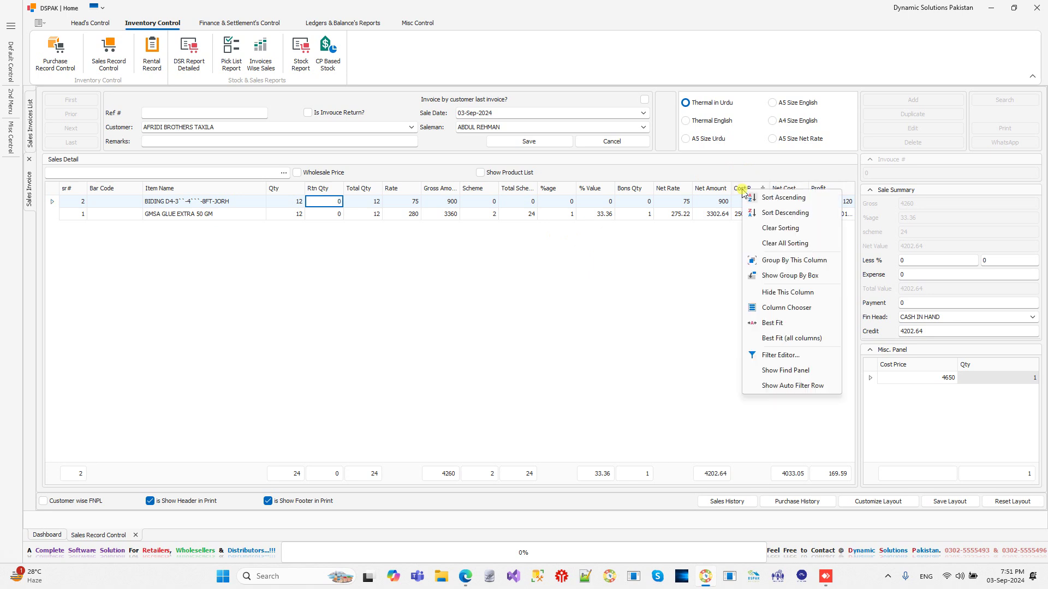
pyautogui.click(764, 246)
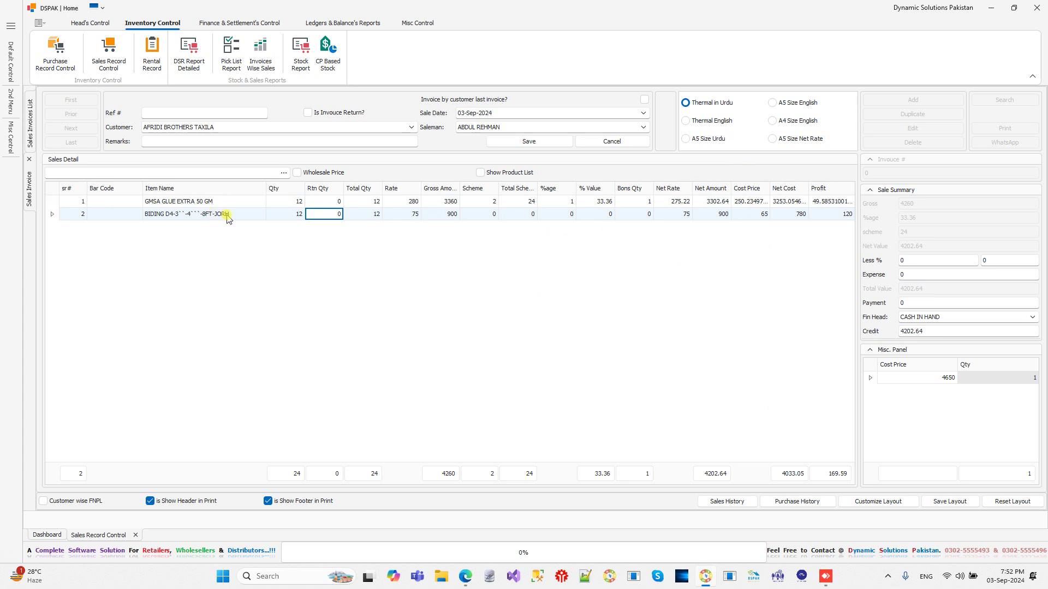
# - Add IHS M/D-L KE03M-9041L-9003-AB as a third item and delete its row from the invoice
pyautogui.press('Tab')
pyautogui.press('Tab')
pyautogui.press('Return')
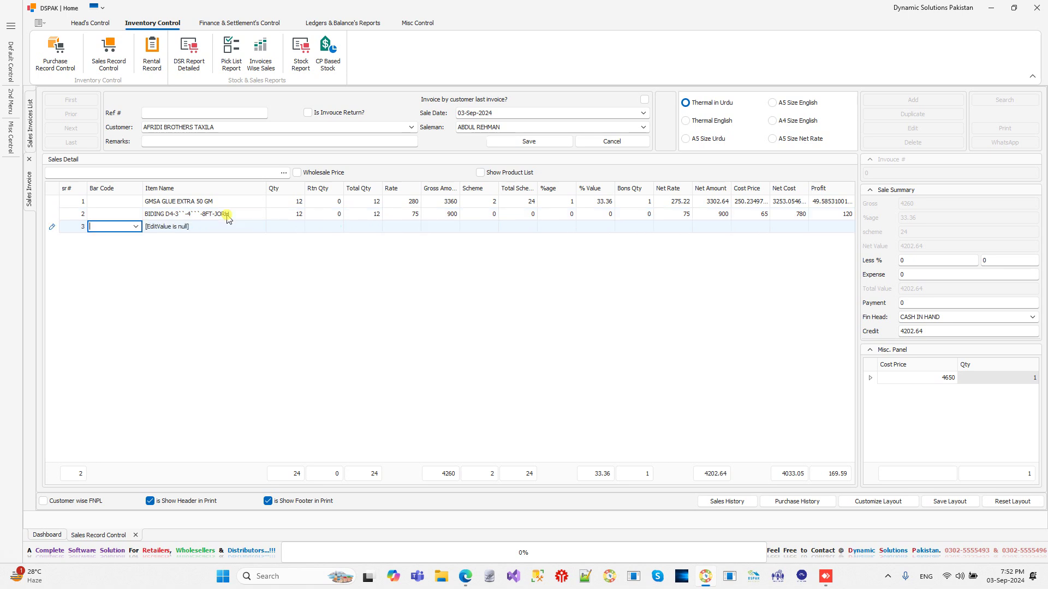
pyautogui.write('b')
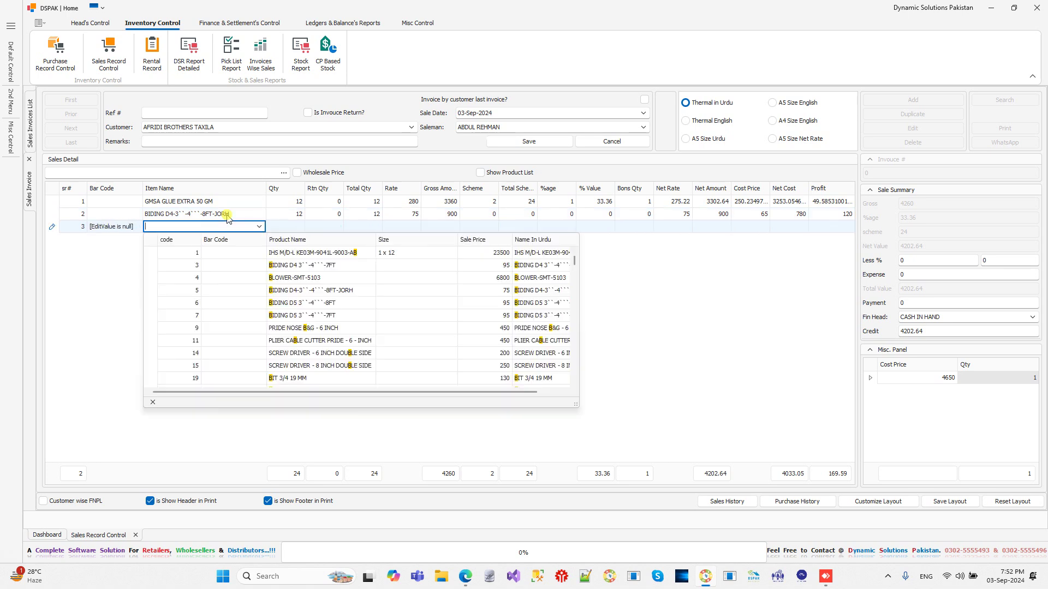
pyautogui.press('Down')
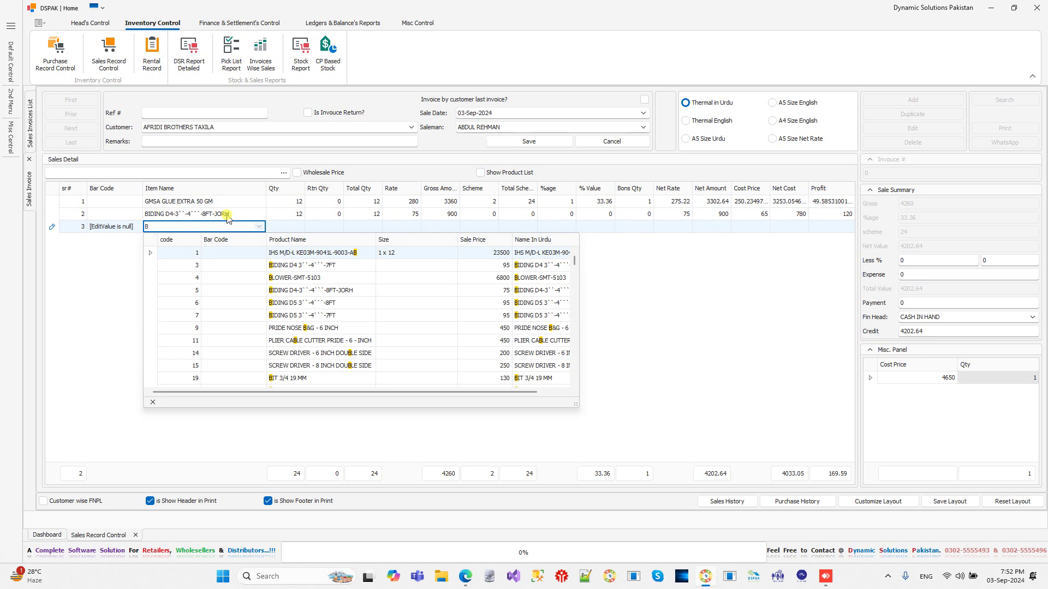
pyautogui.press('Return')
pyautogui.press('Return')
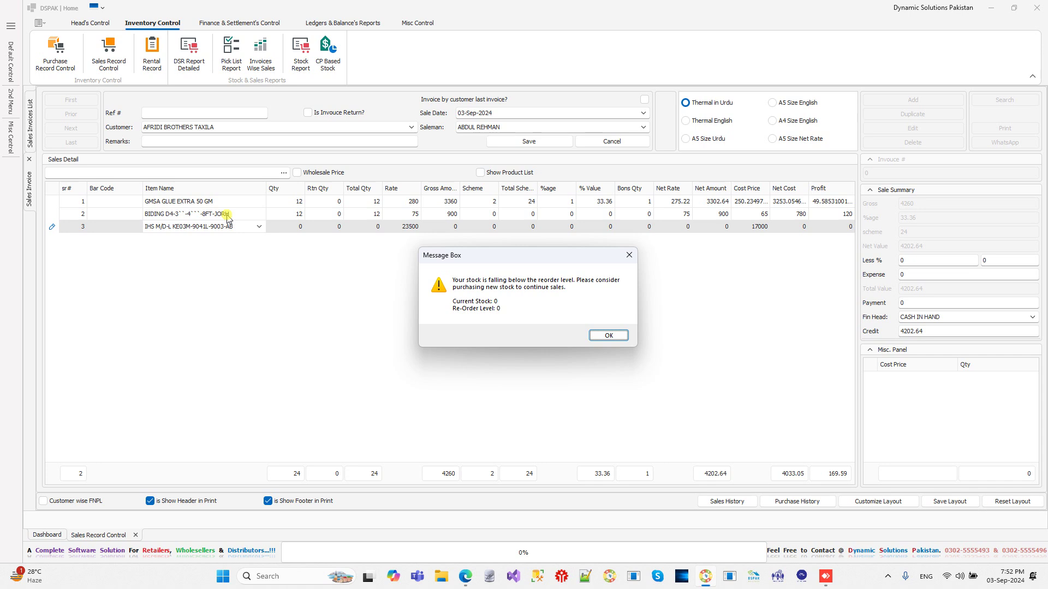
pyautogui.press('Return')
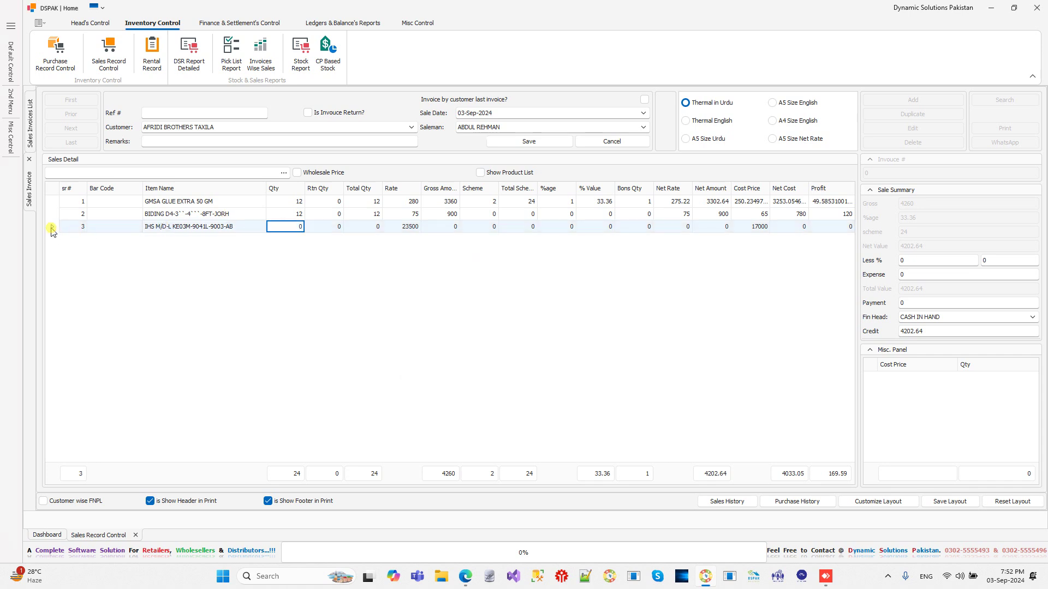
pyautogui.hotkey('ctrl', 'Delete')
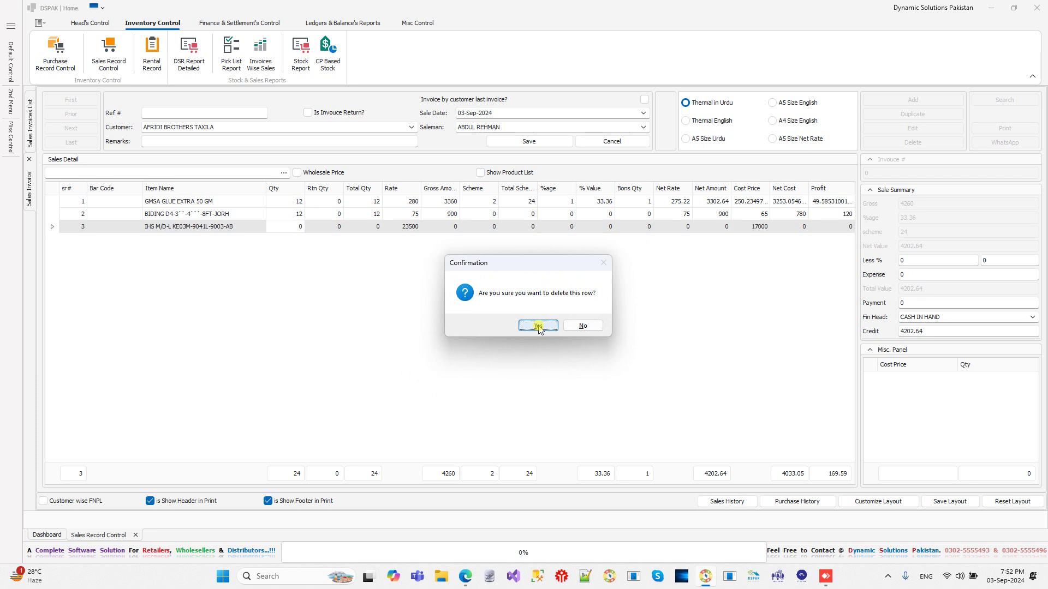
pyautogui.click(538, 326)
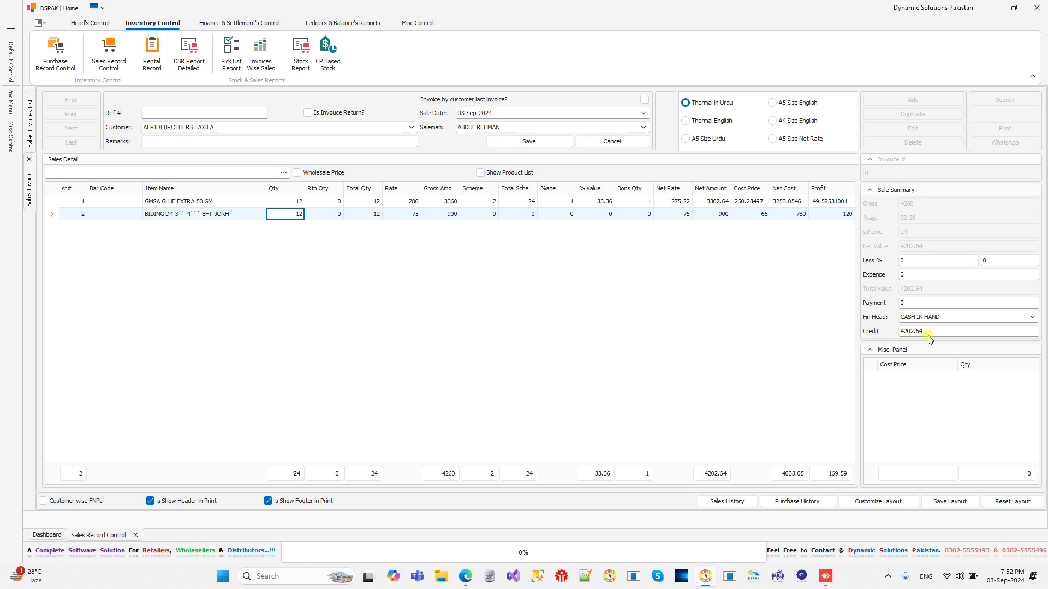
pyautogui.click(935, 261)
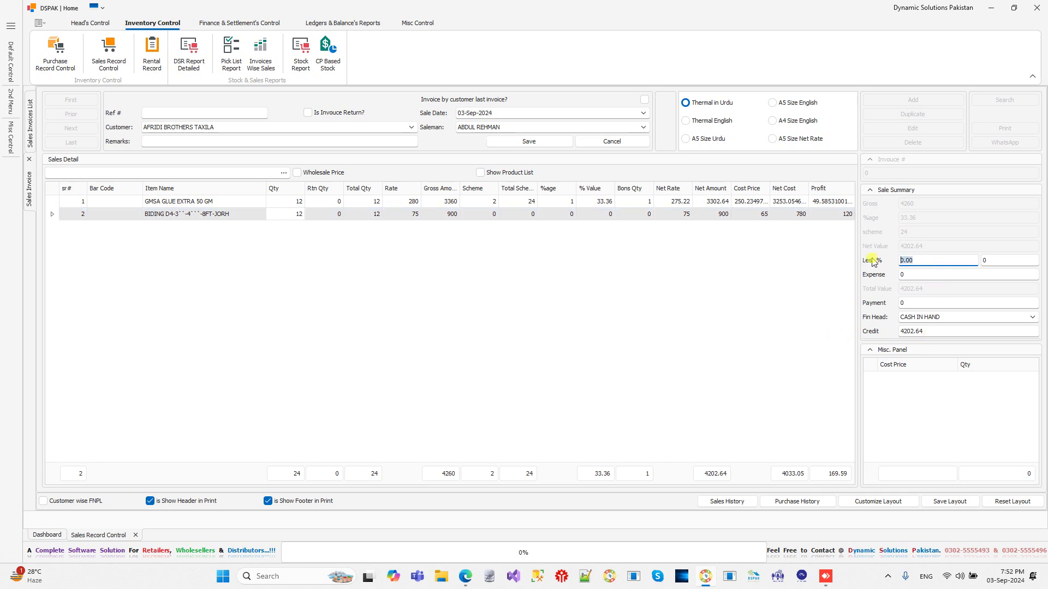
pyautogui.click(903, 274)
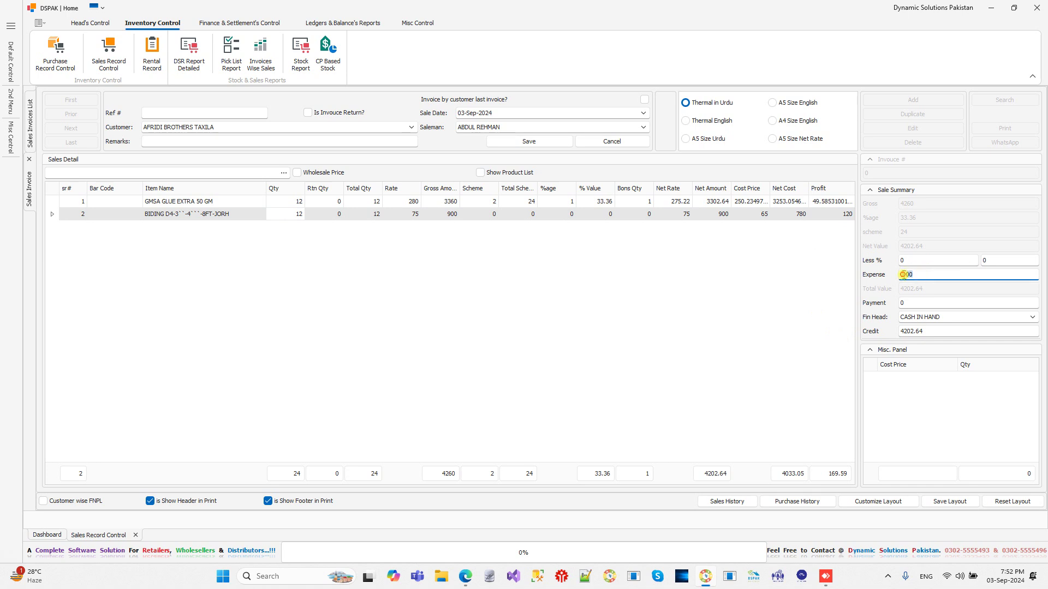
pyautogui.click(991, 259)
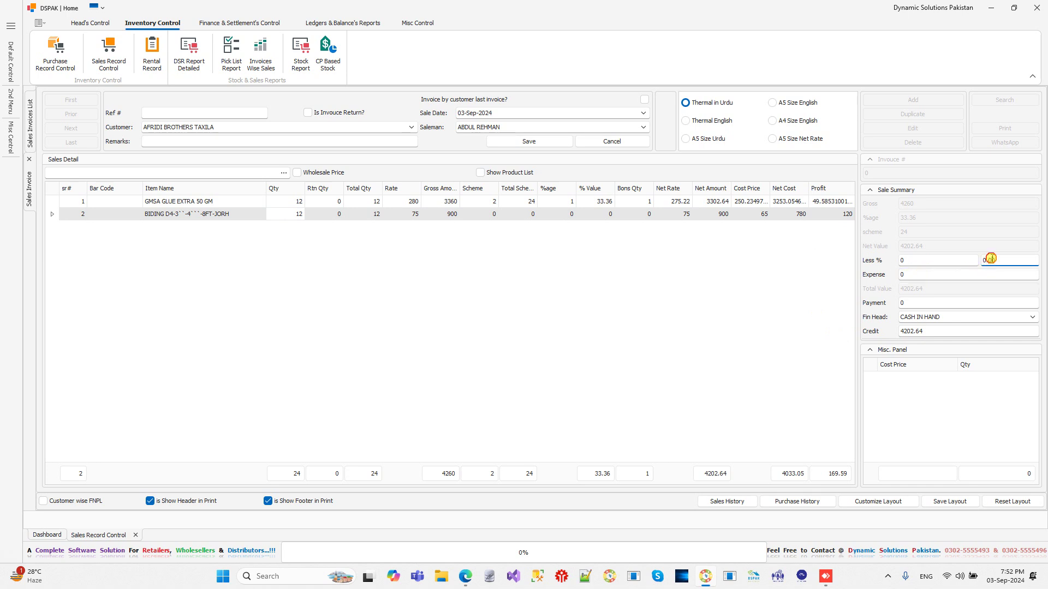
pyautogui.click(945, 272)
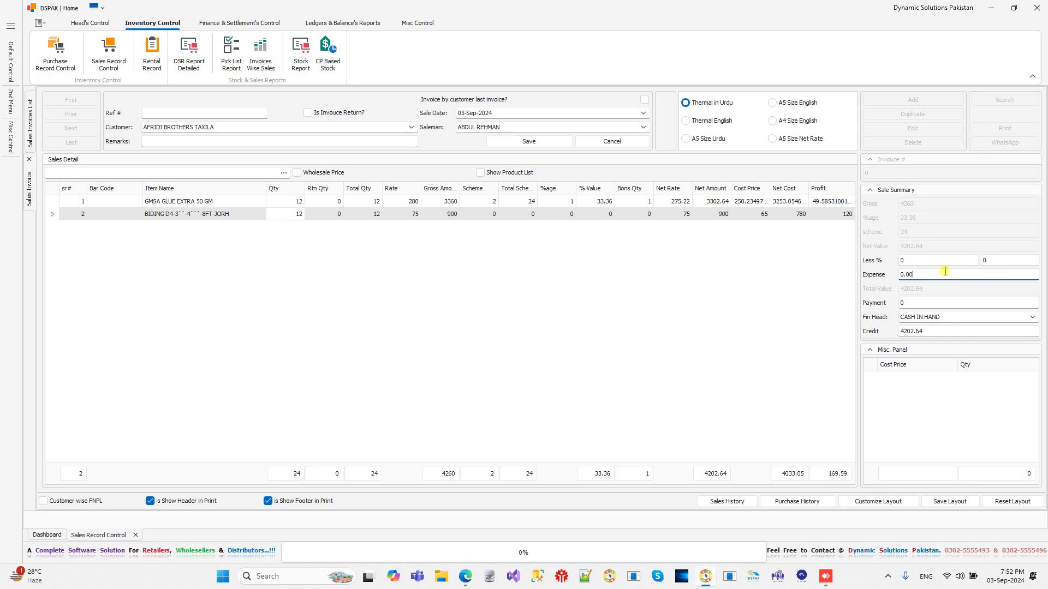
pyautogui.click(931, 303)
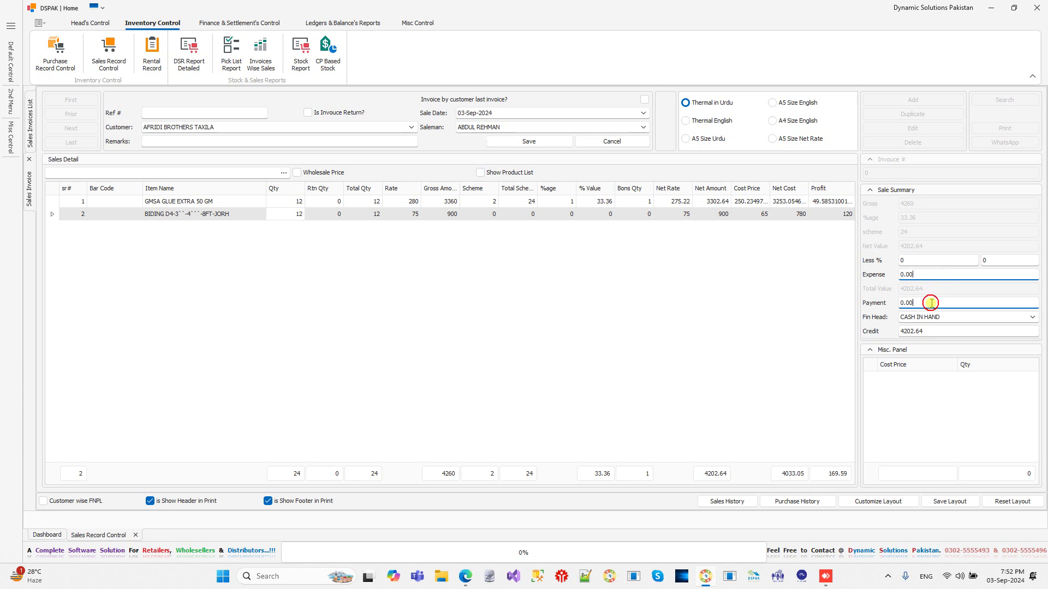
# - Set the invoice's credit to 0 and choose EASY PAISA as the payment's Fin Head
pyautogui.click(931, 330)
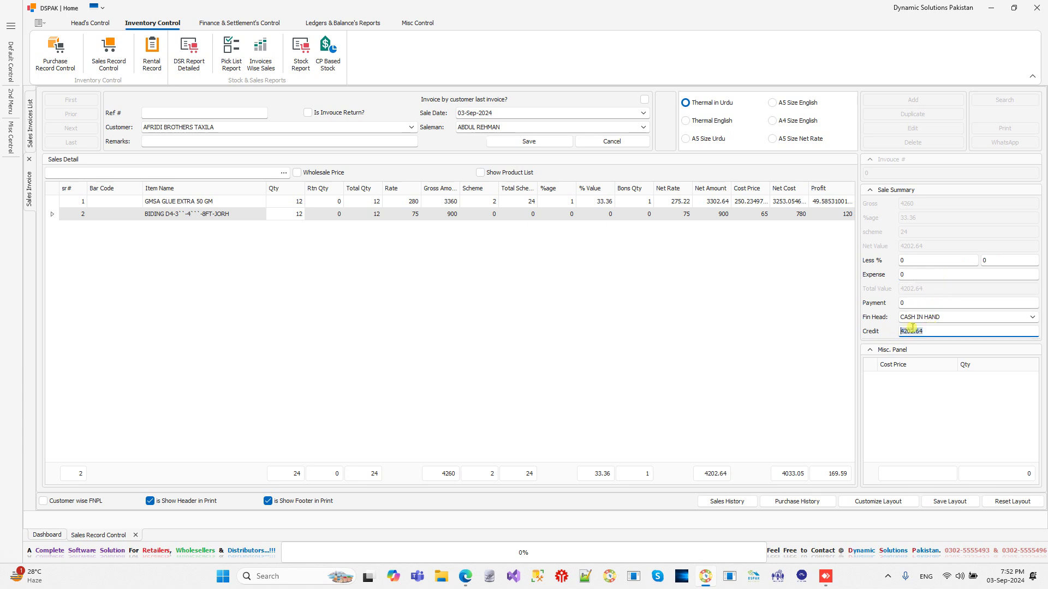
pyautogui.write('0')
pyautogui.press('Tab')
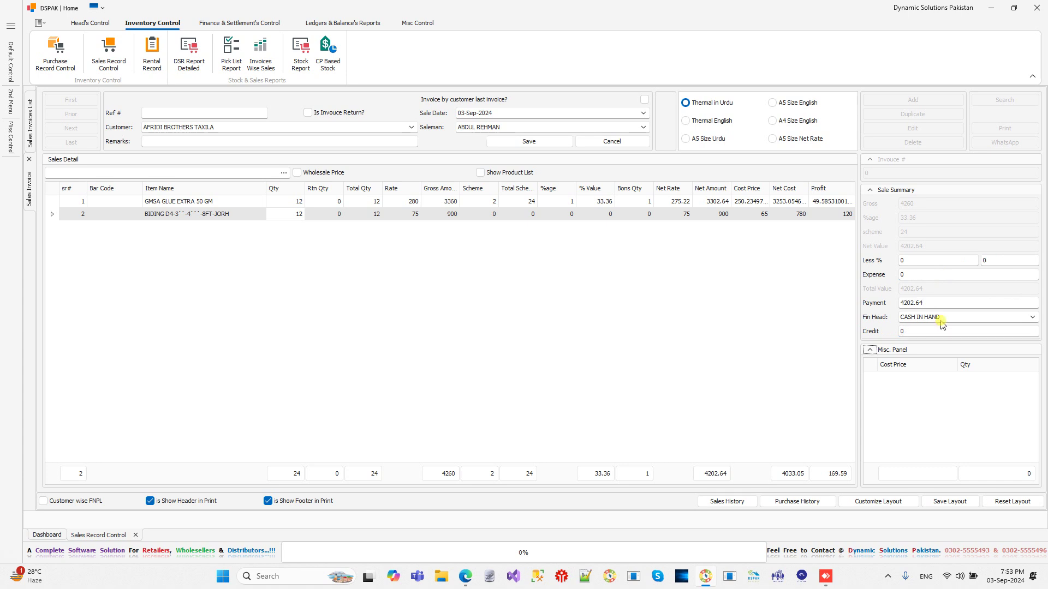
pyautogui.click(944, 320)
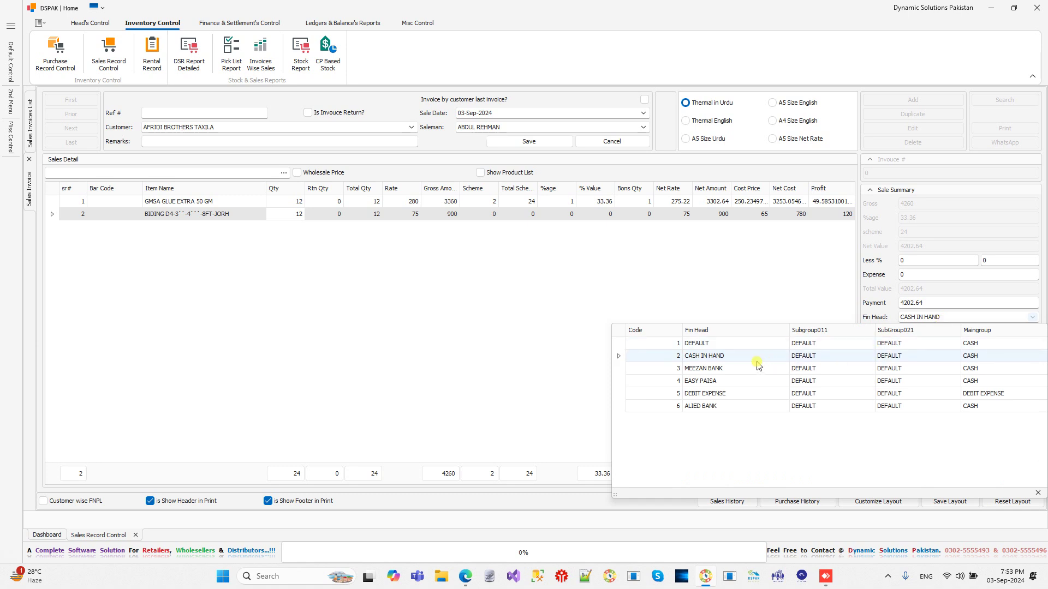
pyautogui.click(712, 382)
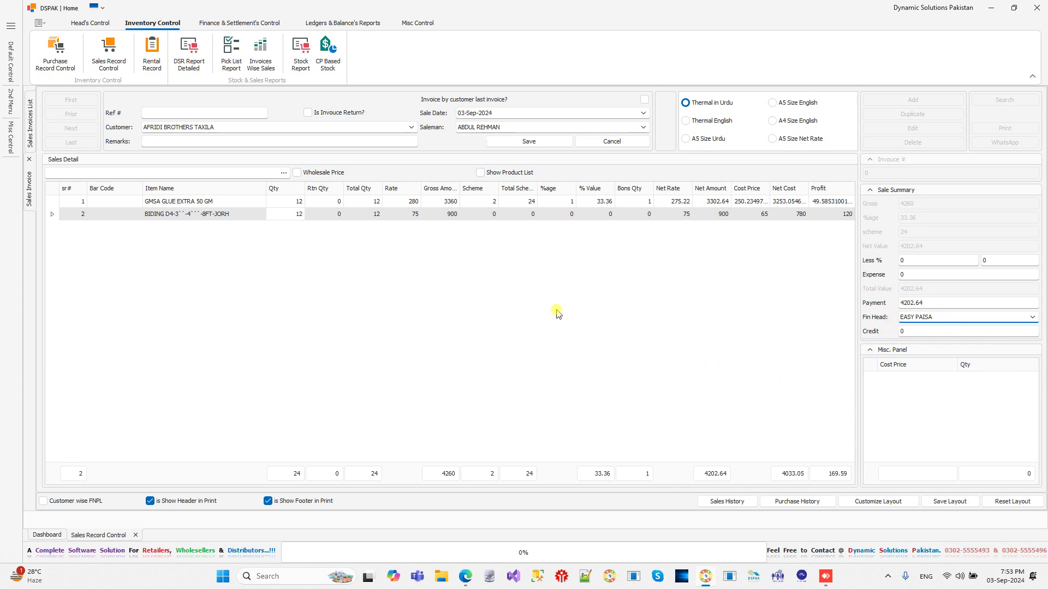
# - Save the sales invoice
pyautogui.click(527, 140)
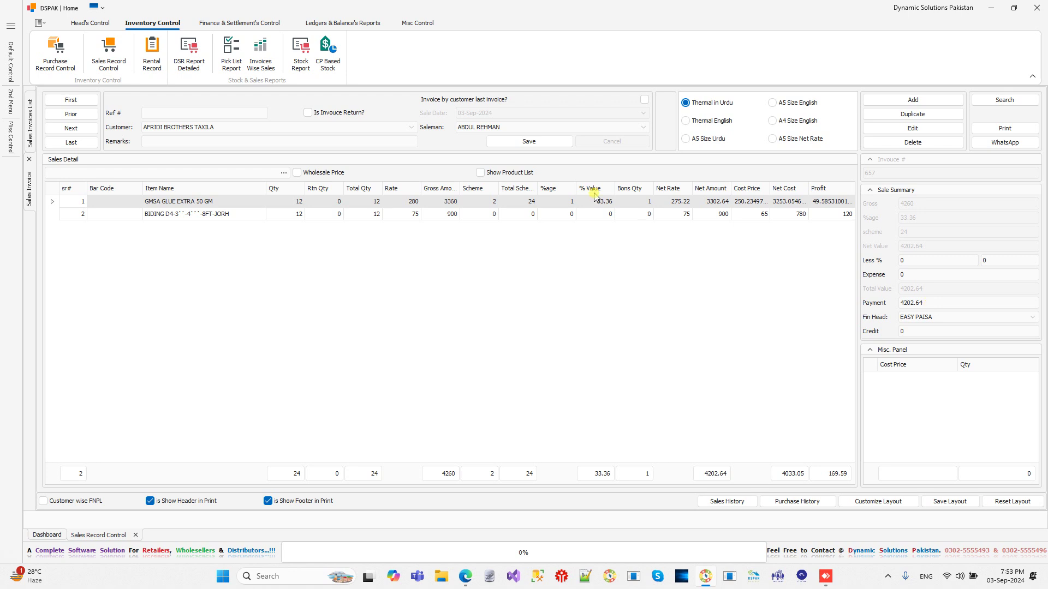
pyautogui.click(546, 145)
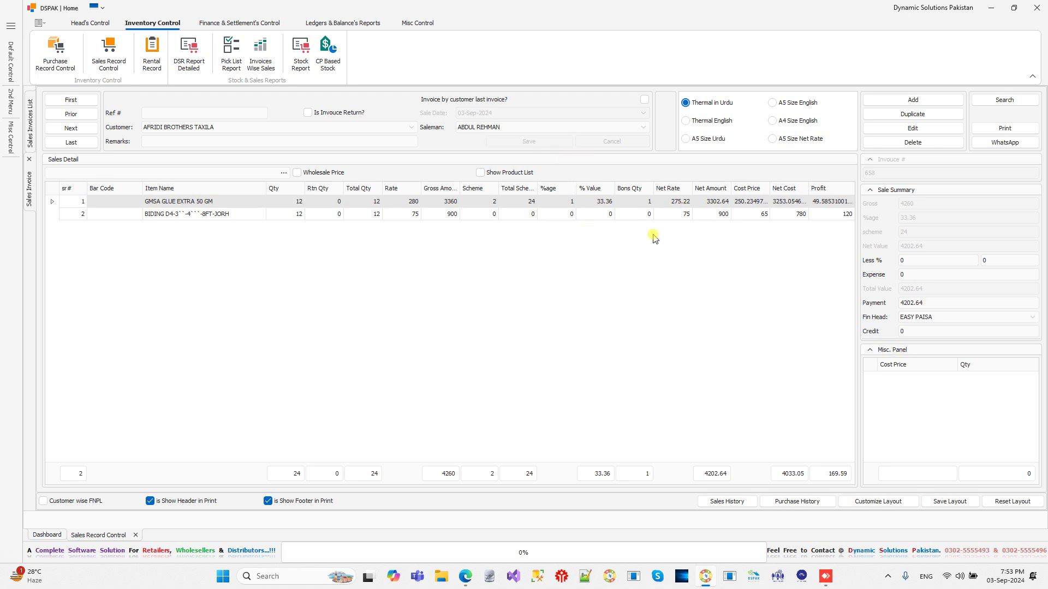
pyautogui.click(933, 142)
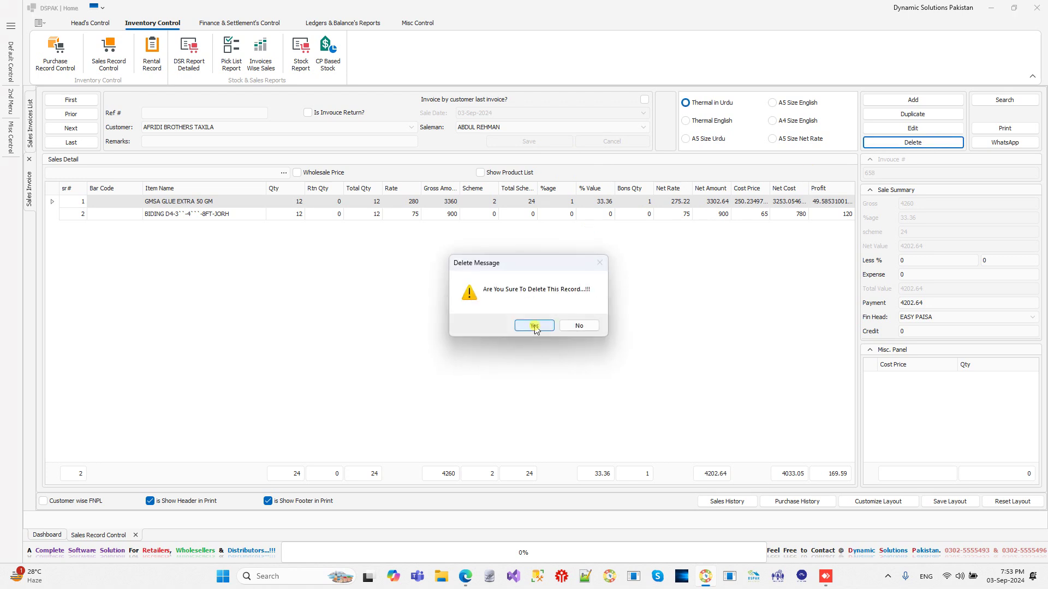
pyautogui.click(576, 327)
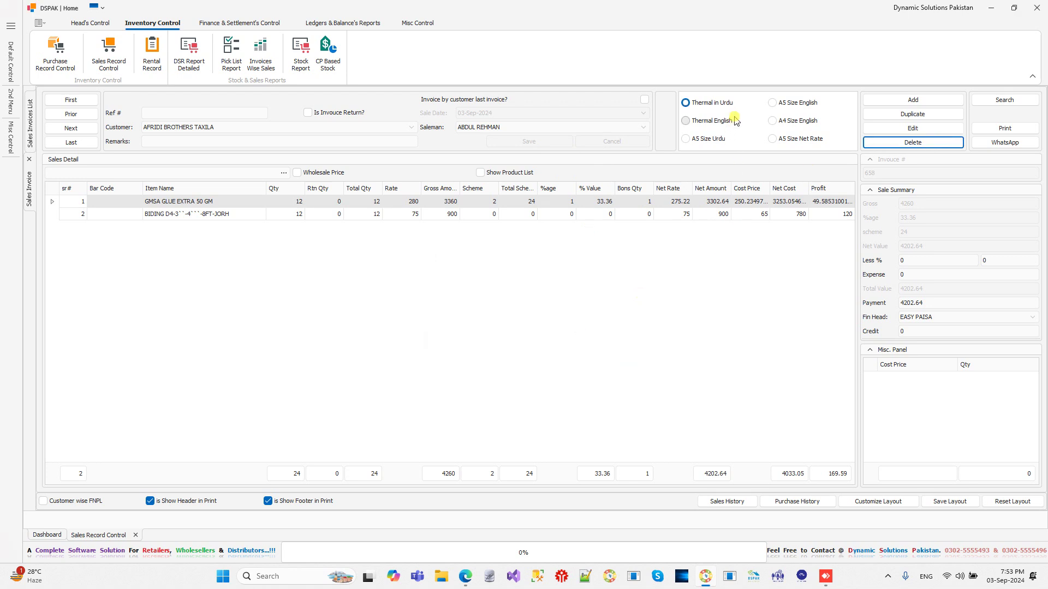
# - Preview the saved invoice in the Thermal in Urdu print format and close the preview
pyautogui.click(716, 127)
pyautogui.click(1002, 129)
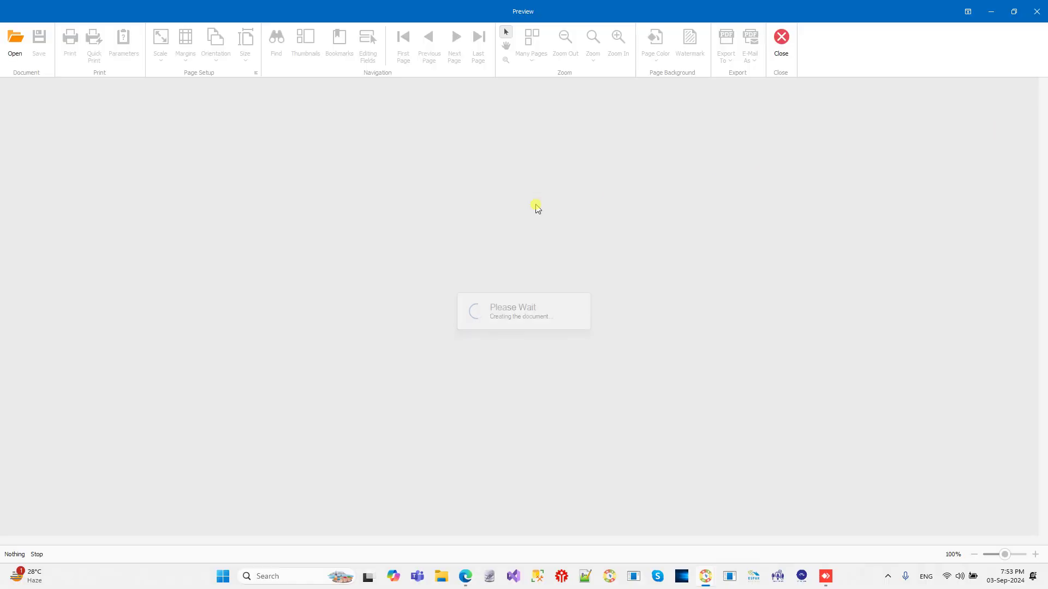
pyautogui.scroll(-2, 543, 270)
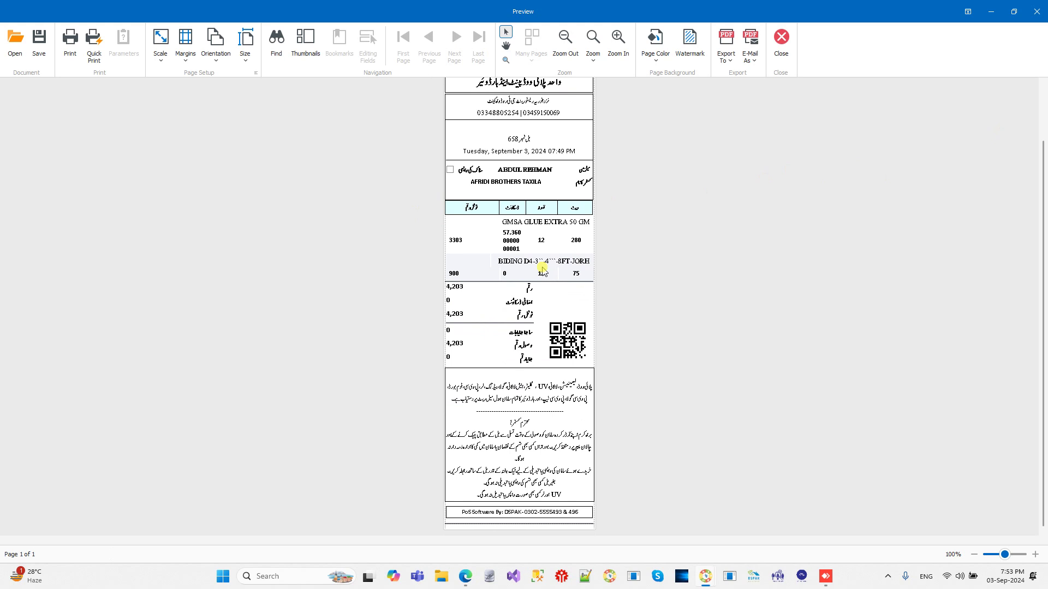
pyautogui.click(780, 39)
# - Preview the invoice in the Thermal English print format and close the preview
pyautogui.click(707, 124)
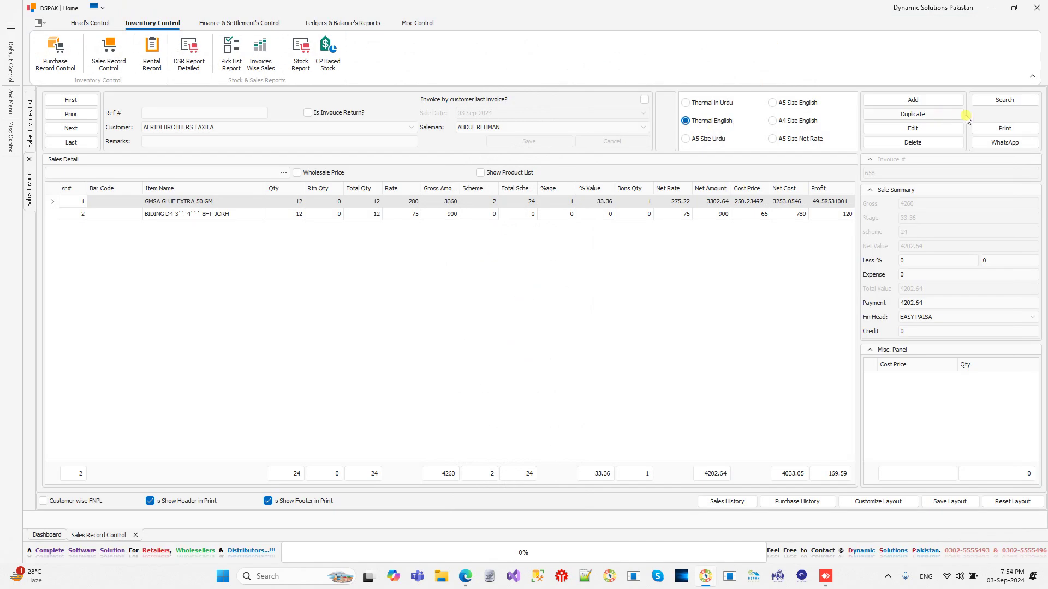
pyautogui.click(994, 129)
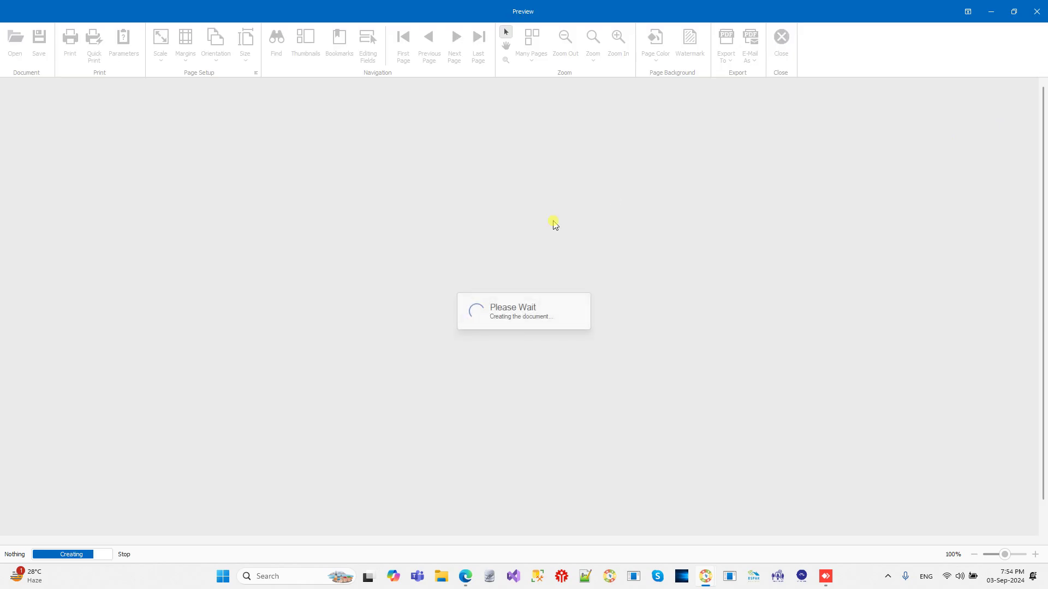
pyautogui.scroll(-1, 553, 224)
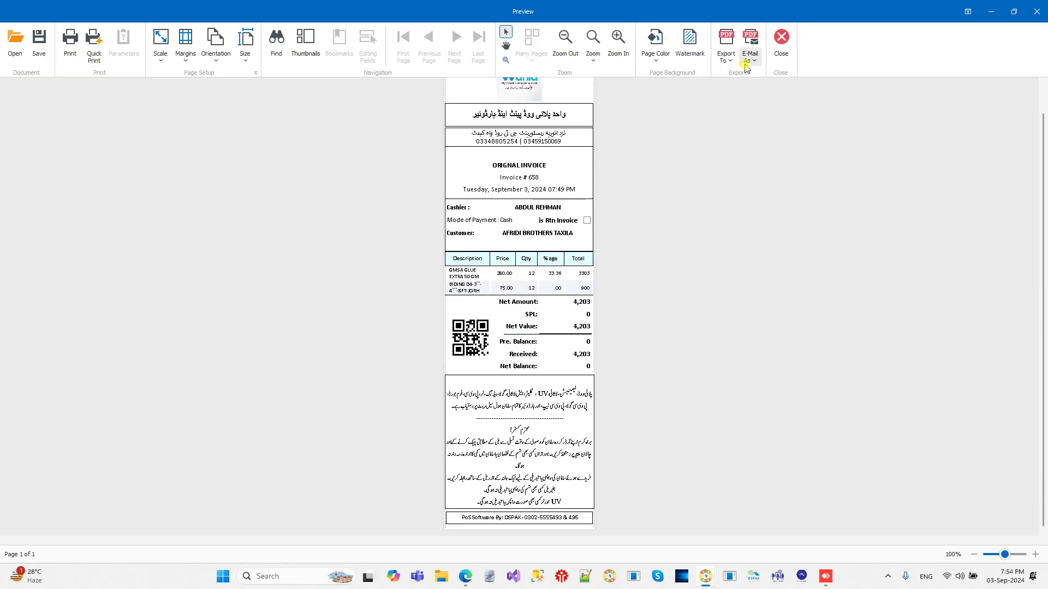
pyautogui.click(781, 38)
# - Preview the invoice in the A5 Size Urdu print format and close the preview
pyautogui.click(707, 141)
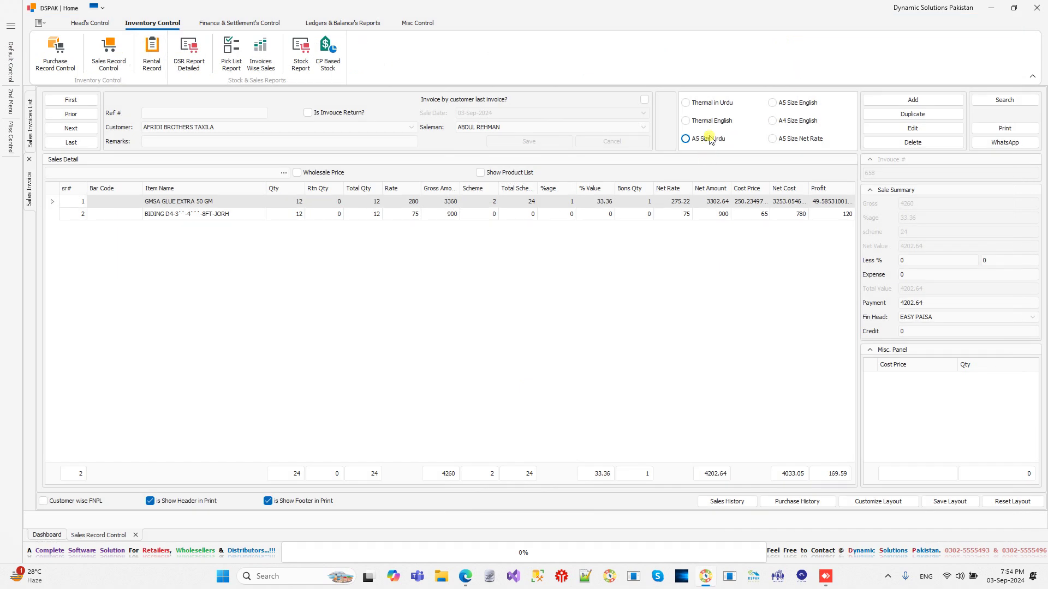
pyautogui.click(995, 127)
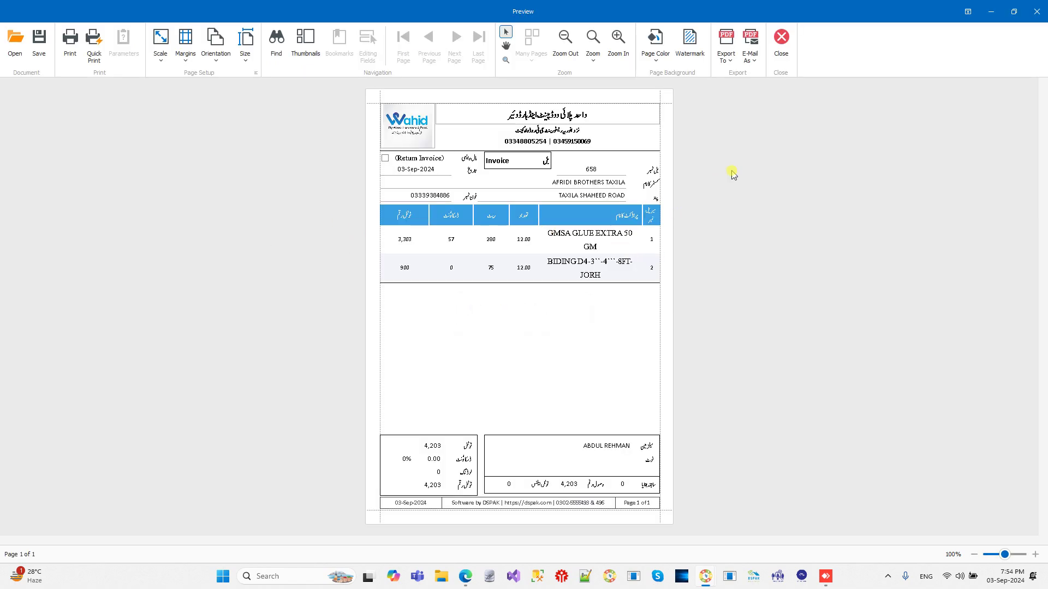
pyautogui.click(781, 41)
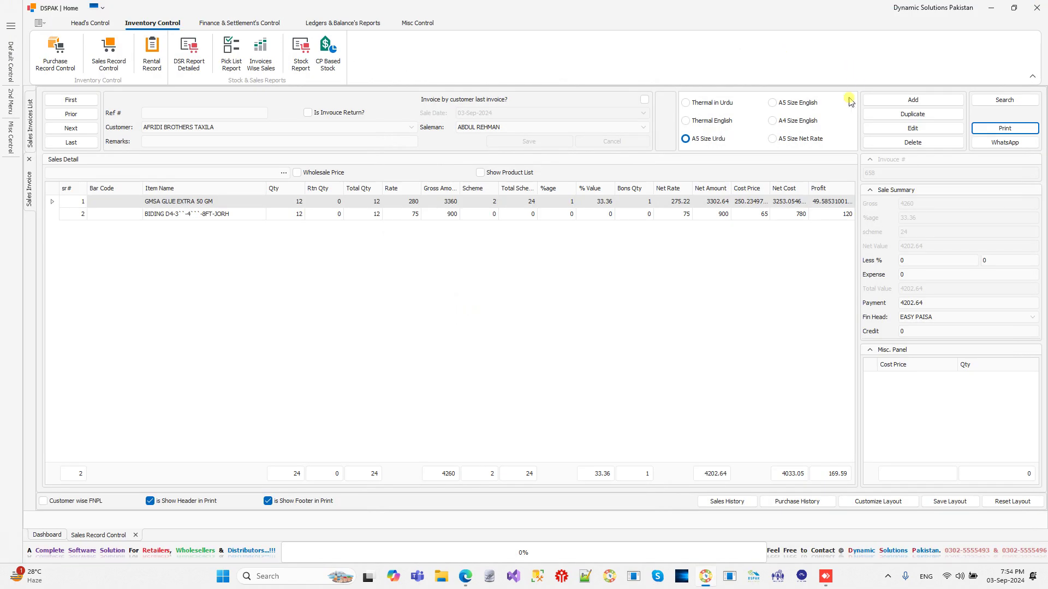
# - Preview the invoice in the A4 Size English print format, look over the page and close the preview
pyautogui.click(792, 121)
pyautogui.click(1005, 128)
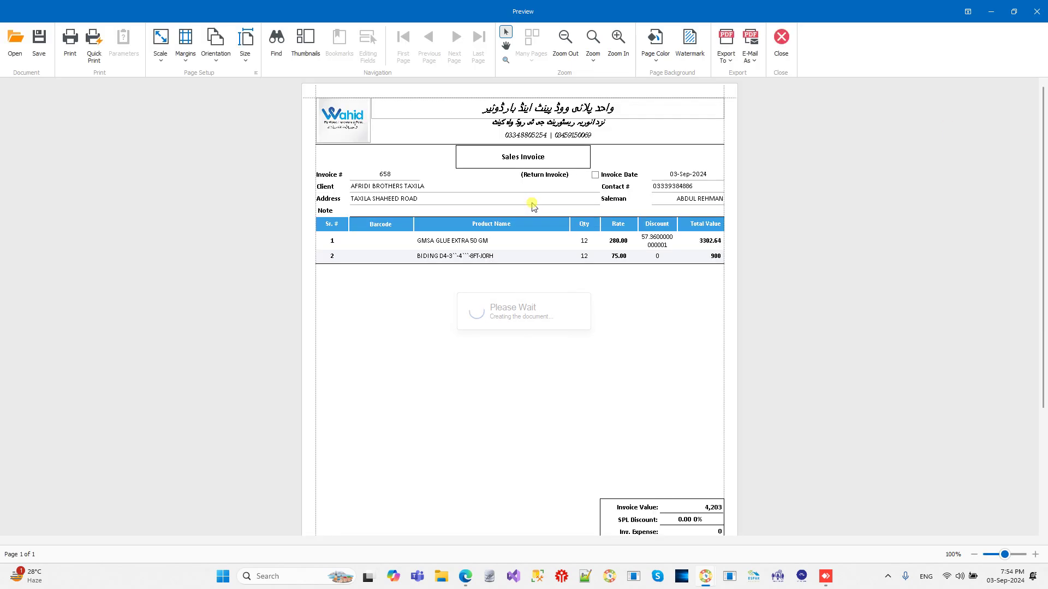
pyautogui.scroll(-3, 786, 177)
pyautogui.scroll(3, 788, 179)
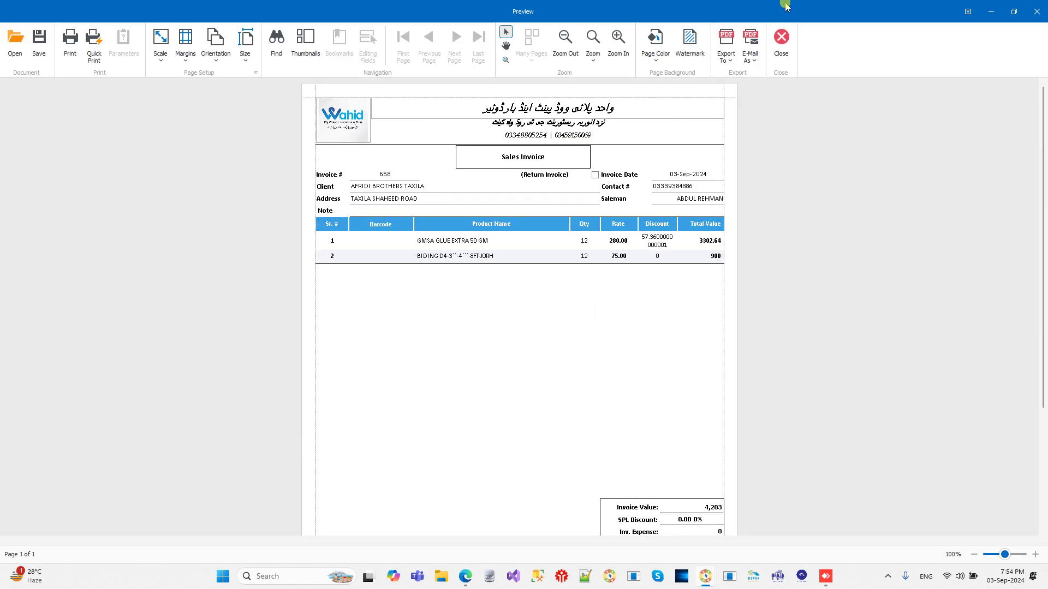
pyautogui.click(781, 39)
# - Preview the invoice in the A5 Size English and A5 Size Net Rate print formats, closing each preview
pyautogui.click(802, 107)
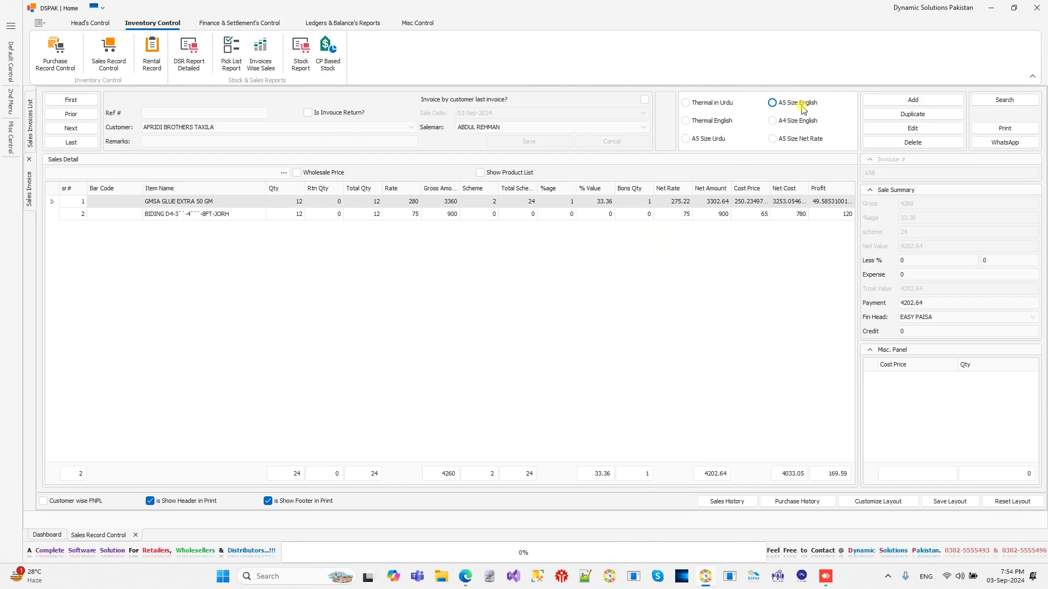
pyautogui.click(986, 129)
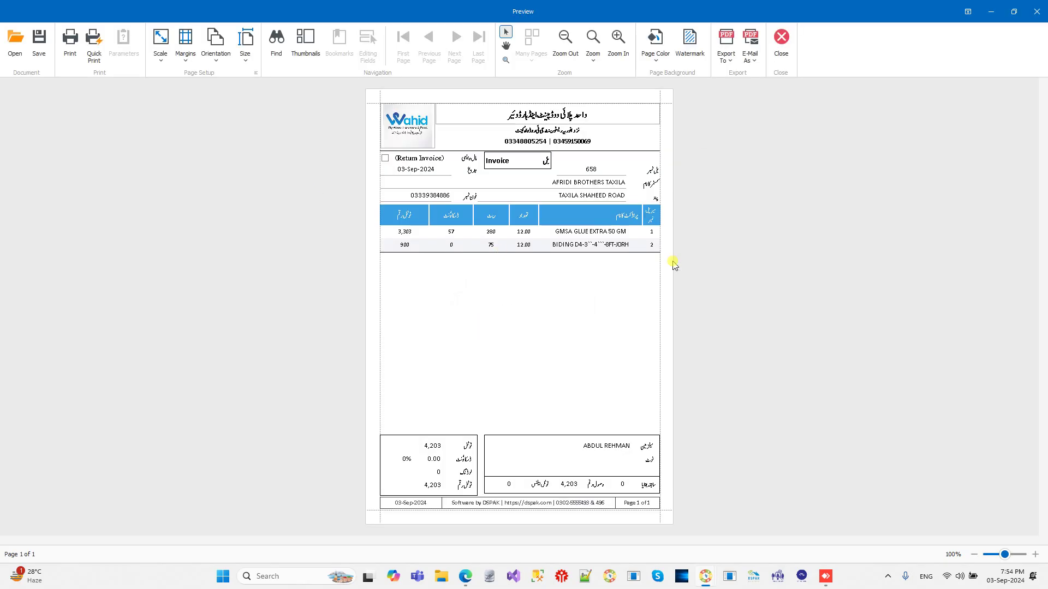
pyautogui.click(781, 38)
pyautogui.click(1005, 129)
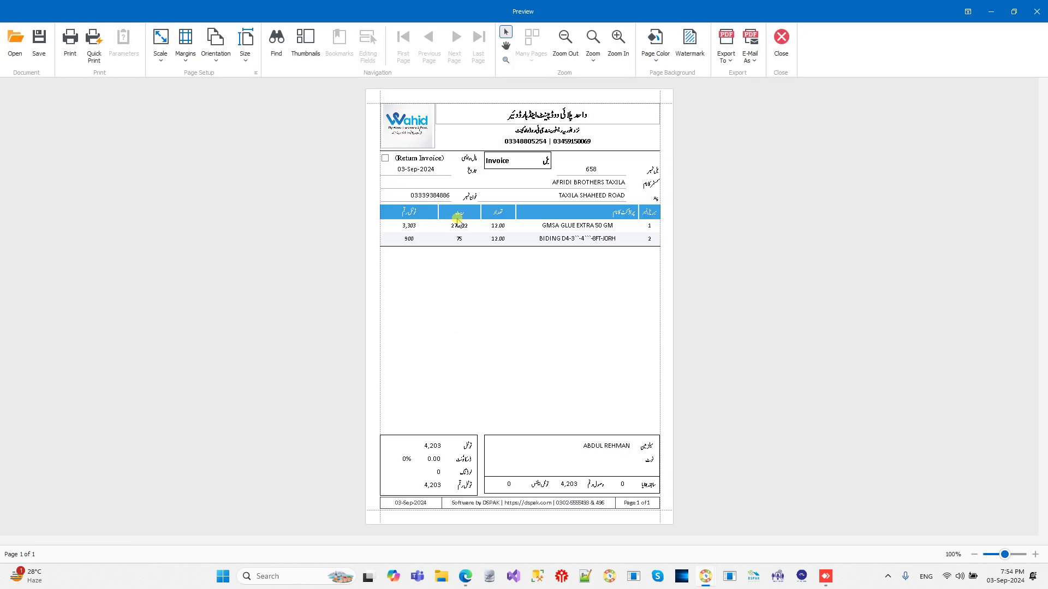
pyautogui.click(781, 52)
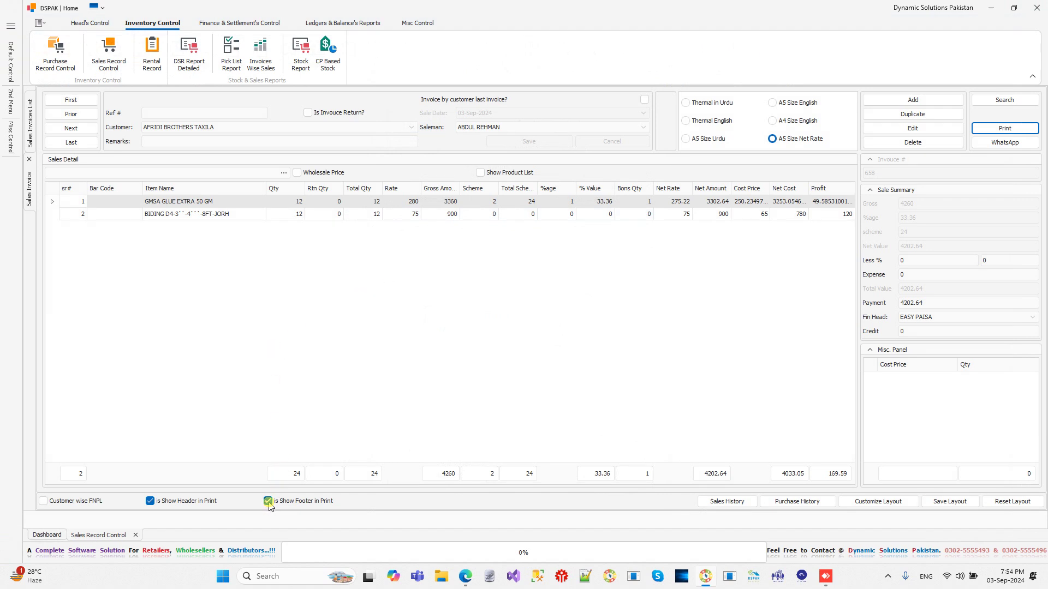
# - Turn off showing the header in print, then preview the invoice in the Thermal in Urdu format and close the preview
pyautogui.click(186, 508)
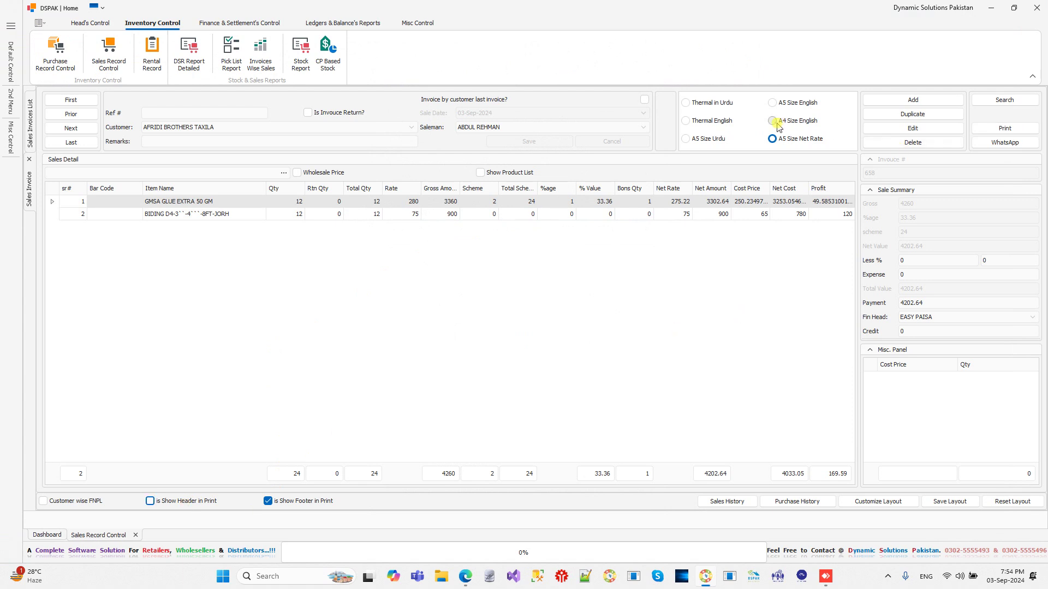
pyautogui.click(685, 102)
pyautogui.click(1007, 131)
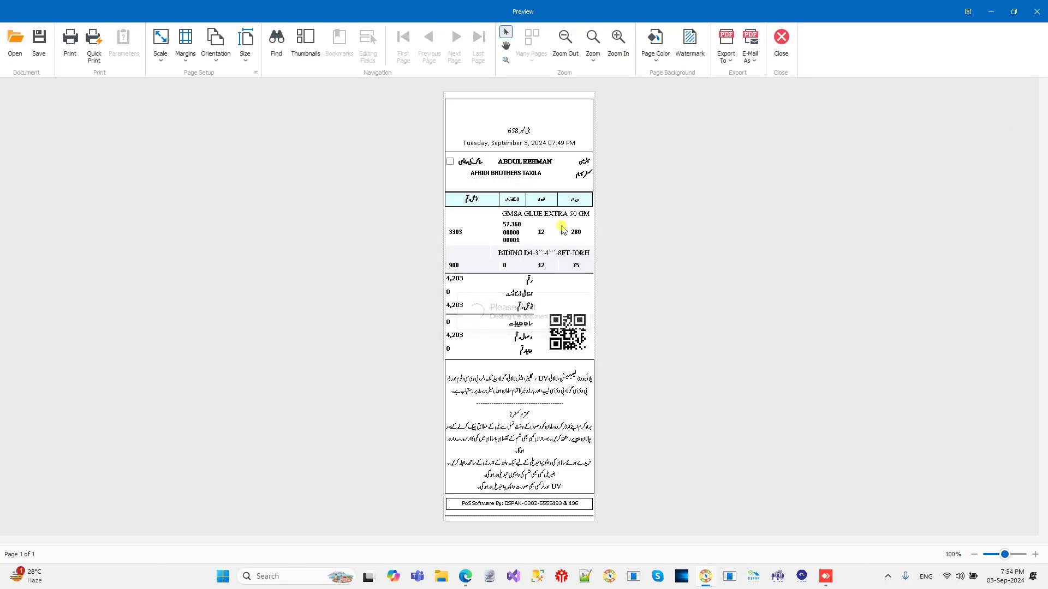
pyautogui.click(781, 43)
# - Turn off showing the footer in print, then preview the invoice in the Thermal English format and close the preview
pyautogui.click(288, 503)
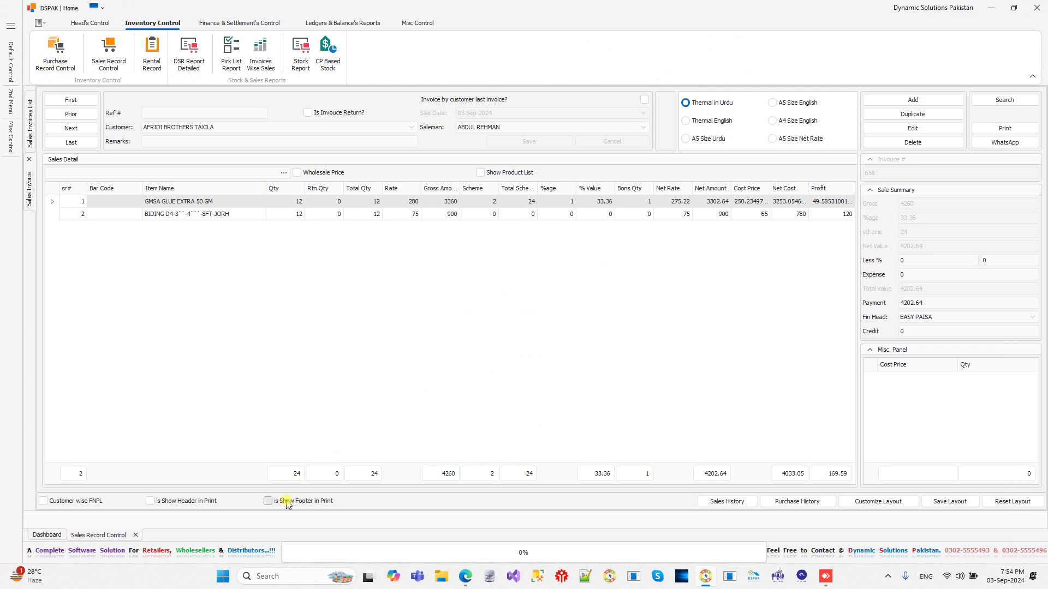
pyautogui.click(713, 124)
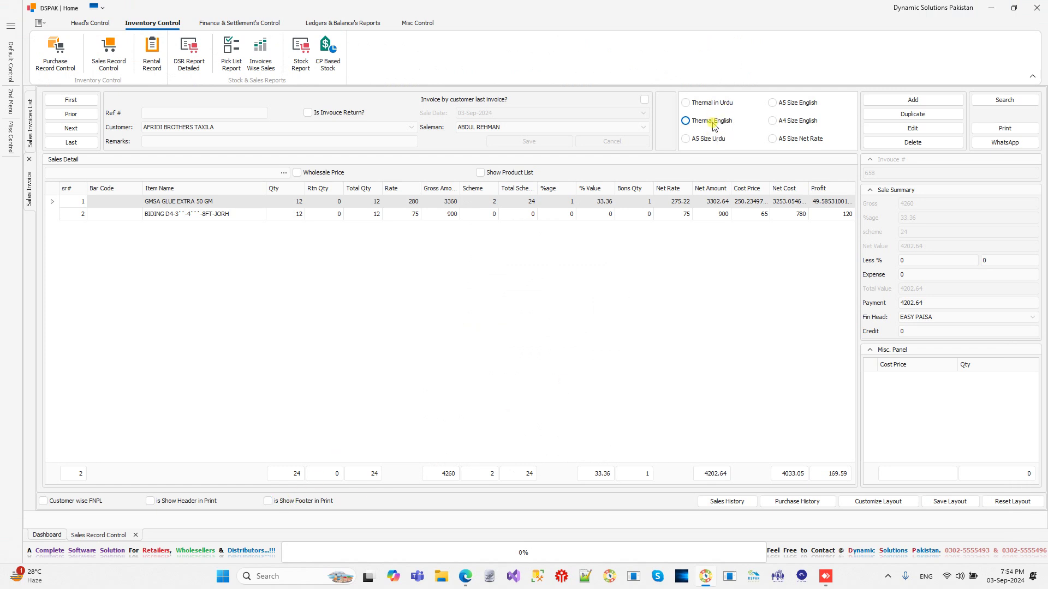
pyautogui.click(1006, 131)
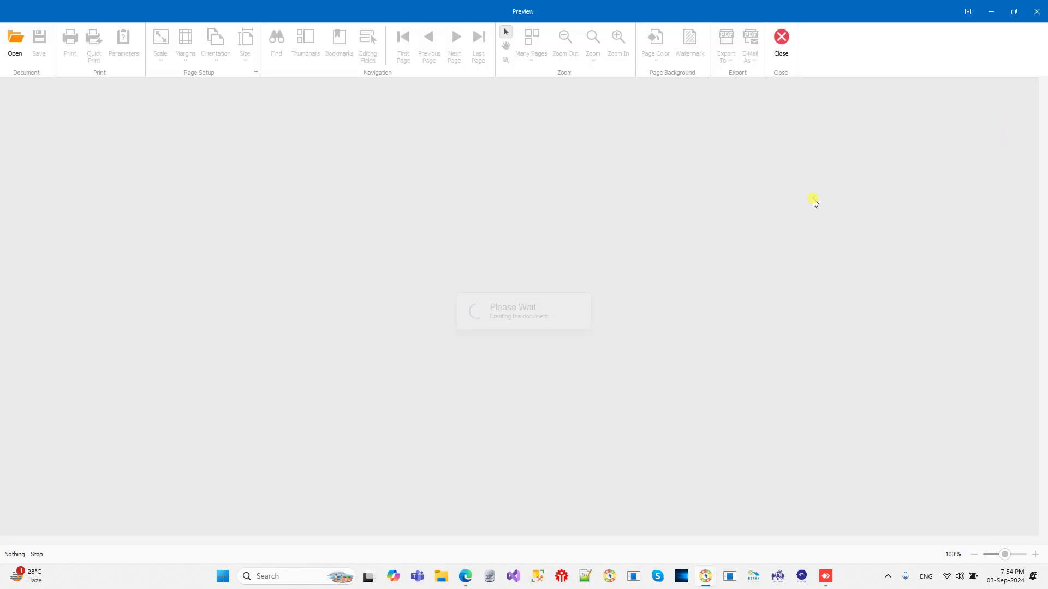
pyautogui.click(781, 38)
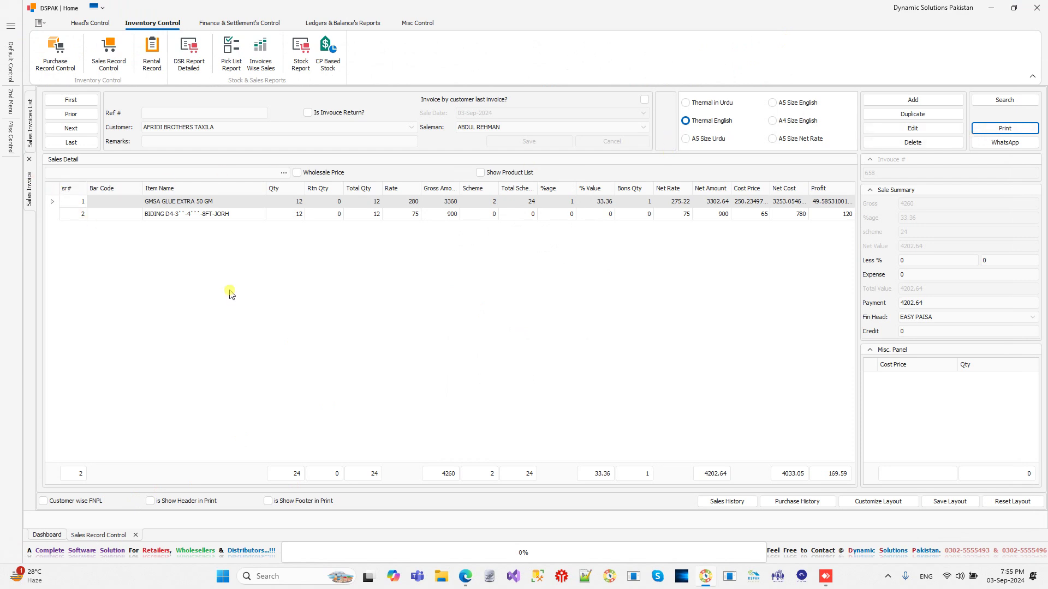
# - Enable Customer wise FNPL and browse back and forward through the customer's invoices
pyautogui.click(65, 503)
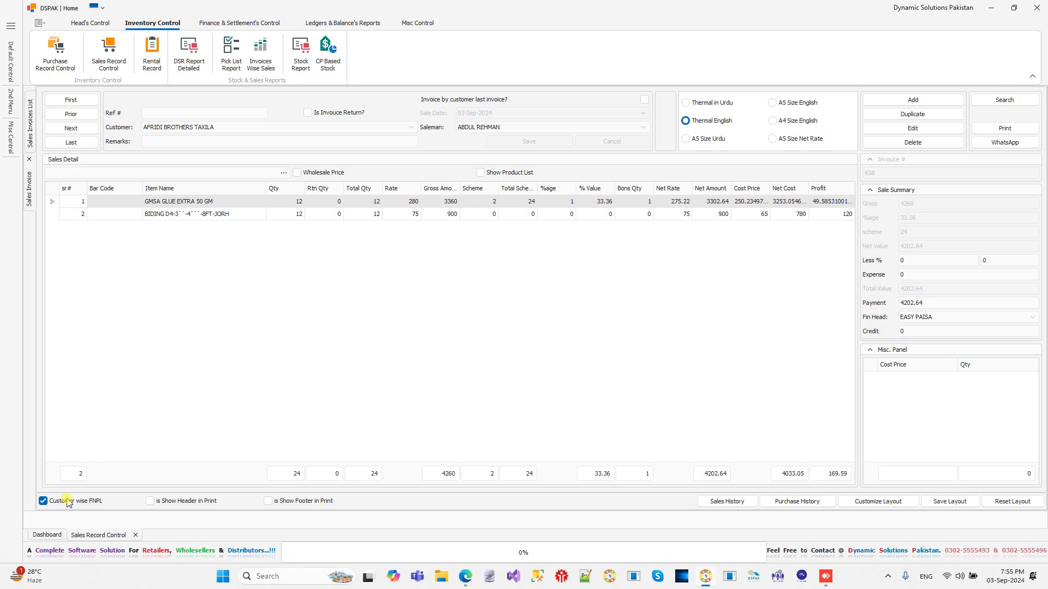
pyautogui.click(85, 115)
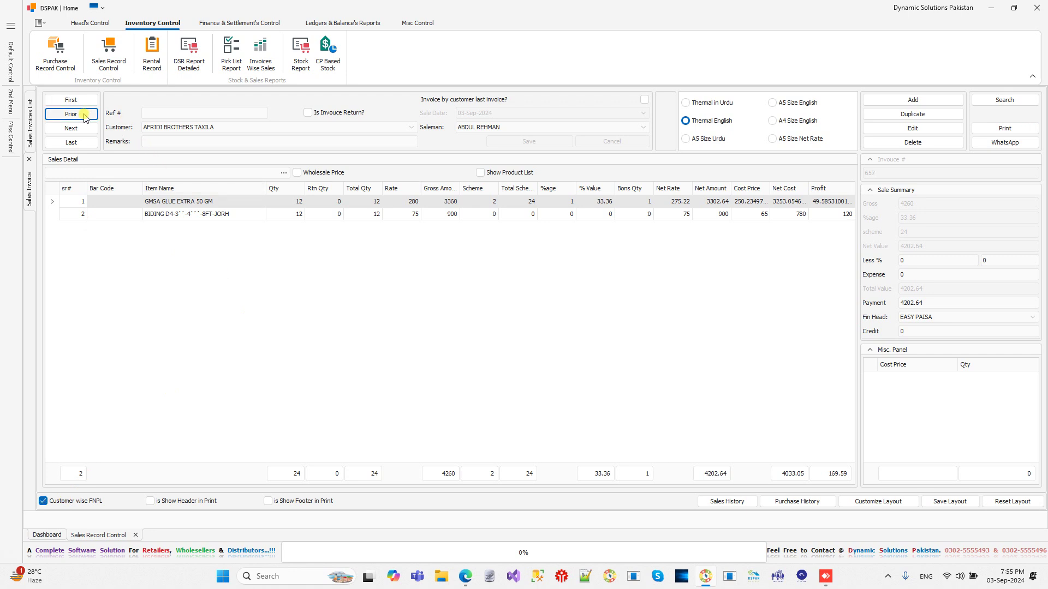
pyautogui.click(84, 116)
pyautogui.click(552, 326)
pyautogui.click(82, 129)
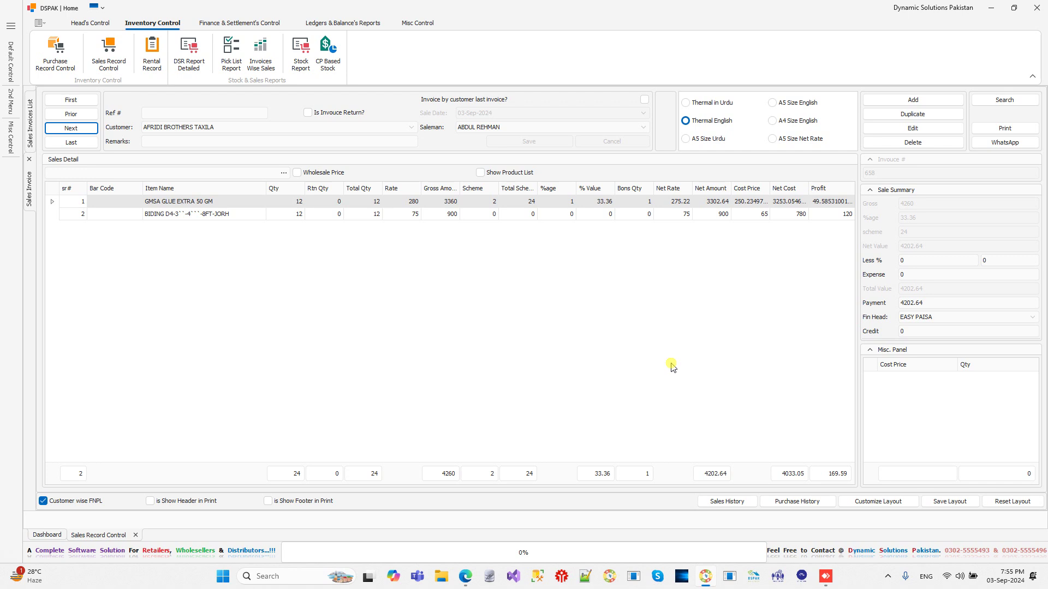
pyautogui.click(699, 342)
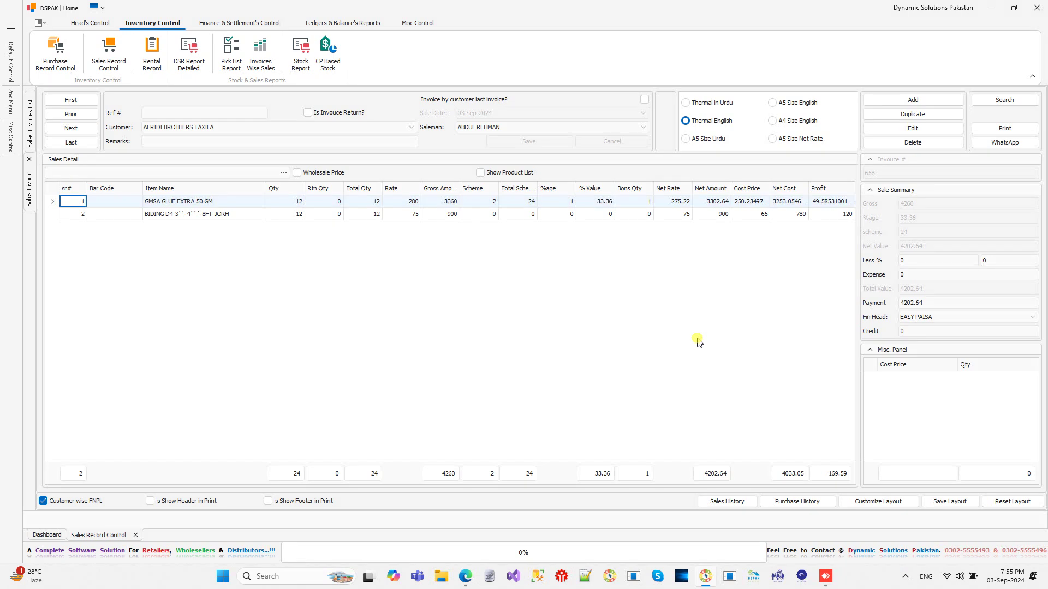
pyautogui.press('alt')
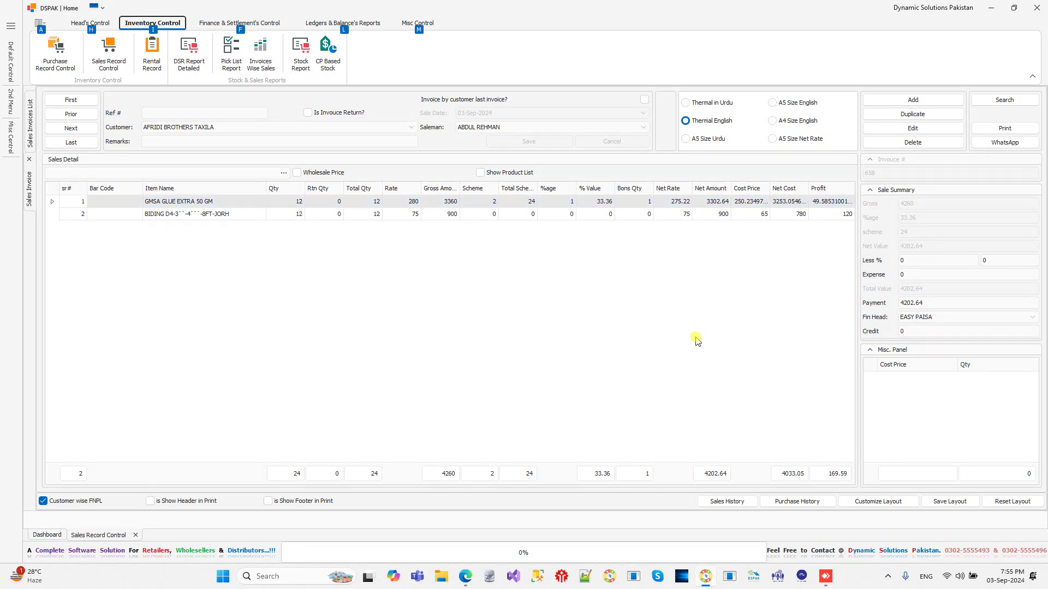
pyautogui.press('alt')
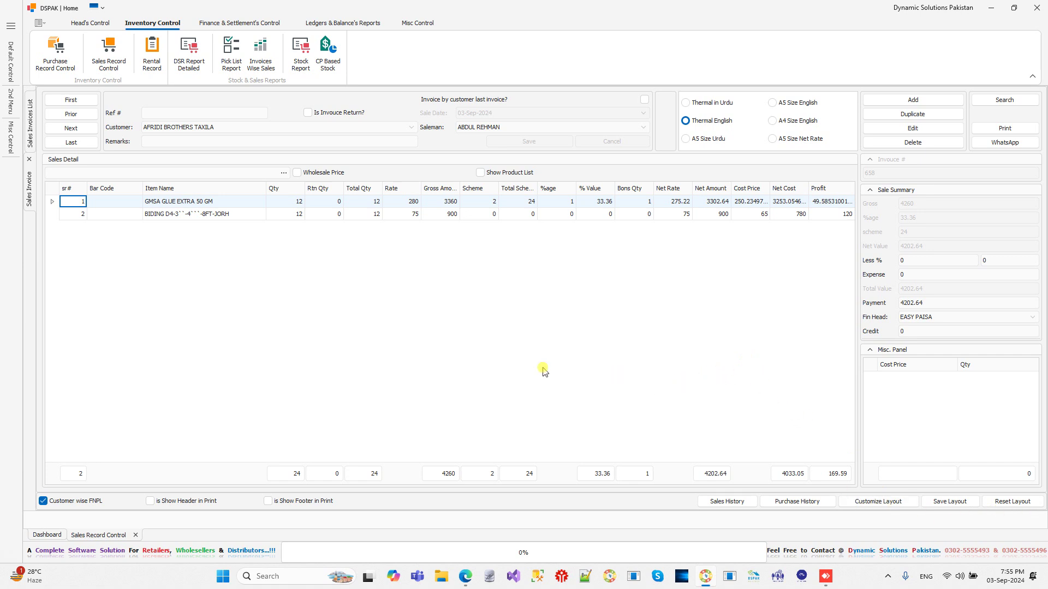
# - Close the Sales Record Control page, confirming the closure, and open the Recovery Record list
pyautogui.click(136, 536)
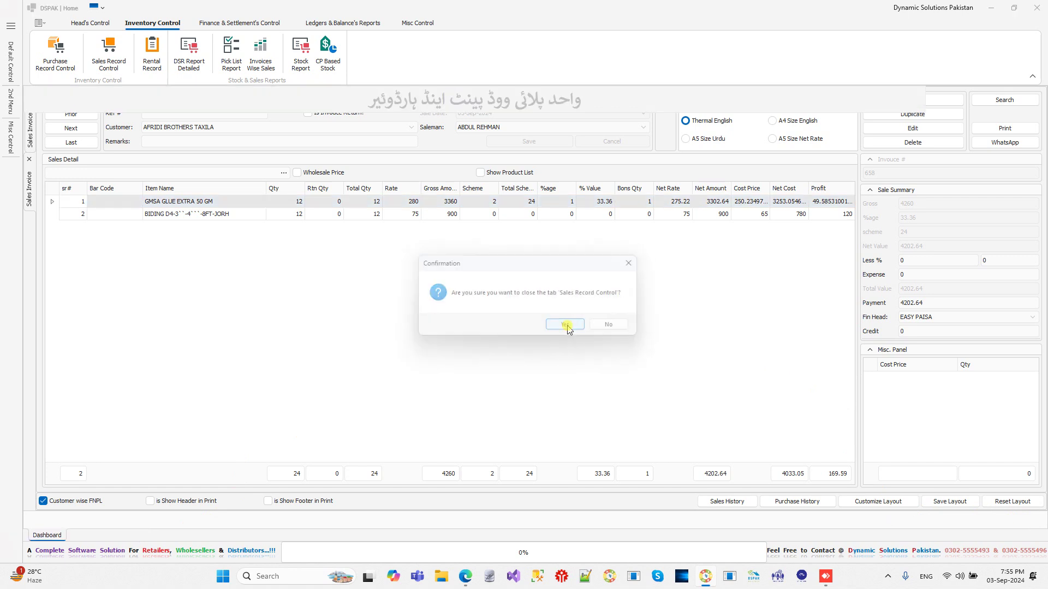
pyautogui.click(566, 325)
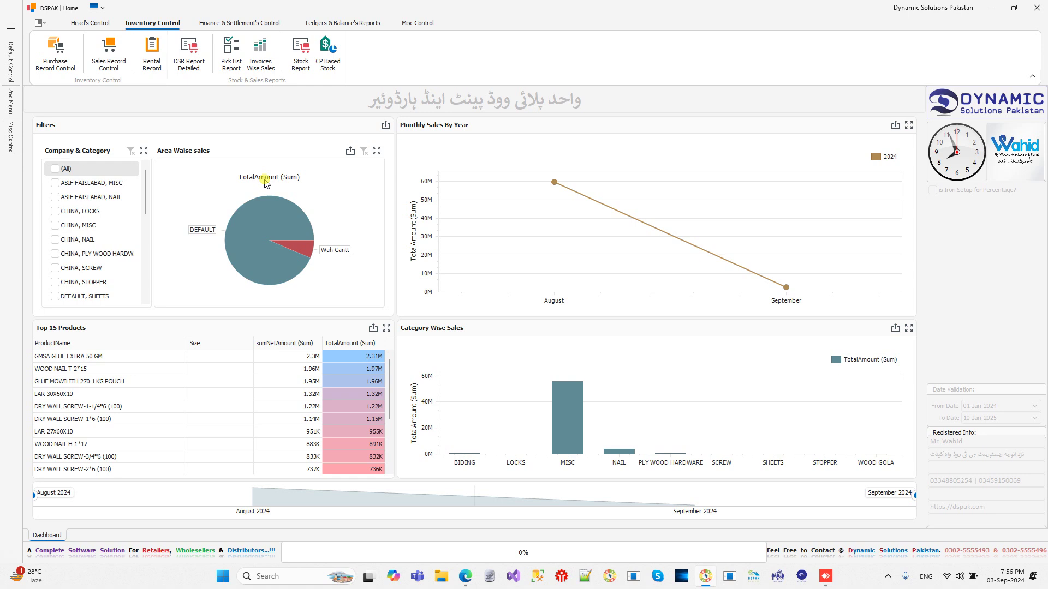
pyautogui.click(248, 24)
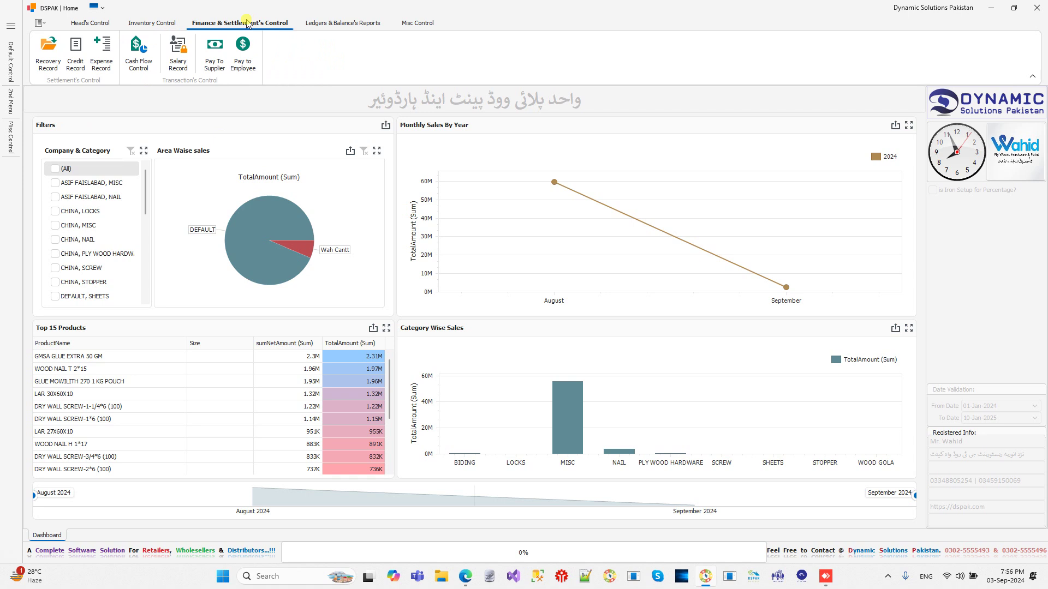
pyautogui.click(48, 52)
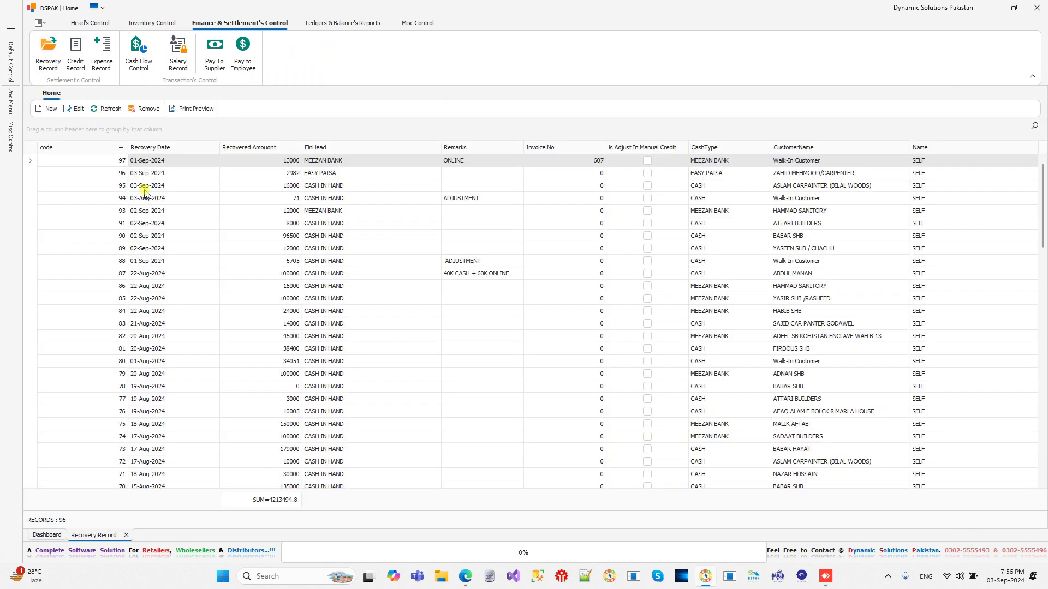
# - Start a new recovery record and examine the available customer and employee choices
pyautogui.click(48, 108)
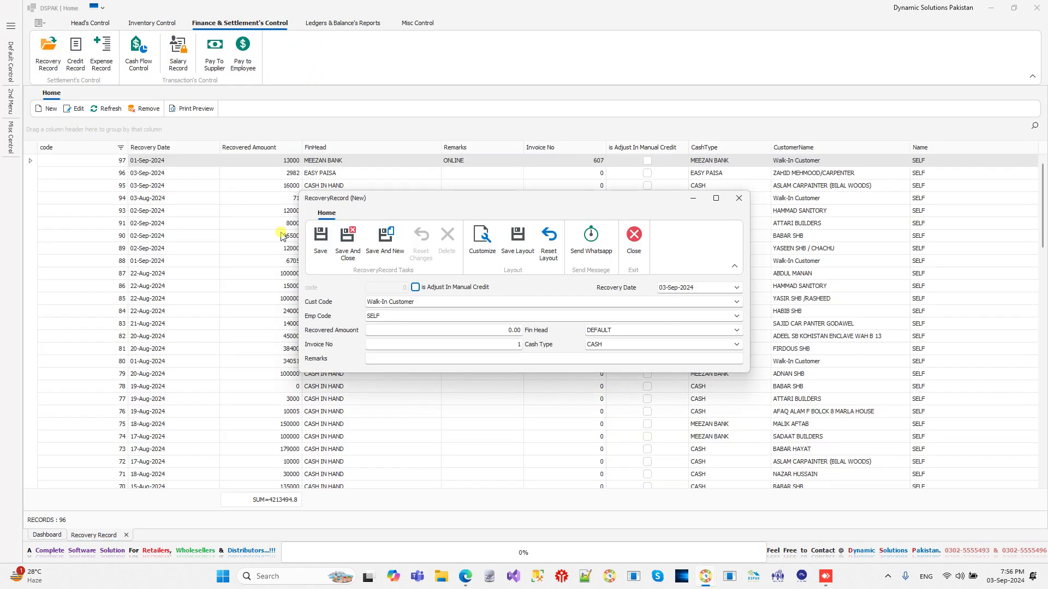
pyautogui.click(445, 302)
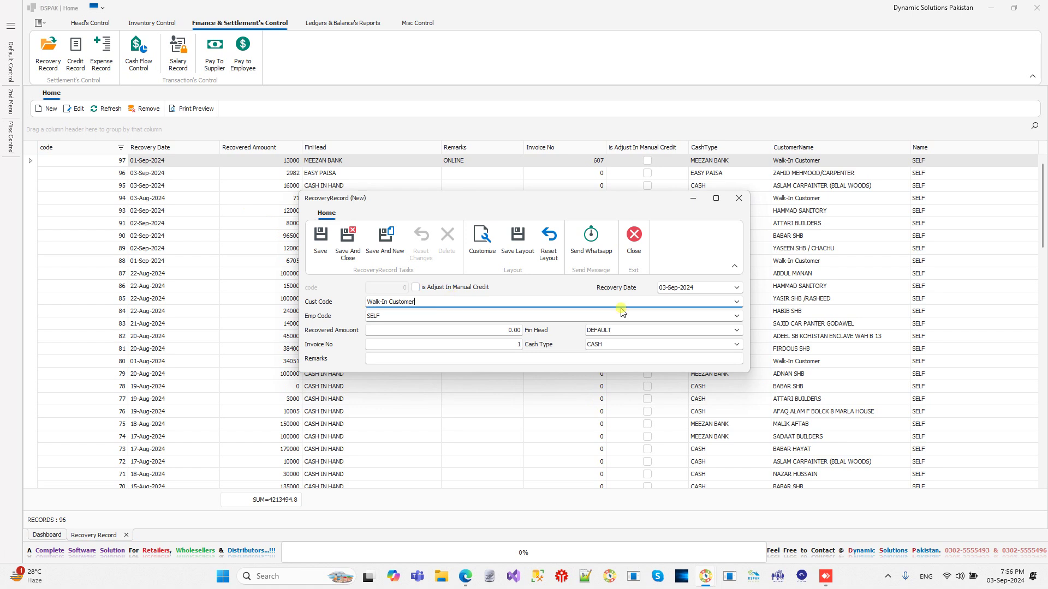
pyautogui.click(737, 303)
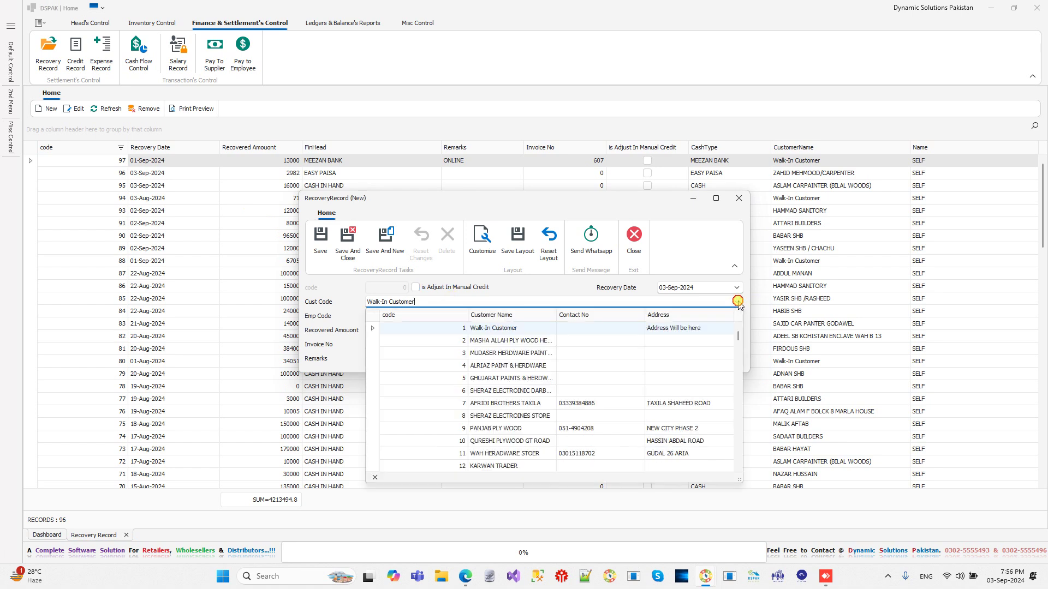
pyautogui.click(737, 303)
pyautogui.click(734, 315)
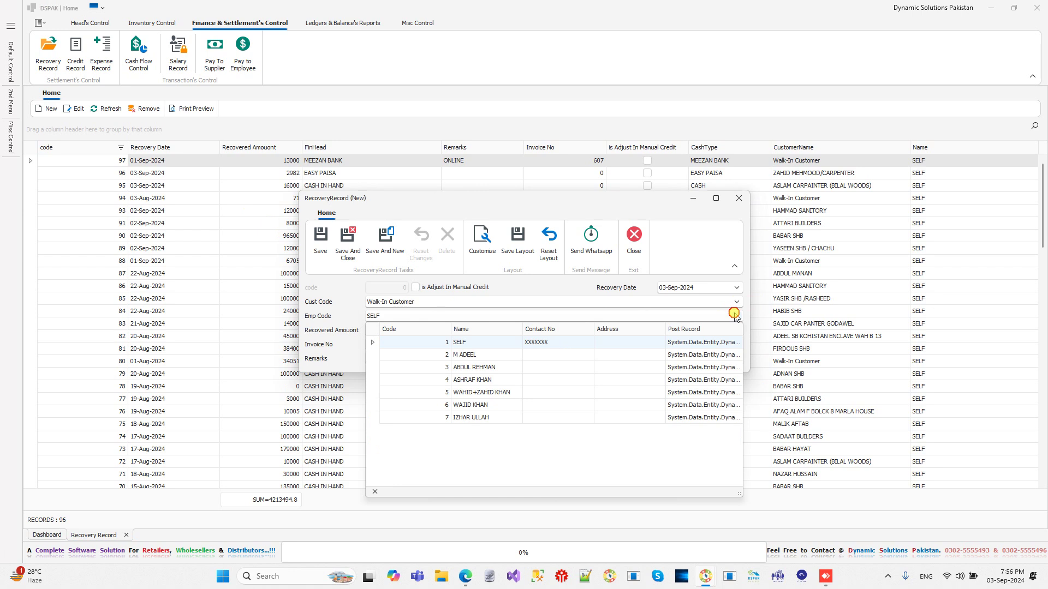
pyautogui.click(734, 315)
# - Examine the recovered amount, Fin Head, invoice number and cash type fields of the new recovery record, then close it without saving
pyautogui.click(496, 331)
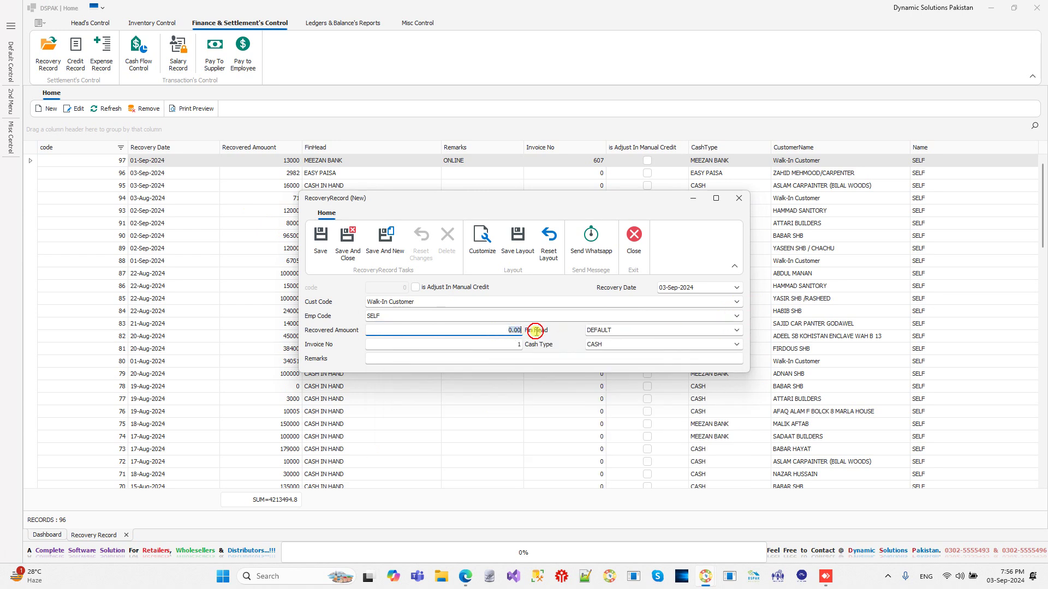
pyautogui.click(736, 330)
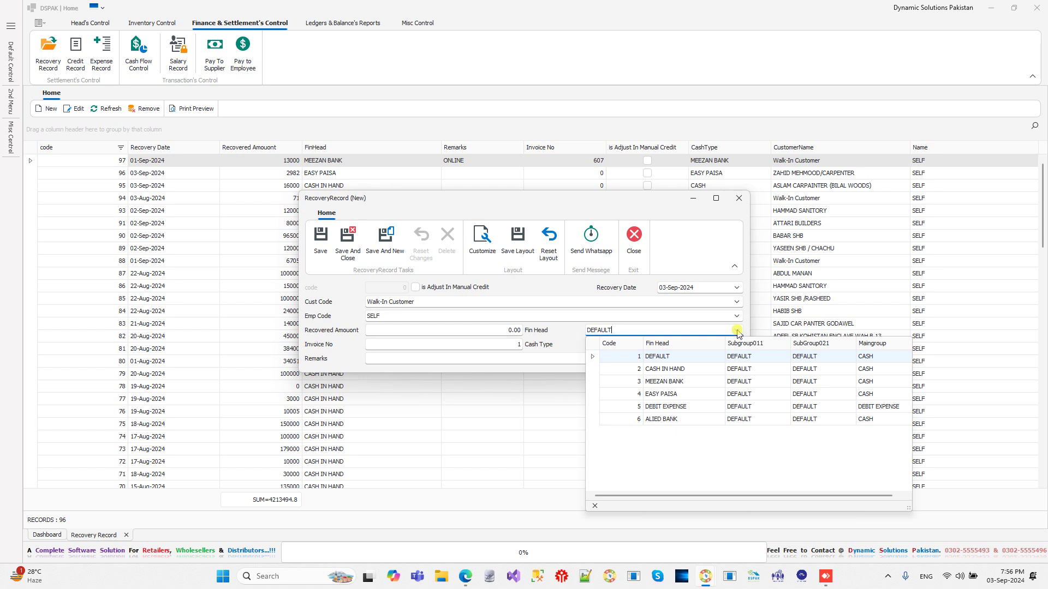
pyautogui.click(737, 331)
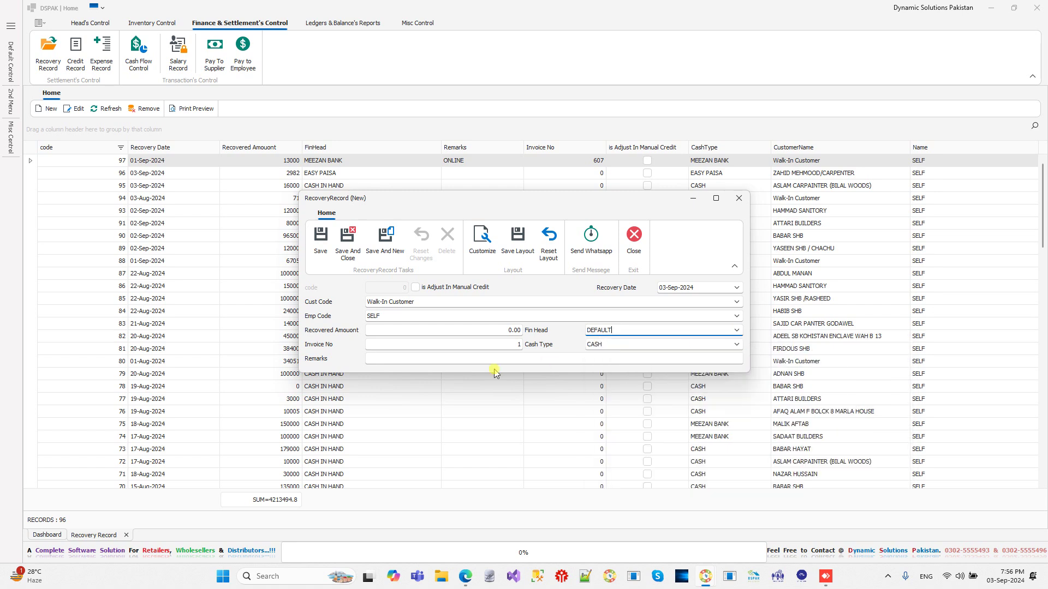
pyautogui.click(486, 345)
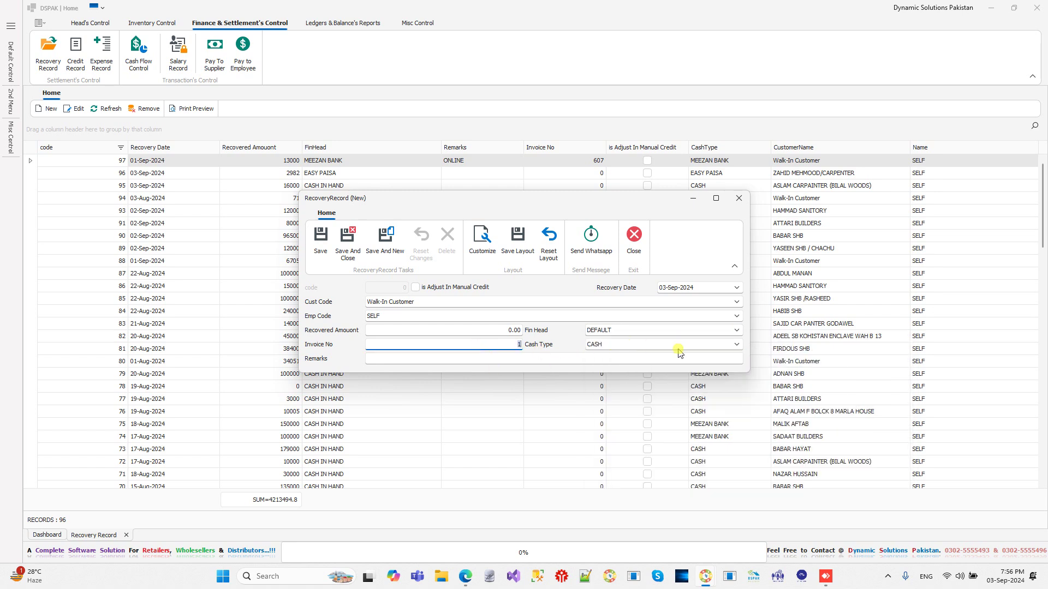
pyautogui.click(722, 347)
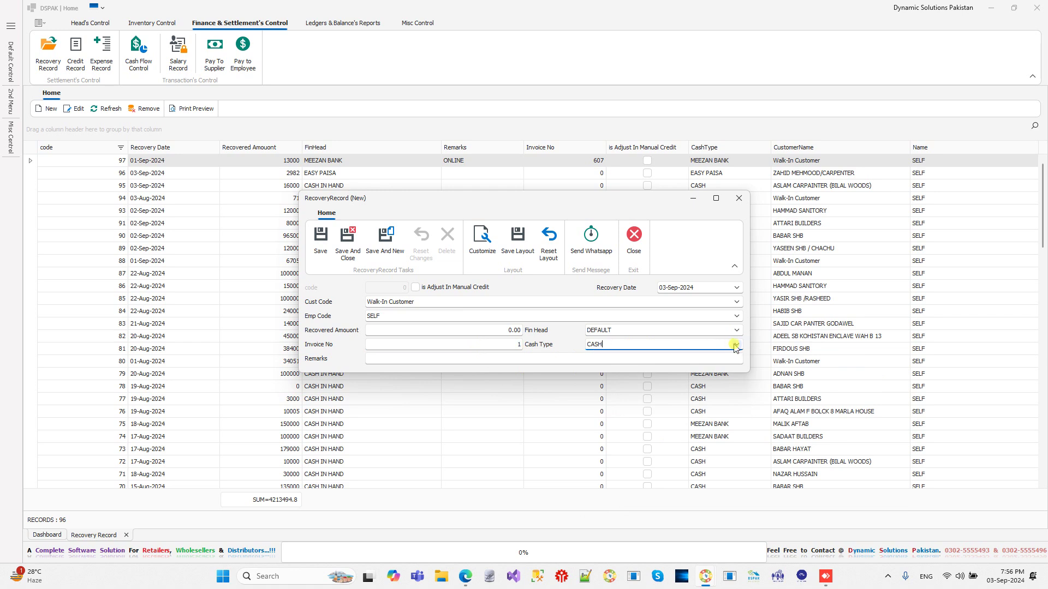
pyautogui.click(736, 346)
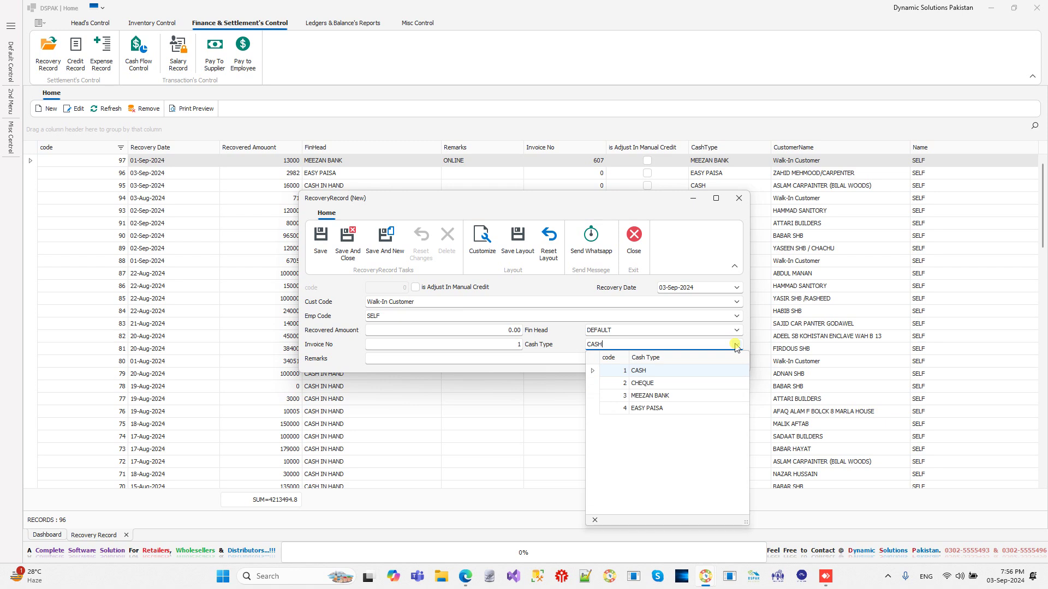
pyautogui.click(736, 346)
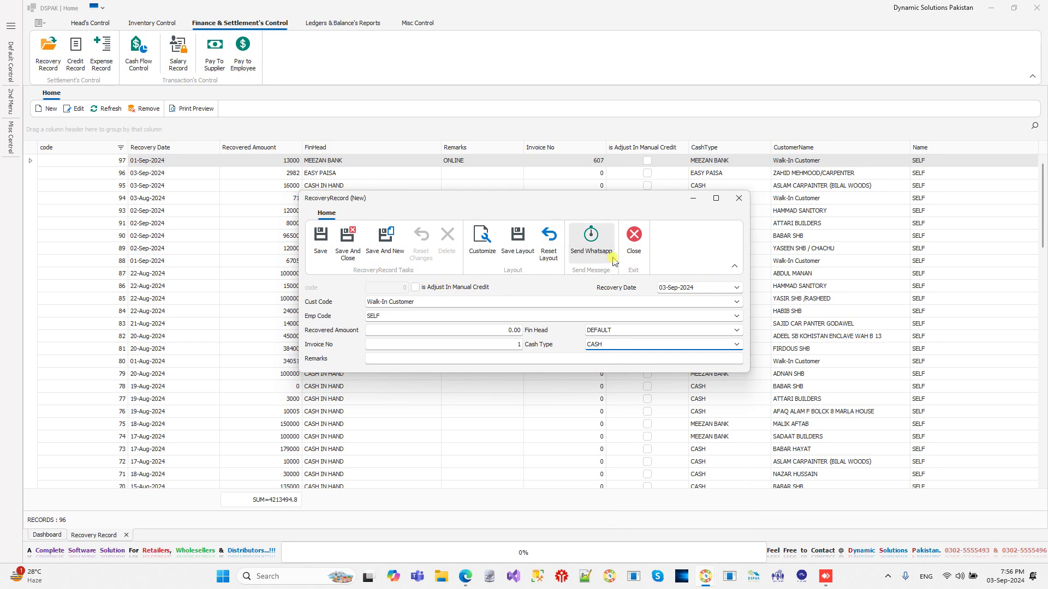
pyautogui.click(632, 244)
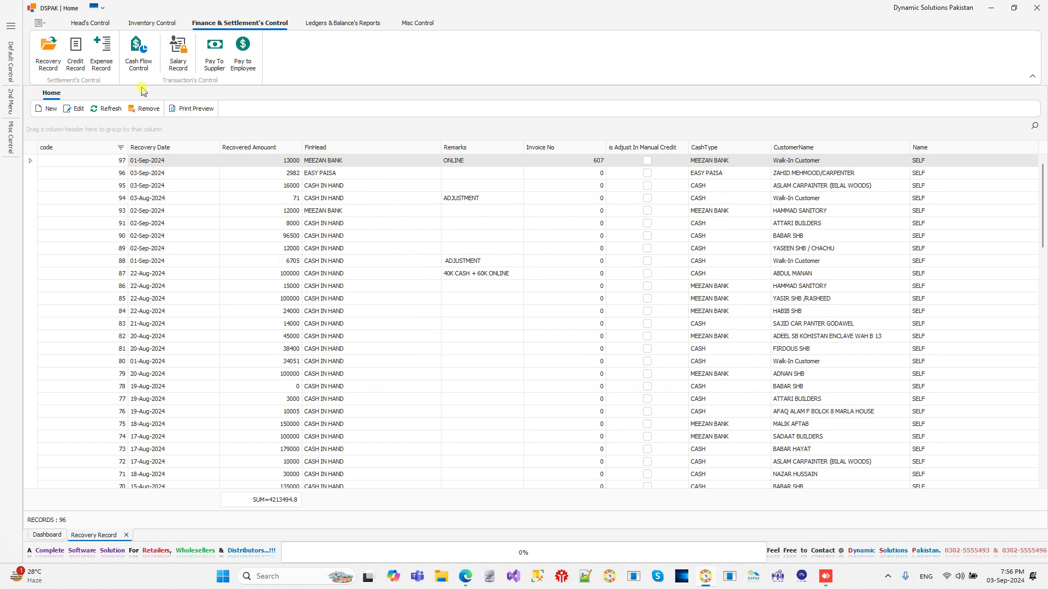
# - Open the Credit Record list, start a new credit record and examine its customer and employee fields
pyautogui.click(80, 62)
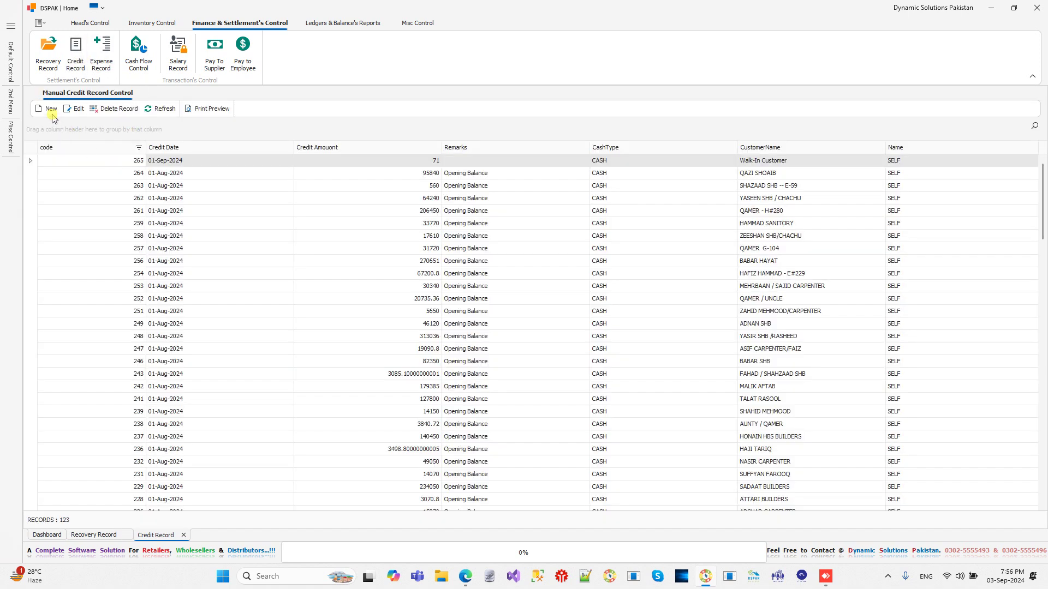
pyautogui.click(48, 110)
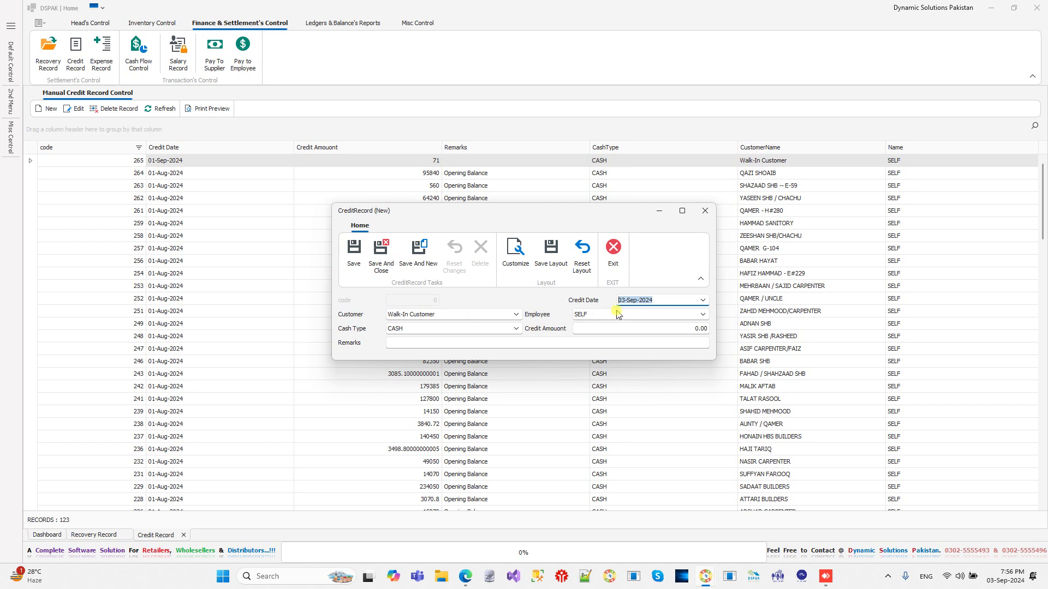
pyautogui.click(516, 315)
pyautogui.click(516, 315)
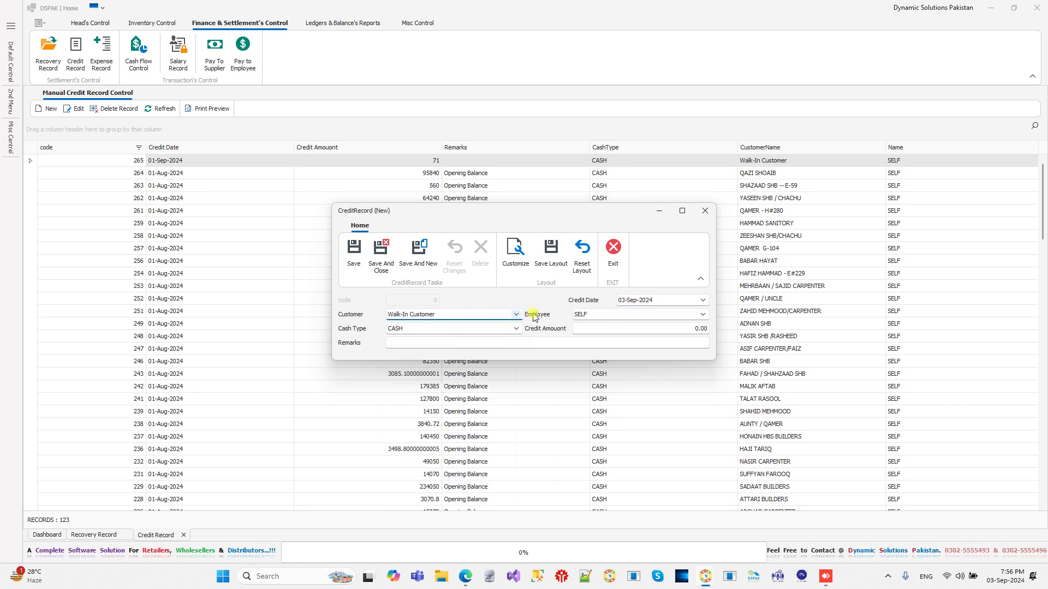
pyautogui.click(630, 315)
pyautogui.click(572, 317)
# - Examine the cash type choices, credit amount and remarks fields of the new credit record, then exit it without saving
pyautogui.click(515, 328)
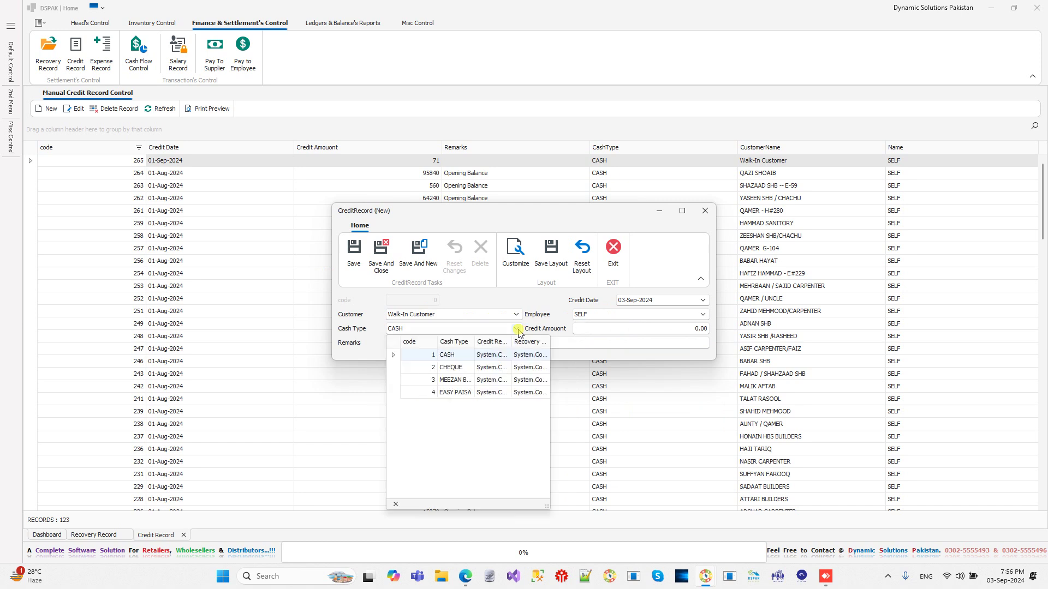
pyautogui.click(516, 328)
pyautogui.click(594, 329)
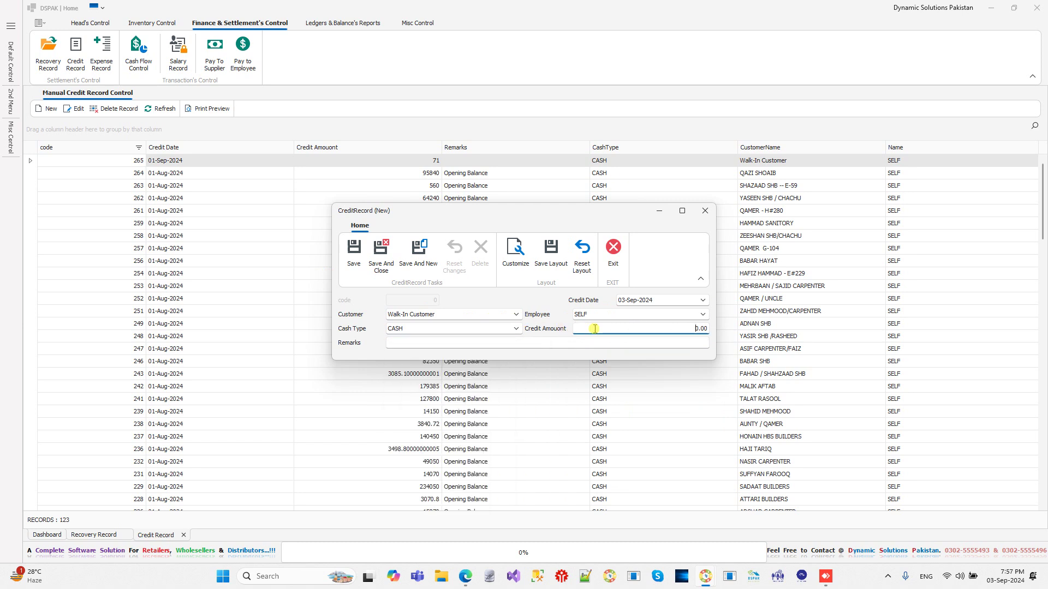
pyautogui.click(556, 340)
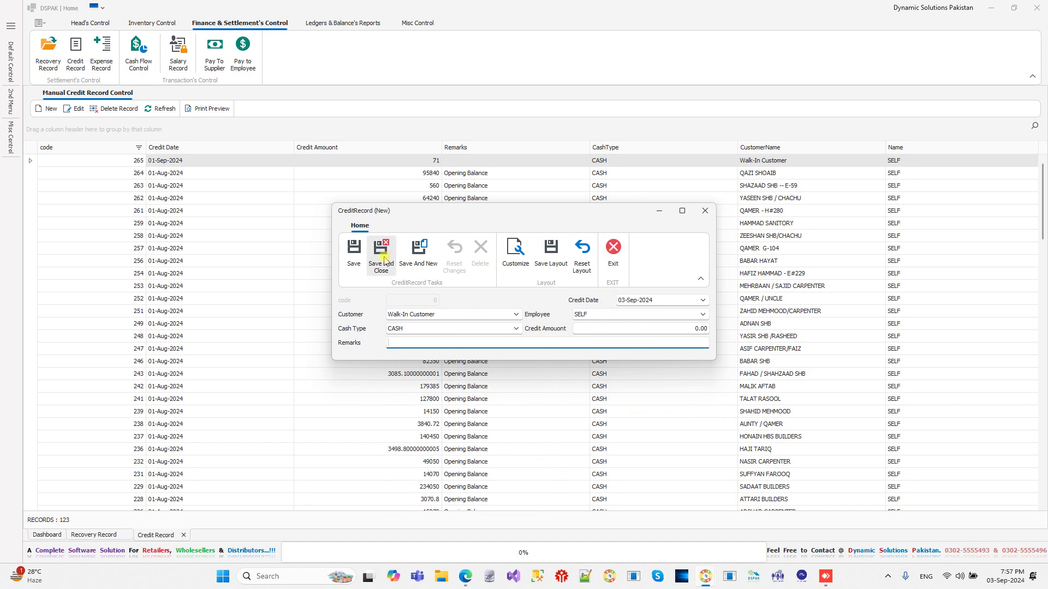
pyautogui.click(612, 256)
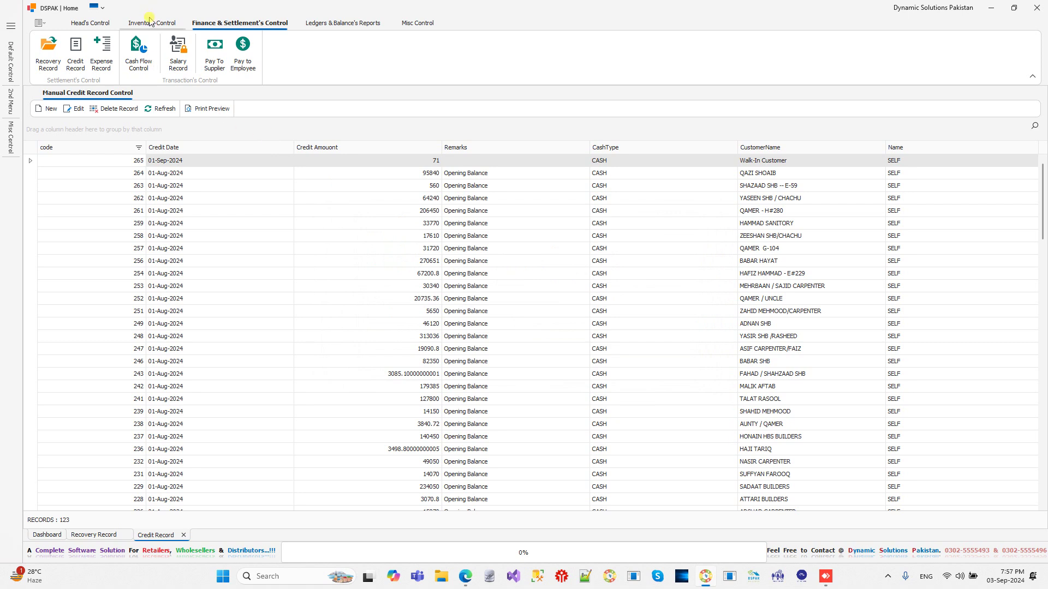
# - Create the financial head COUNTER 01 DRAWER in the CASH main group, save it and close the Financial Head's Control page
pyautogui.click(150, 24)
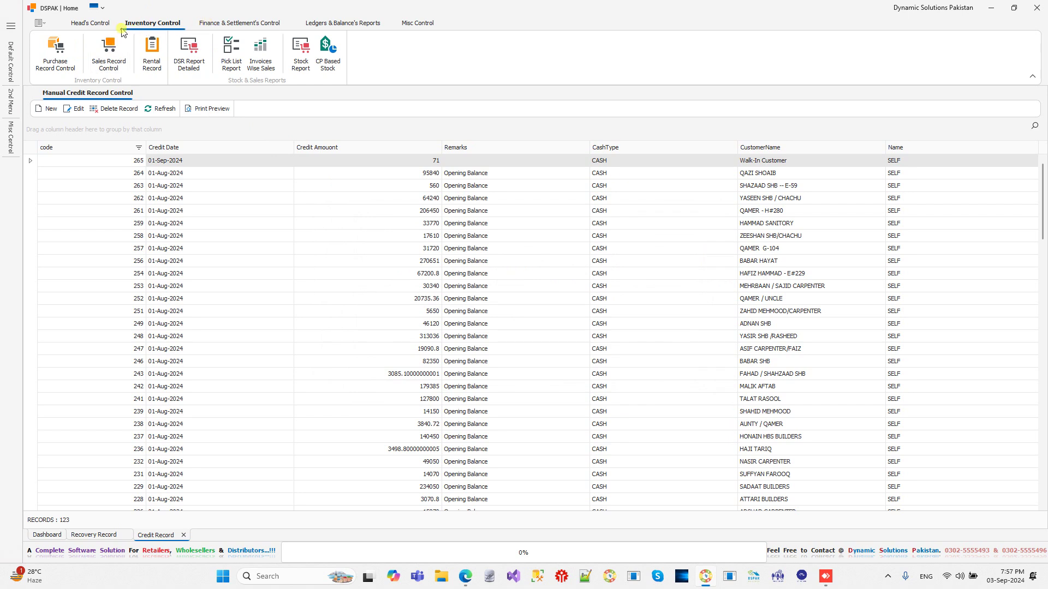
pyautogui.click(90, 24)
pyautogui.click(213, 39)
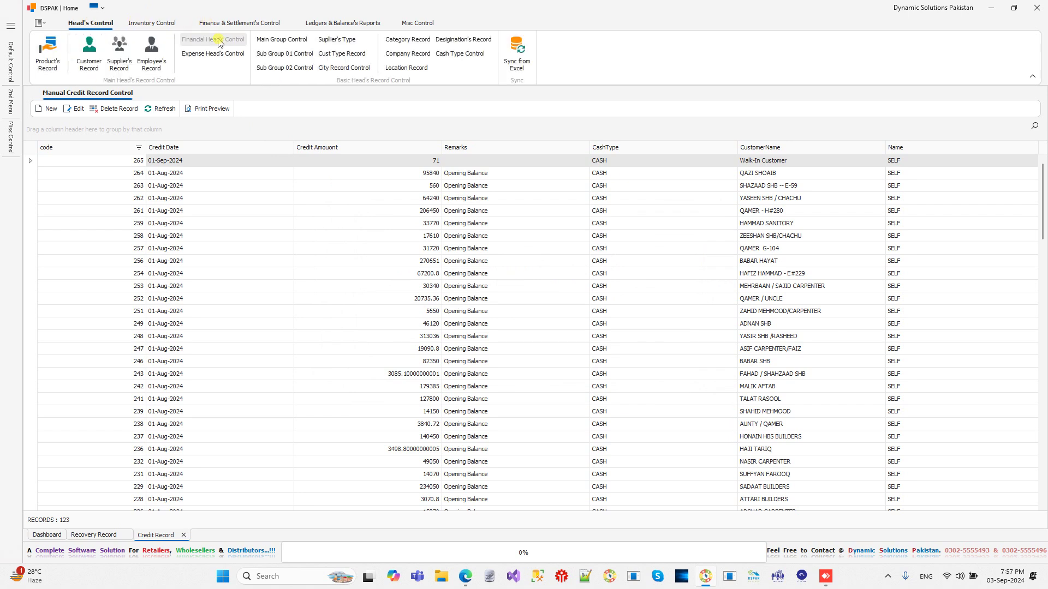
pyautogui.click(48, 108)
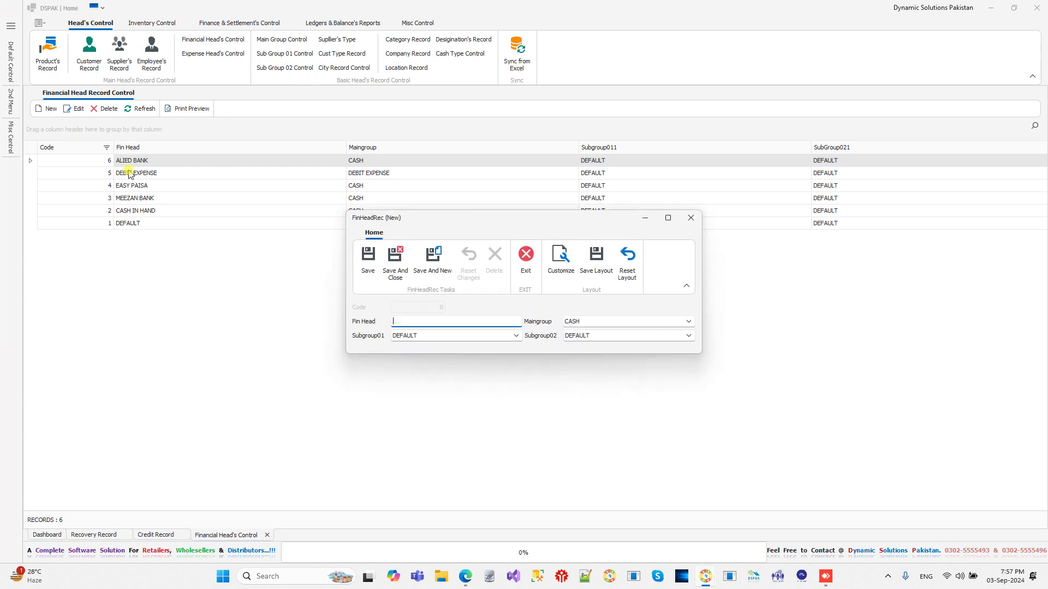
pyautogui.write('cOU')
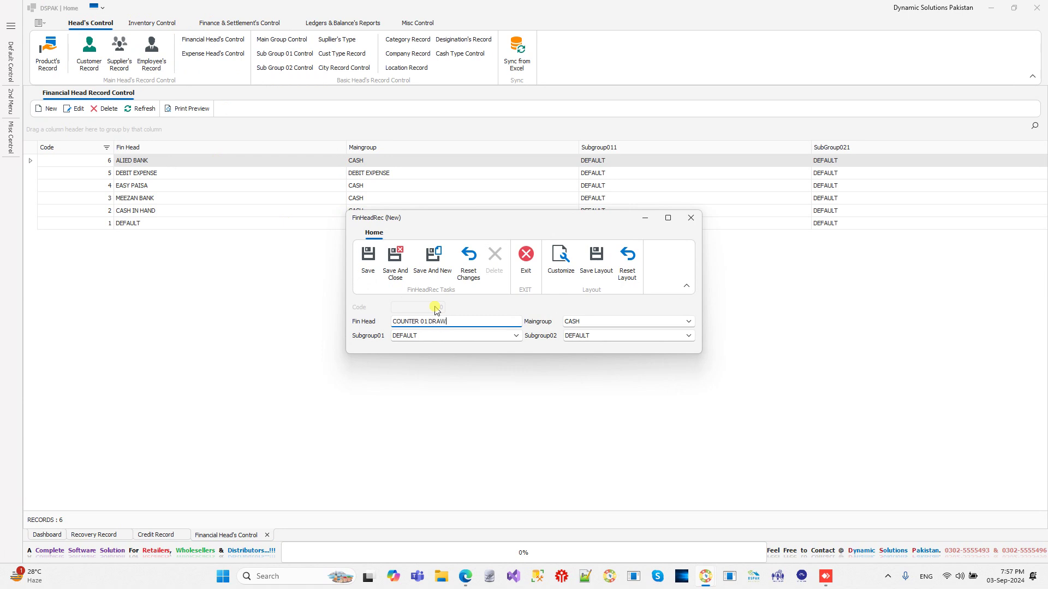
pyautogui.click(395, 263)
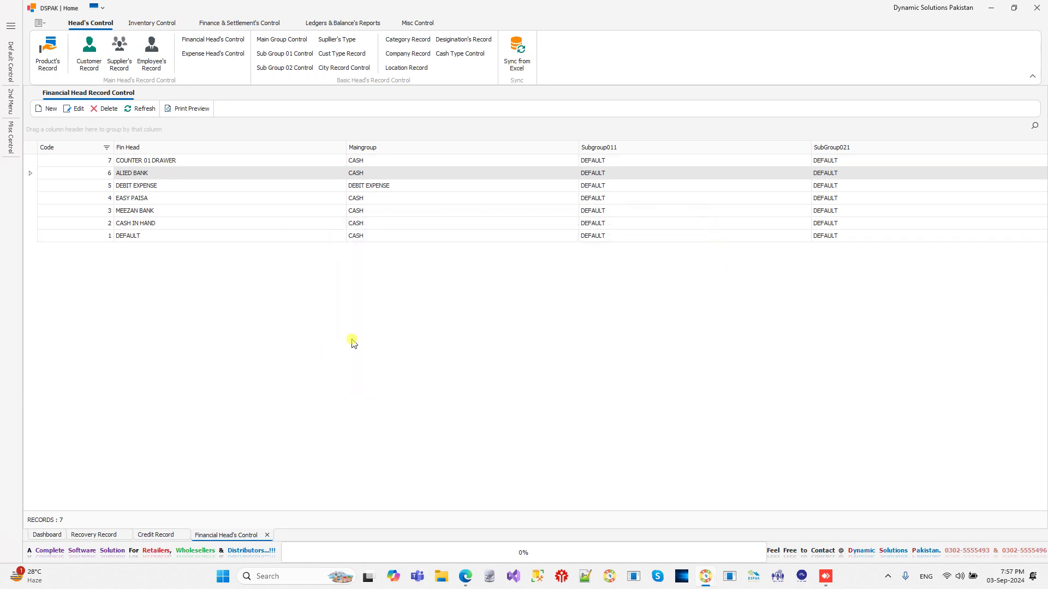
pyautogui.click(266, 536)
pyautogui.click(567, 326)
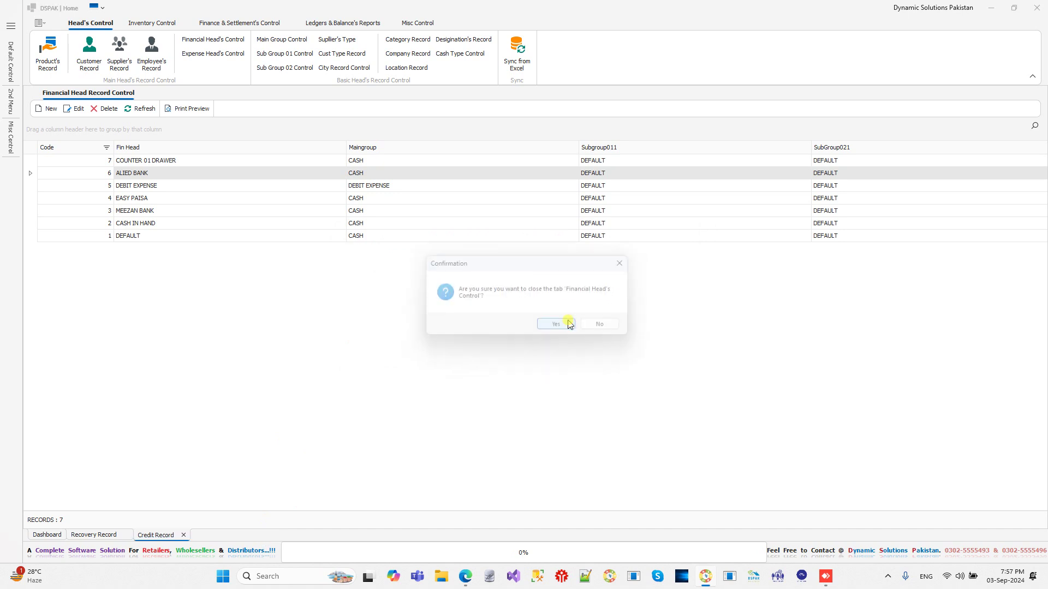
# - Start a new sales invoice, choose COUNTER 01 DRAWER as its Fin Head, then close the Sales Record Control page without saving
pyautogui.click(153, 23)
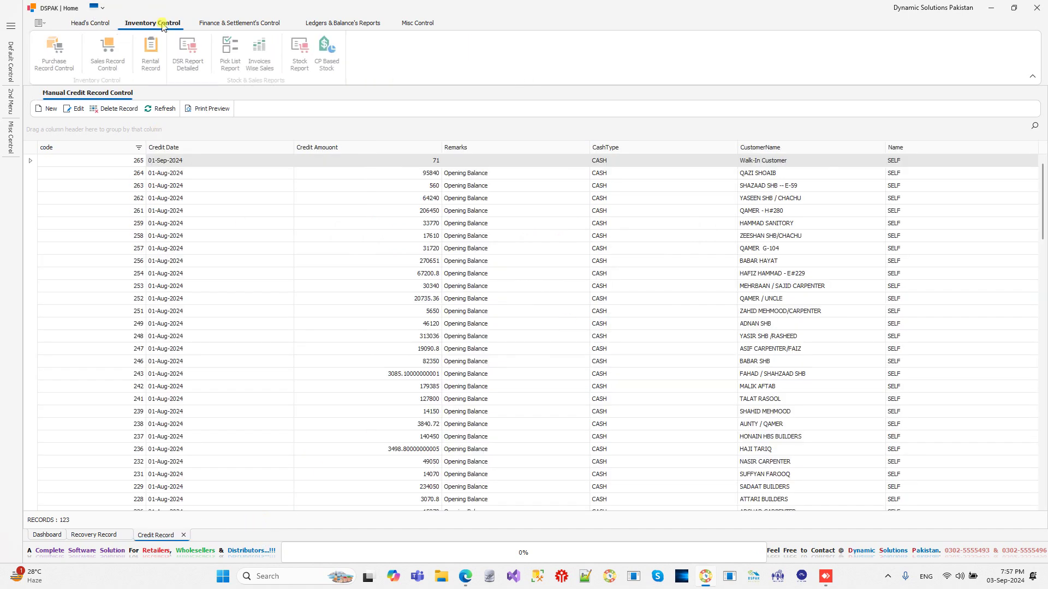
pyautogui.click(108, 49)
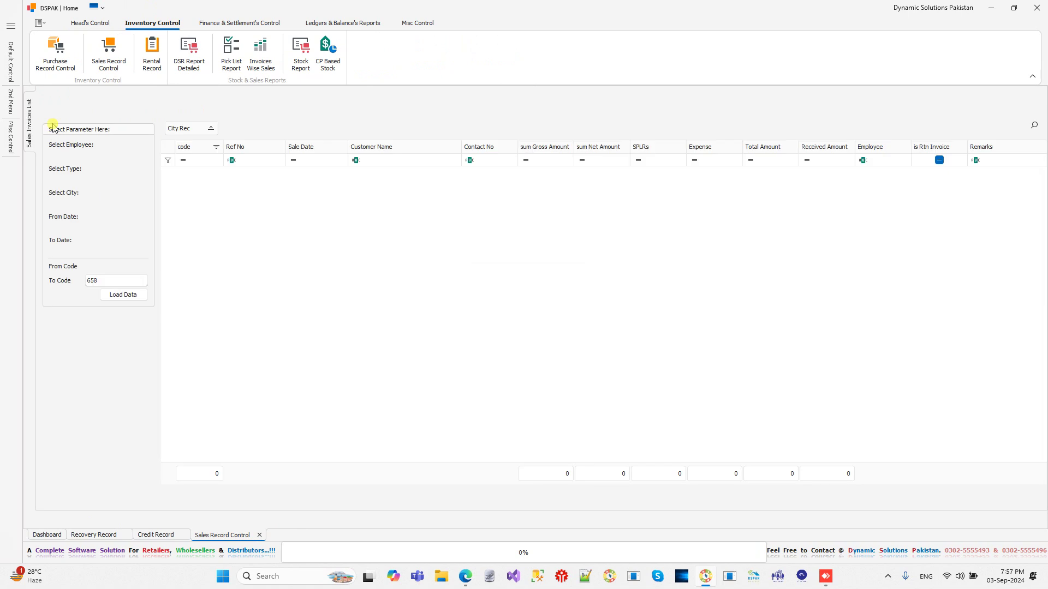
pyautogui.click(323, 108)
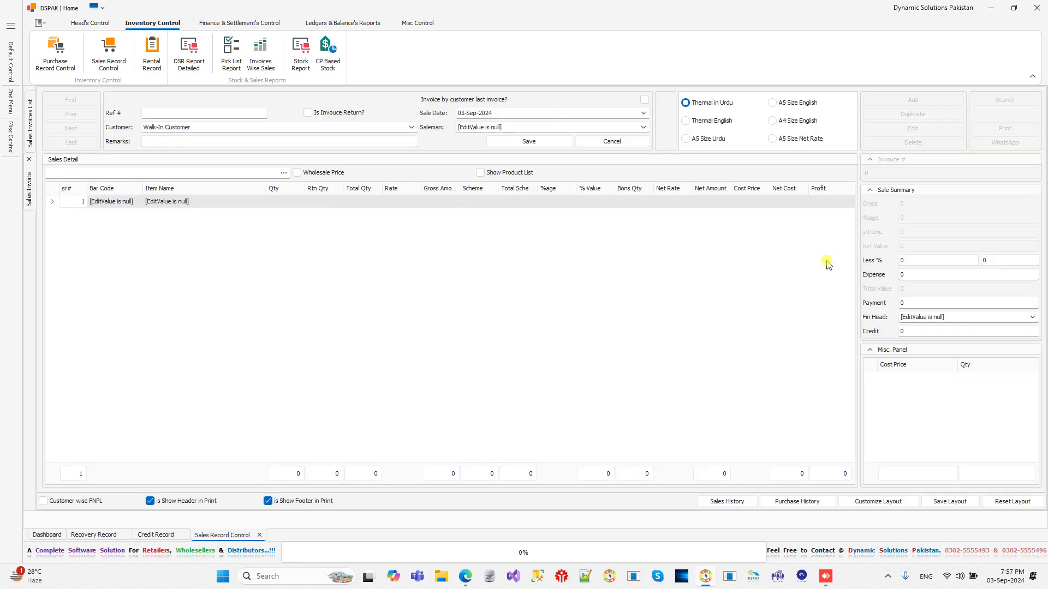
pyautogui.click(1032, 318)
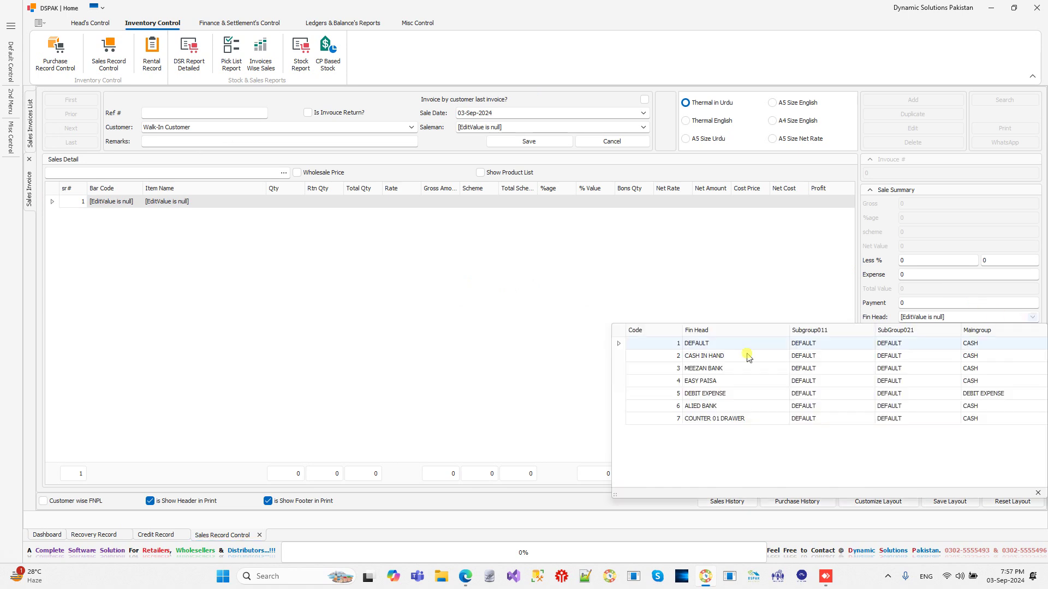
pyautogui.click(693, 419)
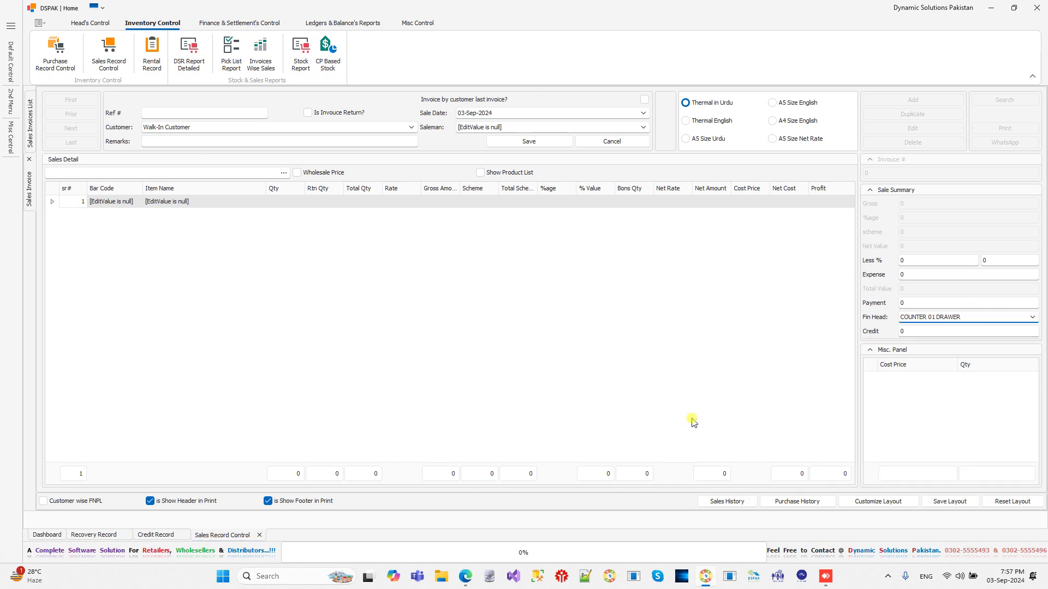
pyautogui.click(259, 535)
pyautogui.click(566, 326)
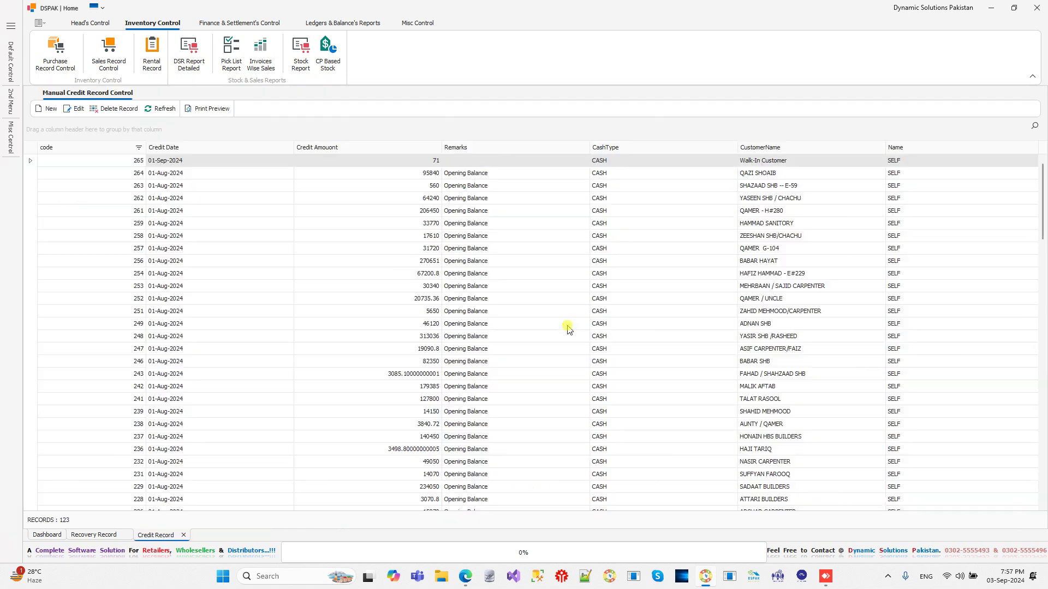
# - Return to the open Recovery Record list, choose COUNTER 01 DRAWER as Fin Head in recovery record 95, then close it without saving
pyautogui.click(240, 23)
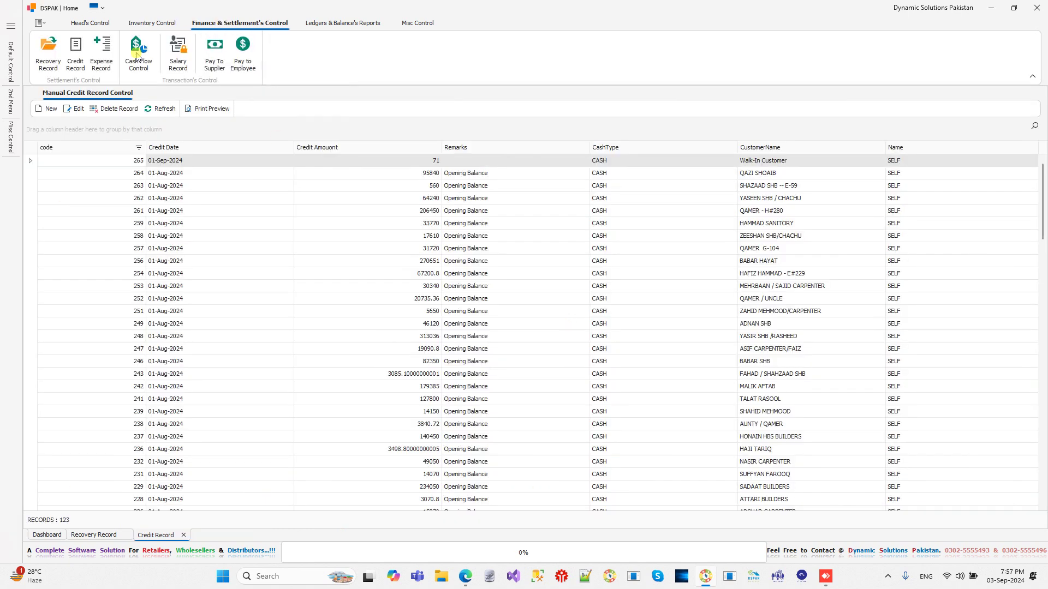
pyautogui.click(55, 56)
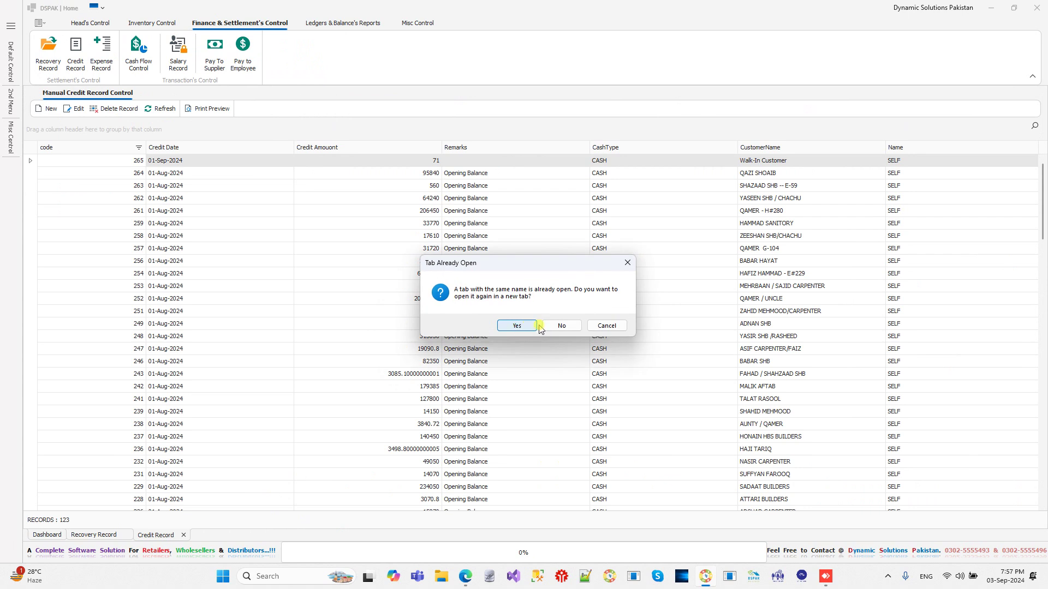
pyautogui.click(520, 325)
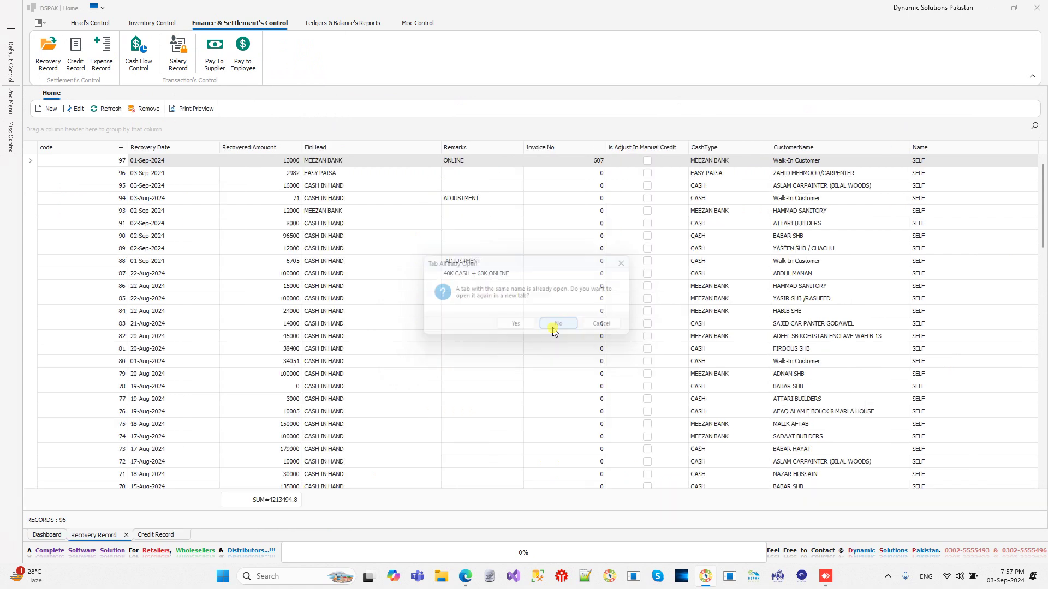
pyautogui.doubleClick(141, 186)
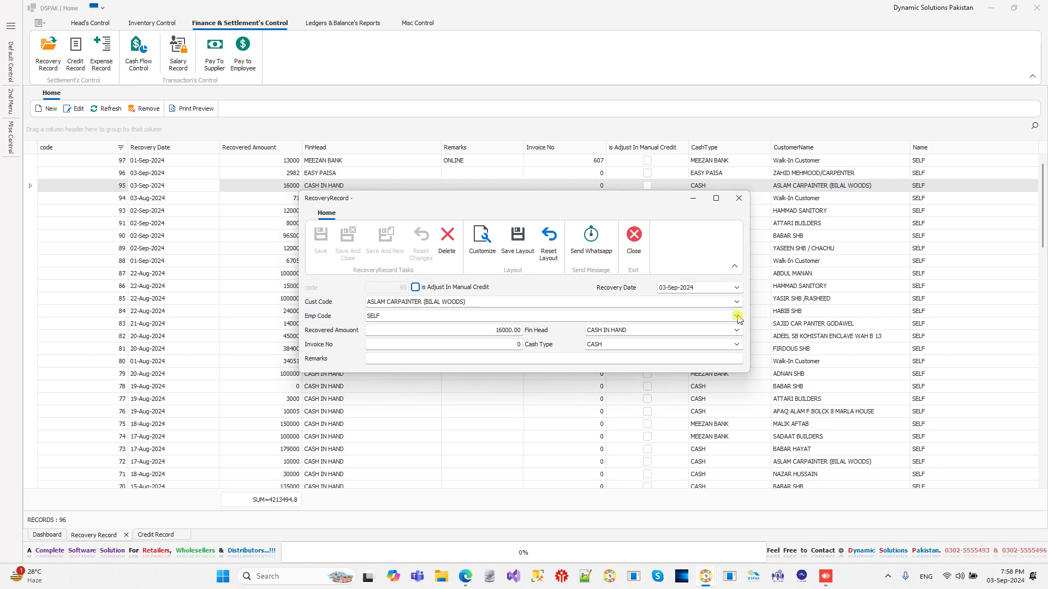
pyautogui.click(736, 330)
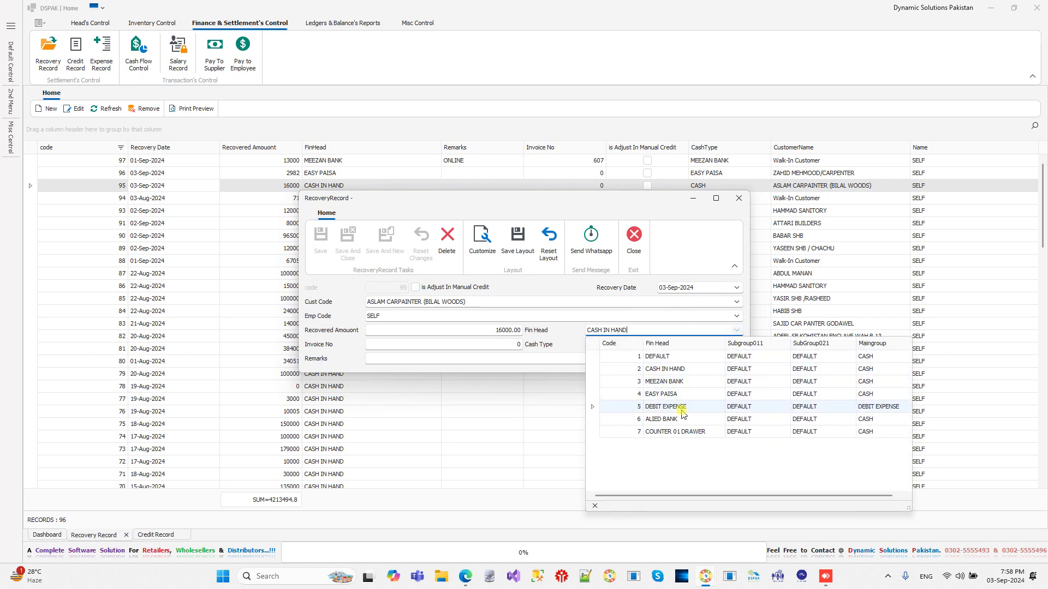
pyautogui.click(677, 431)
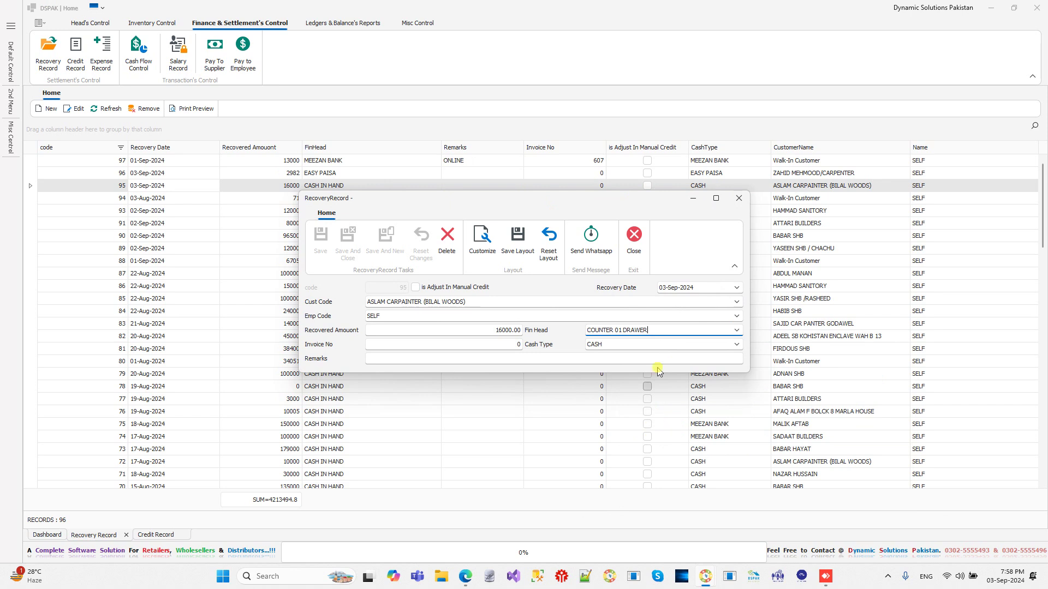
pyautogui.click(631, 243)
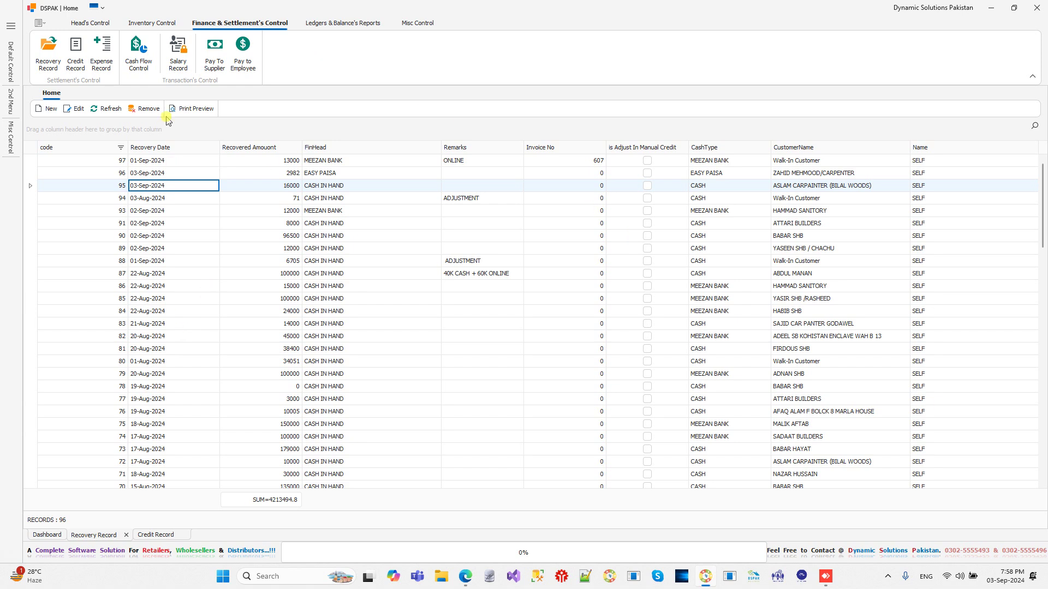
# - Close the Credit Record and Recovery Record pages, confirming each closure
pyautogui.click(185, 536)
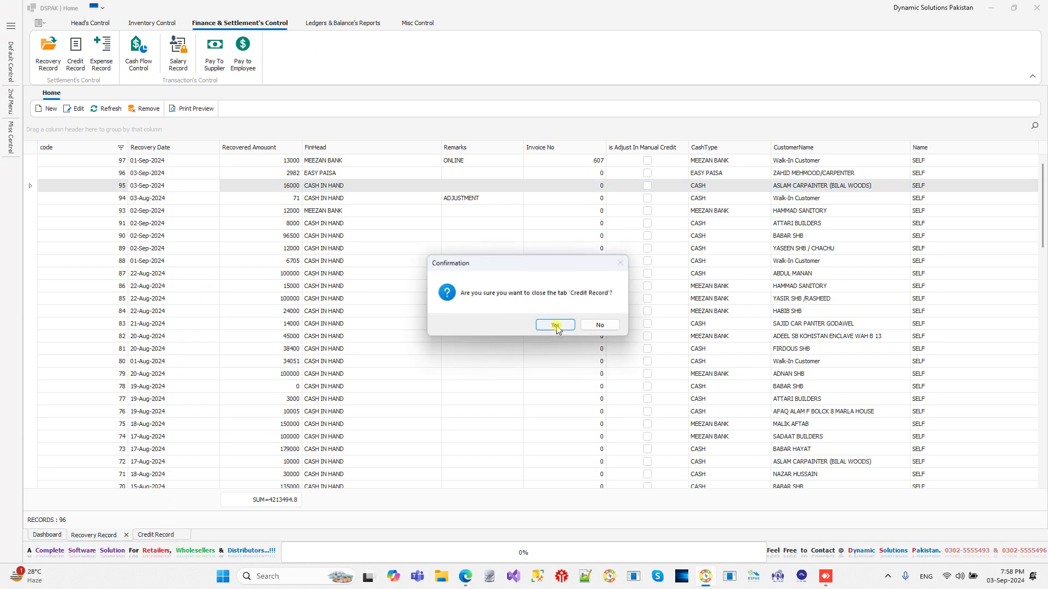
pyautogui.click(557, 326)
pyautogui.click(126, 536)
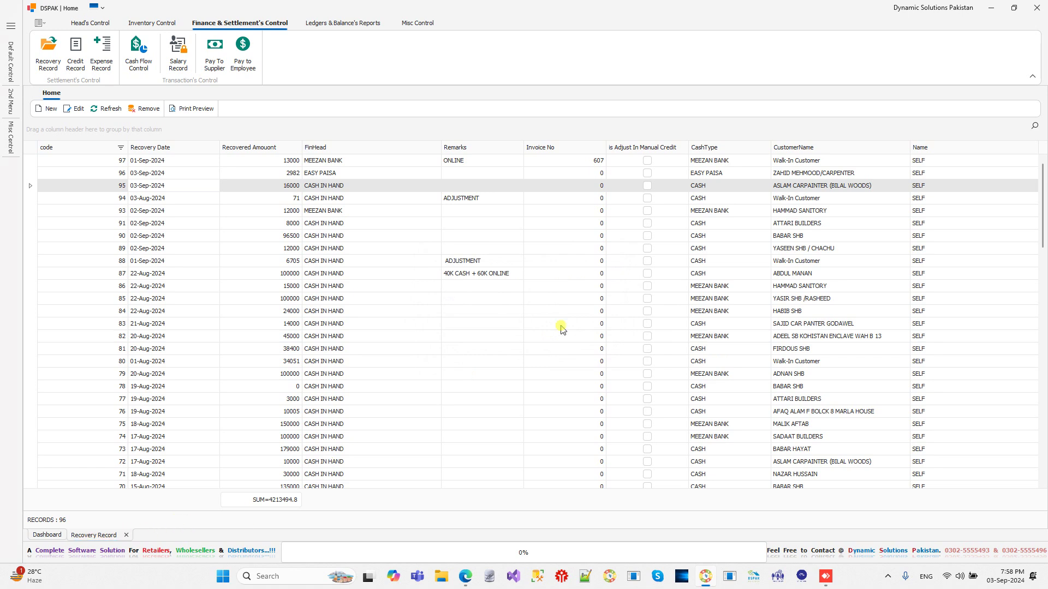
pyautogui.click(560, 327)
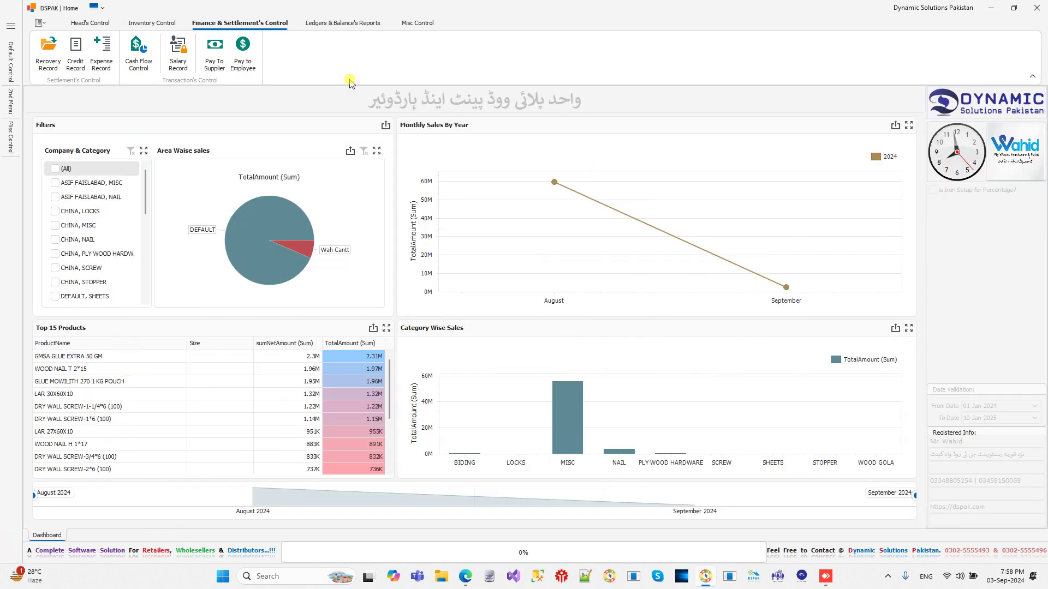
# - Open Cash Flow Control from the finance and settlement commands and start a new cash flow entry
pyautogui.click(170, 24)
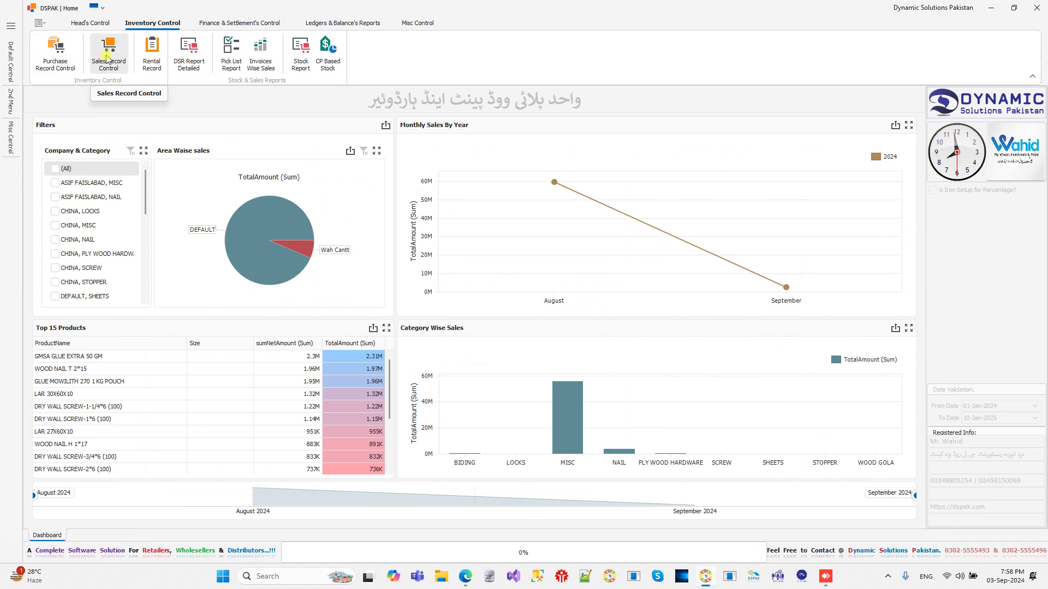
pyautogui.click(221, 25)
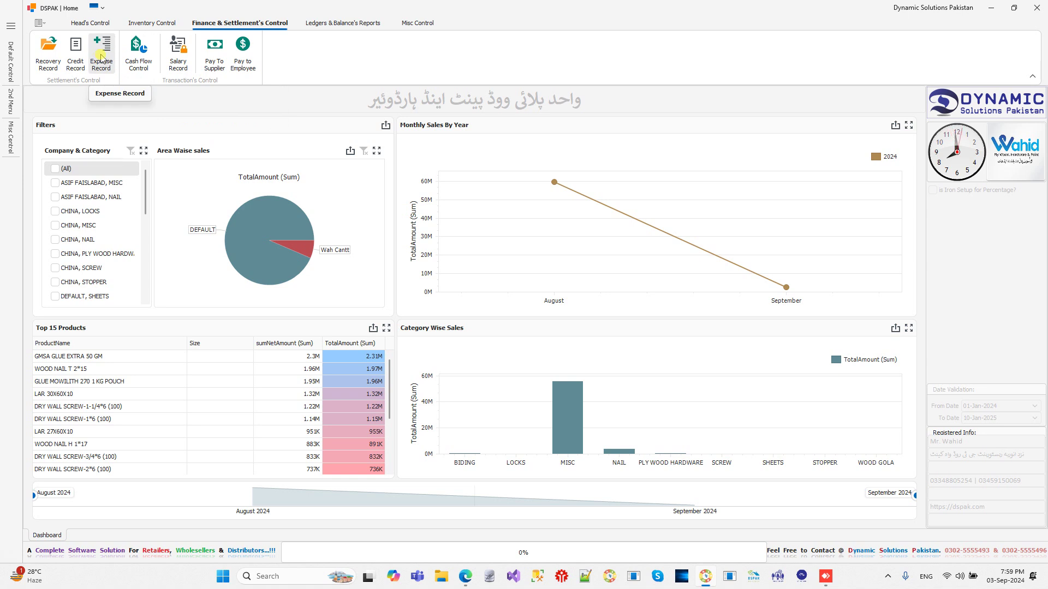
pyautogui.click(137, 52)
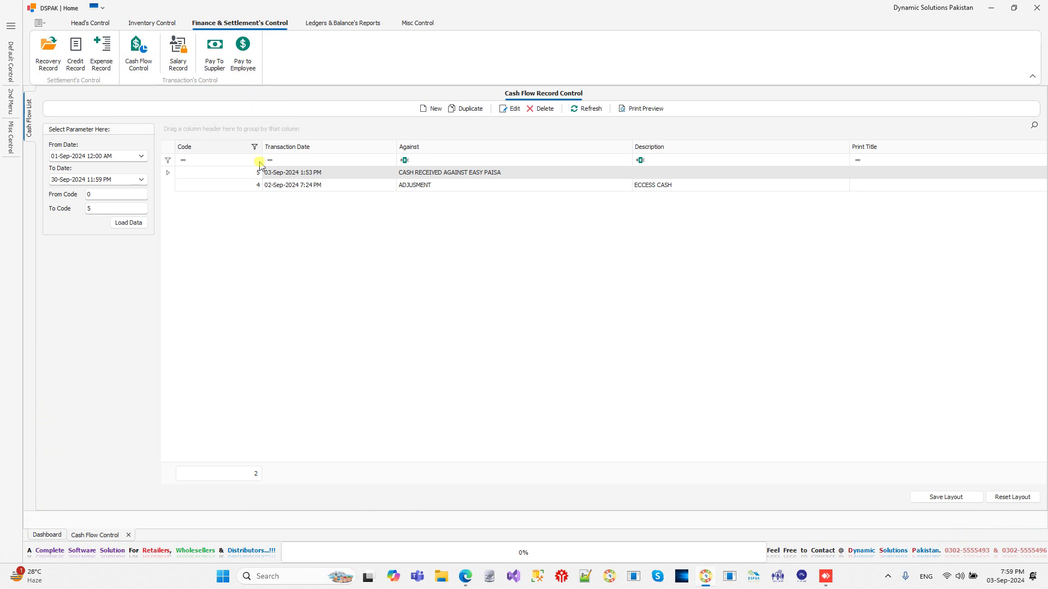
pyautogui.click(431, 109)
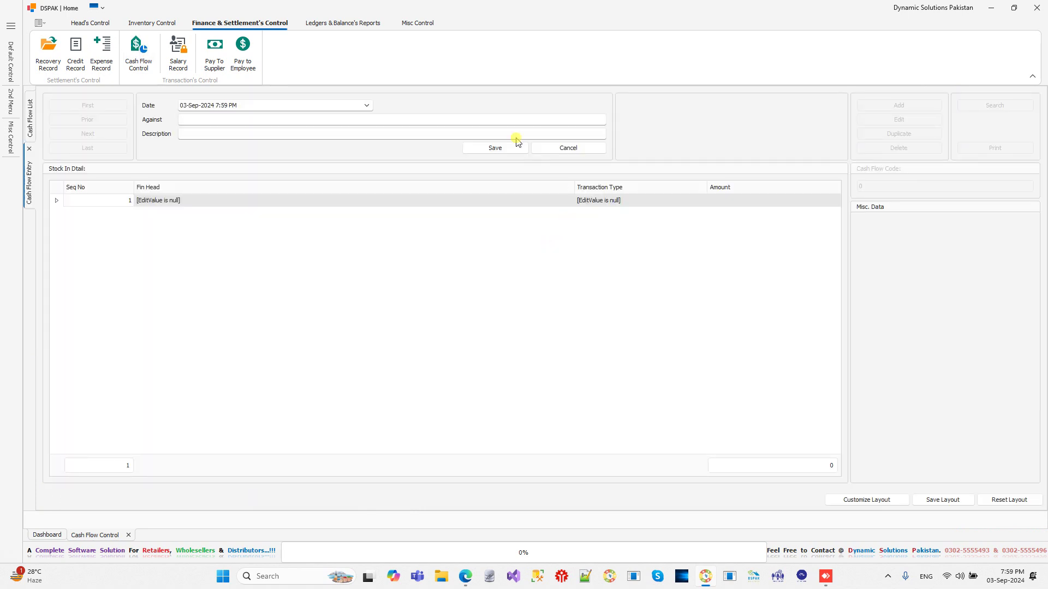
# - Set the first line of the new cash flow entry to Fin Head COUNTER 01 DRAWER with transaction type Credit
pyautogui.click(374, 120)
pyautogui.click(374, 134)
pyautogui.click(558, 202)
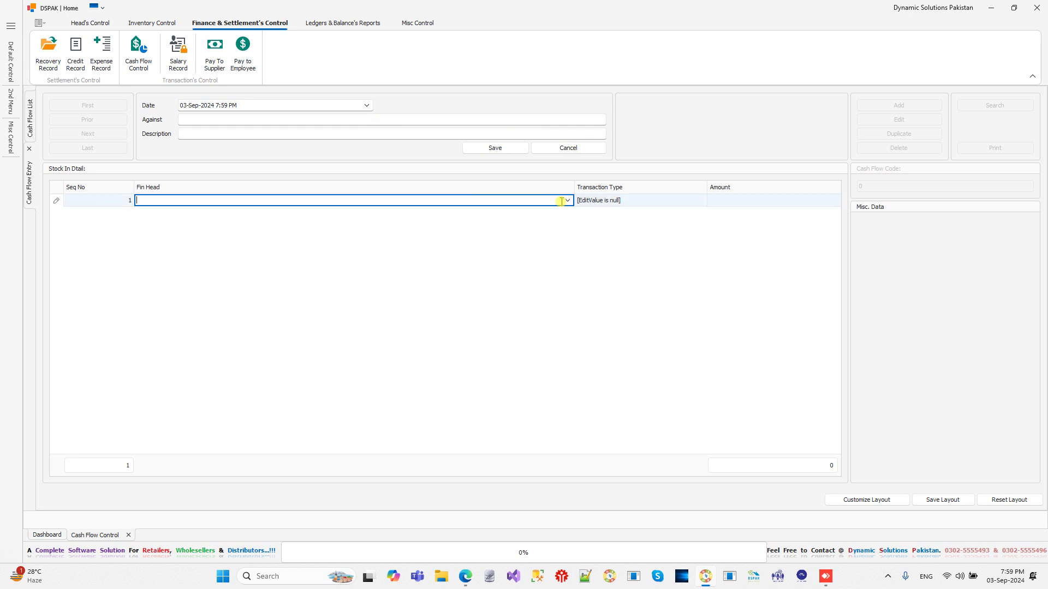
pyautogui.click(568, 200)
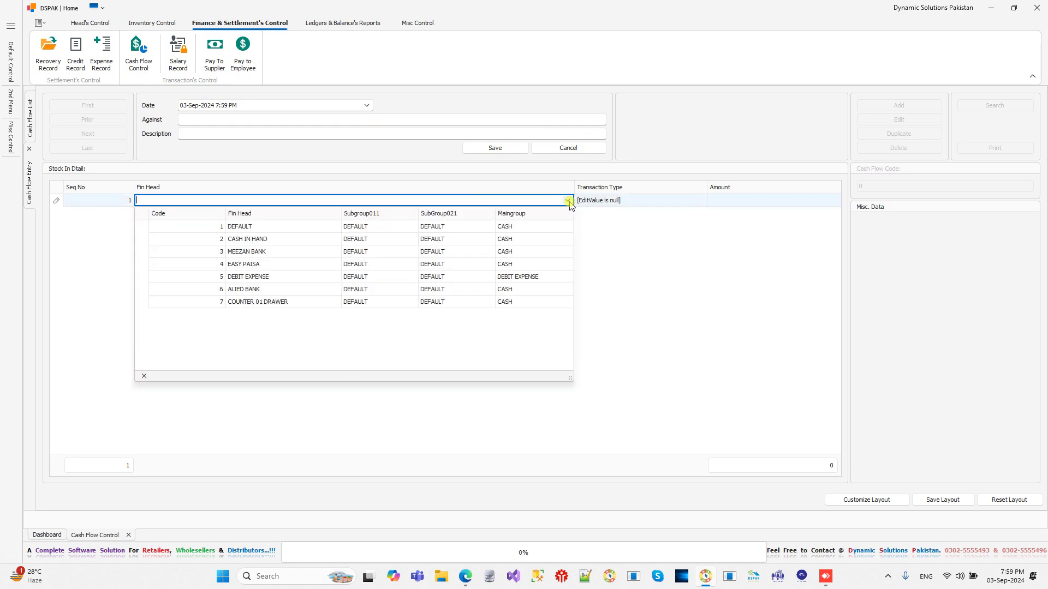
pyautogui.click(387, 302)
pyautogui.click(612, 201)
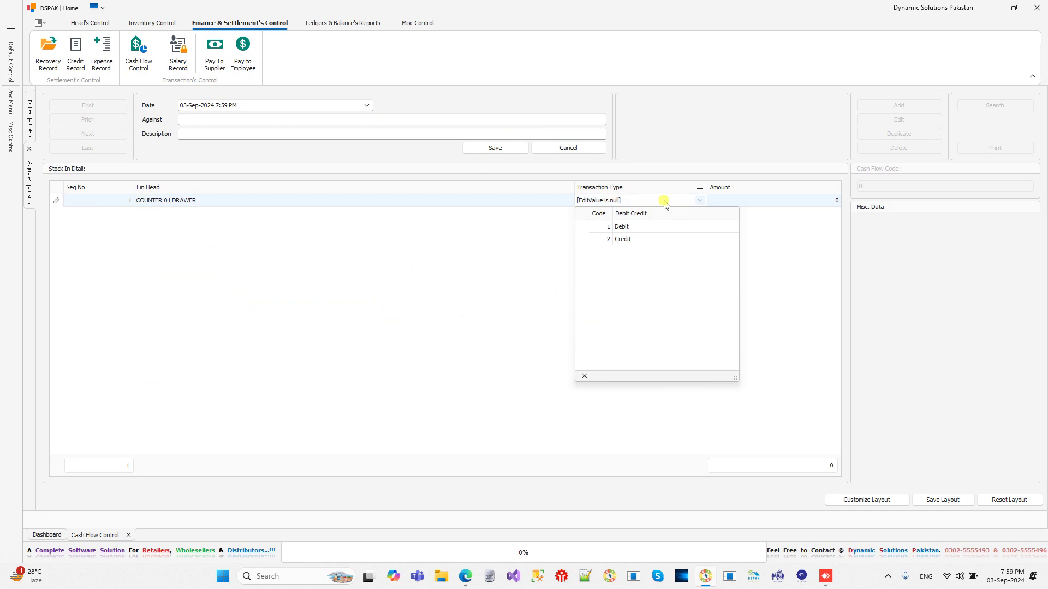
pyautogui.click(647, 238)
pyautogui.click(794, 202)
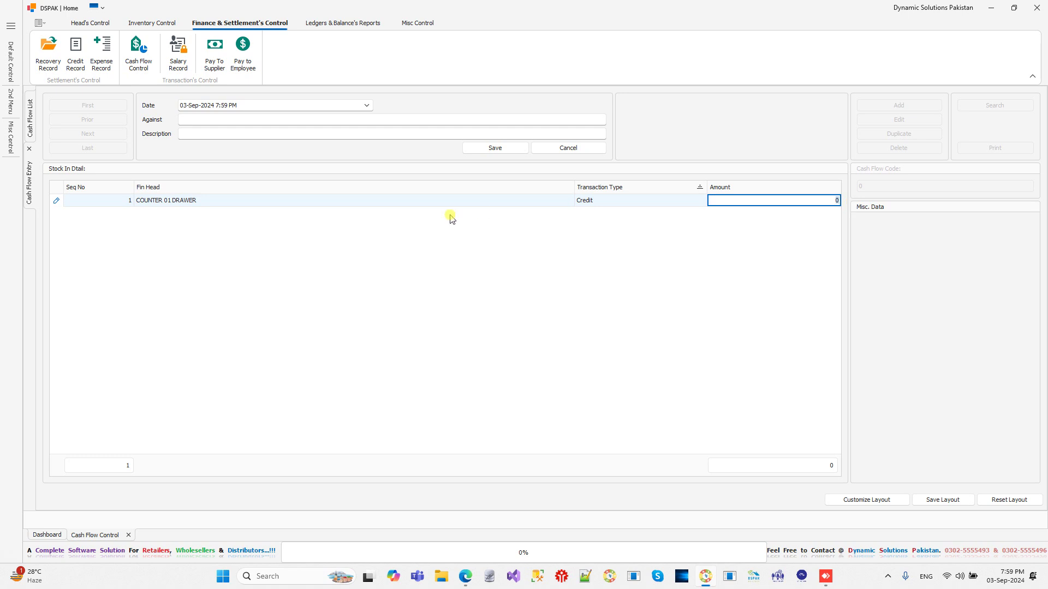
# - Add a second line to the cash flow entry with MEEZAN BANK as its Fin Head
pyautogui.press('Return')
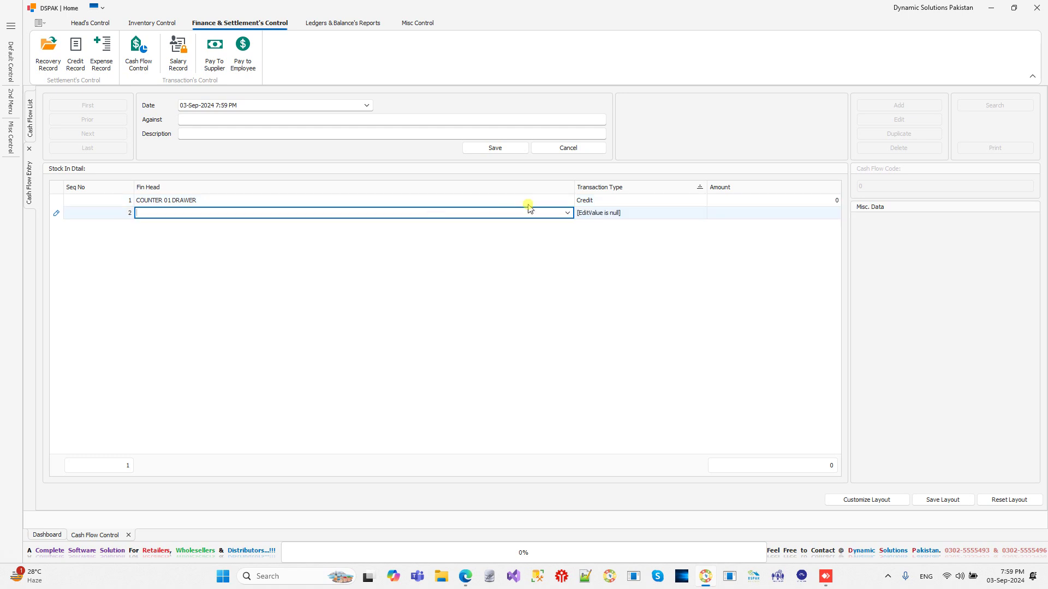
pyautogui.click(567, 213)
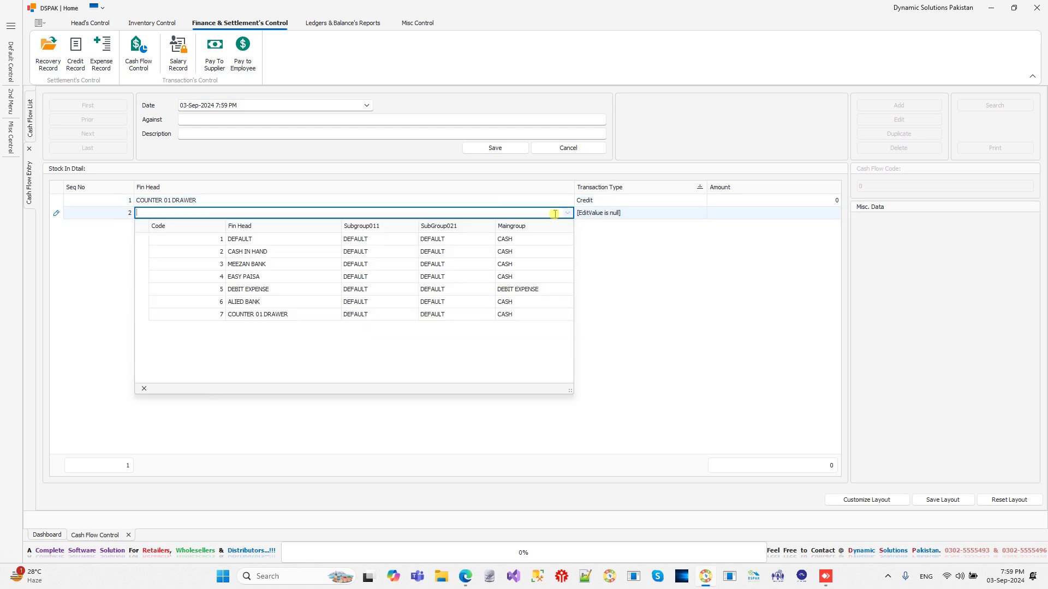
pyautogui.click(391, 264)
pyautogui.click(629, 214)
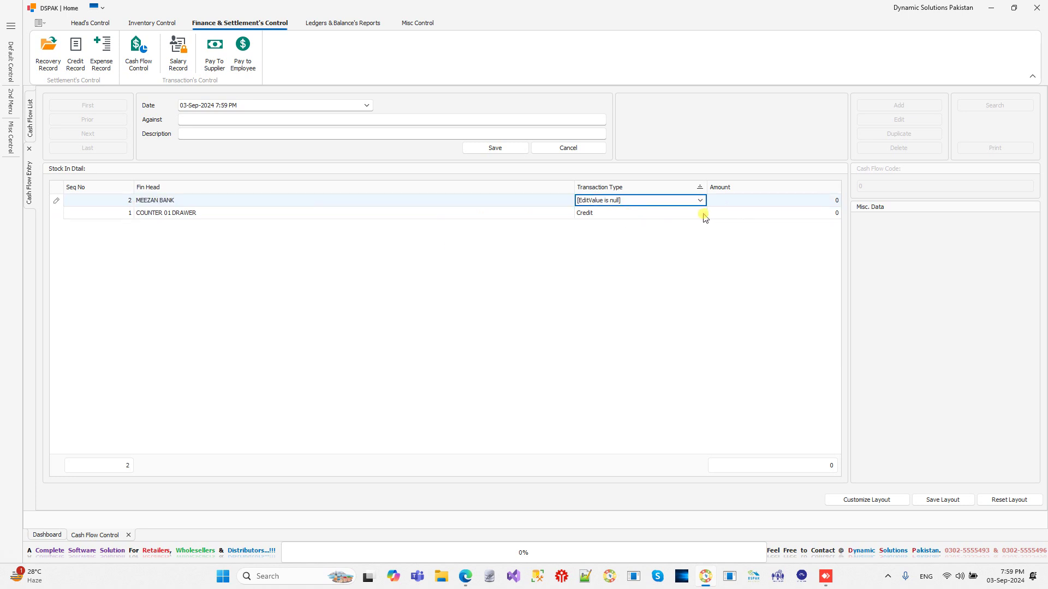
# - Clear all sorting of the cash flow lines and set the MEEZAN BANK line's transaction type to Debit
pyautogui.rightClick(655, 187)
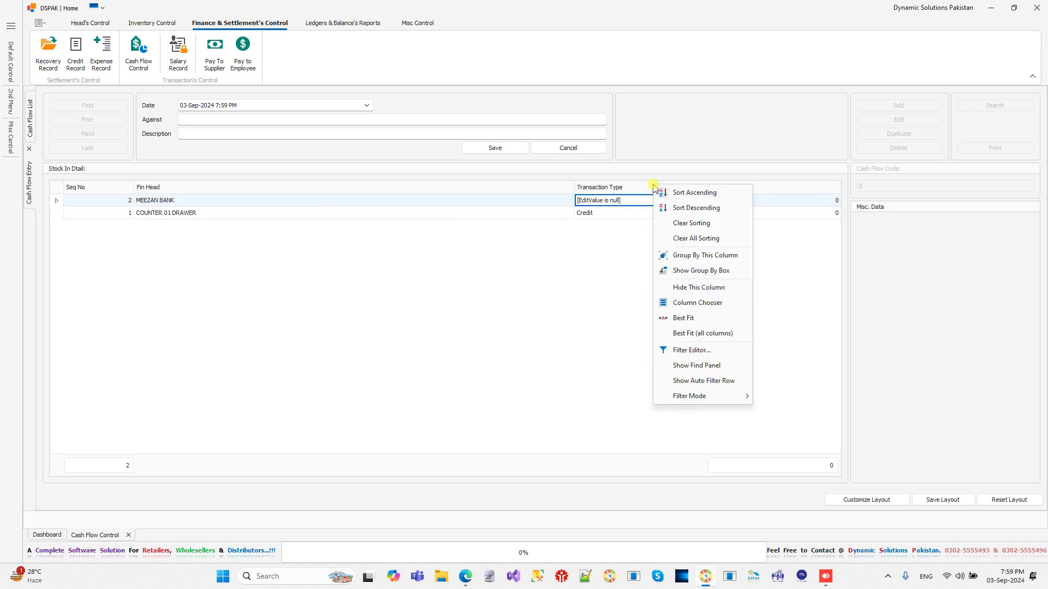
pyautogui.click(686, 236)
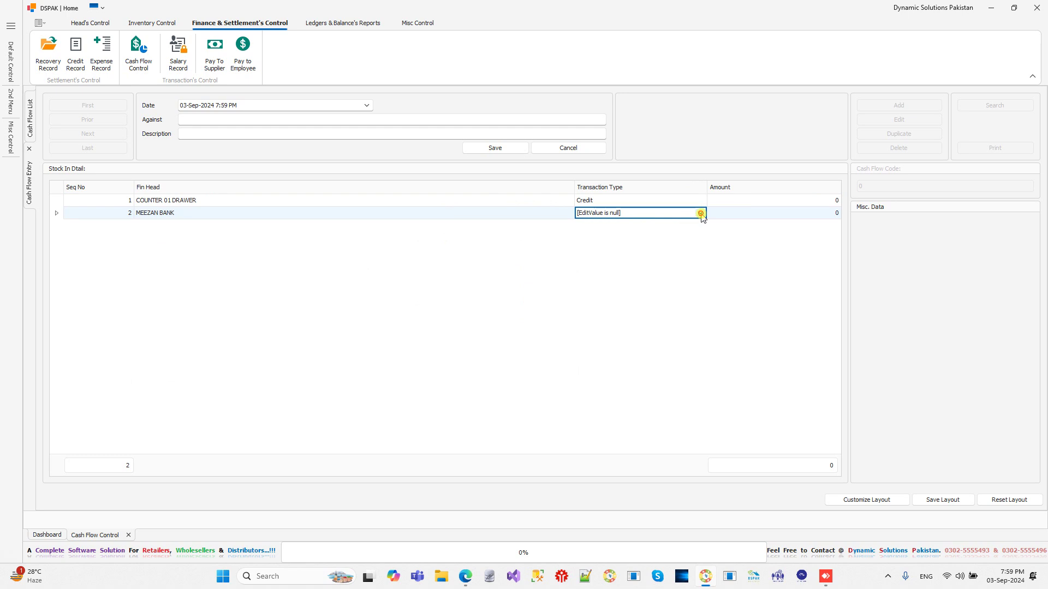
pyautogui.click(701, 214)
pyautogui.click(656, 238)
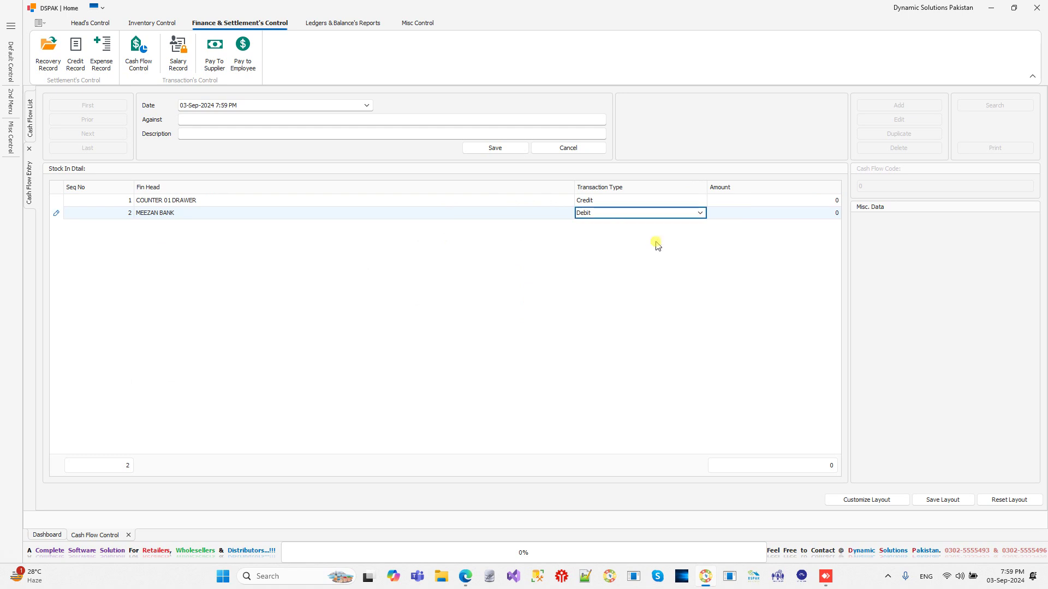
pyautogui.click(779, 214)
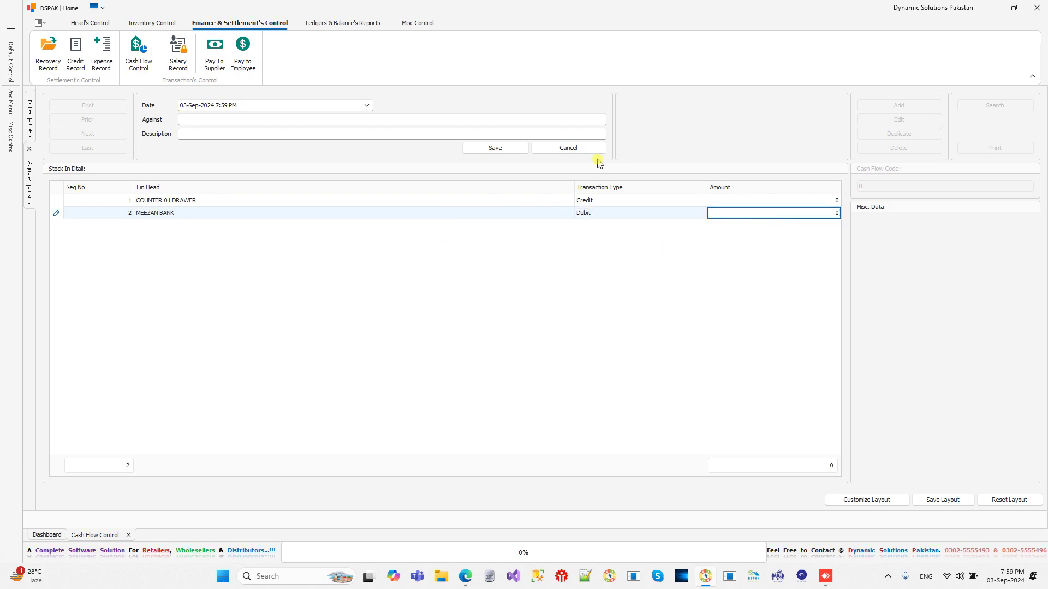
# - Cancel the new cash flow entry and close the Cash Flow Control page, confirming the closure
pyautogui.click(566, 150)
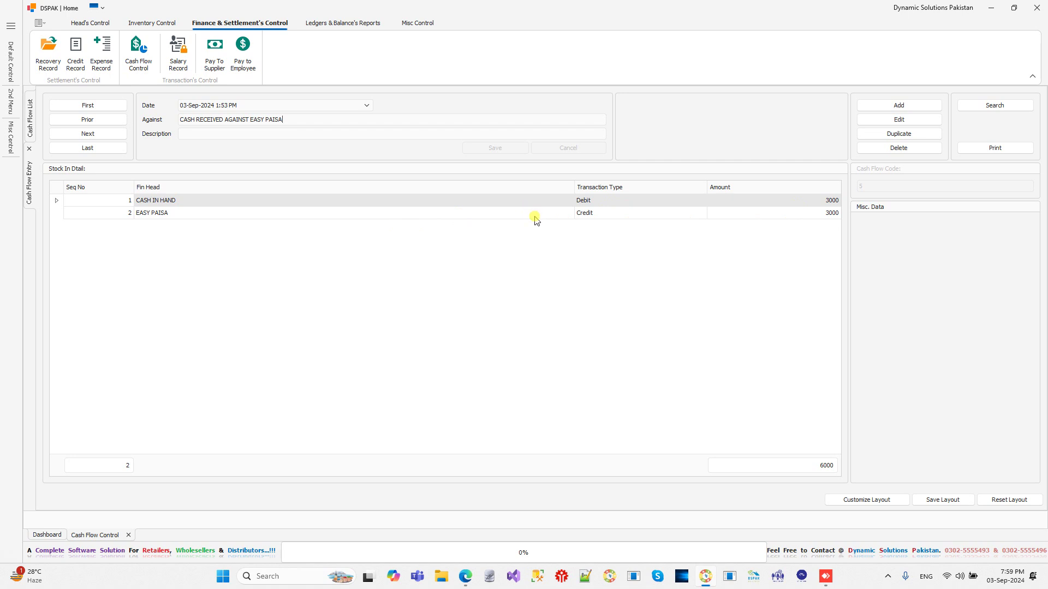
pyautogui.click(129, 537)
pyautogui.click(563, 326)
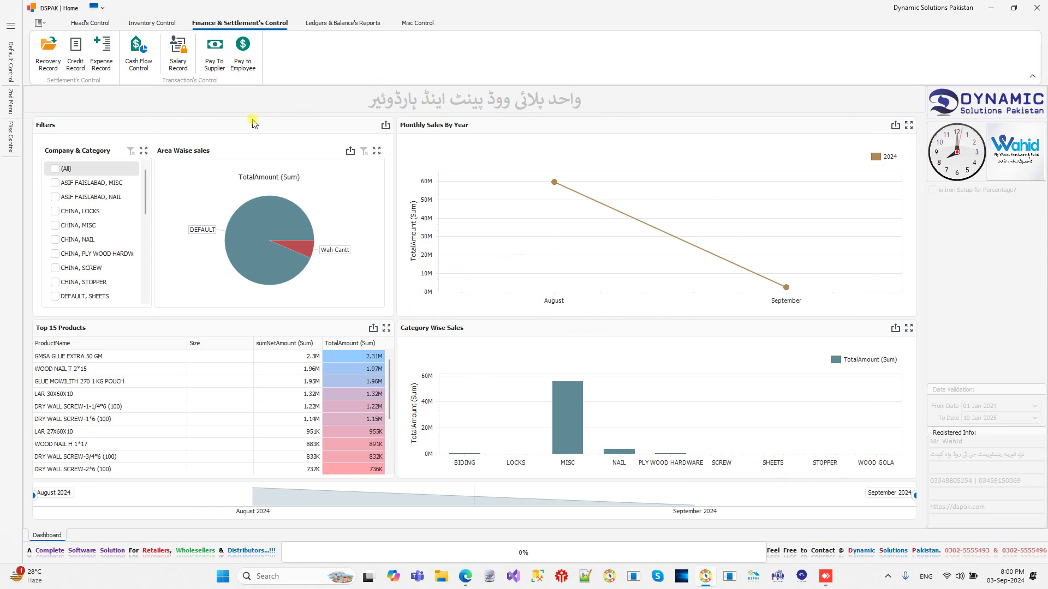
# - Start a new Pay to Employee record with MEEZAN BANK as Fin Head and choose the employee with code 3
pyautogui.click(245, 60)
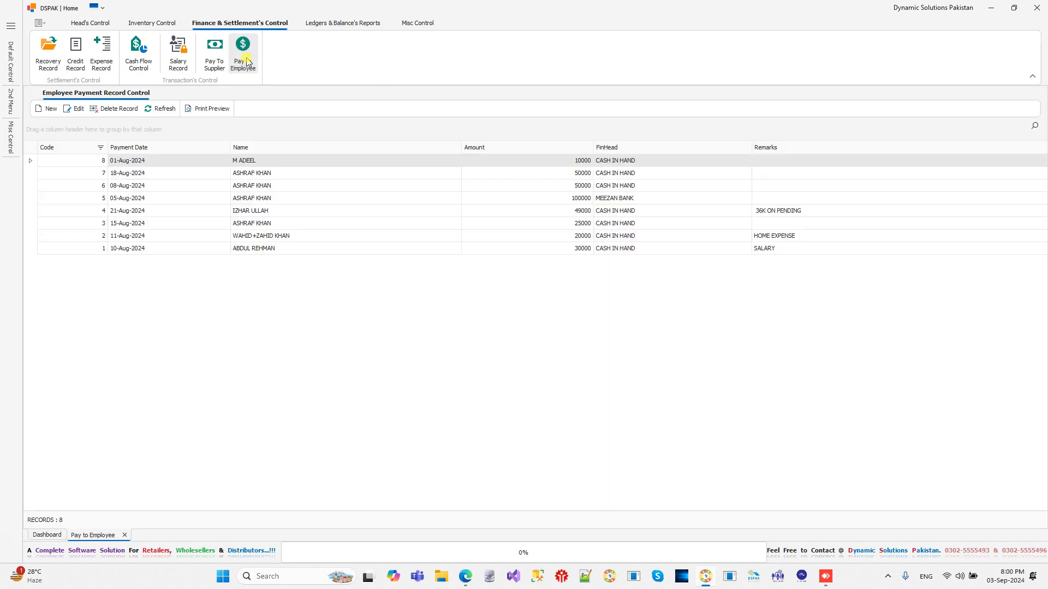
pyautogui.click(46, 109)
pyautogui.click(516, 332)
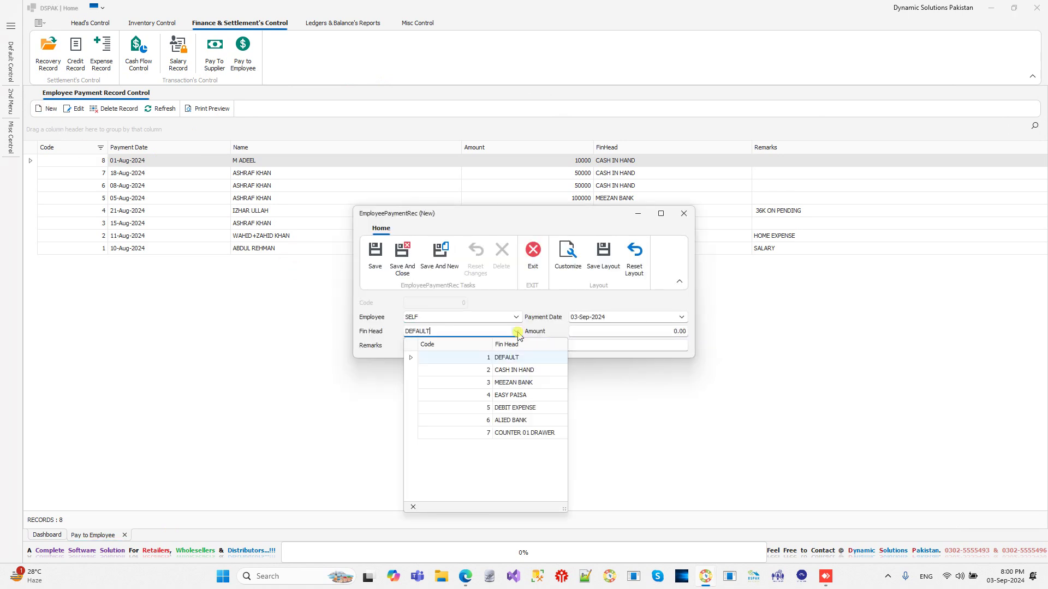
pyautogui.click(496, 382)
pyautogui.click(517, 318)
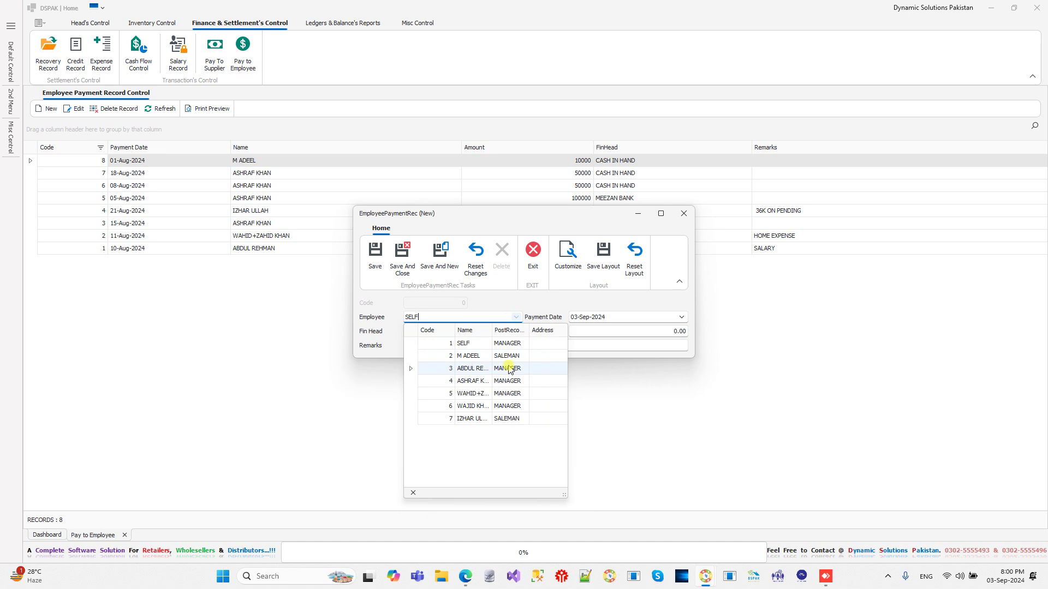
pyautogui.click(510, 369)
# - Change the employee payment's Fin Head to CASH IN HAND, then exit the record without saving
pyautogui.click(516, 332)
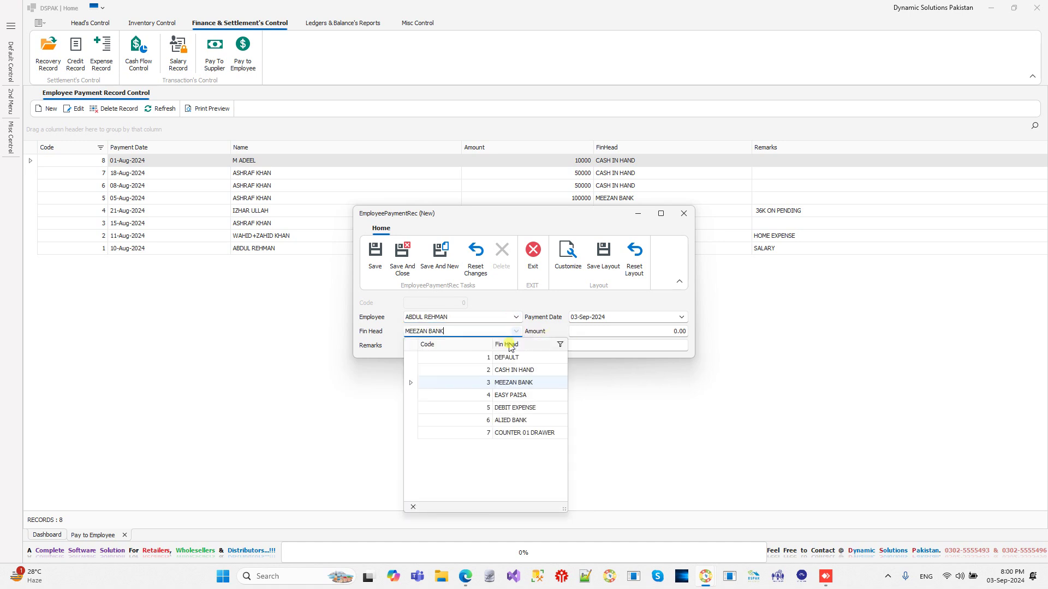
pyautogui.click(507, 371)
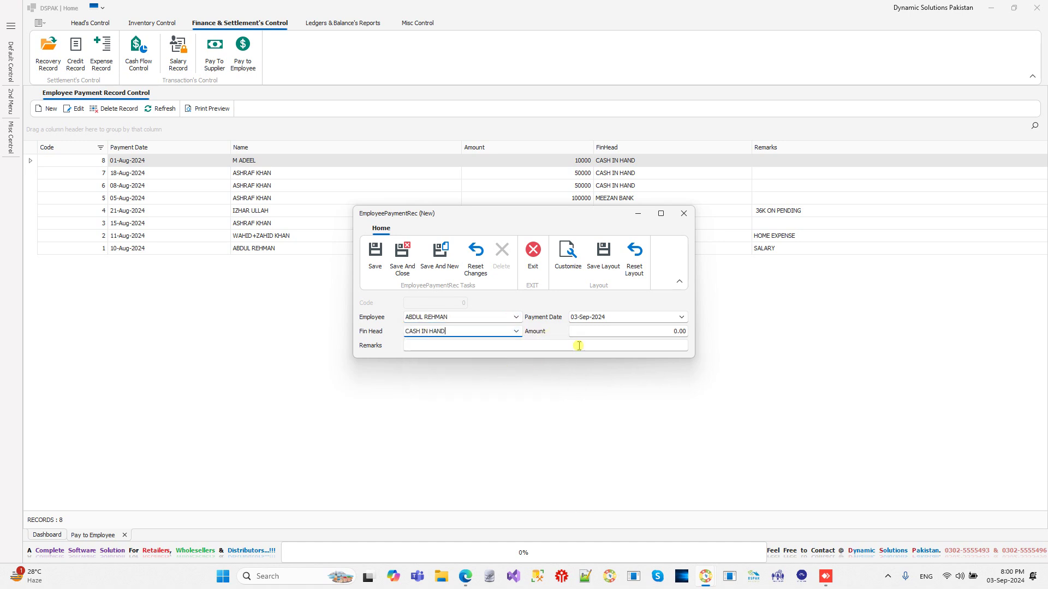
pyautogui.click(604, 318)
pyautogui.click(609, 330)
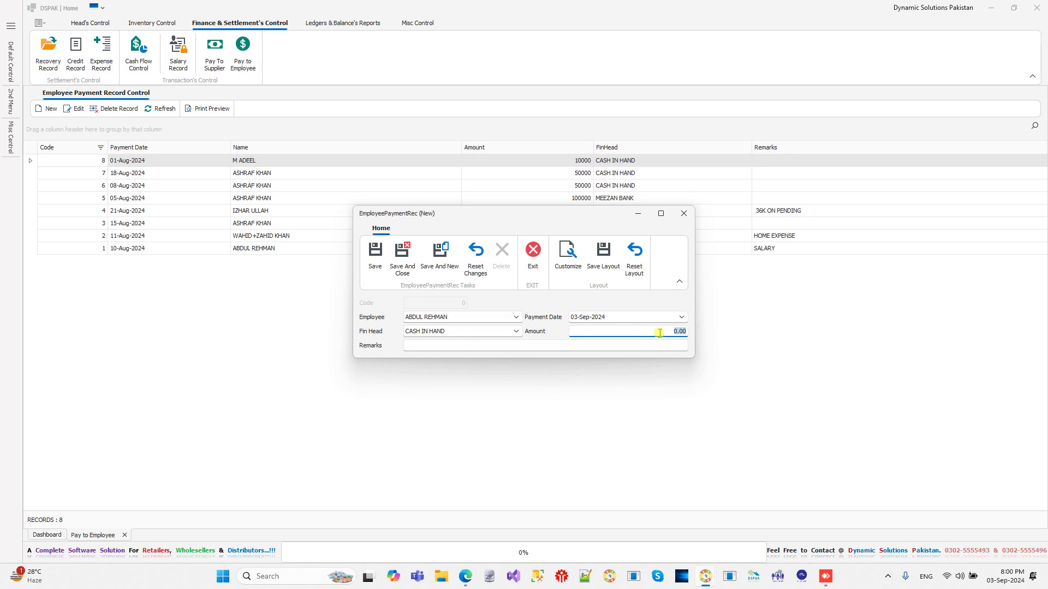
pyautogui.click(534, 255)
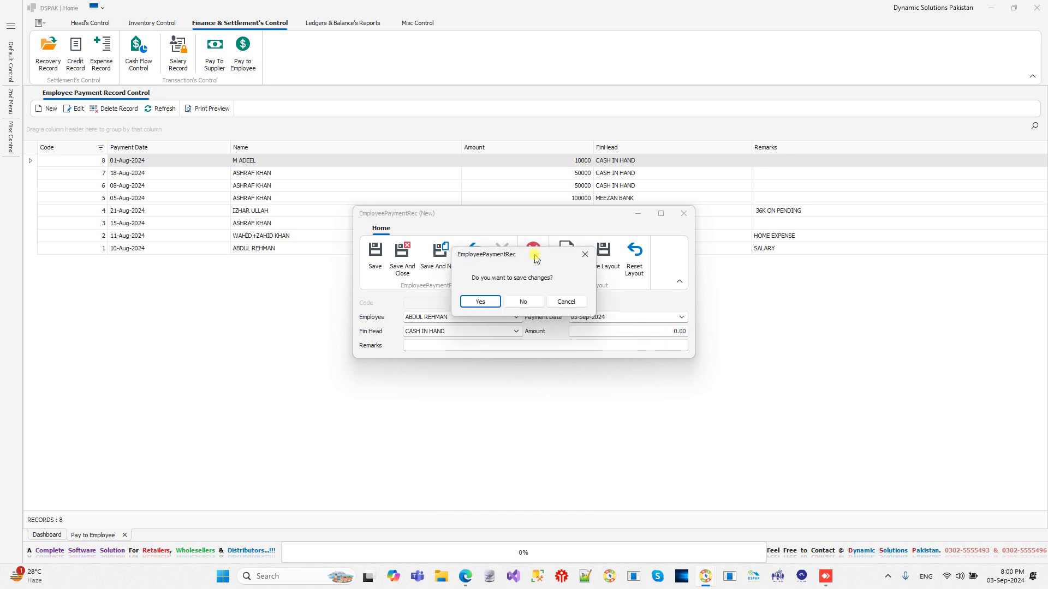
pyautogui.click(524, 302)
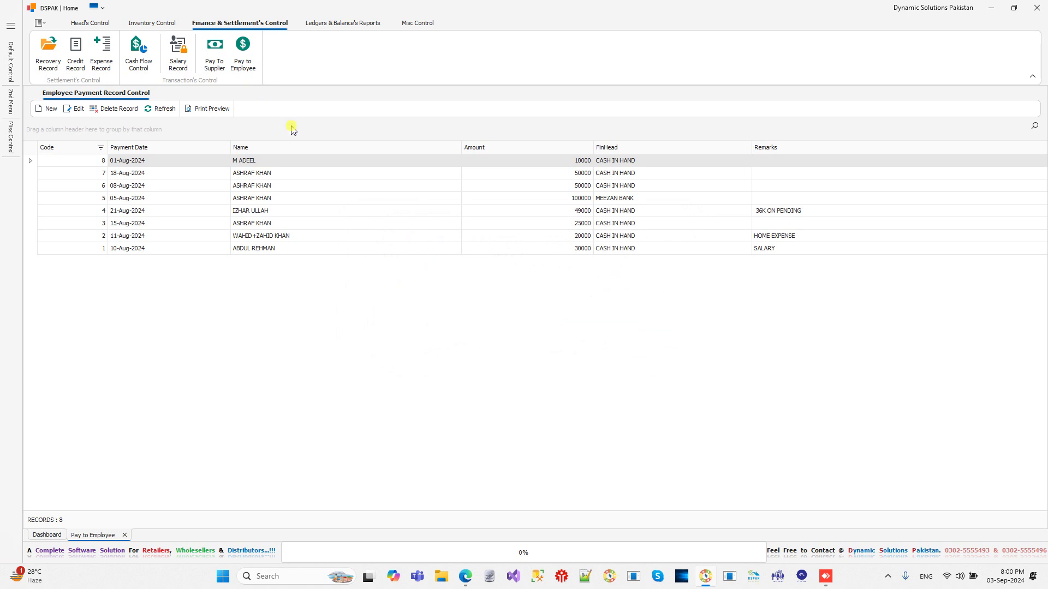
# - Start a new Pay To Supplier record with MEEZAN BANK as Fin Head and PROFESSIONAL TRADING COMPANY as supplier
pyautogui.click(215, 65)
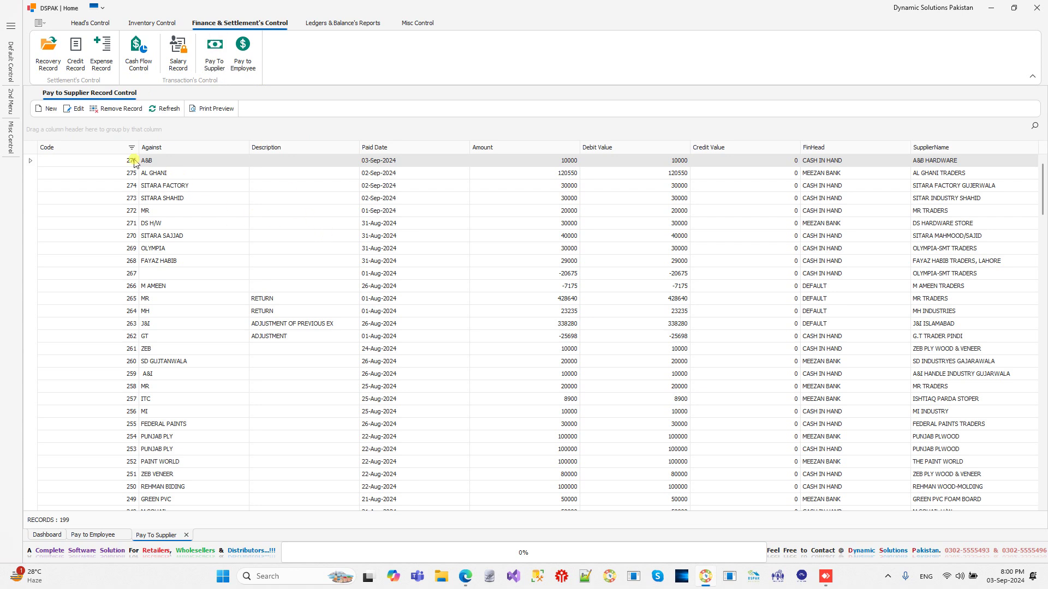
pyautogui.click(47, 109)
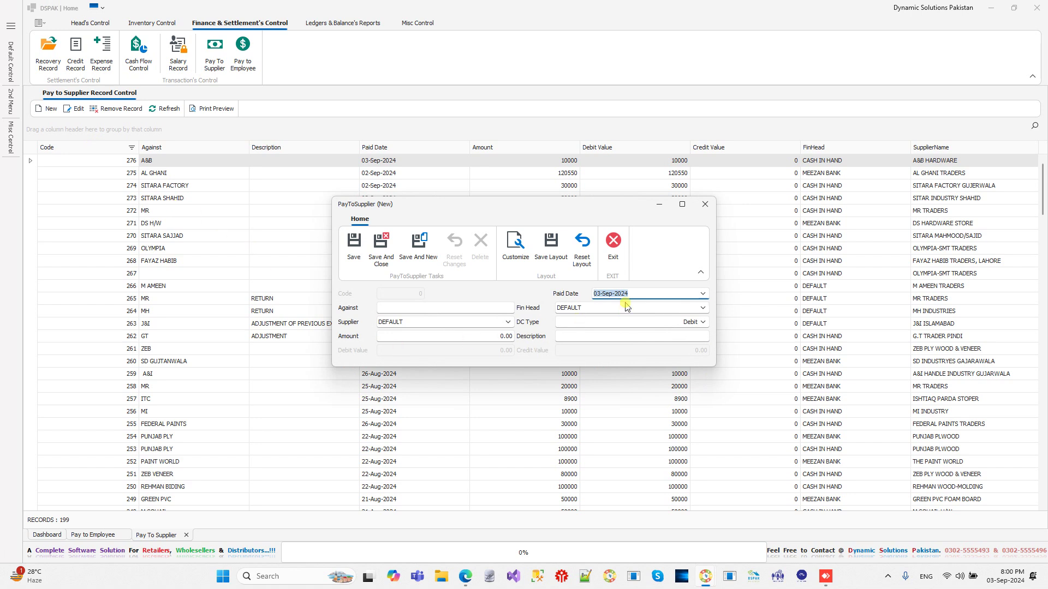
pyautogui.click(503, 309)
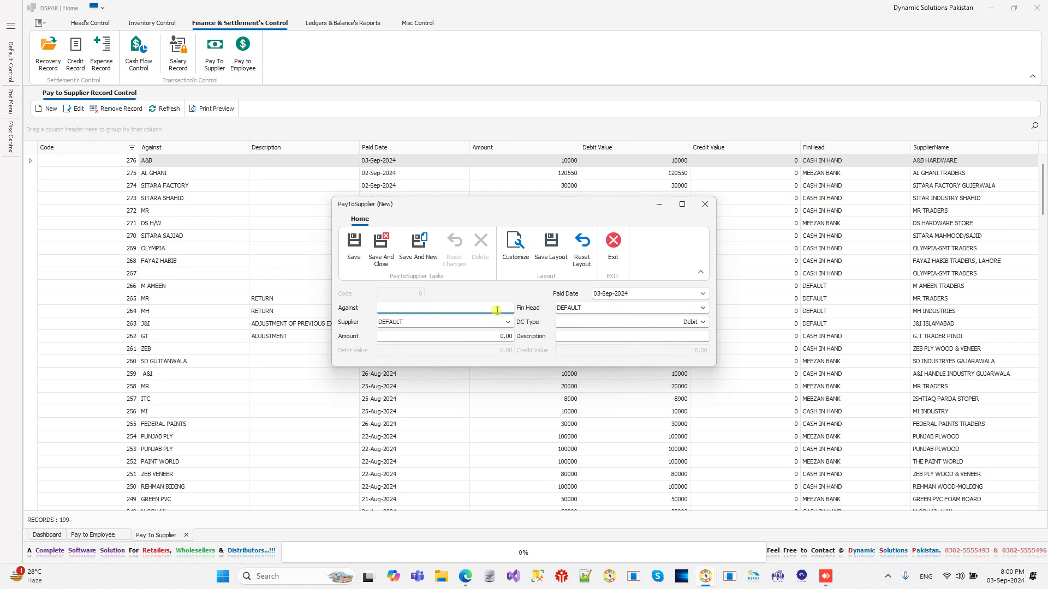
pyautogui.click(601, 310)
pyautogui.click(702, 308)
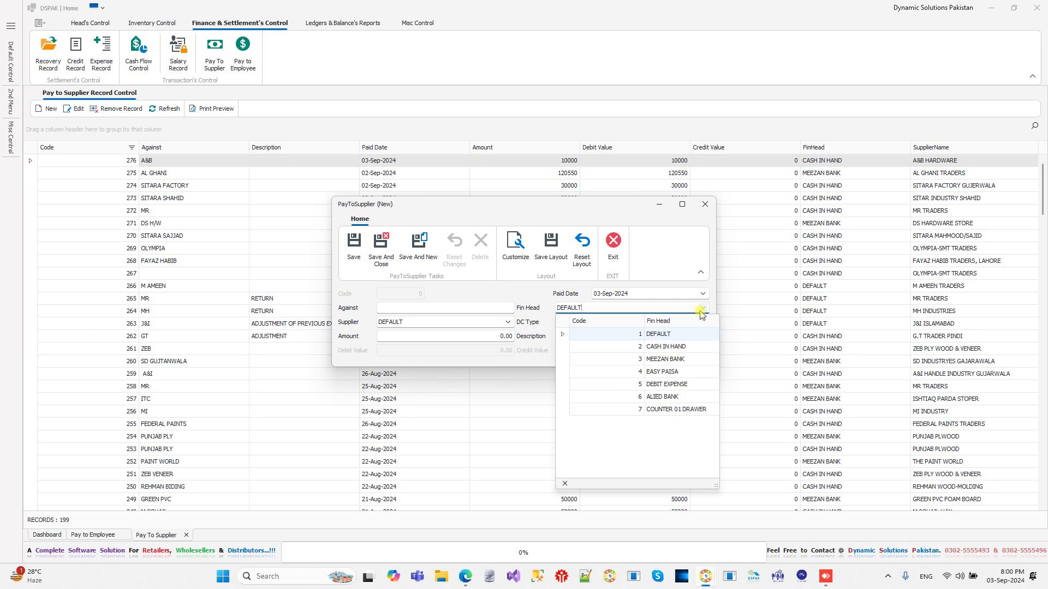
pyautogui.click(677, 361)
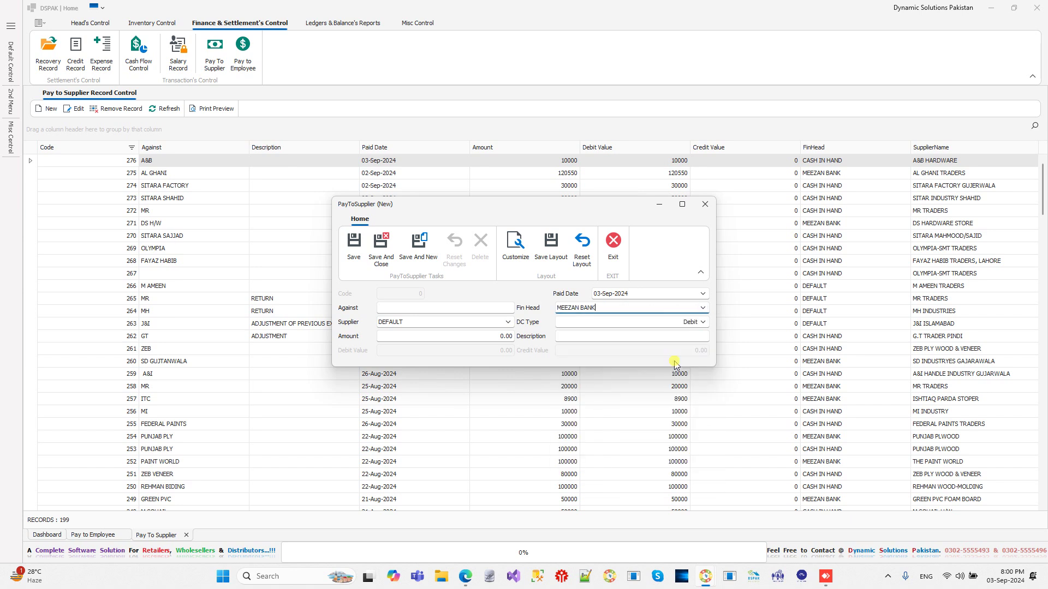
pyautogui.click(508, 322)
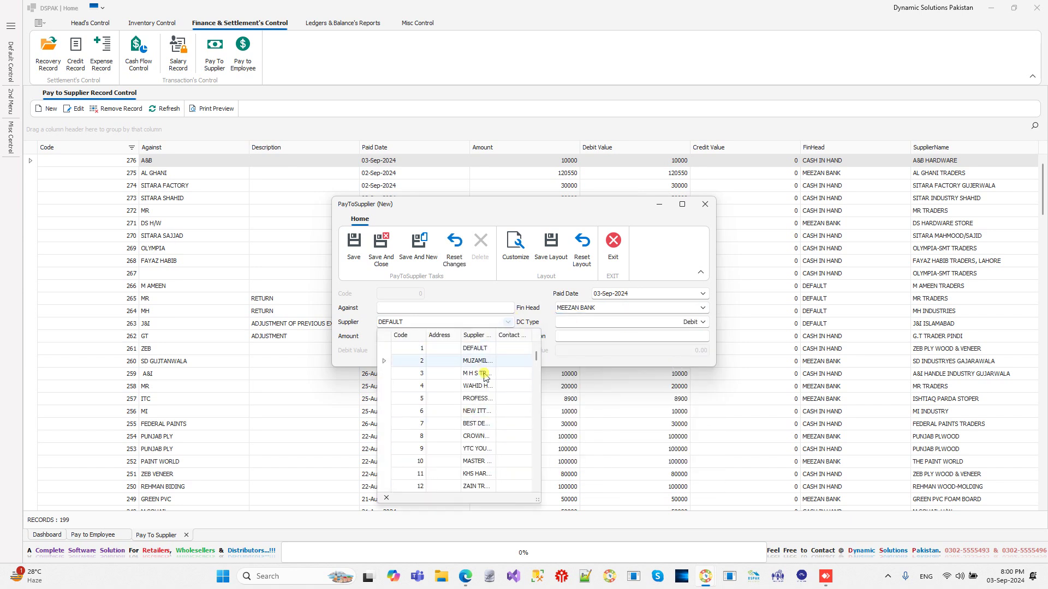
pyautogui.click(477, 398)
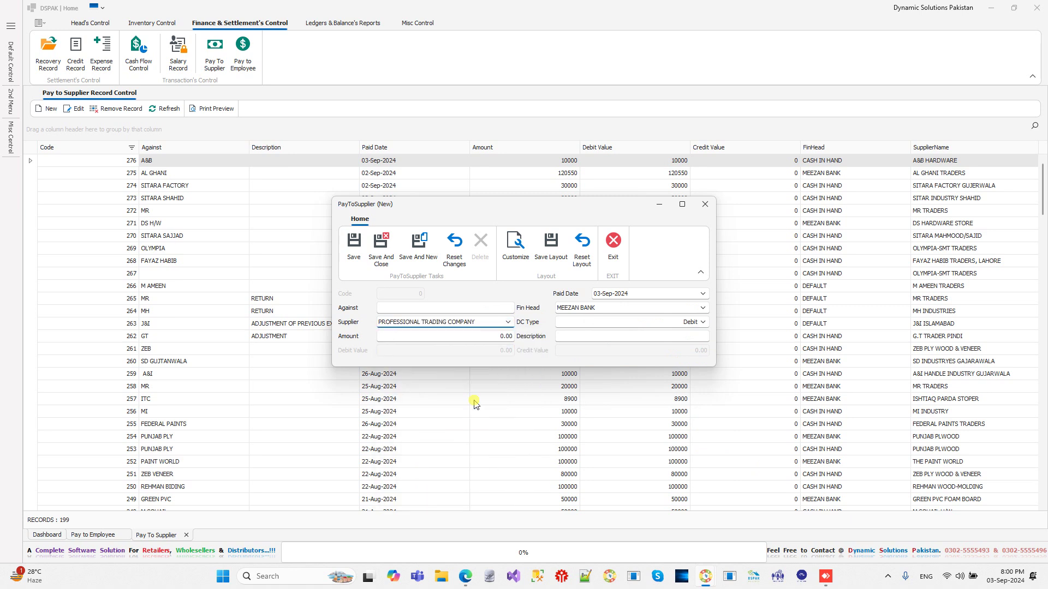
# - Look at the supplier payment's DC Type choices and its Amount and Description fields, then exit the record without saving
pyautogui.click(670, 323)
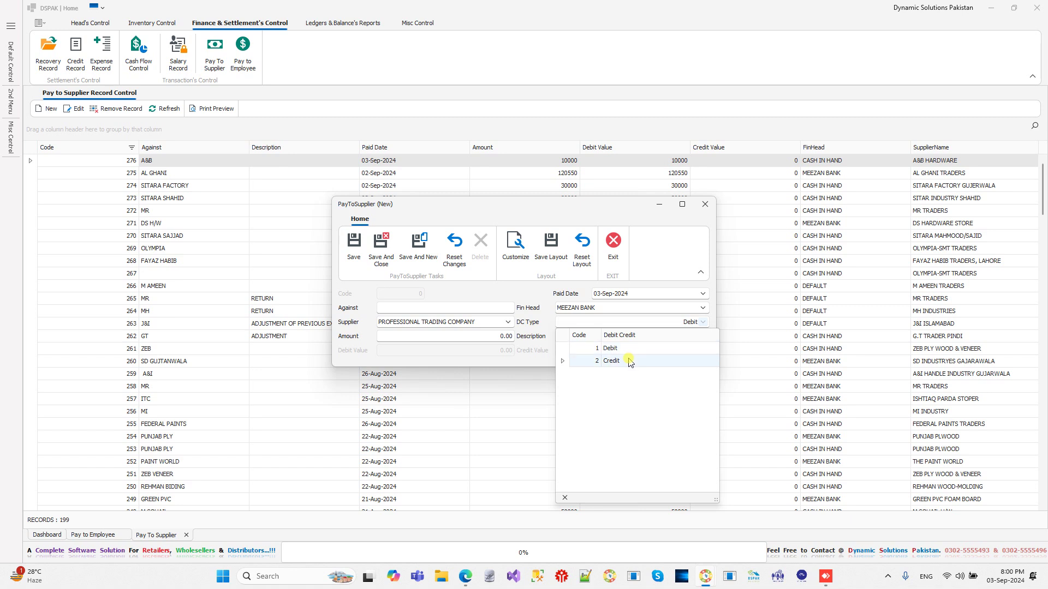
pyautogui.click(537, 291)
pyautogui.click(485, 336)
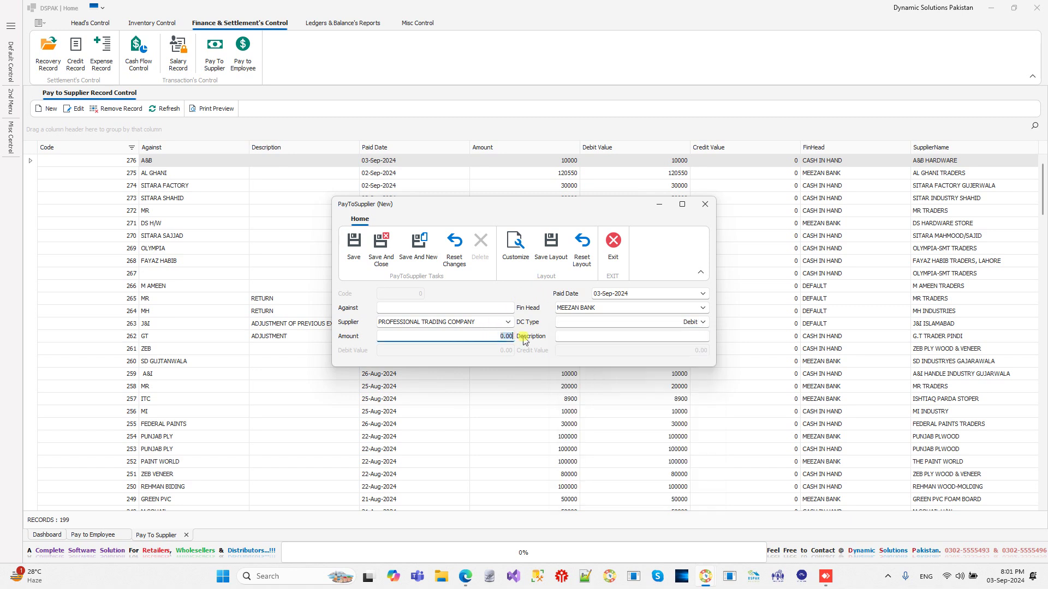
pyautogui.click(583, 336)
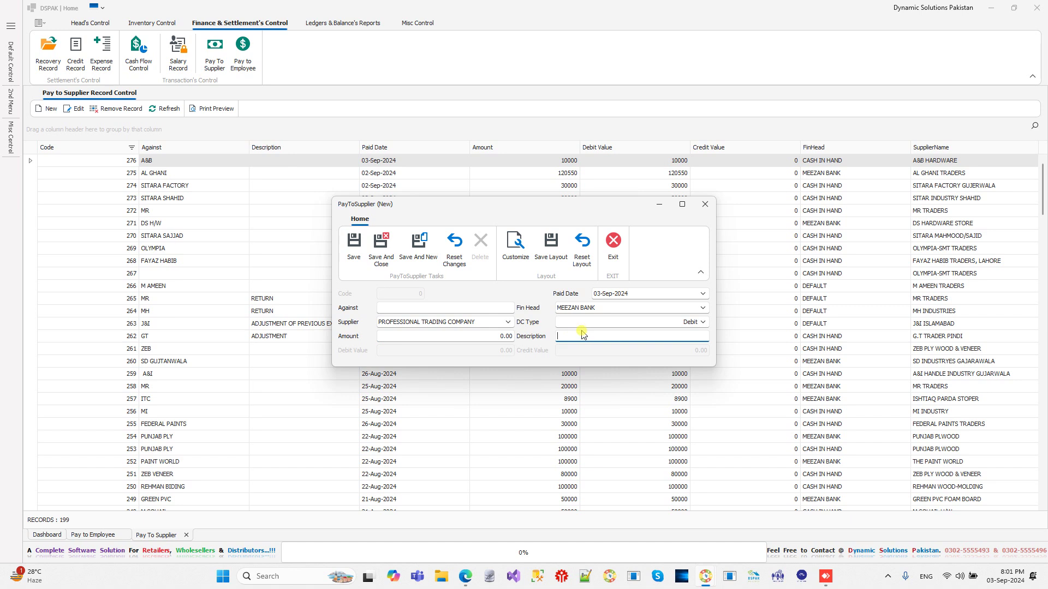
pyautogui.click(611, 256)
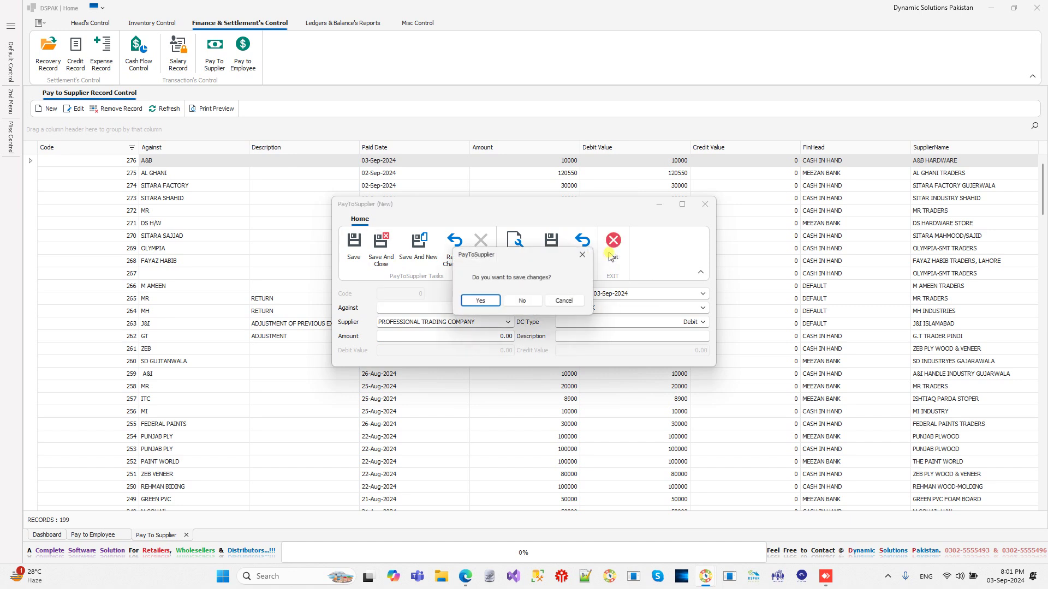
pyautogui.click(522, 301)
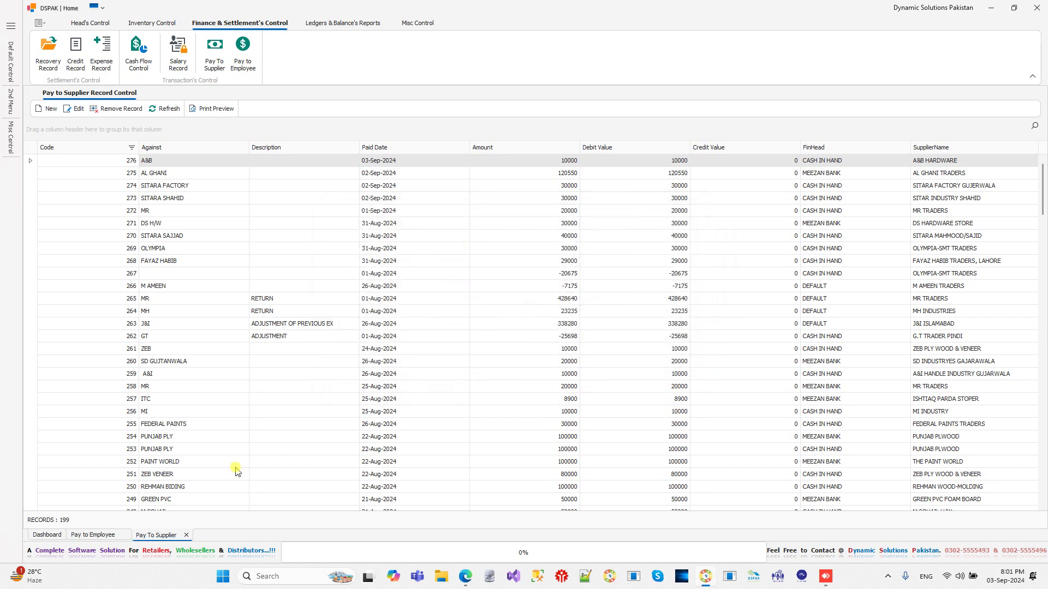
# - Close the Pay To Supplier and Pay to Employee pages, confirming each closure
pyautogui.click(186, 535)
pyautogui.click(560, 325)
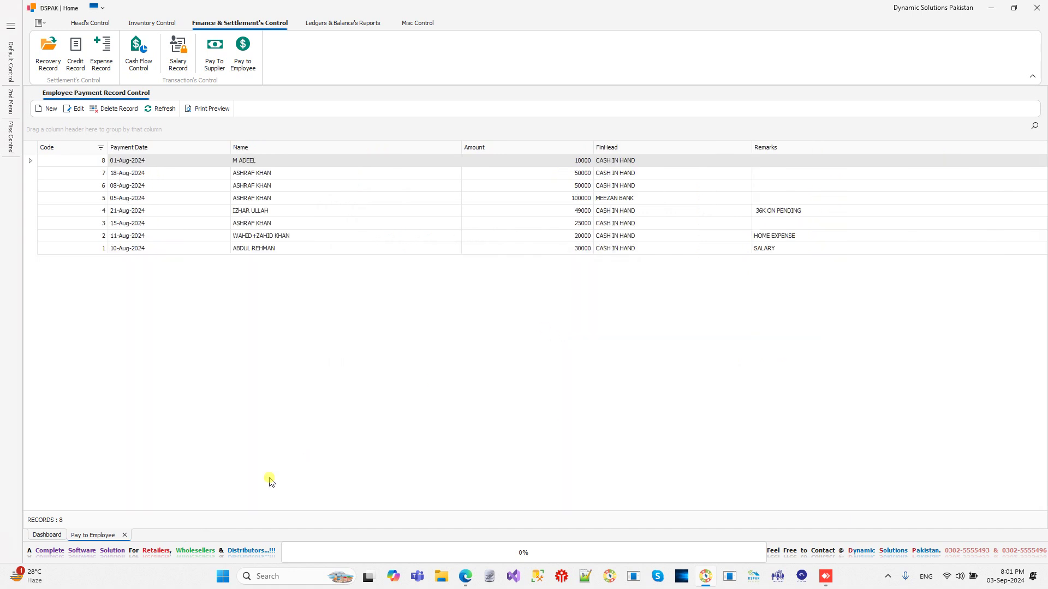
pyautogui.click(125, 535)
pyautogui.click(560, 325)
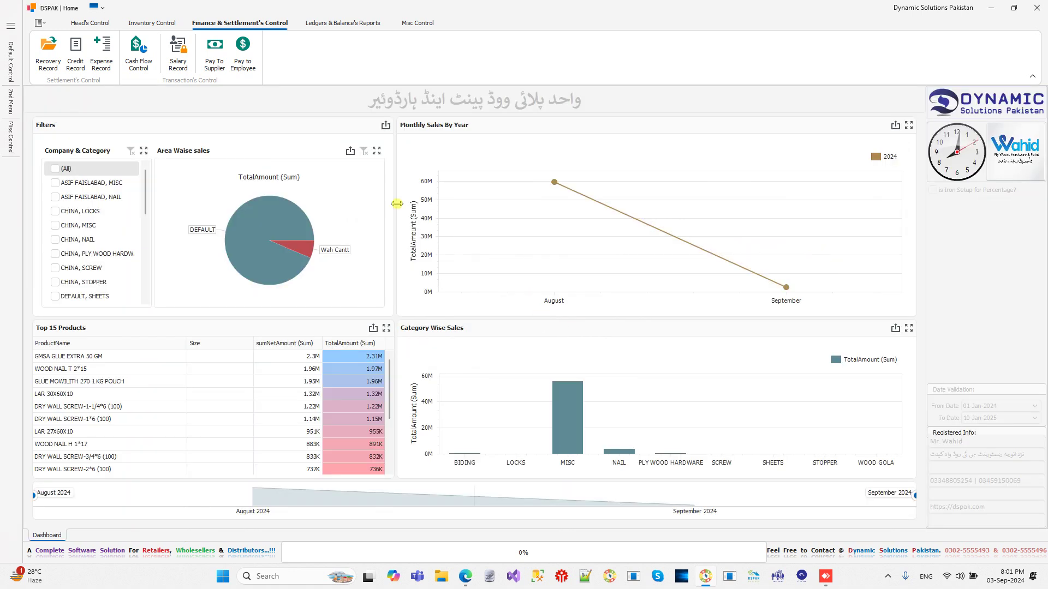
# - Start a new salary record dated 03-Sep-2024 and select the manager employee for it
pyautogui.click(178, 52)
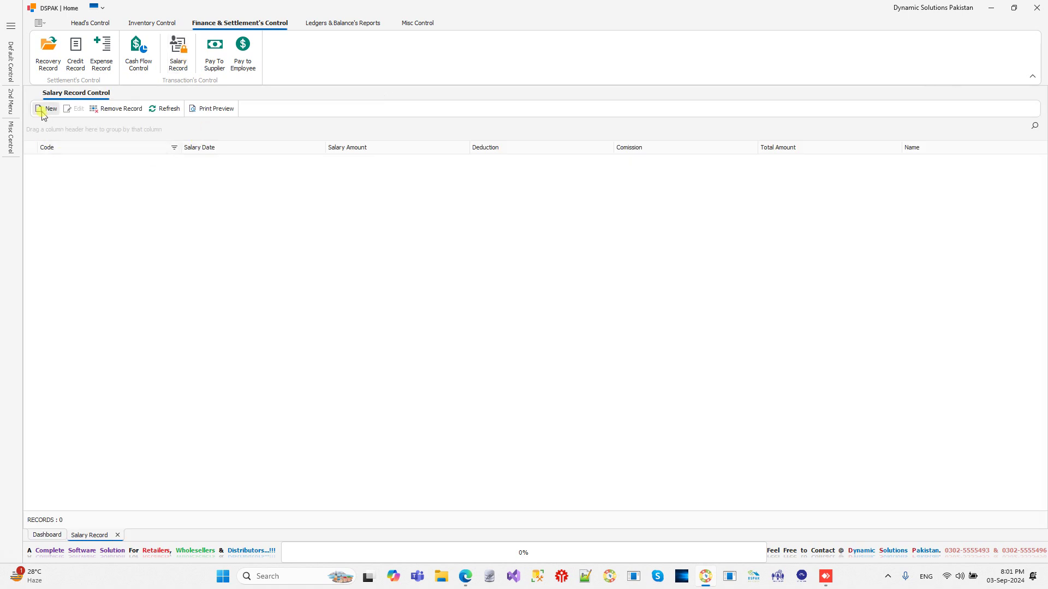
pyautogui.click(516, 301)
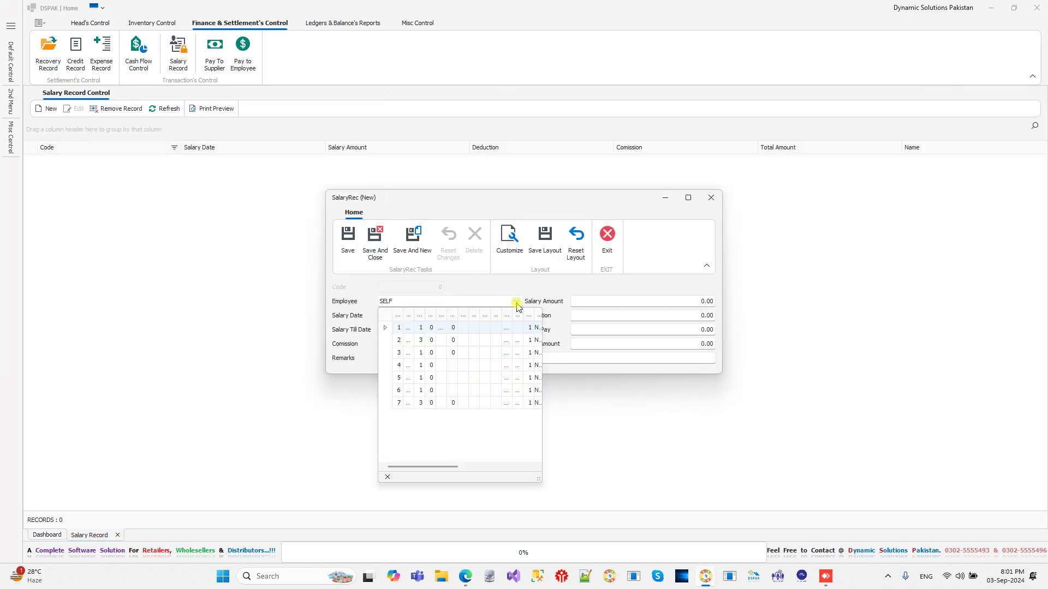
pyautogui.click(429, 331)
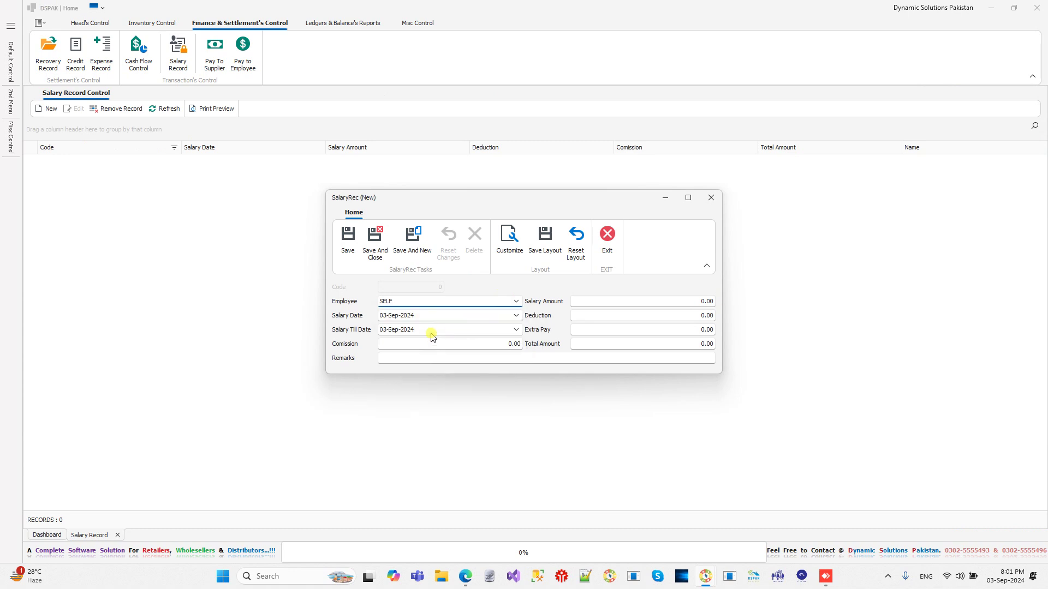
pyautogui.click(613, 301)
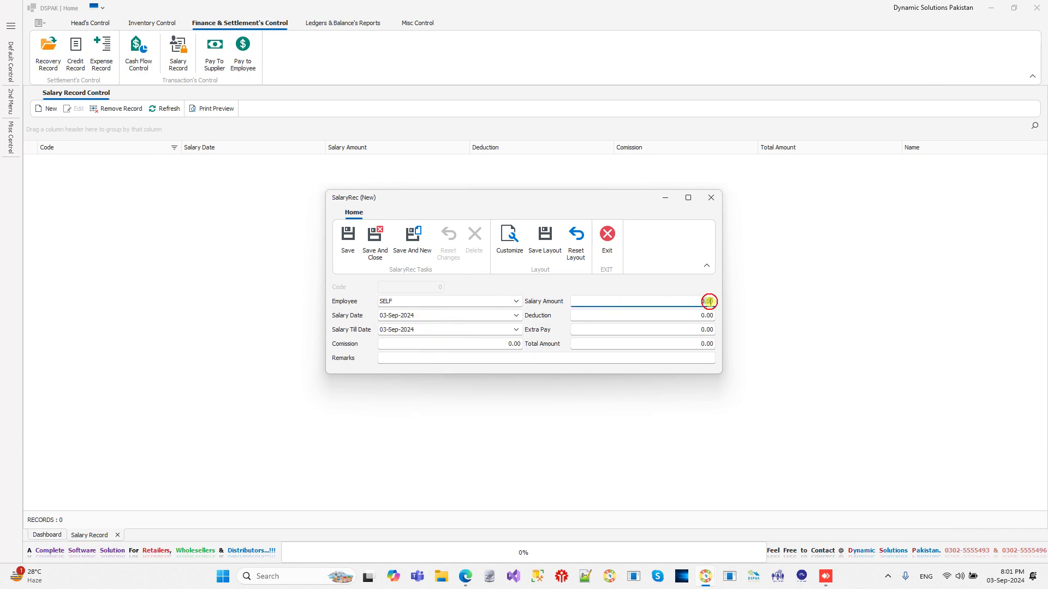
pyautogui.click(478, 323)
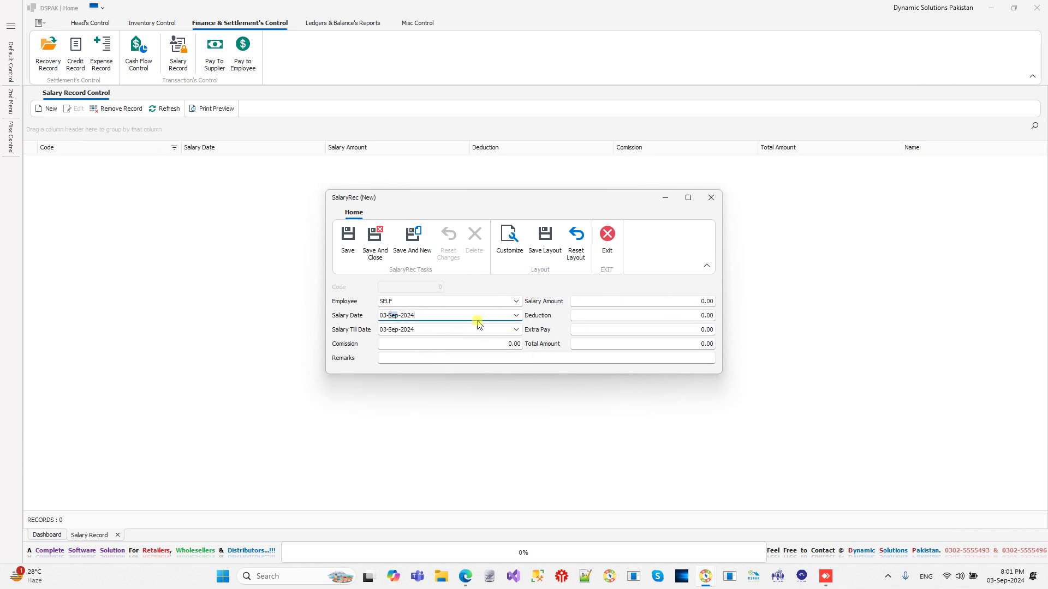
pyautogui.click(591, 318)
pyautogui.click(466, 306)
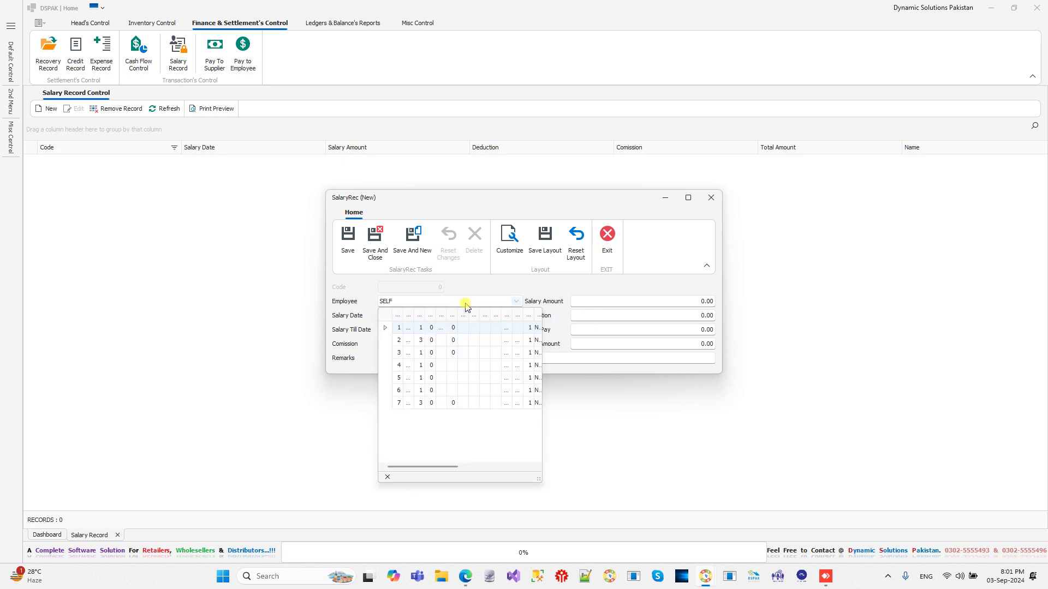
pyautogui.write('a')
pyautogui.press('Return')
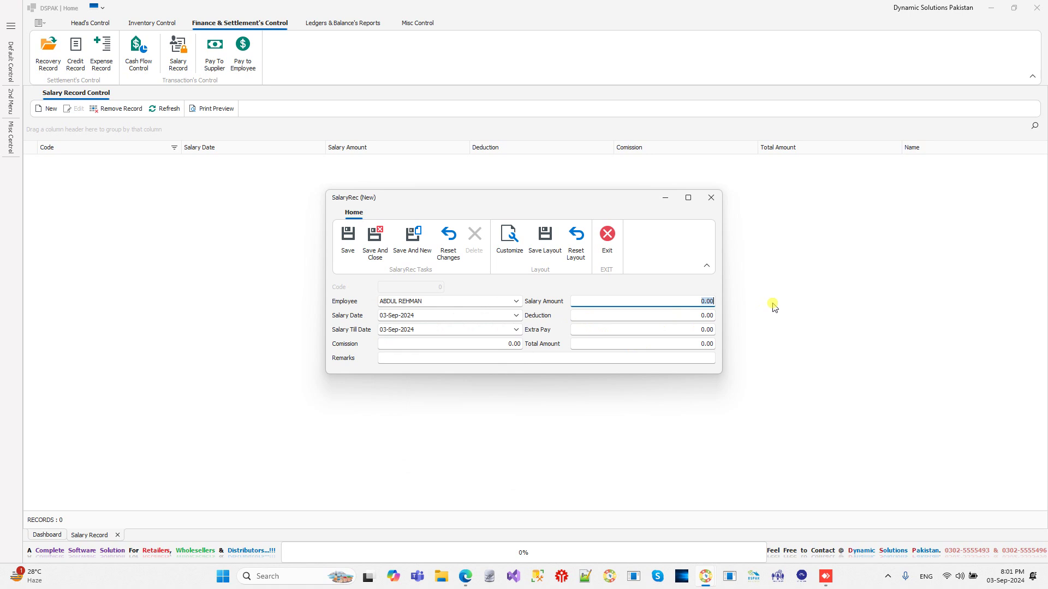
# - Look at the salary record's Deduction, Extra Pay, Comission and Total Amount fields
pyautogui.click(643, 315)
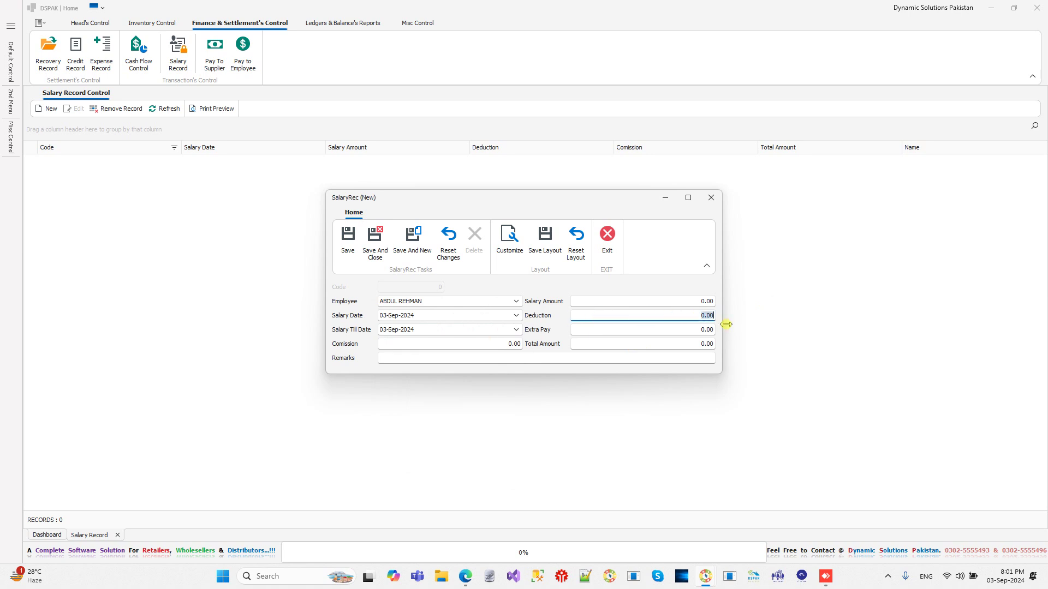
pyautogui.click(612, 328)
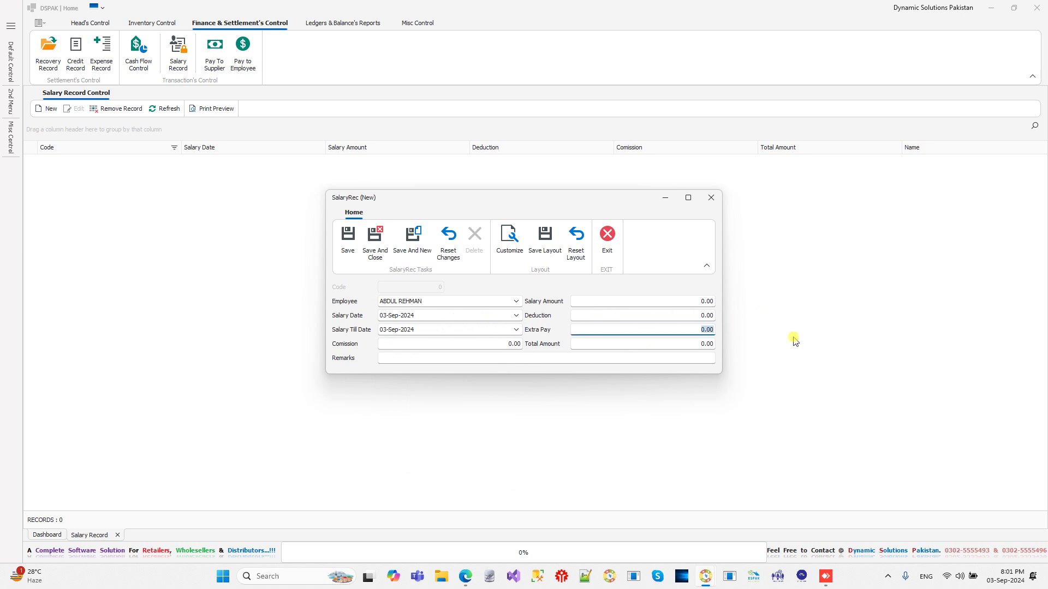
pyautogui.click(474, 344)
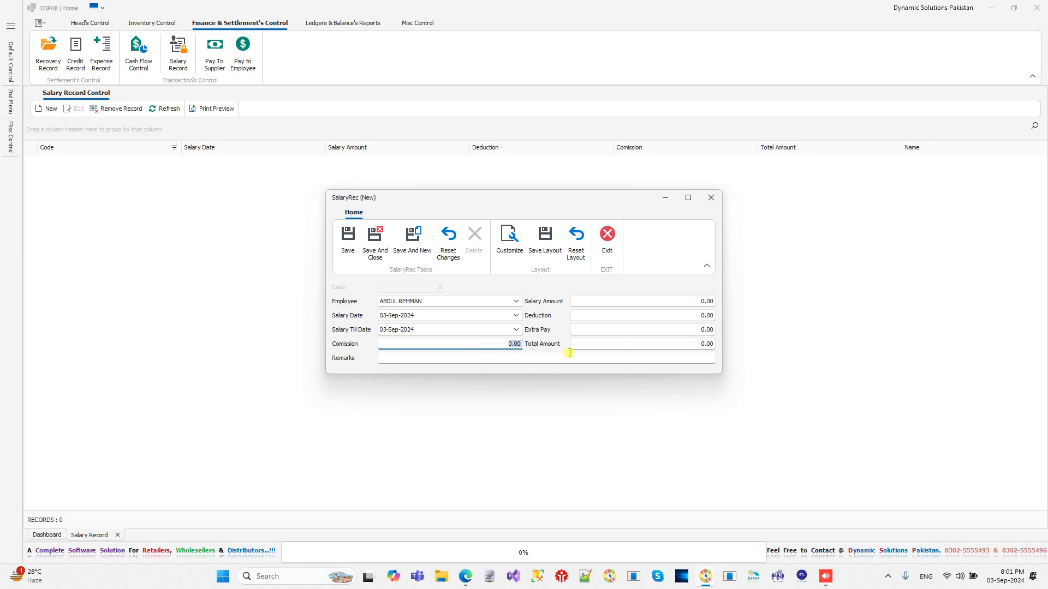
pyautogui.click(624, 346)
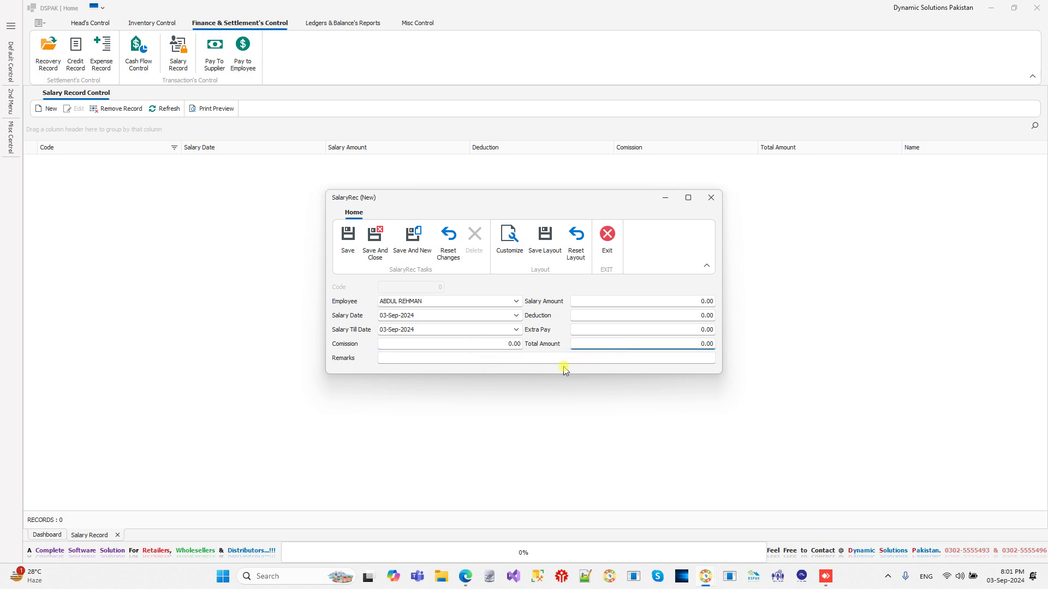
# - Exit the salary record without saving and close the Salary Record page, confirming both
pyautogui.click(610, 243)
pyautogui.click(533, 301)
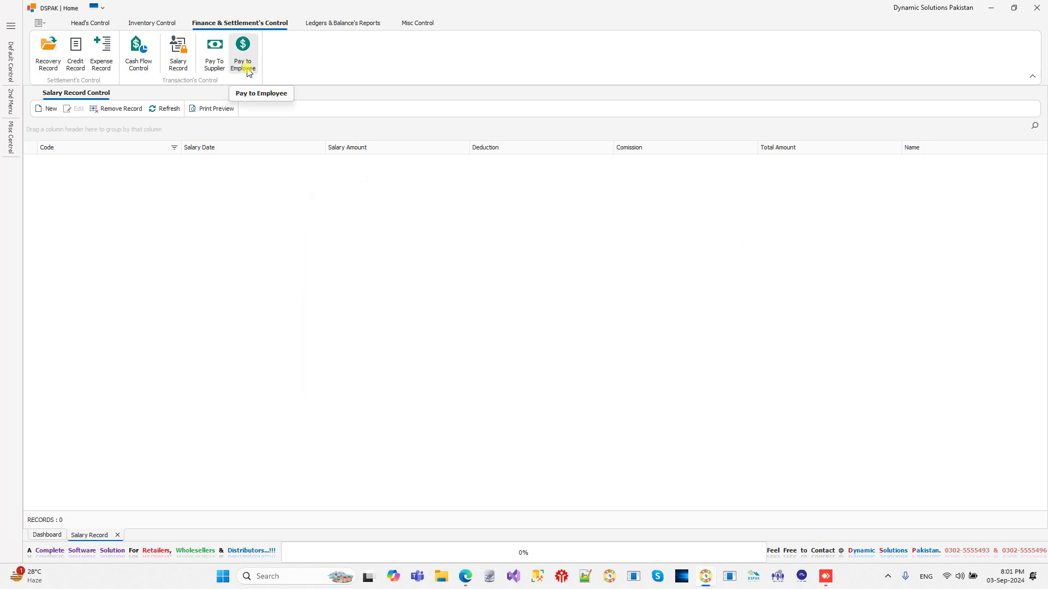
pyautogui.click(117, 537)
pyautogui.click(554, 327)
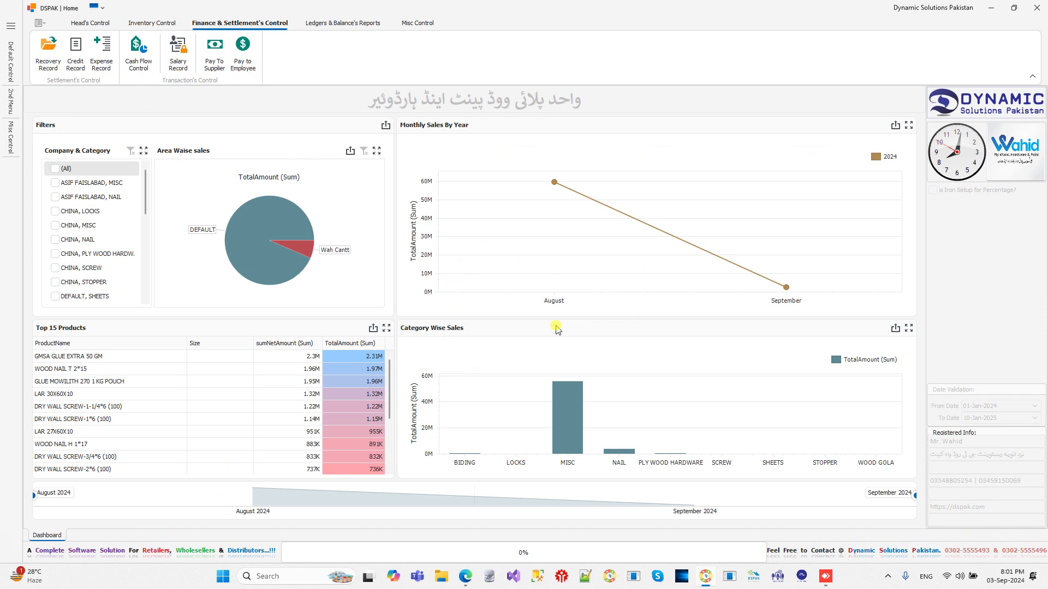
# - Generate the detailed DSR report for 03-Sep-2024 with all salesmen selected, checking the salesman and date range choices first
pyautogui.click(172, 25)
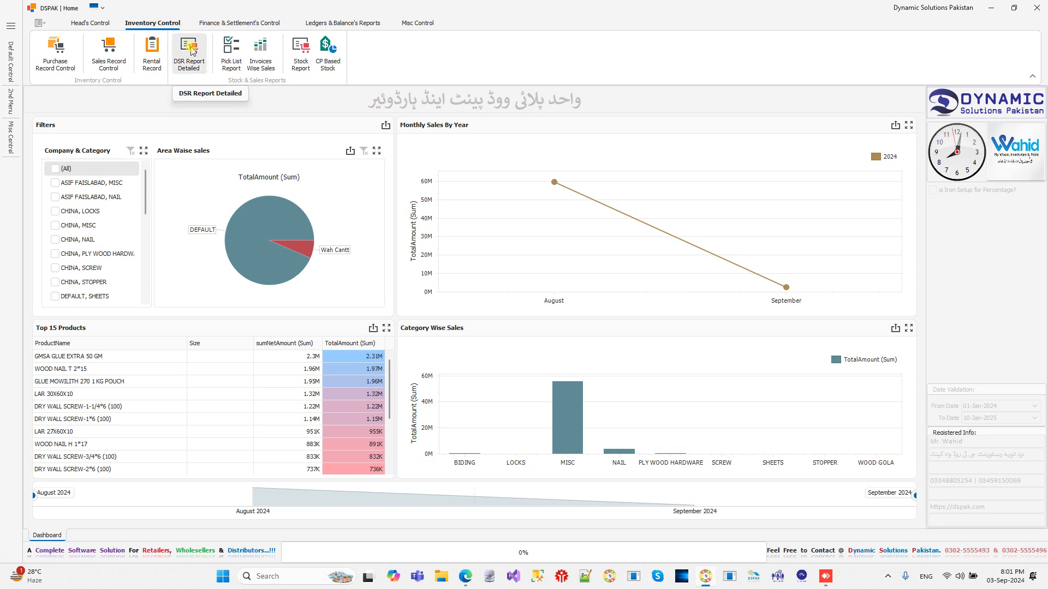
pyautogui.click(191, 51)
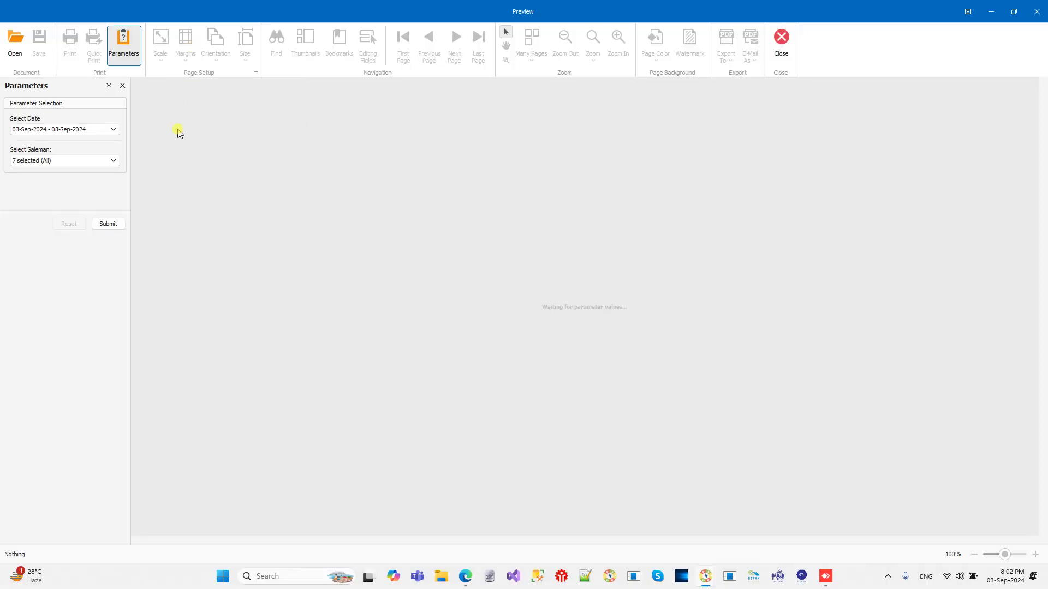
pyautogui.click(114, 161)
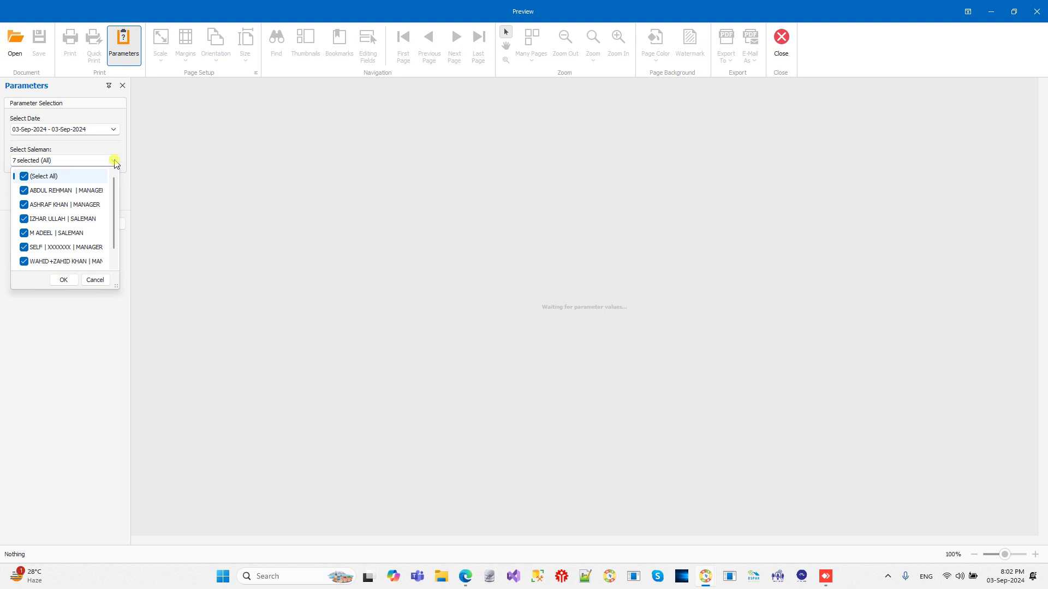
pyautogui.click(114, 161)
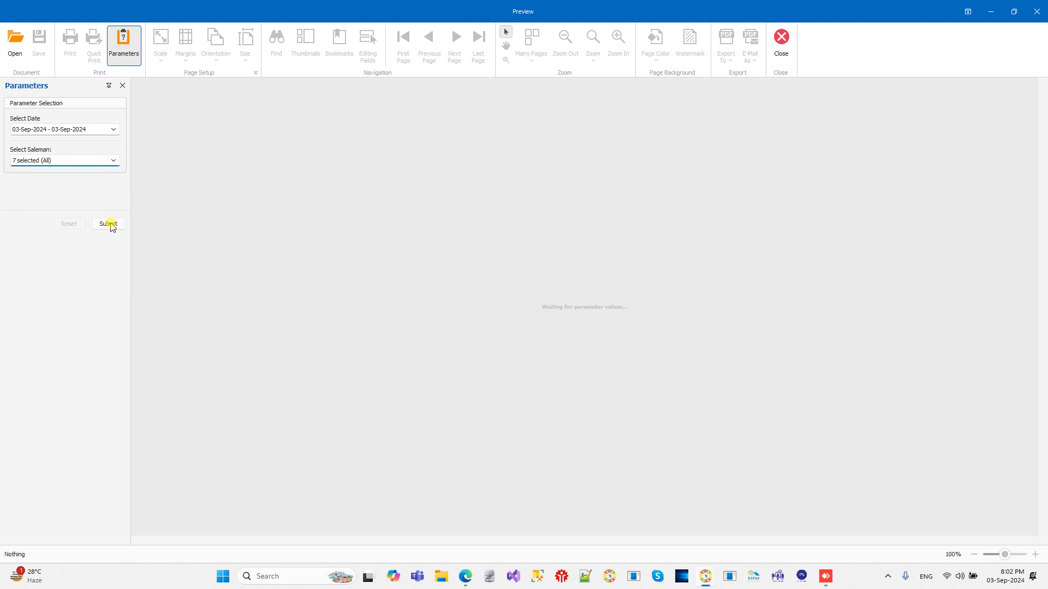
pyautogui.click(85, 132)
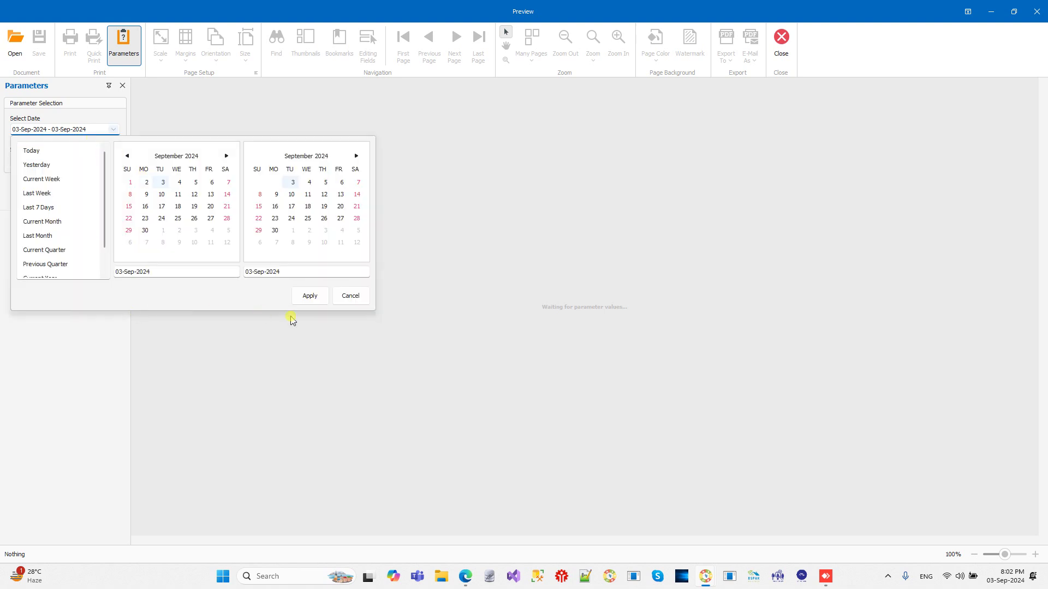
pyautogui.click(78, 361)
pyautogui.click(110, 225)
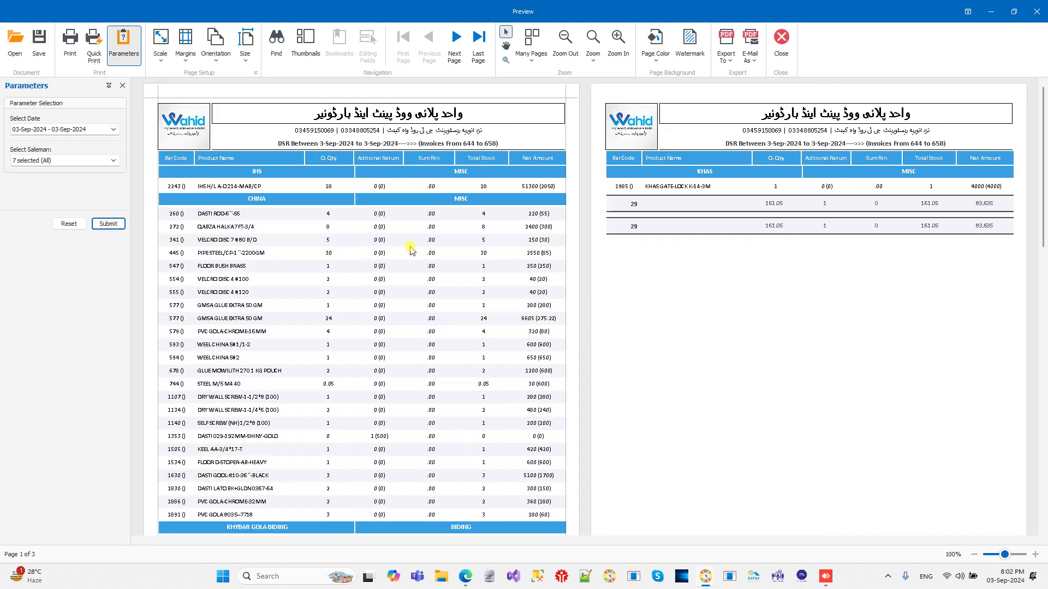
# - Examine the DSR report's product lines at 110% zoom, including quantities, additional returns and net amounts
pyautogui.scroll(-3, 427, 256)
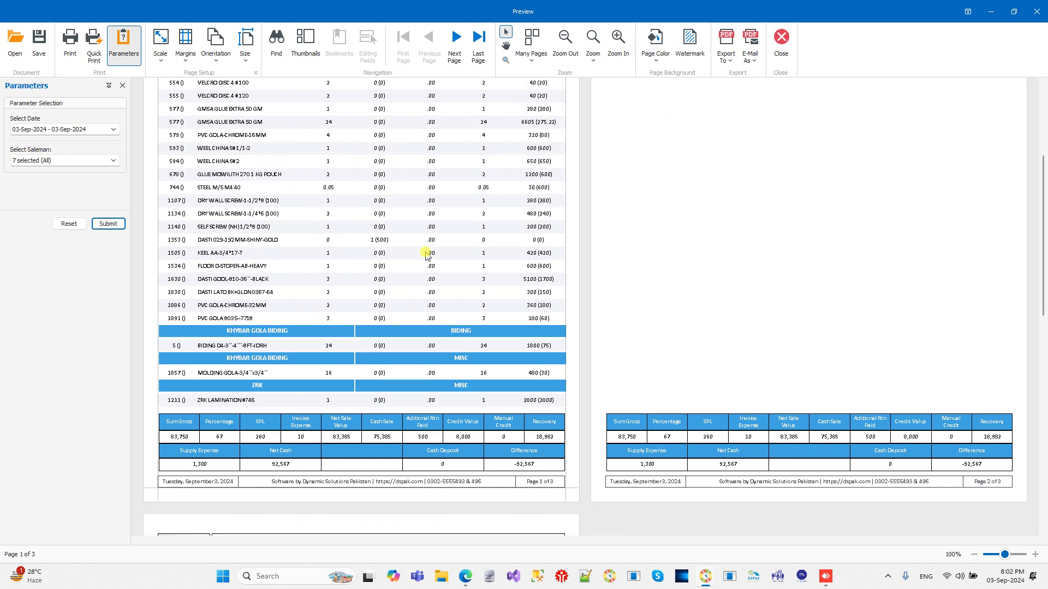
pyautogui.scroll(2, 427, 256)
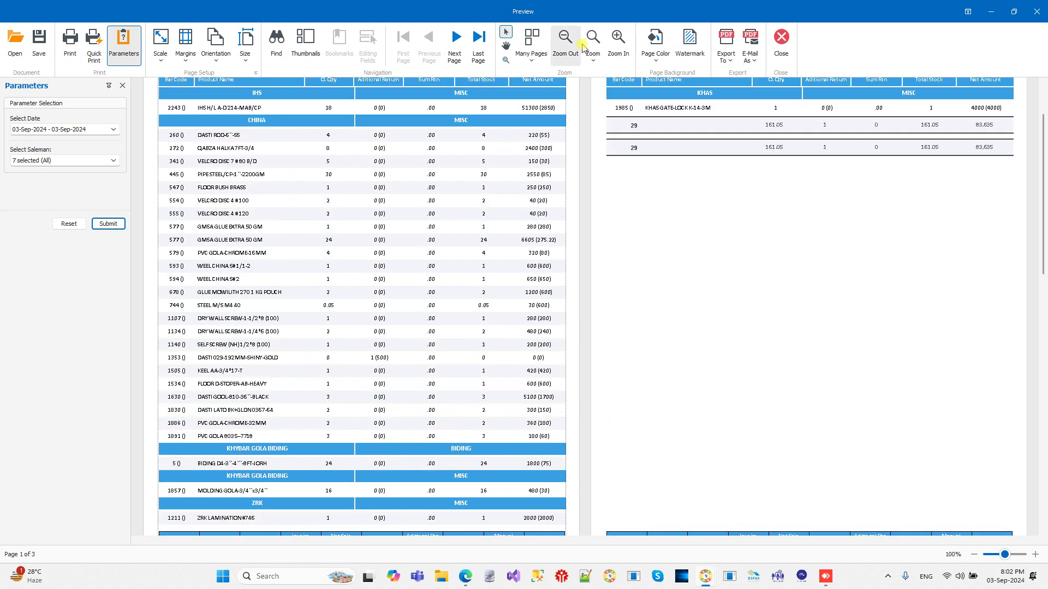
pyautogui.click(619, 40)
pyautogui.scroll(2, 571, 159)
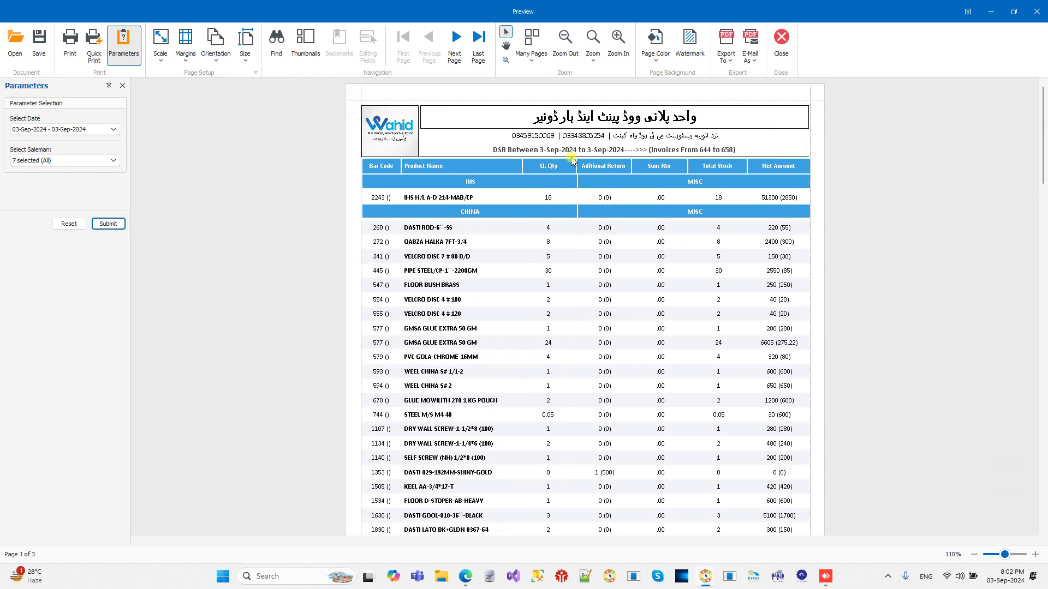
pyautogui.moveTo(555, 199); pyautogui.dragTo(562, 248)
pyautogui.click(626, 261)
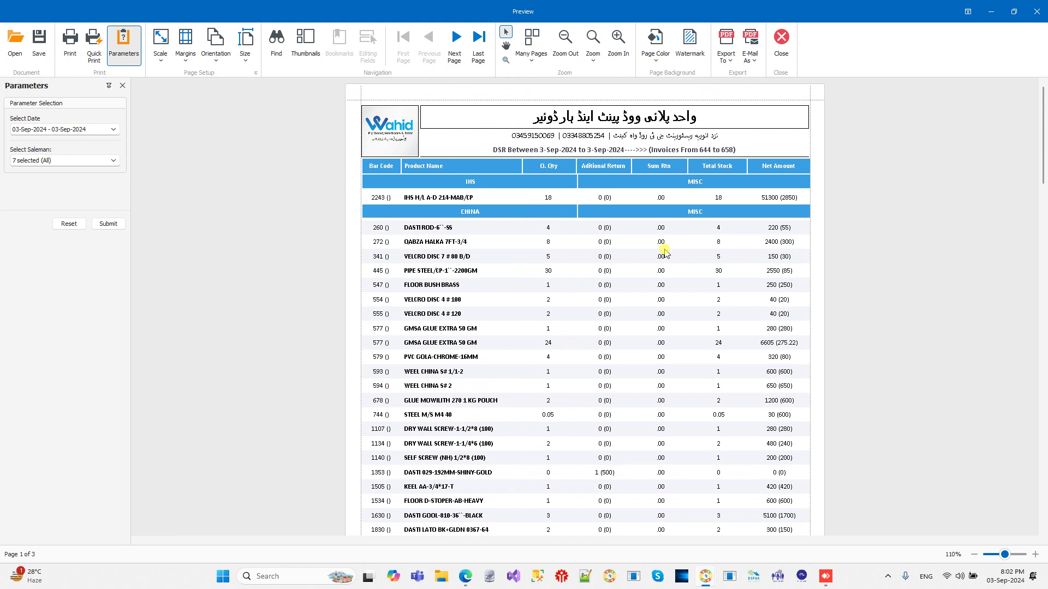
pyautogui.click(593, 474)
pyautogui.scroll(-6, 786, 316)
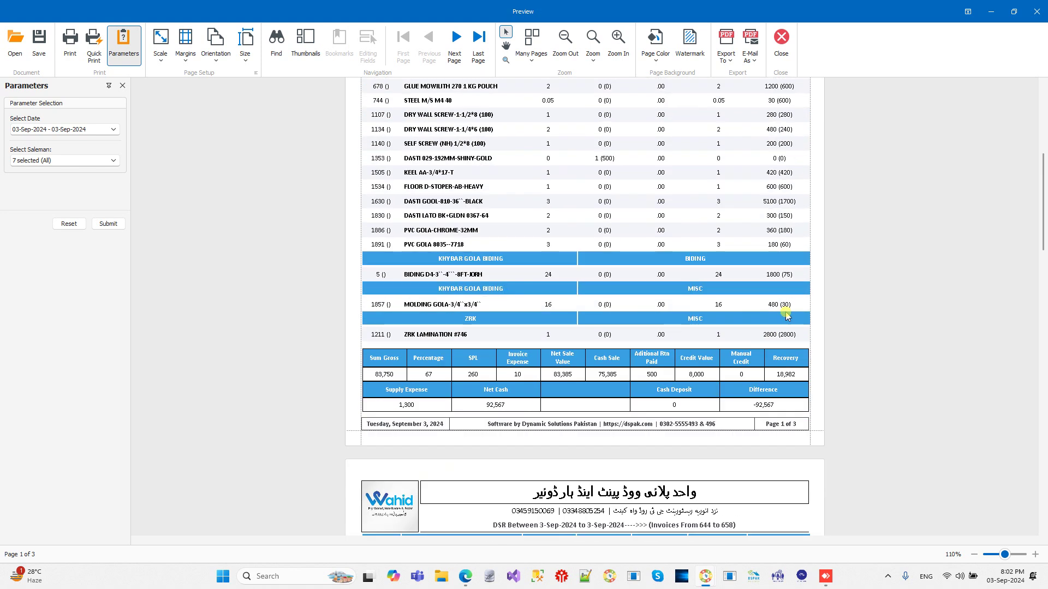
# - Review the DSR report's summary totals and its recovery, credit, expense and cash deposit records, then close the preview
pyautogui.scroll(-14, 786, 315)
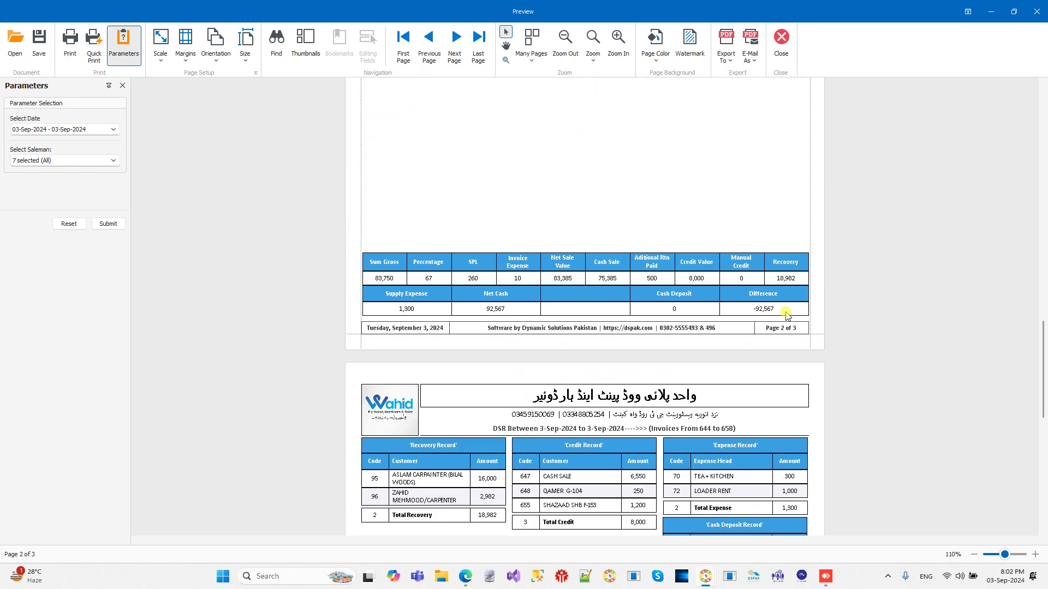
pyautogui.scroll(1, 786, 315)
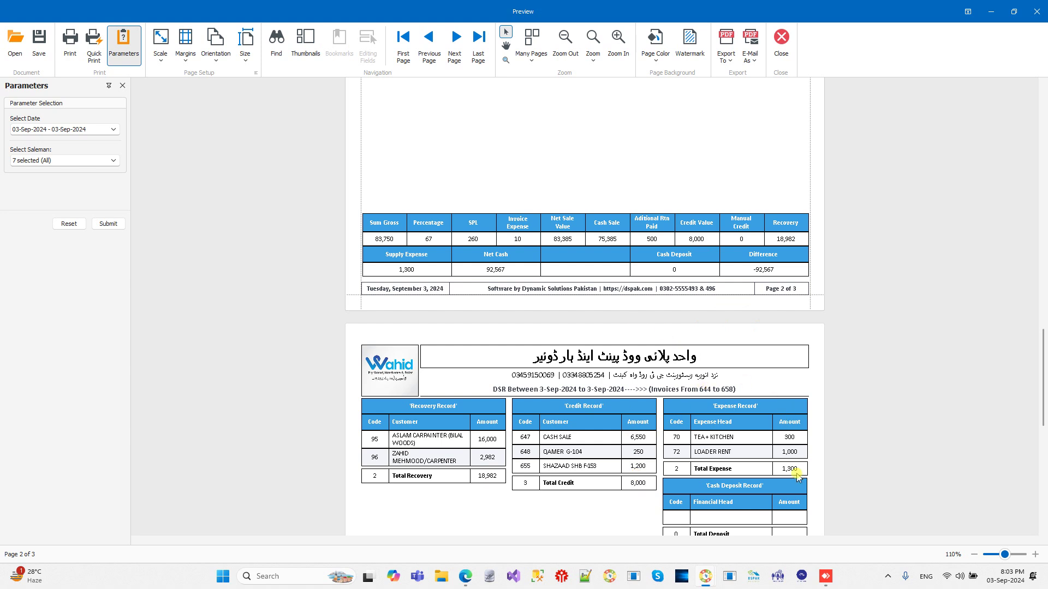
pyautogui.scroll(-3, 782, 435)
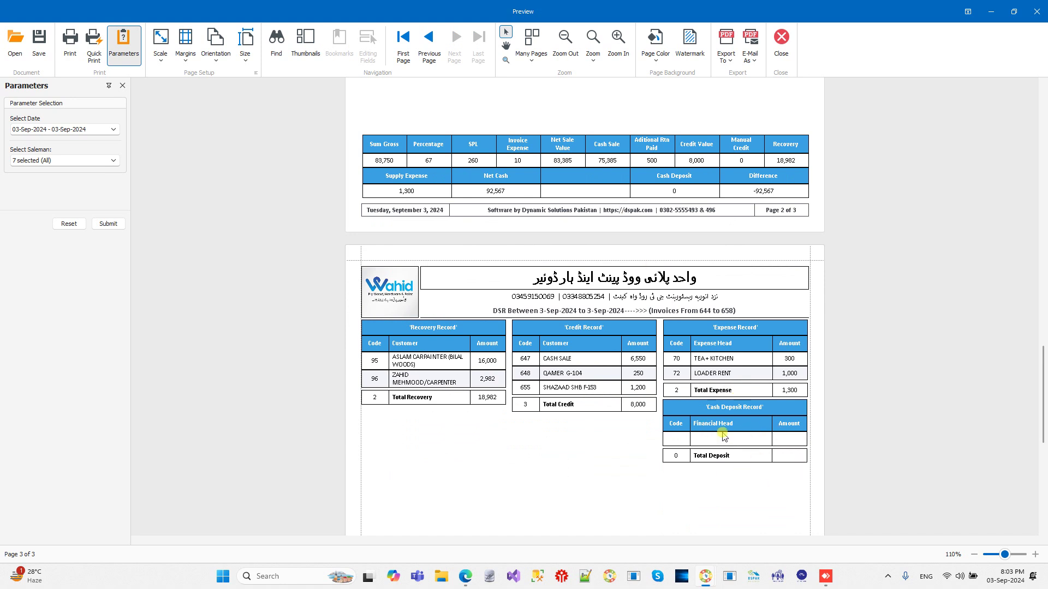
pyautogui.scroll(-6, 724, 435)
pyautogui.scroll(-9, 723, 435)
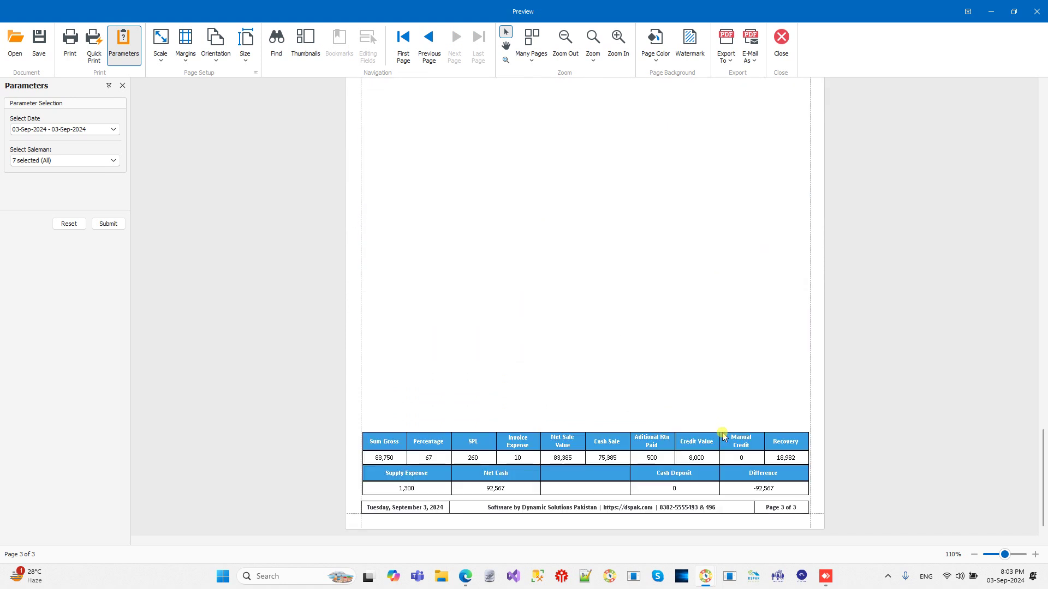
pyautogui.scroll(20, 724, 435)
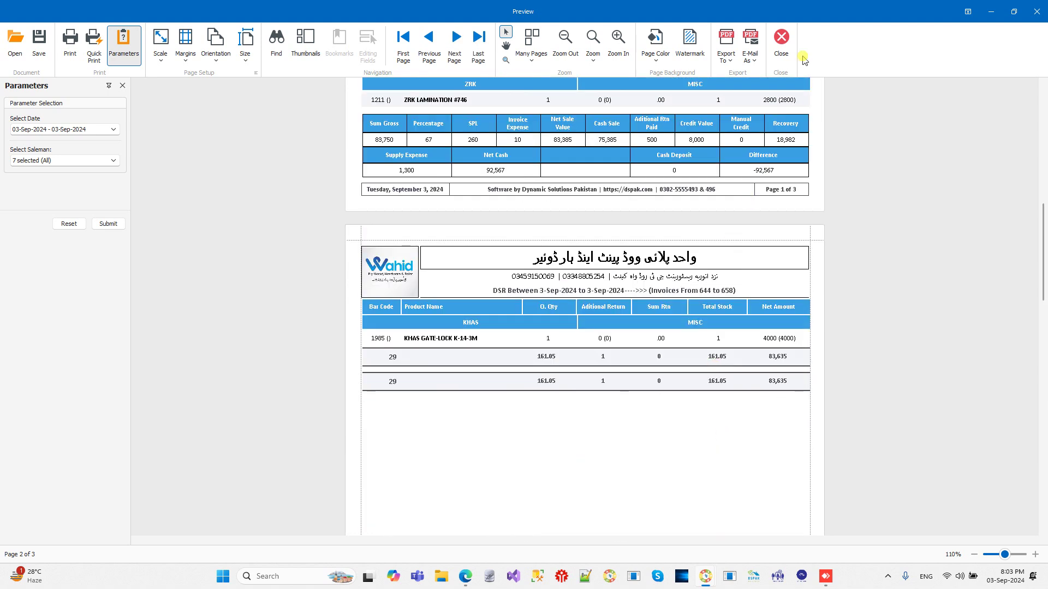
pyautogui.click(781, 39)
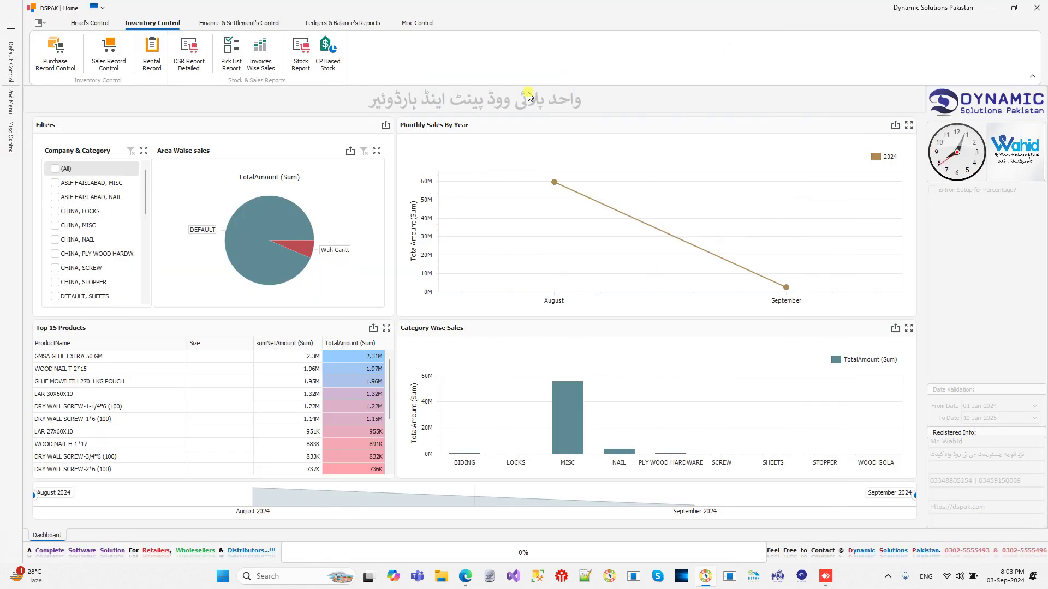
# - Generate the Pick List report for 03-Sep-2024 with all salesmen and cities, and examine its customer and invoice value columns
pyautogui.click(232, 53)
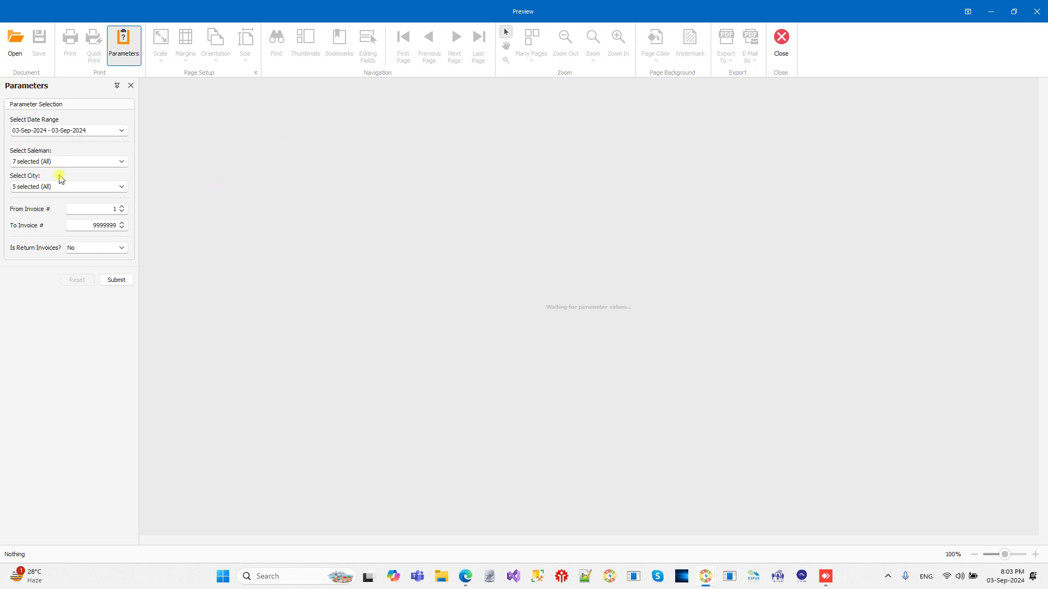
pyautogui.click(112, 282)
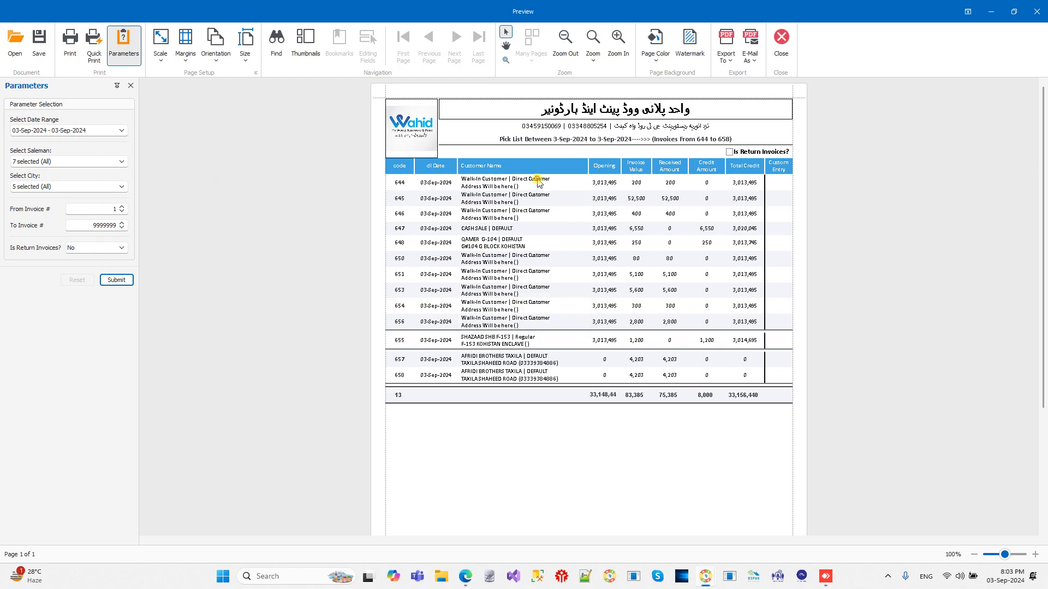
pyautogui.moveTo(537, 180); pyautogui.dragTo(540, 298)
pyautogui.moveTo(637, 183); pyautogui.dragTo(640, 323)
pyautogui.click(642, 364)
# - Set Is Return Invoices to Yes, regenerate the Pick List report, and close the preview
pyautogui.click(100, 247)
pyautogui.click(82, 277)
pyautogui.click(116, 280)
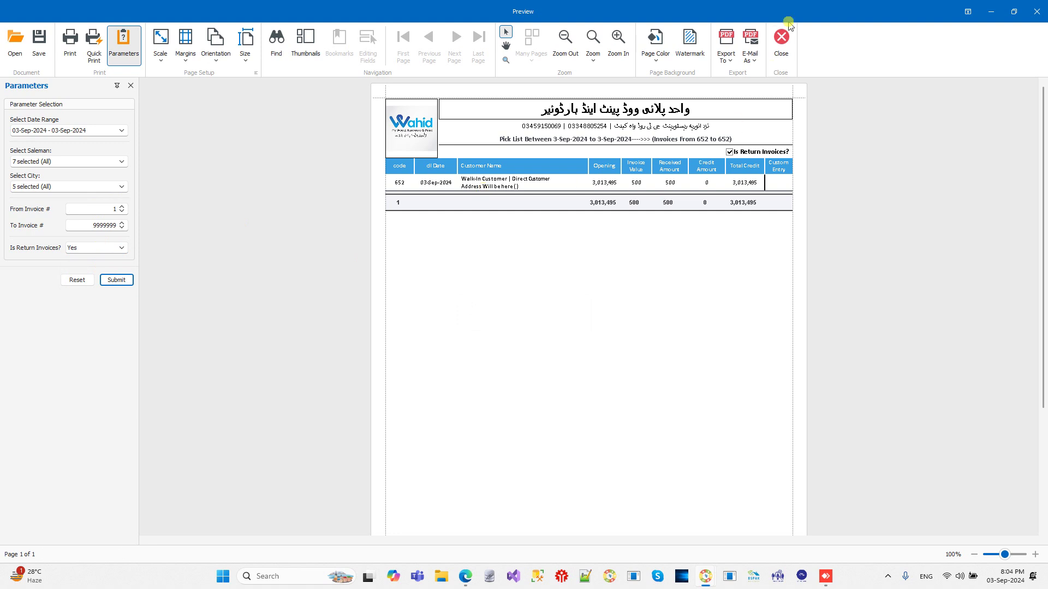
pyautogui.click(783, 38)
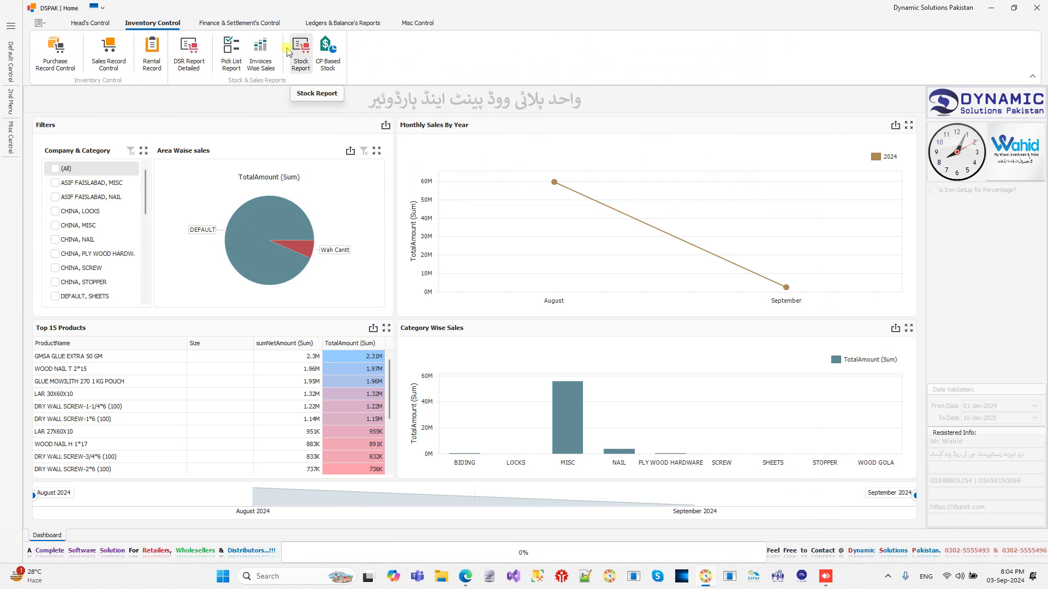
# - Generate the Invoices Wise Sales report for 01-Sep-2024 to 03-Sep-2024 with all salesmen, cities and customers, and enlarge it to 110%
pyautogui.click(270, 50)
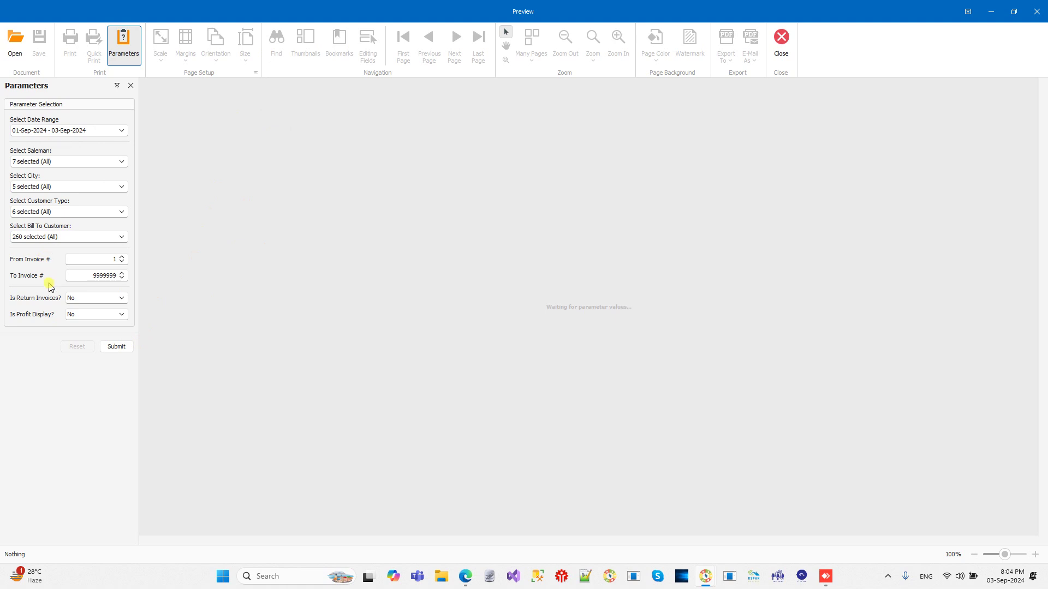
pyautogui.click(116, 347)
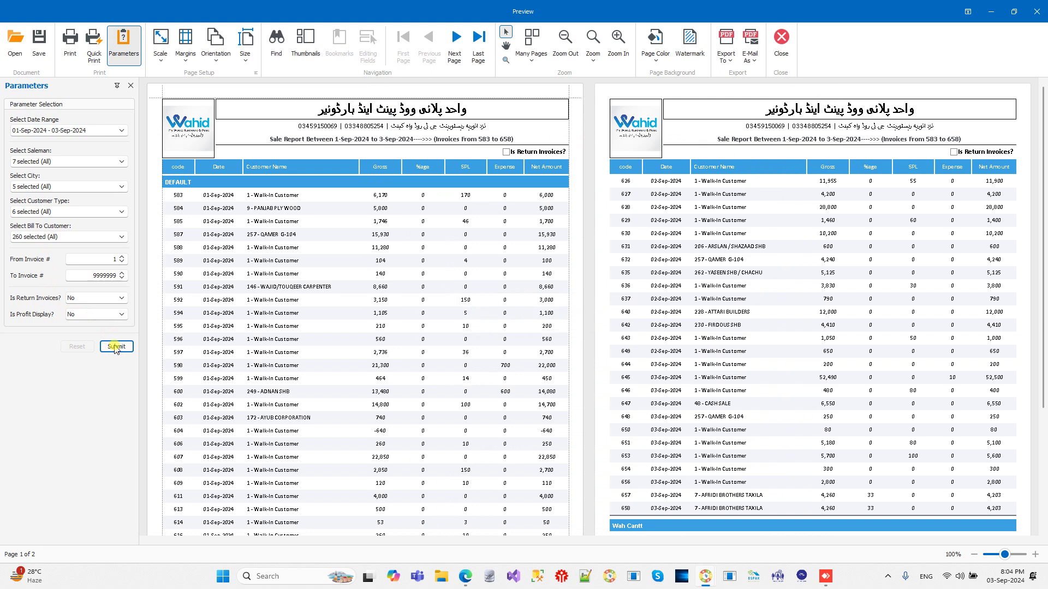
pyautogui.click(618, 41)
# - Set Is Profit Display to Yes, regenerate the sales report, and highlight the first Net Profit values
pyautogui.click(84, 315)
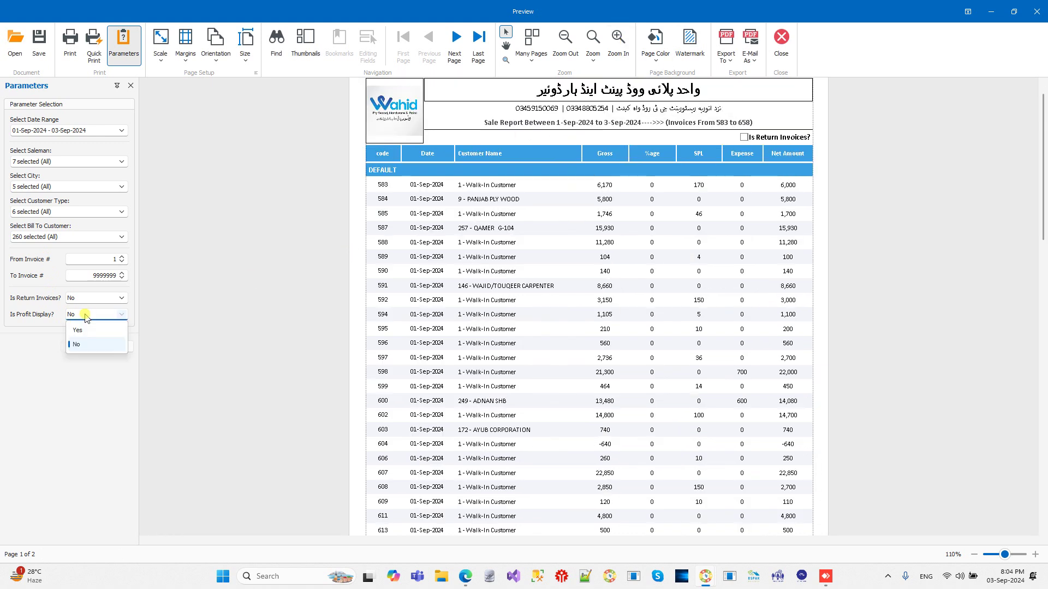
pyautogui.click(80, 331)
pyautogui.click(115, 347)
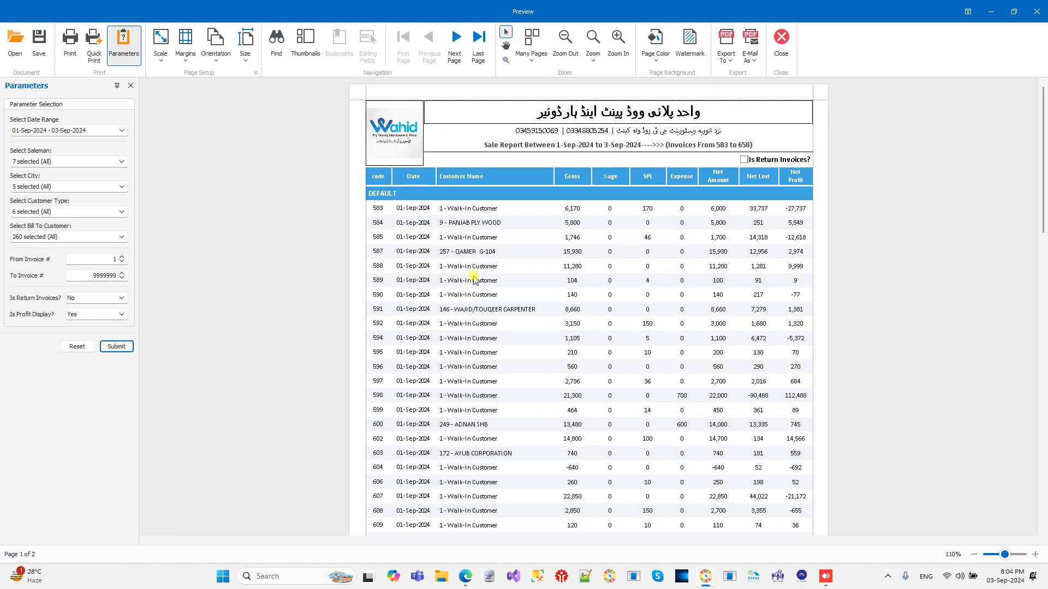
pyautogui.moveTo(796, 211); pyautogui.dragTo(803, 295)
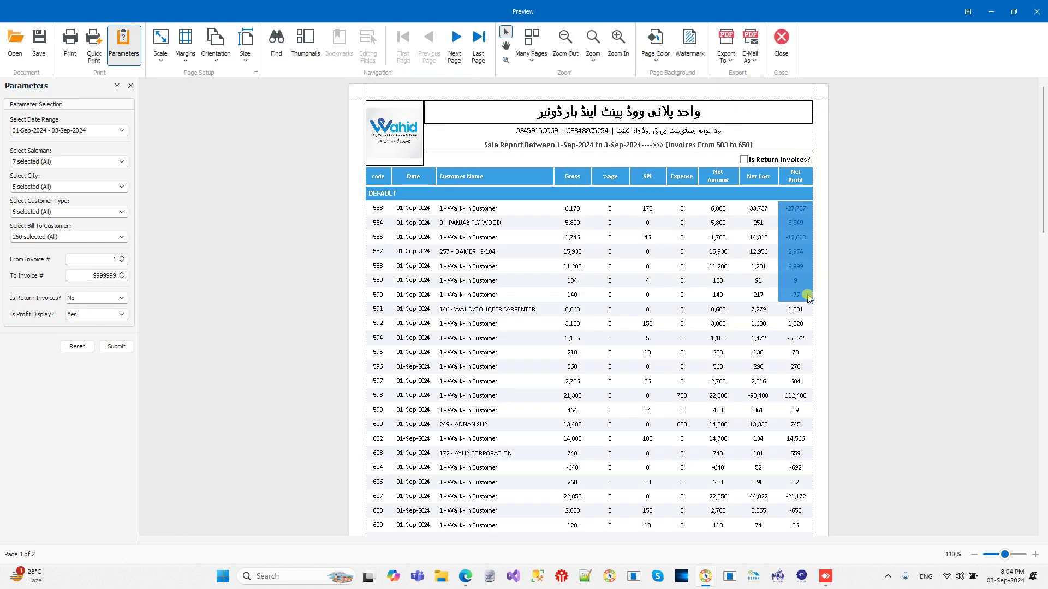
# - Set Is Return Invoices to Yes and regenerate the sales report with profit display on
pyautogui.click(111, 300)
pyautogui.click(105, 306)
pyautogui.click(117, 347)
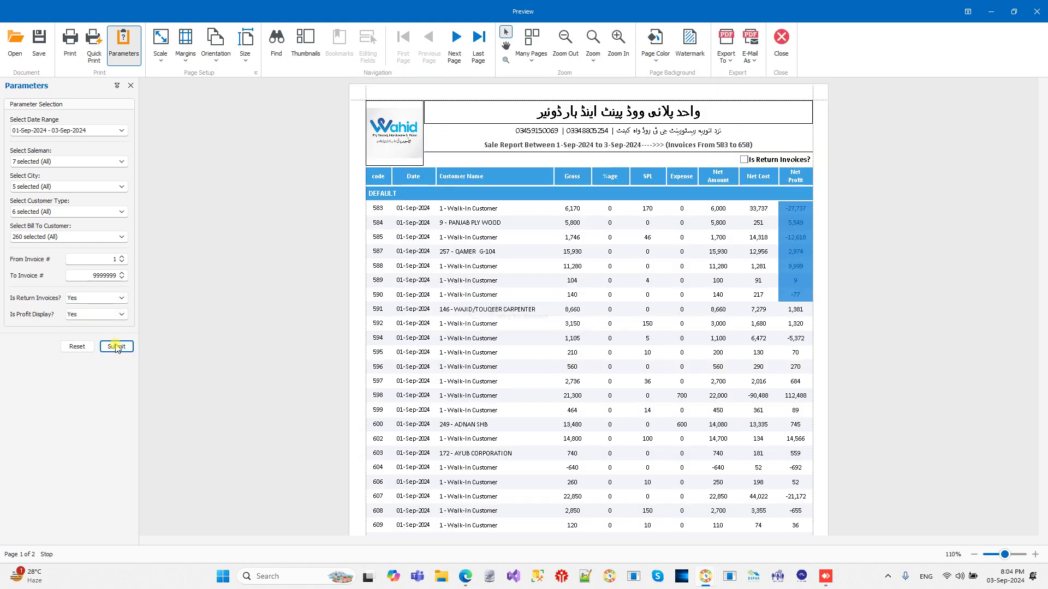
pyautogui.click(721, 229)
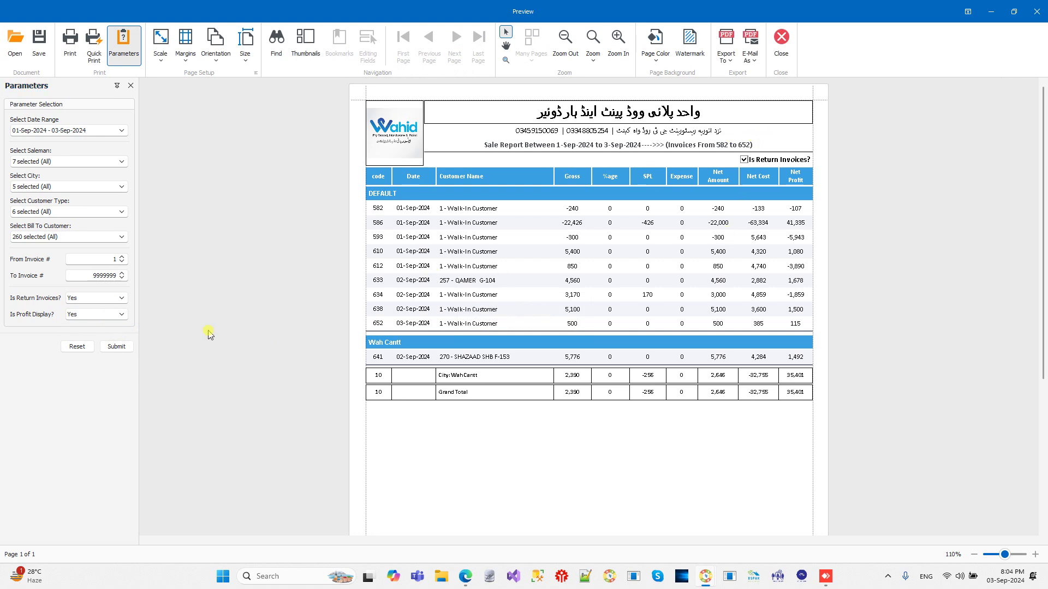
# - Set Is Return Invoices back to No and regenerate the sales report
pyautogui.click(113, 299)
pyautogui.click(107, 319)
pyautogui.click(116, 348)
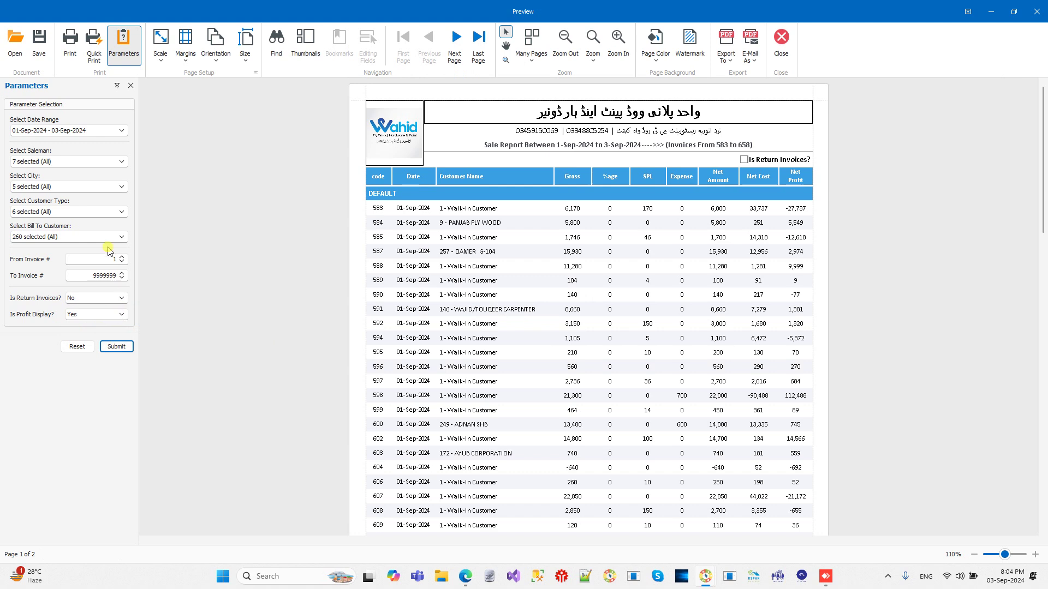
# - Review the salesman, city and customer type filter options of the sales report without changing the selections
pyautogui.click(79, 162)
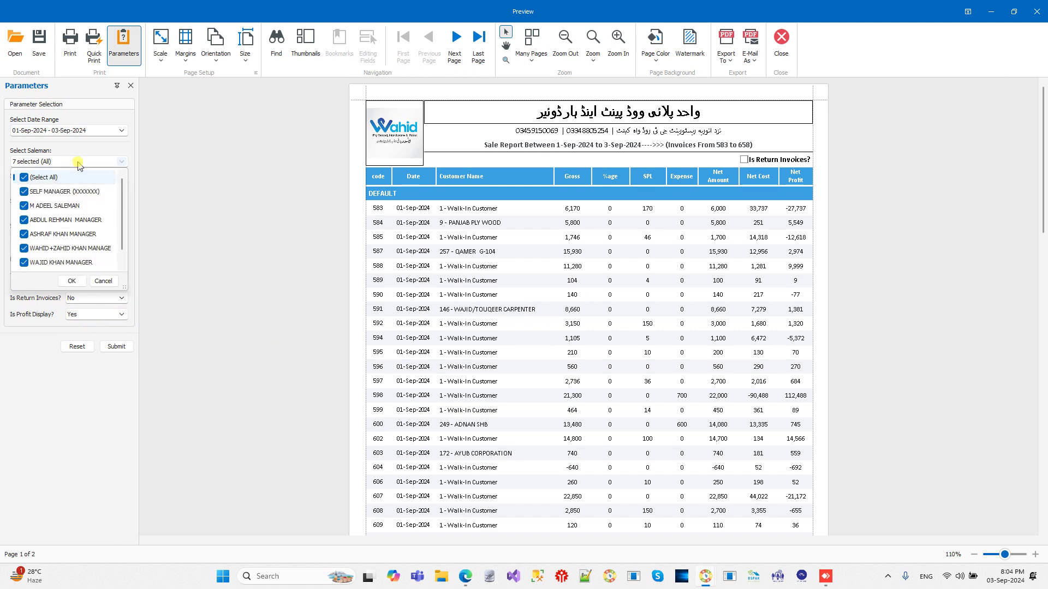
pyautogui.click(80, 163)
pyautogui.click(79, 187)
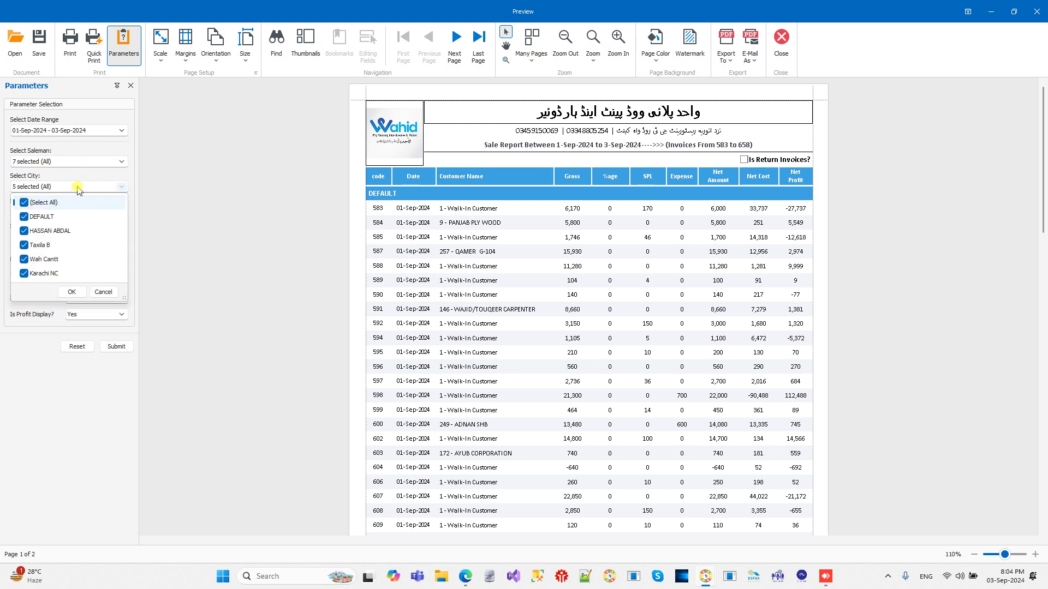
pyautogui.click(79, 188)
pyautogui.click(66, 210)
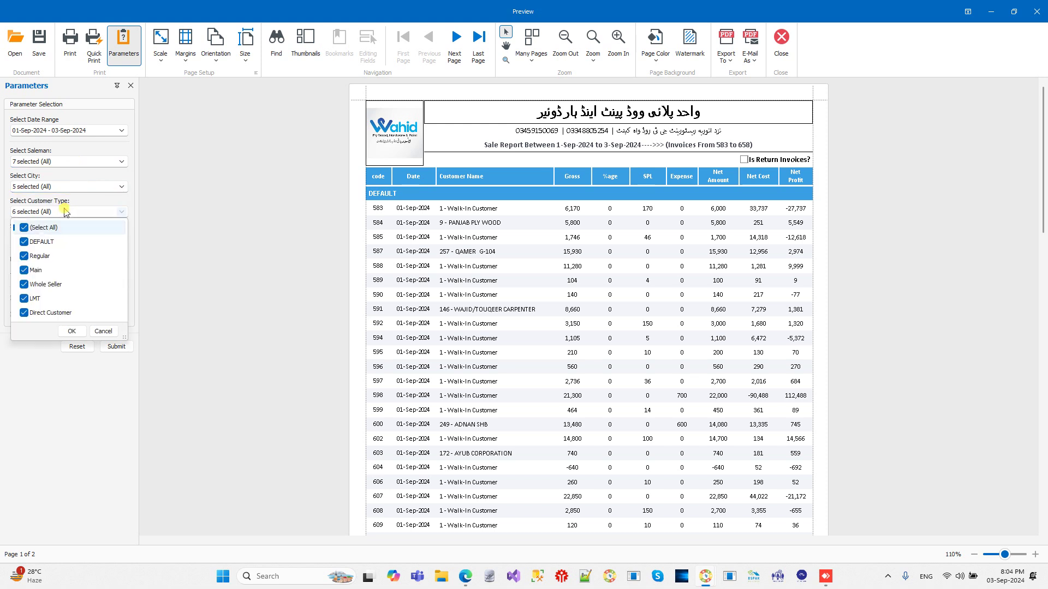
pyautogui.click(66, 211)
# - Limit the sales report to only the first bill-to customer listed, regenerate it, and close the preview
pyautogui.click(53, 238)
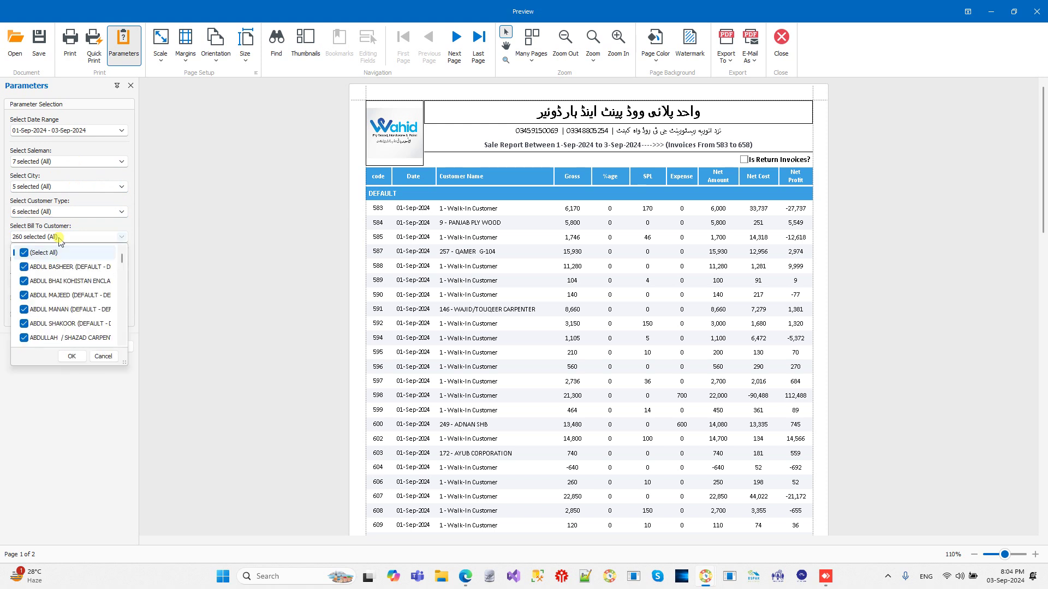
pyautogui.click(24, 253)
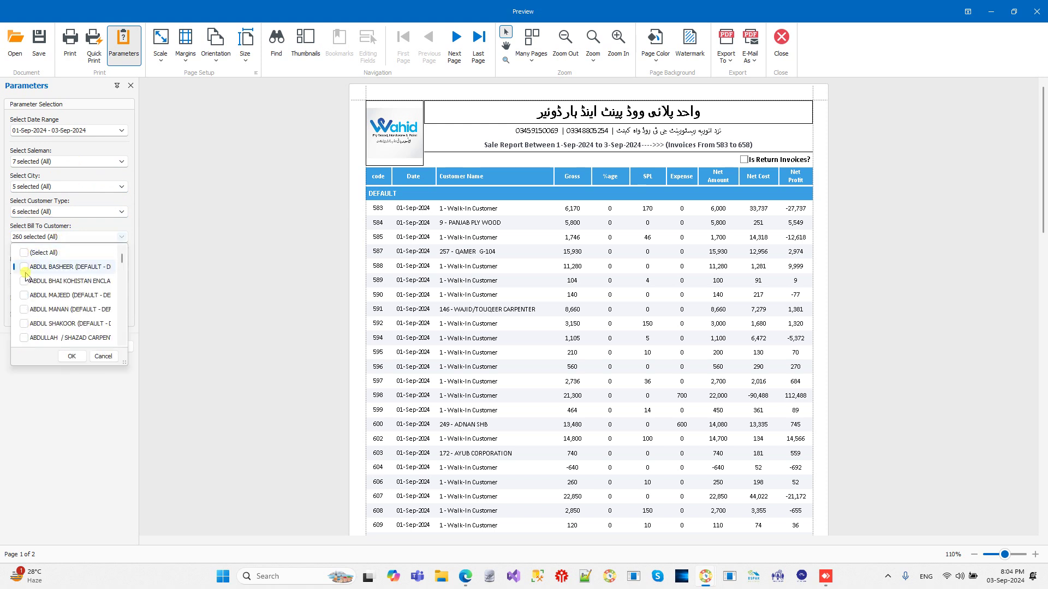
pyautogui.click(24, 267)
pyautogui.click(72, 356)
pyautogui.click(113, 347)
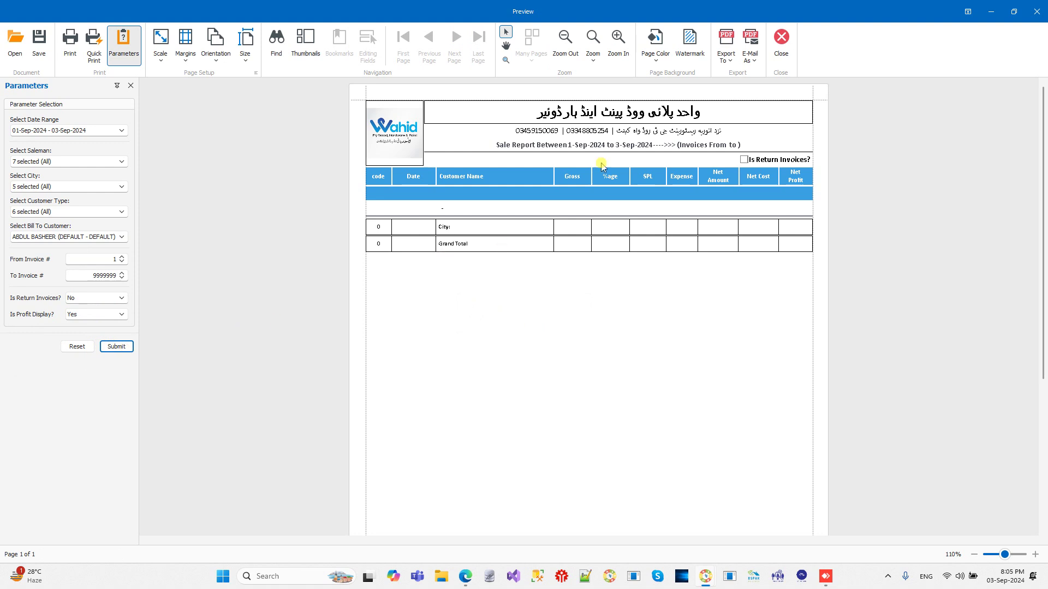
pyautogui.click(781, 39)
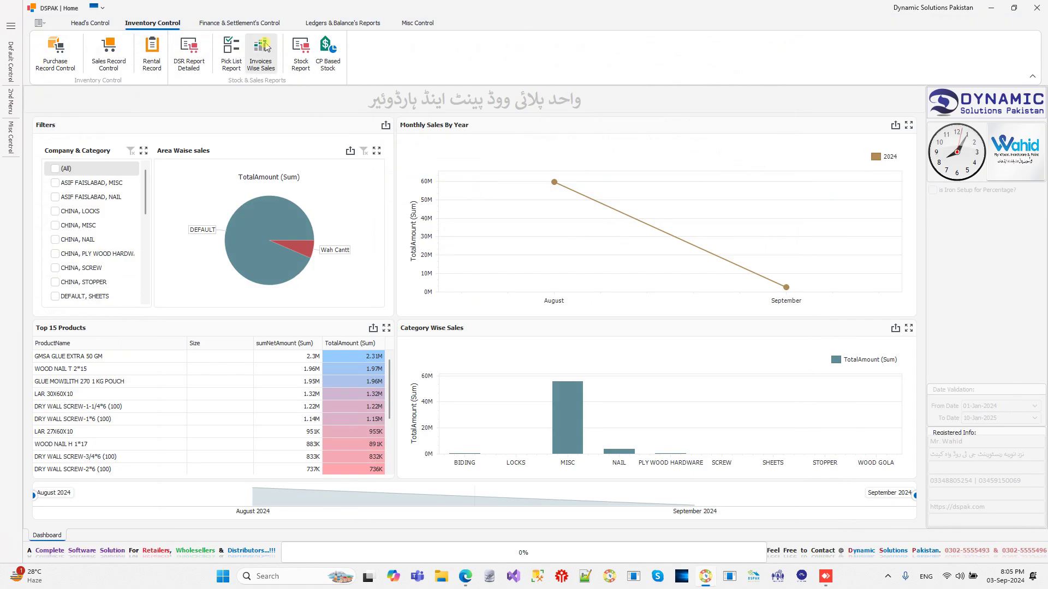
# - Generate the Cost Price Based Stock Report for all companies and categories, and enlarge it to 110%
pyautogui.click(301, 55)
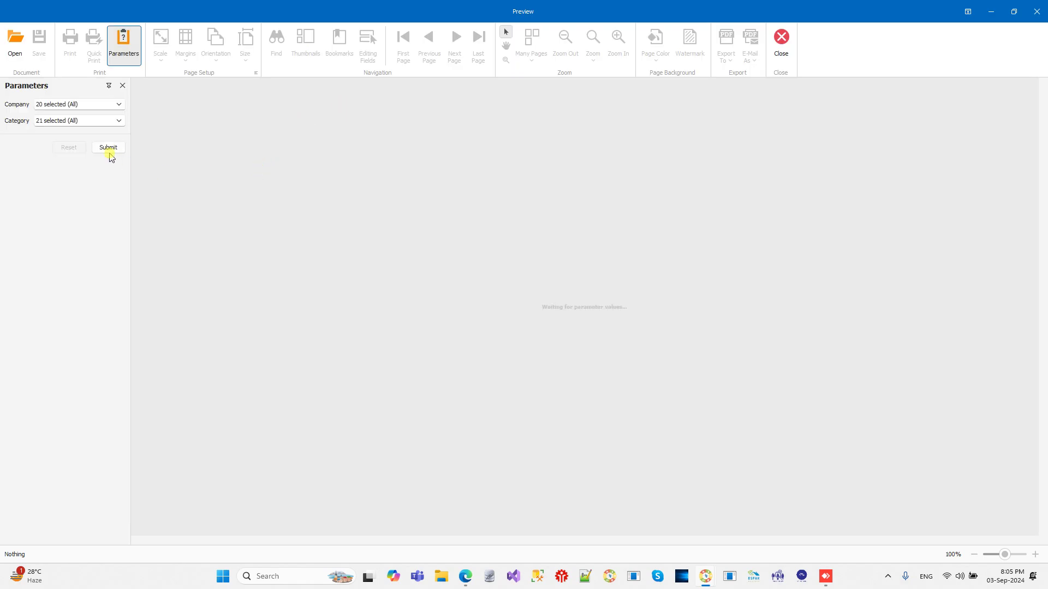
pyautogui.click(109, 150)
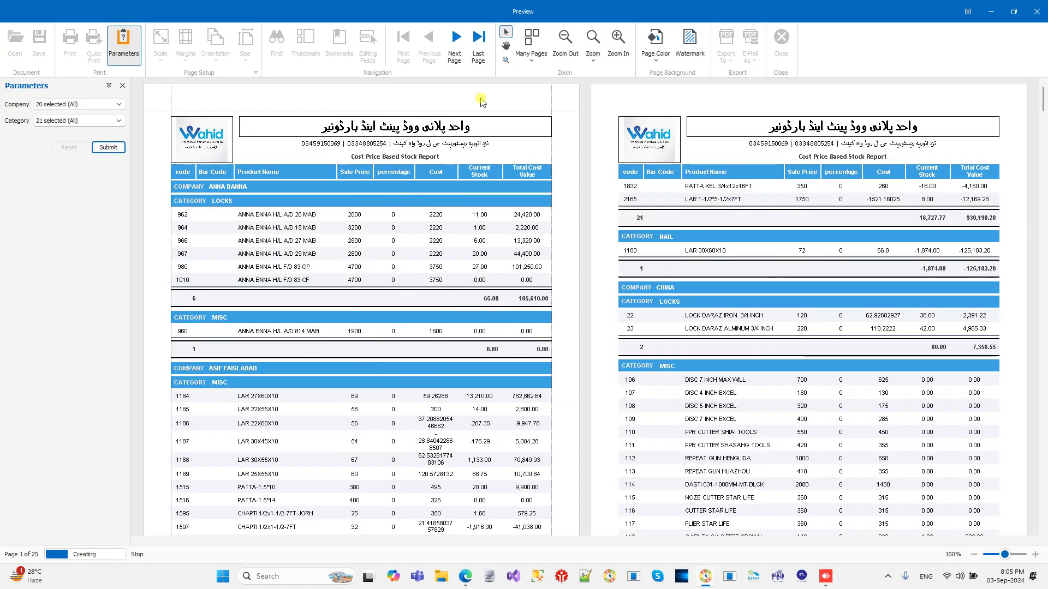
pyautogui.click(619, 41)
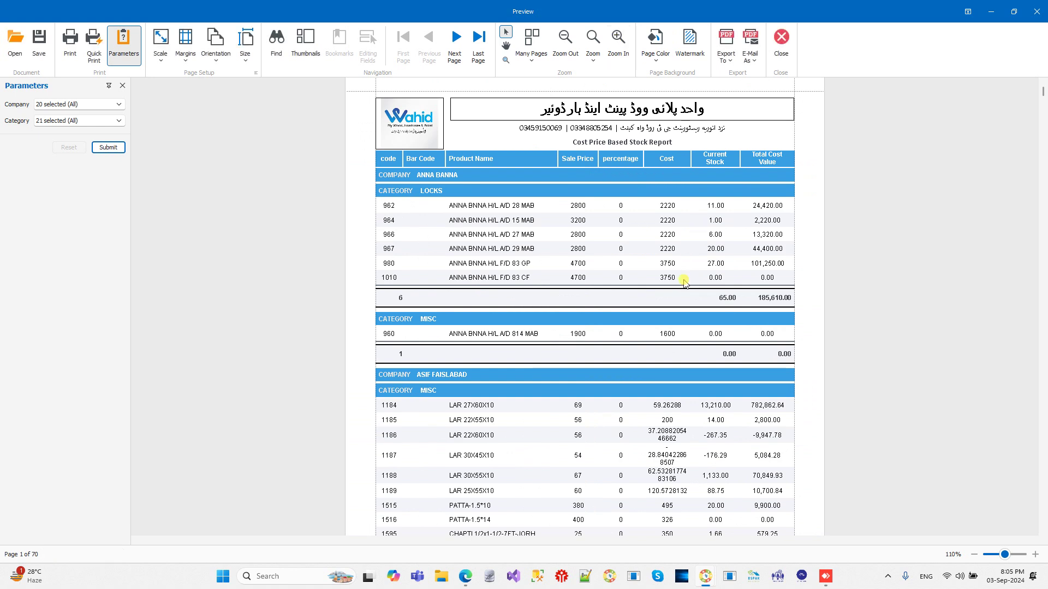
# - Restrict the stock report to the BIDING category only and regenerate it
pyautogui.click(101, 121)
pyautogui.click(48, 136)
pyautogui.click(48, 151)
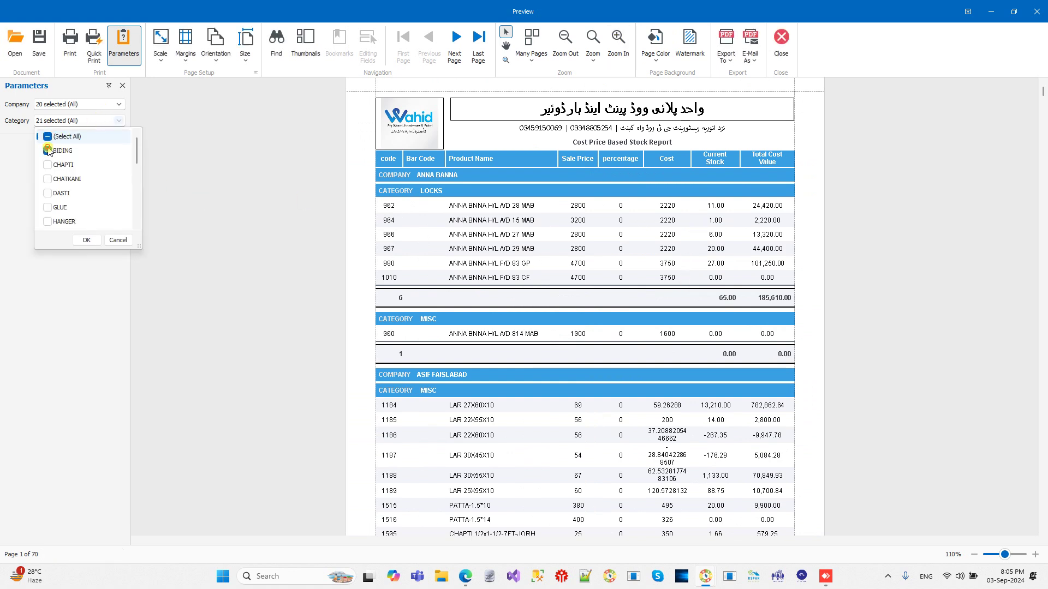
pyautogui.click(87, 242)
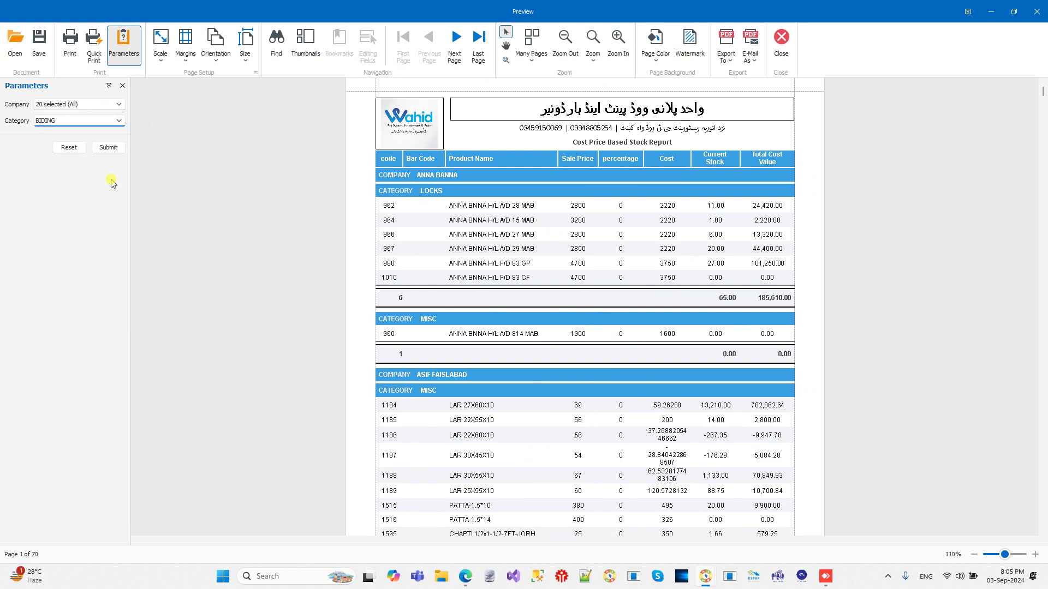
pyautogui.click(117, 151)
# - Restrict the stock report to the company CHINA only and regenerate it
pyautogui.click(113, 104)
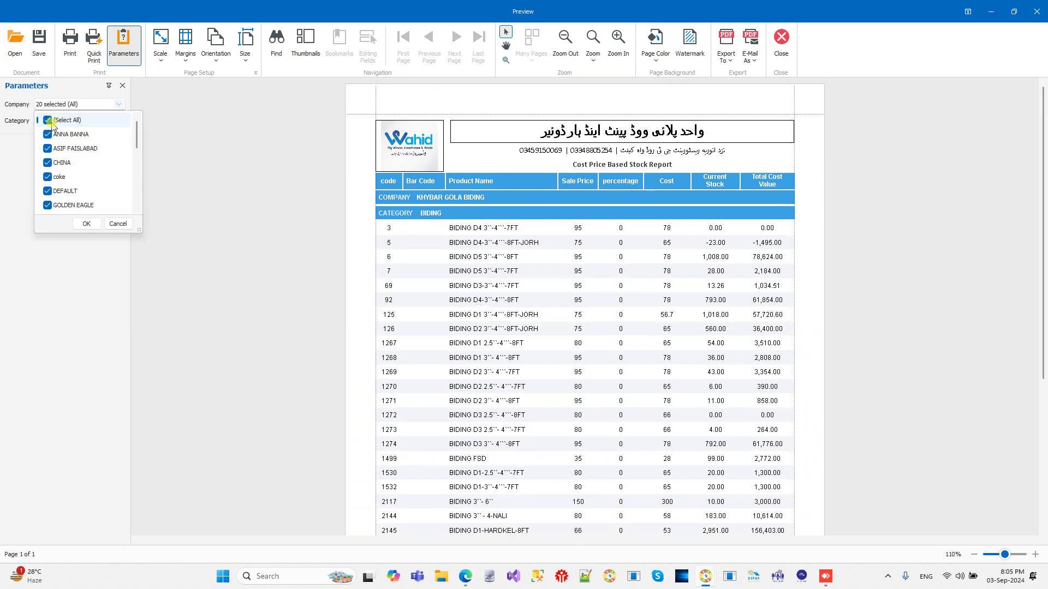
pyautogui.click(48, 121)
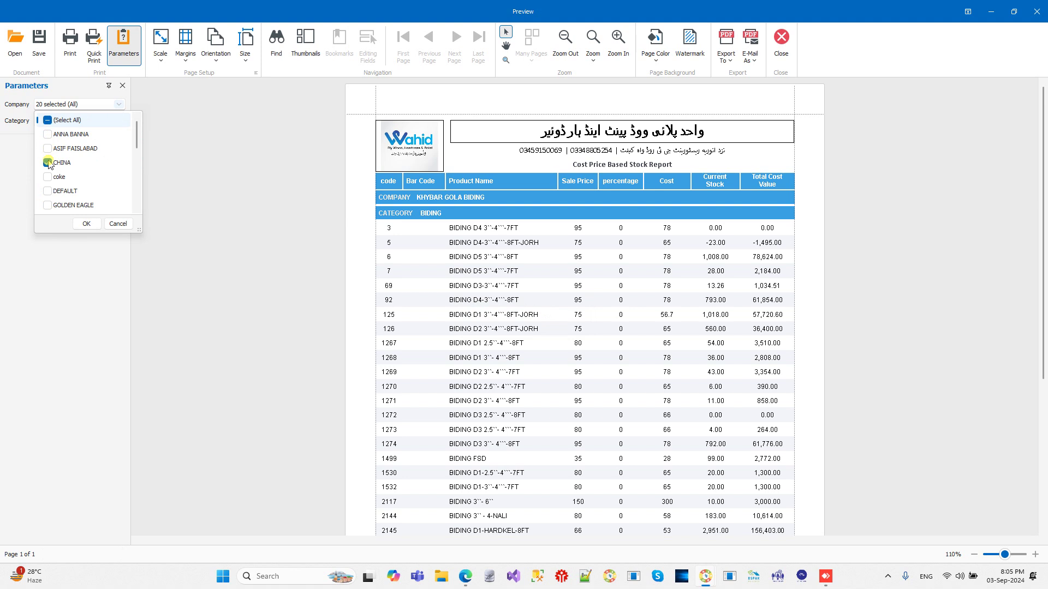
pyautogui.click(86, 224)
pyautogui.click(108, 148)
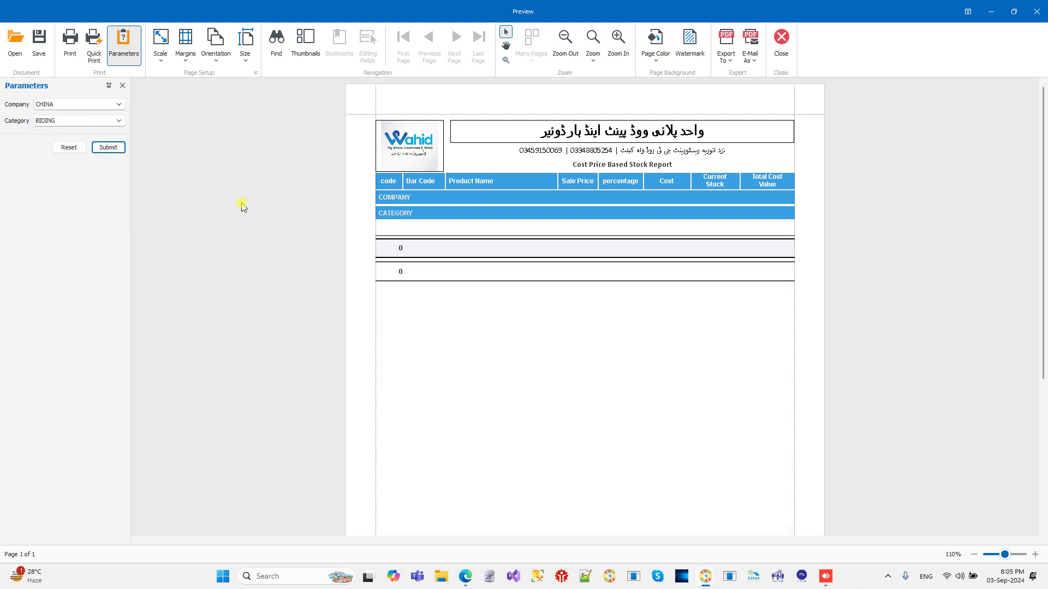
# - Add the CHAPTI and GLUE categories to the stock report's BIDING filter and regenerate it
pyautogui.click(115, 121)
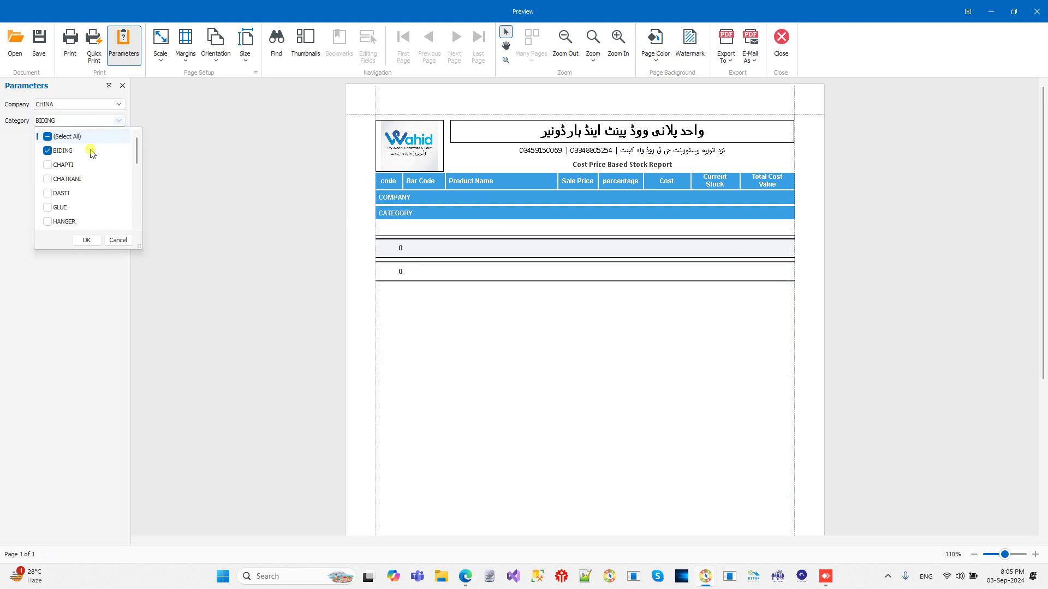
pyautogui.click(47, 165)
pyautogui.click(47, 208)
pyautogui.click(87, 238)
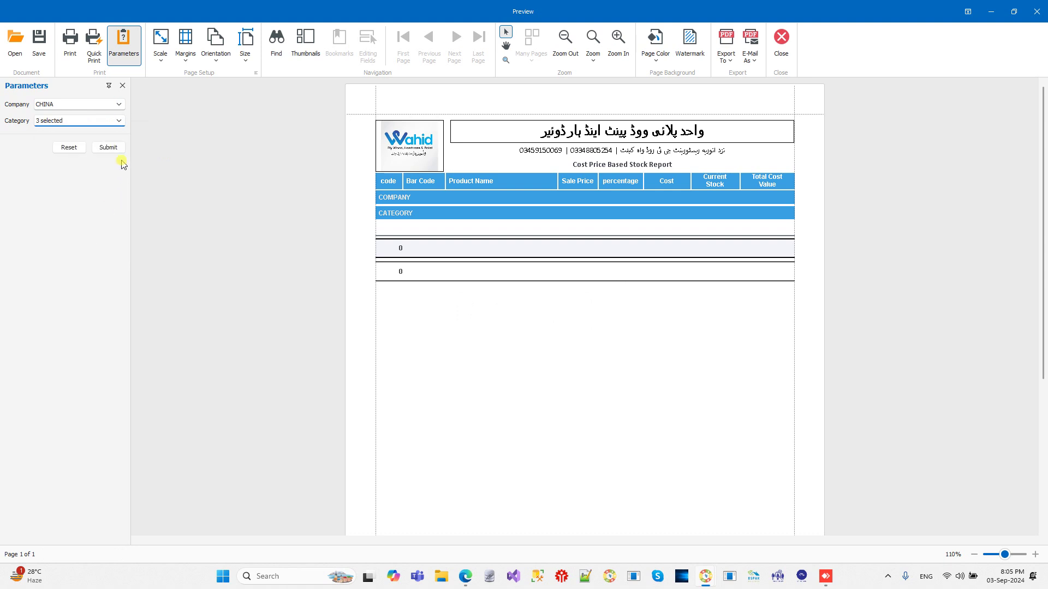
pyautogui.click(110, 148)
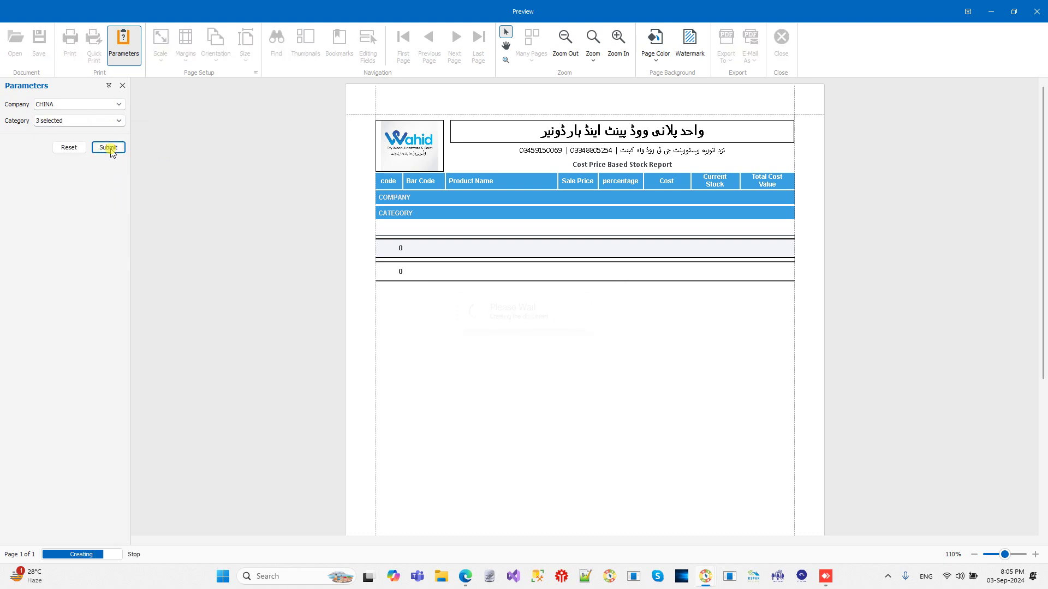
# - Select all categories for the company CHINA and regenerate the stock report
pyautogui.click(119, 121)
pyautogui.click(47, 137)
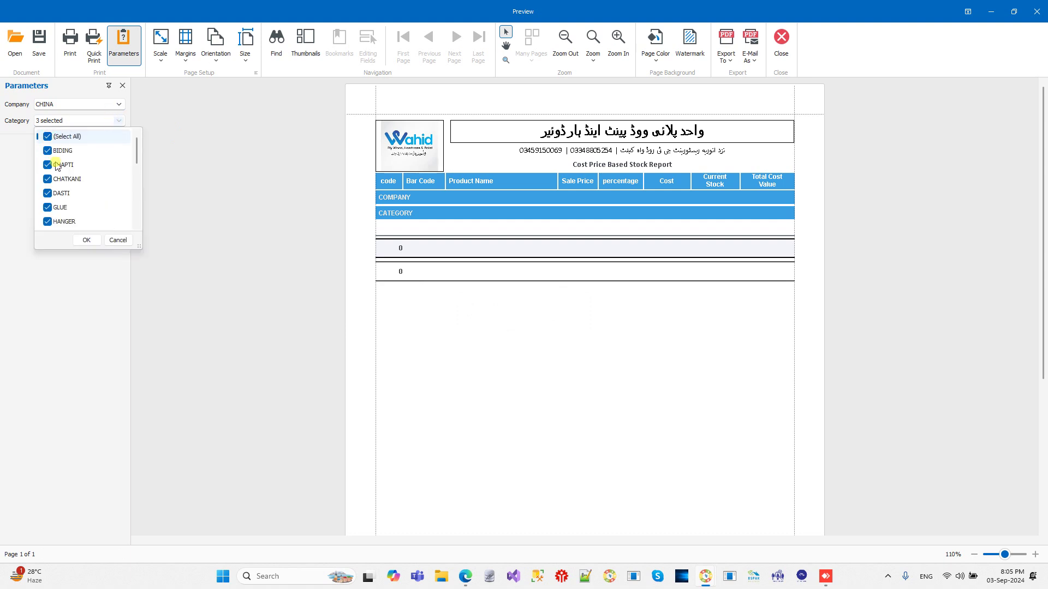
pyautogui.click(85, 240)
pyautogui.click(108, 148)
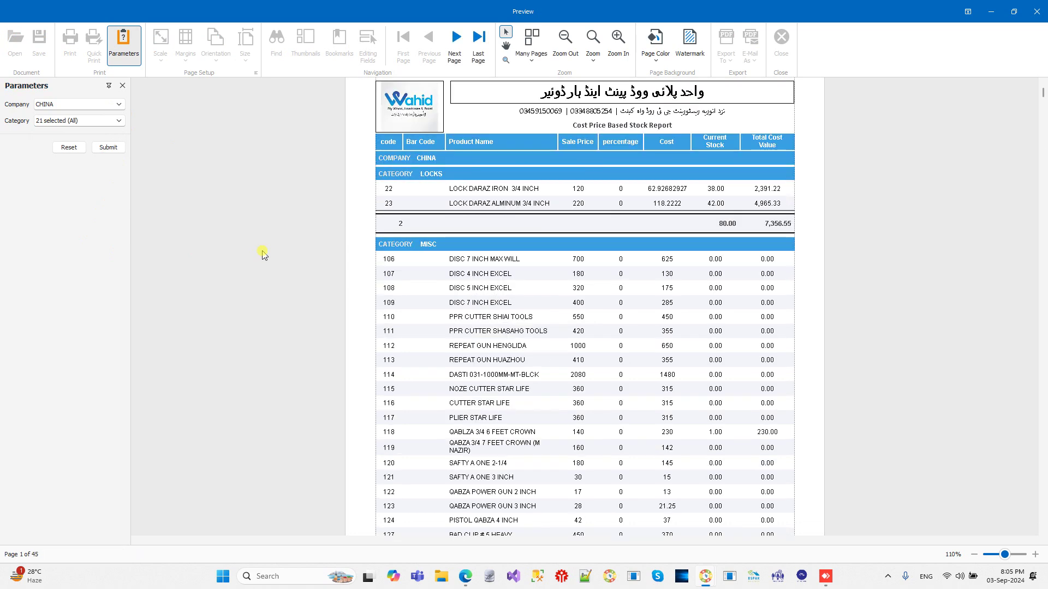
# - Examine the CHINA stock report's product, cost, current stock and total cost value columns, then close the preview
pyautogui.scroll(-15, 262, 254)
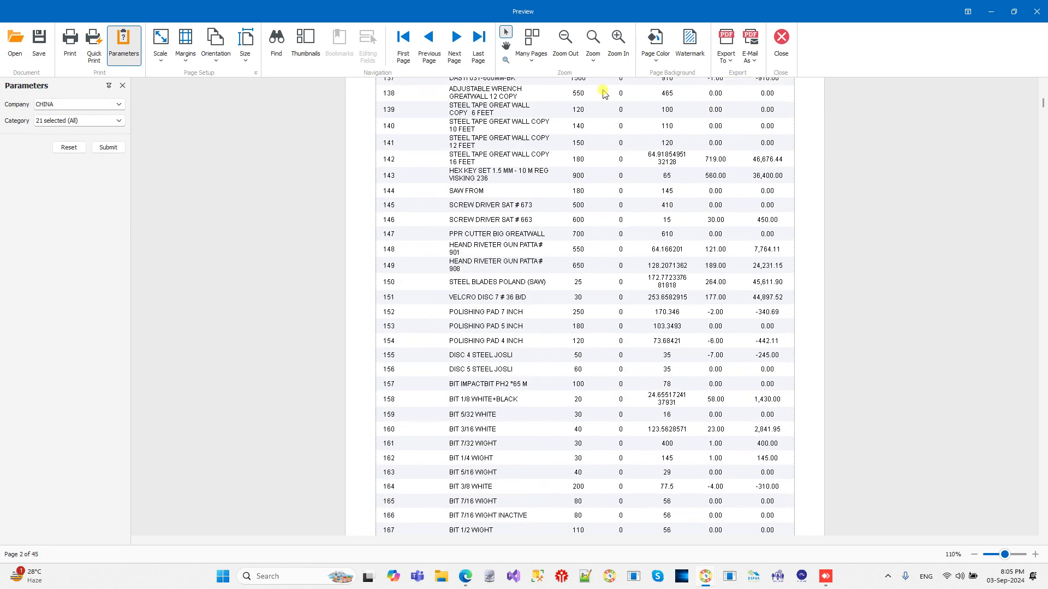
pyautogui.scroll(15, 605, 94)
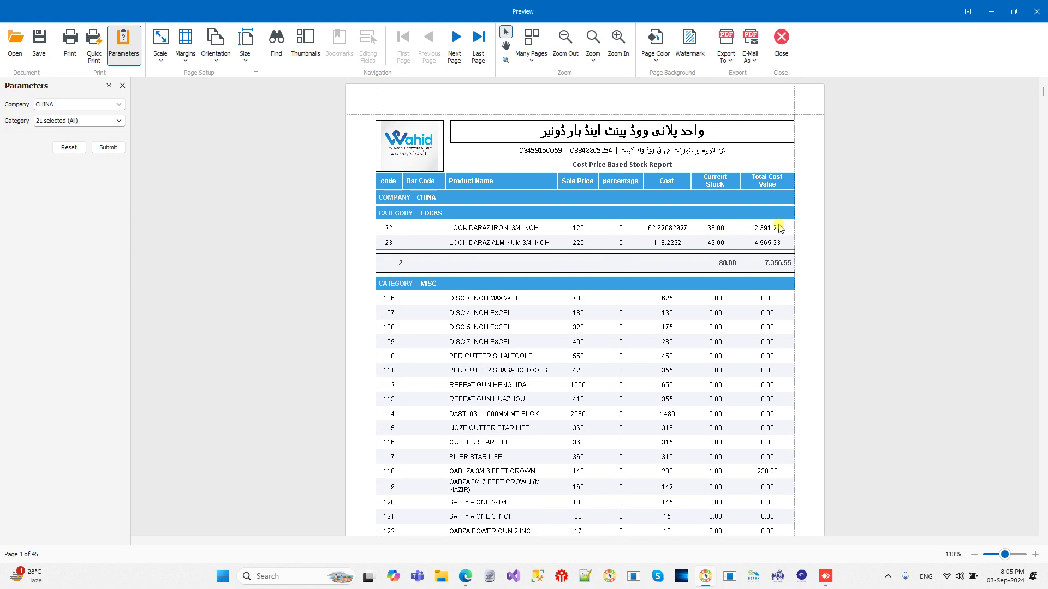
pyautogui.click(781, 40)
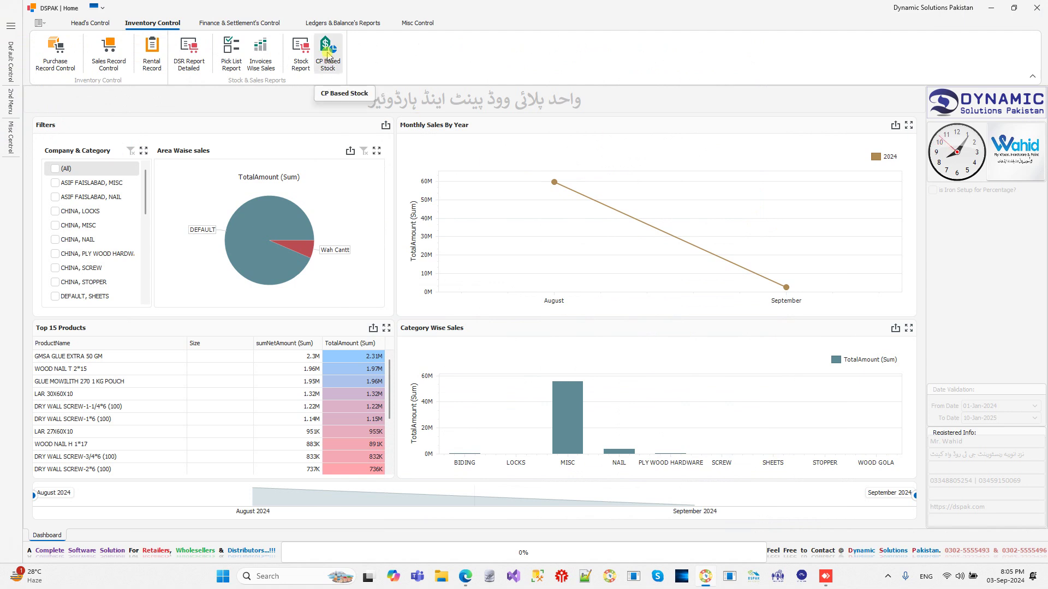
# - Open the Customer's Ledger report and generate it for the customer WAH HERADWARE STOER
pyautogui.click(245, 25)
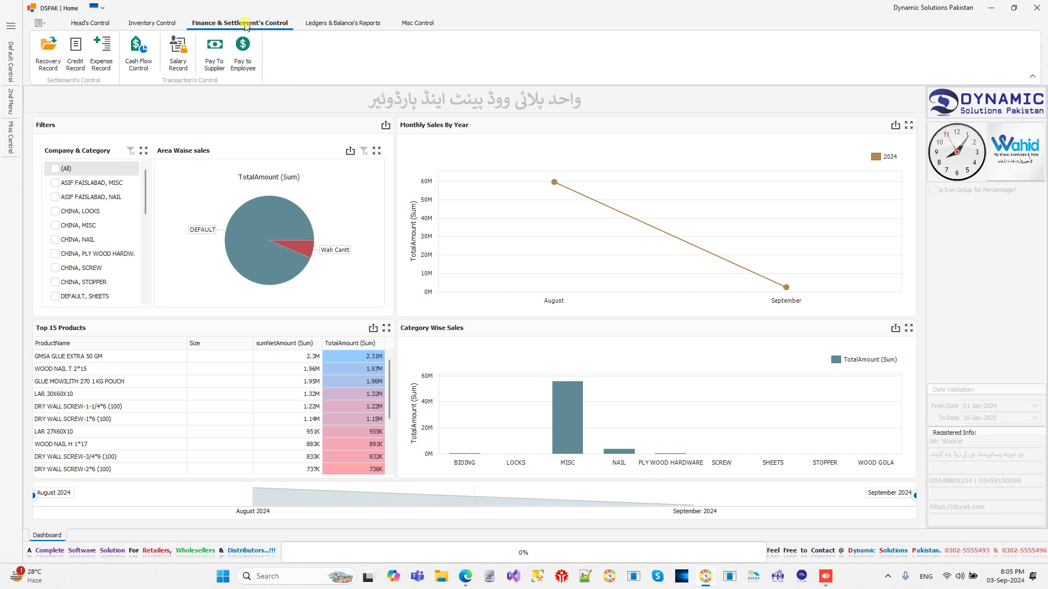
pyautogui.click(335, 25)
pyautogui.click(246, 22)
pyautogui.click(309, 24)
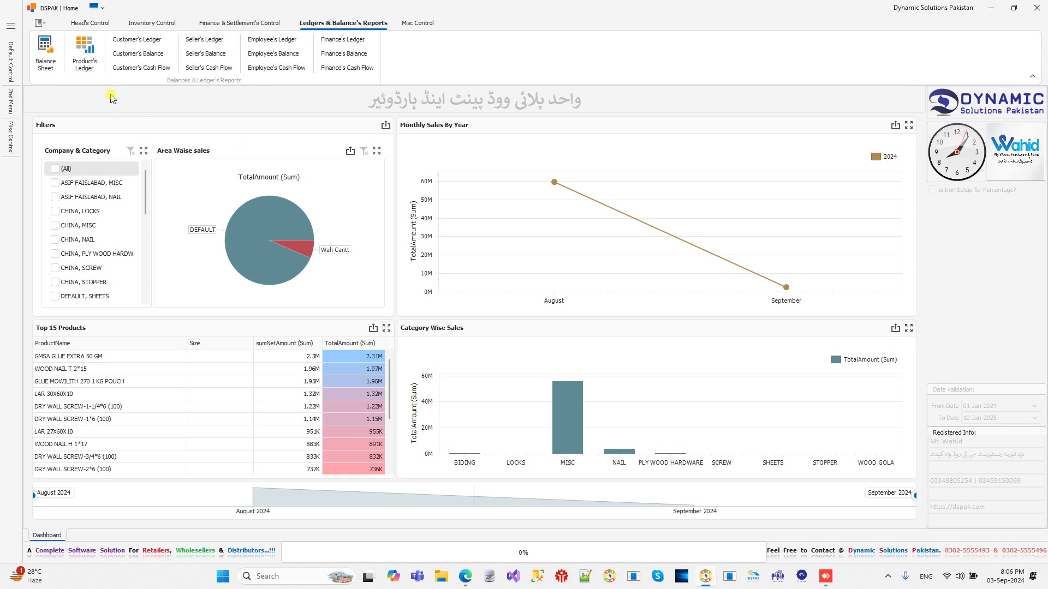
pyautogui.click(137, 40)
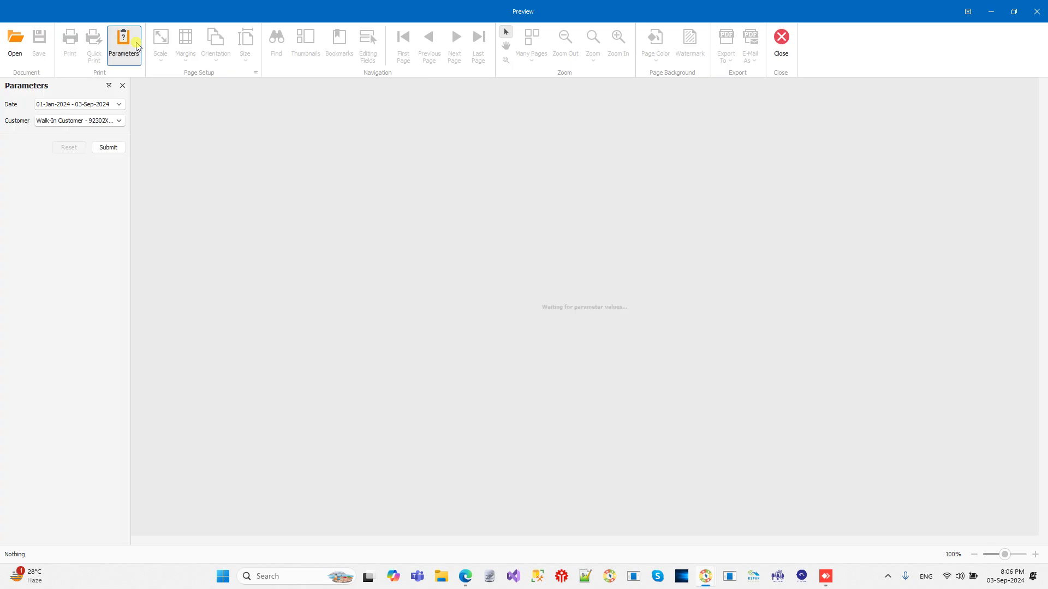
pyautogui.click(101, 121)
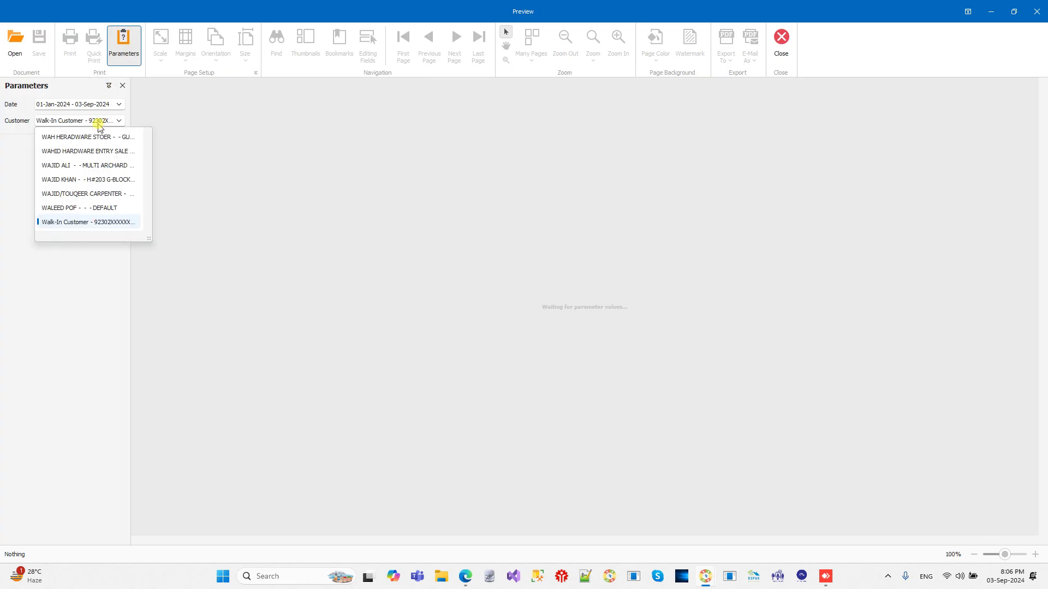
pyautogui.click(86, 137)
pyautogui.click(108, 148)
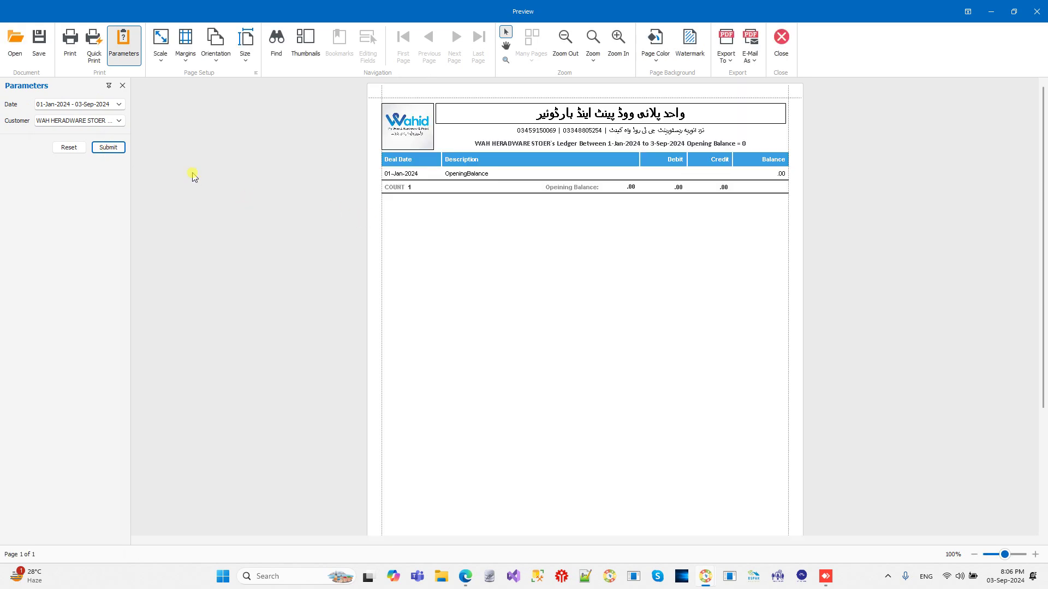
# - Choose a different individual customer for the ledger report and regenerate it
pyautogui.click(62, 122)
pyautogui.scroll(5, 76, 161)
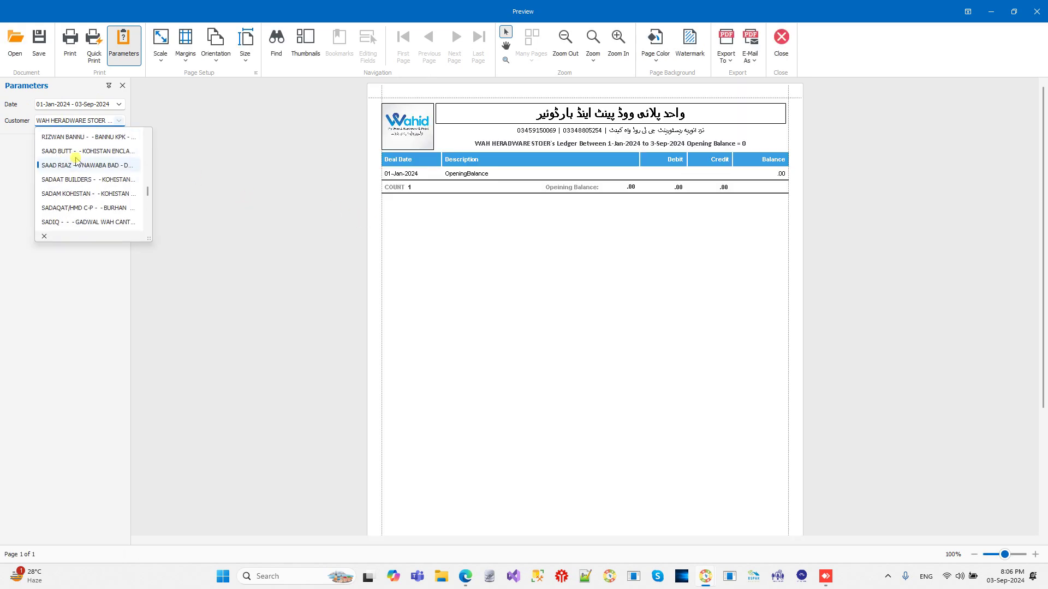
pyautogui.click(77, 151)
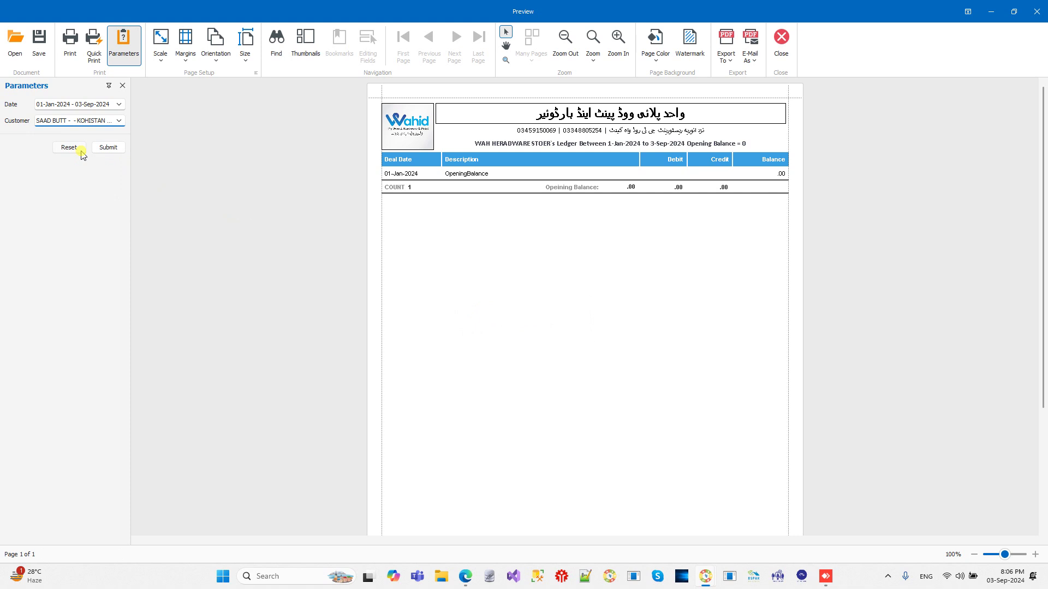
pyautogui.click(109, 148)
pyautogui.click(104, 121)
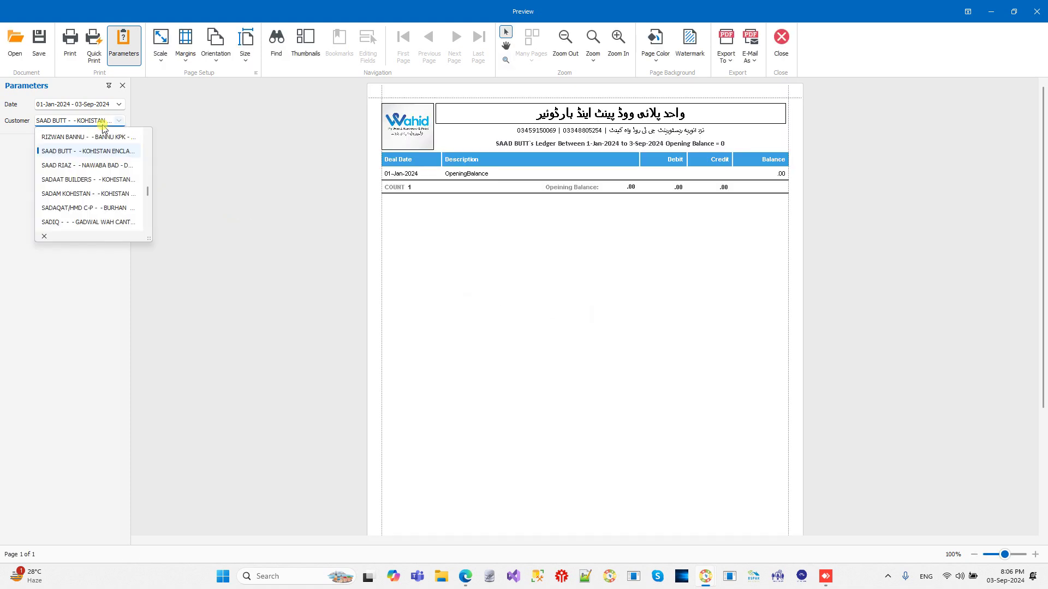
pyautogui.press('Home')
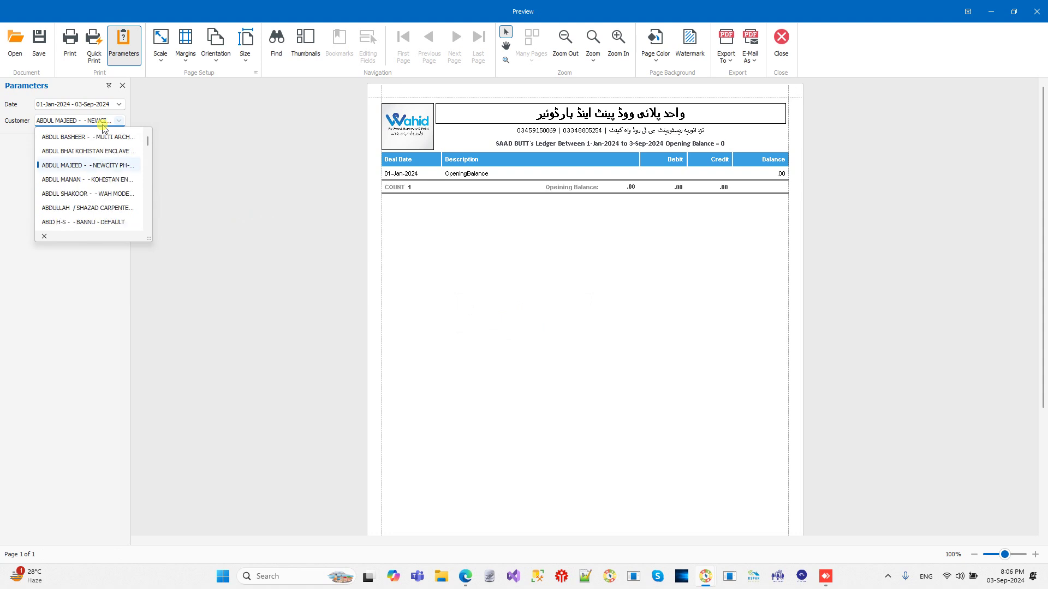
pyautogui.click(226, 182)
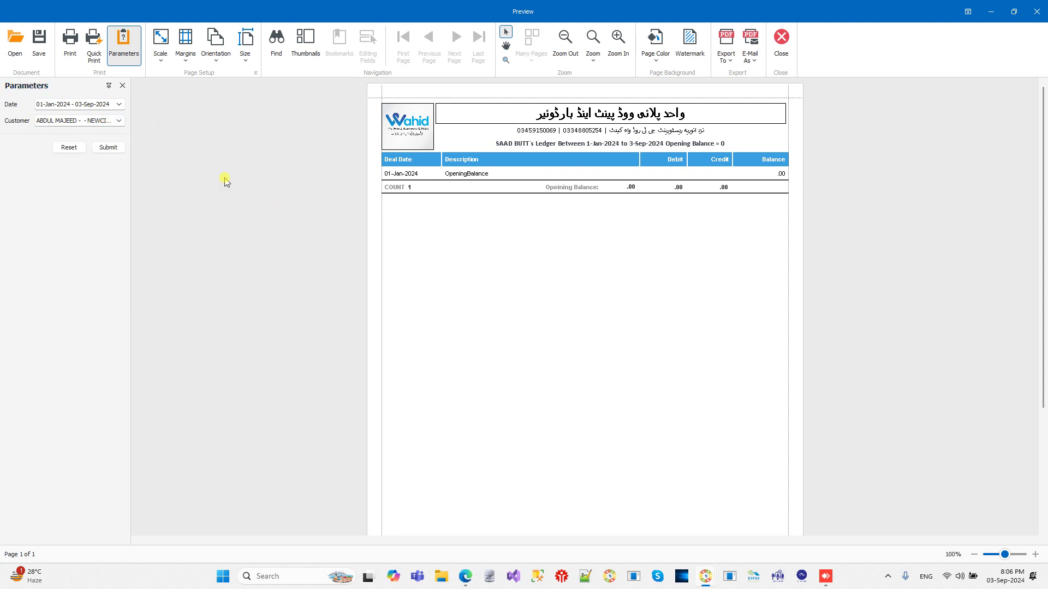
pyautogui.click(99, 125)
pyautogui.moveTo(147, 139); pyautogui.dragTo(109, 120)
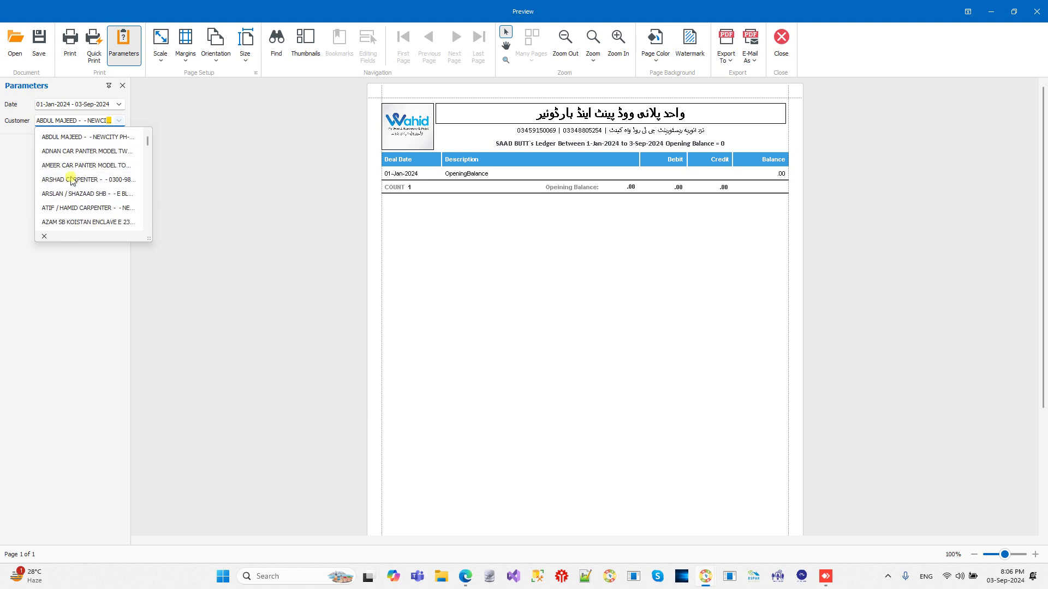
pyautogui.click(65, 221)
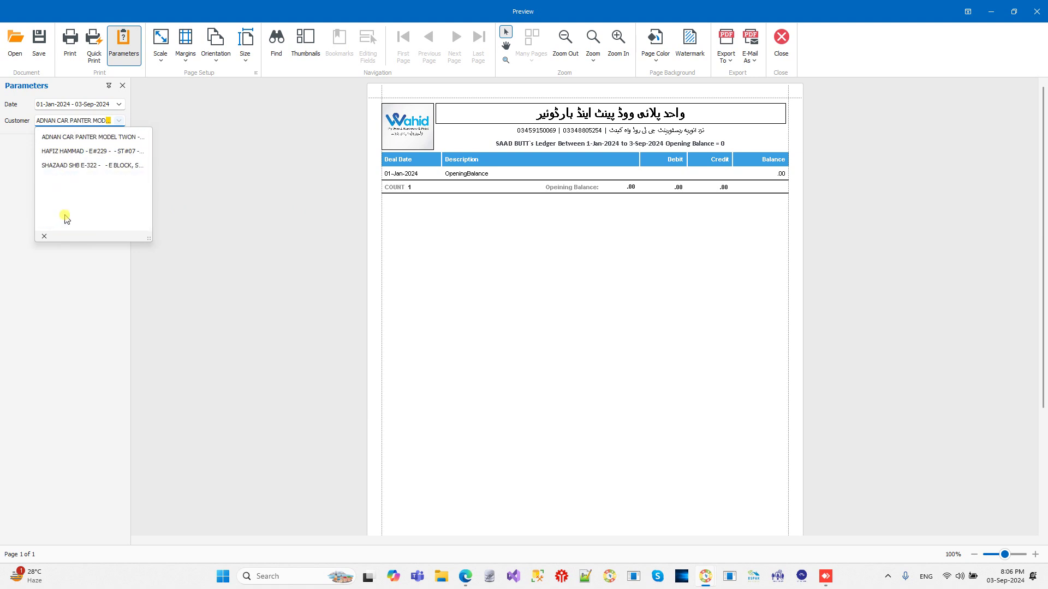
pyautogui.click(155, 260)
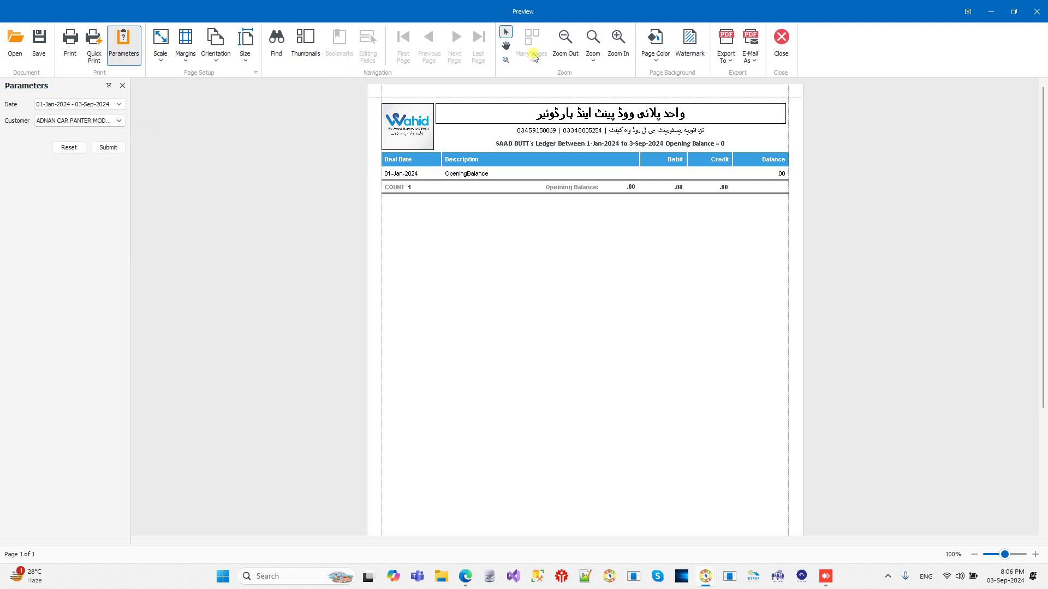
pyautogui.click(781, 38)
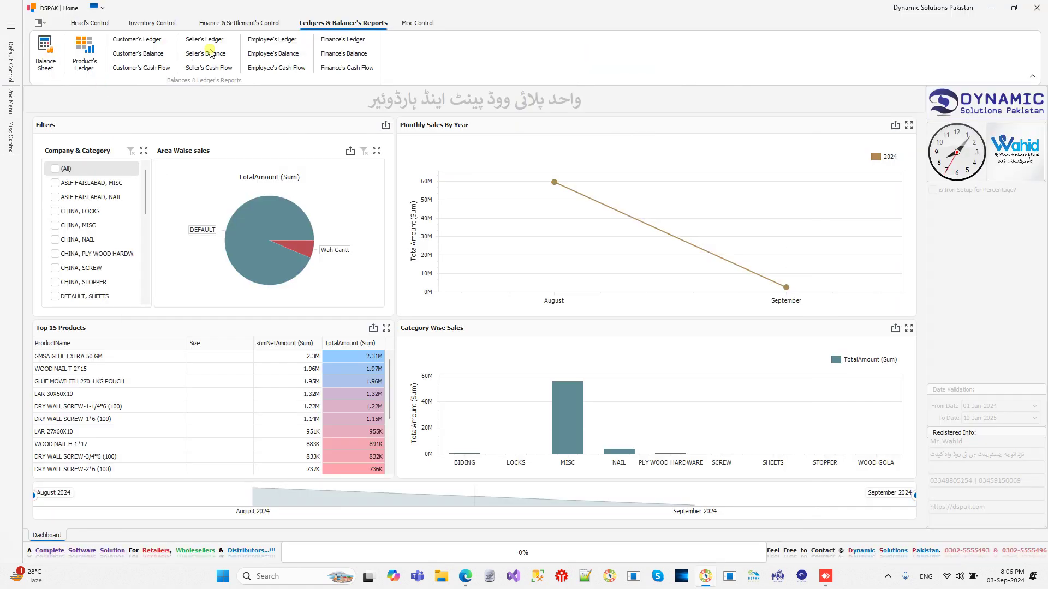
# - Generate a new Customer's Ledger report for Walk-In Customer and review the debit, credit and balance entries on its first pages
pyautogui.click(137, 39)
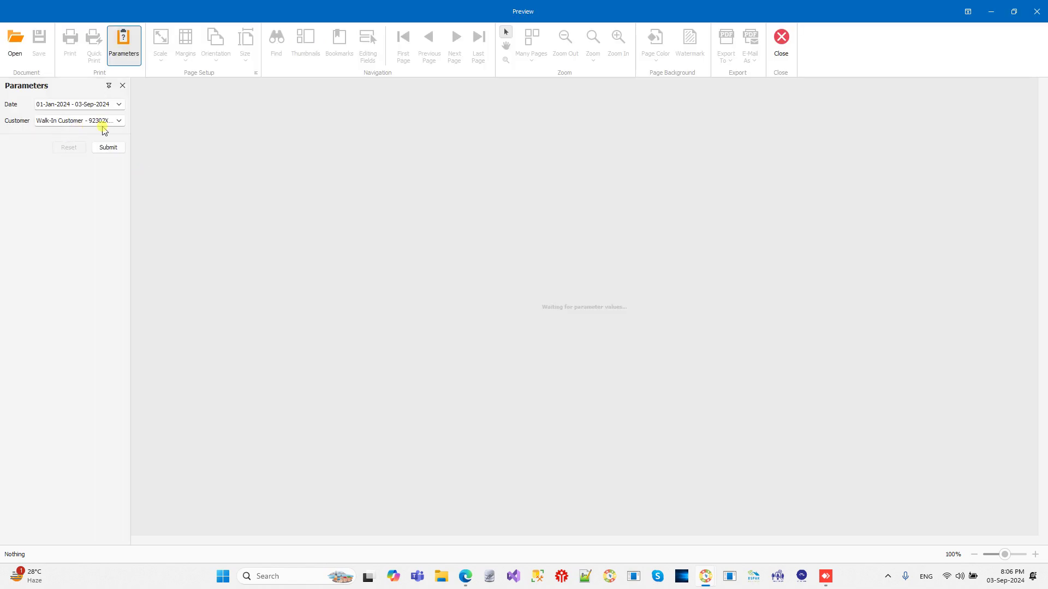
pyautogui.click(106, 123)
pyautogui.click(106, 123)
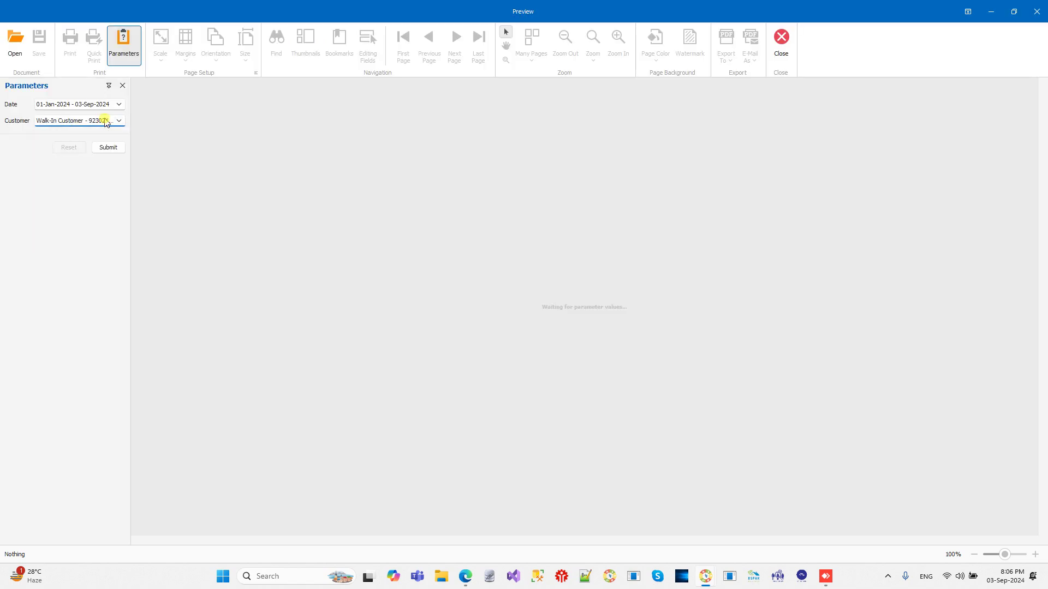
pyautogui.click(108, 149)
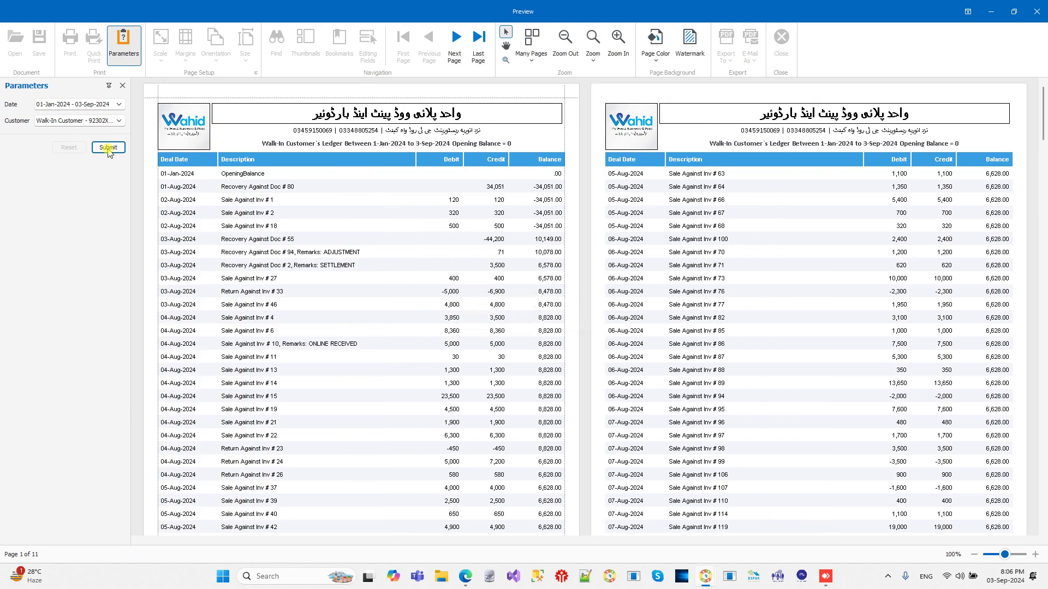
pyautogui.click(618, 41)
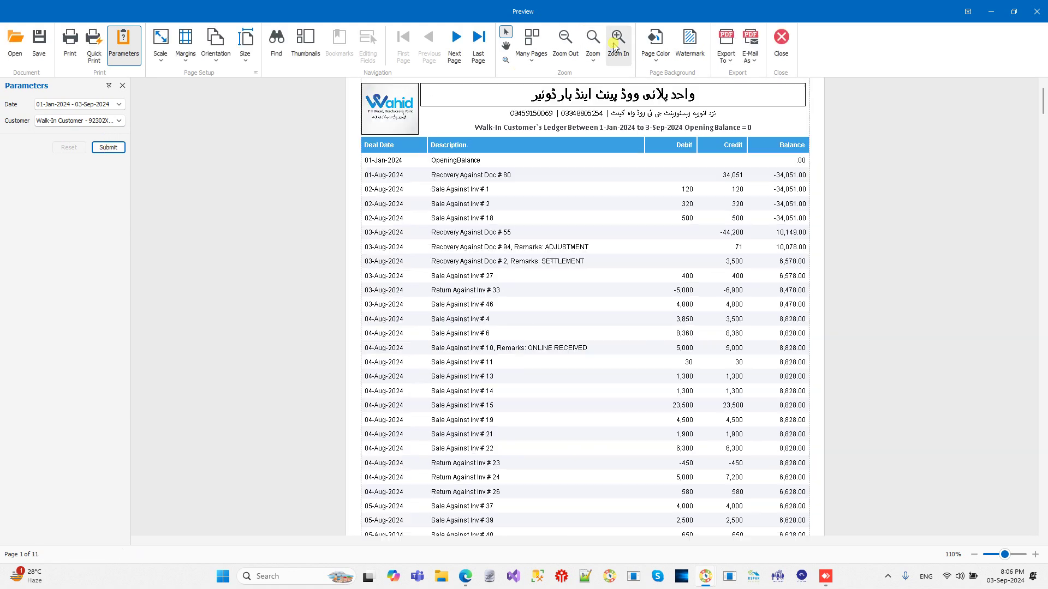
pyautogui.scroll(-15, 599, 214)
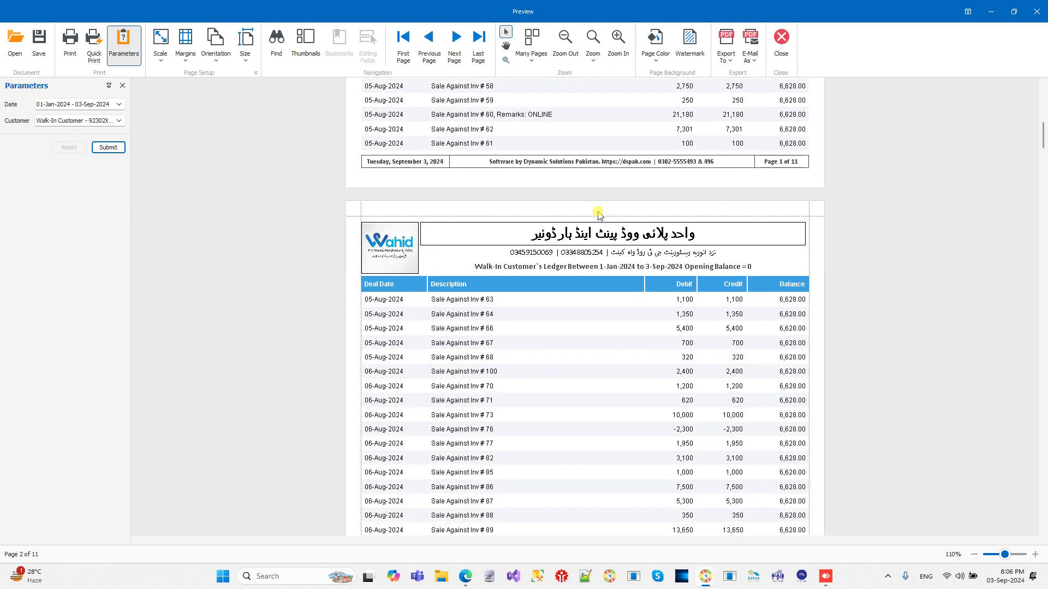
pyautogui.scroll(-8, 598, 213)
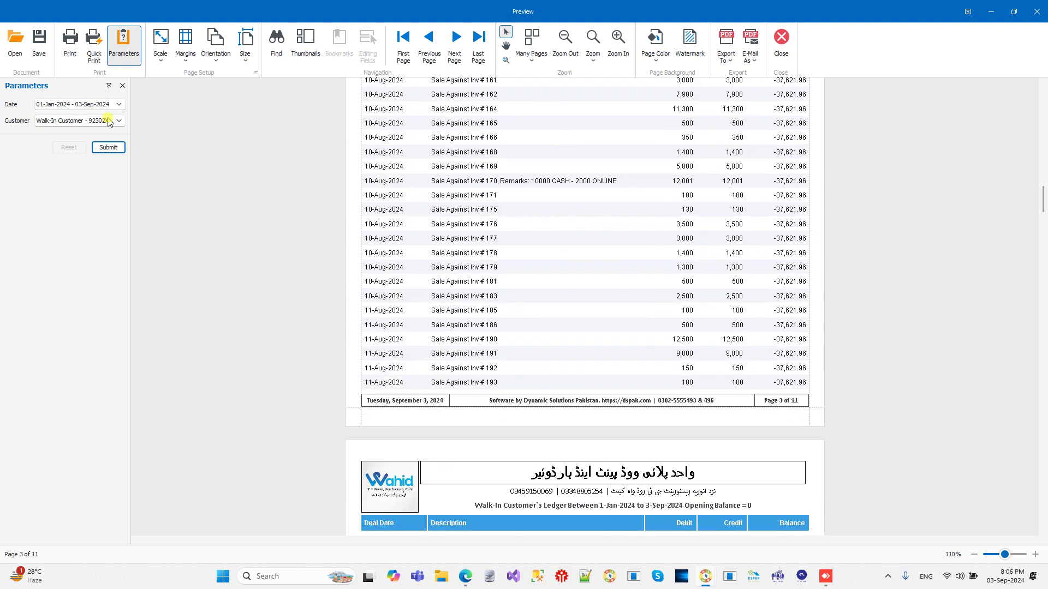